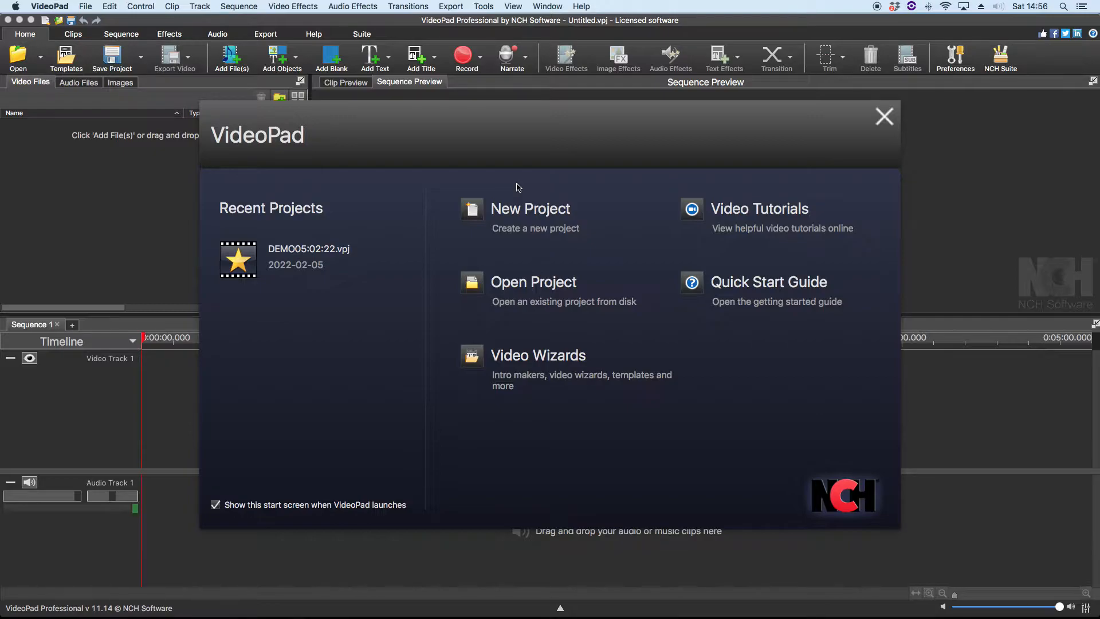
# Create a new project
pyautogui.click(520, 213)
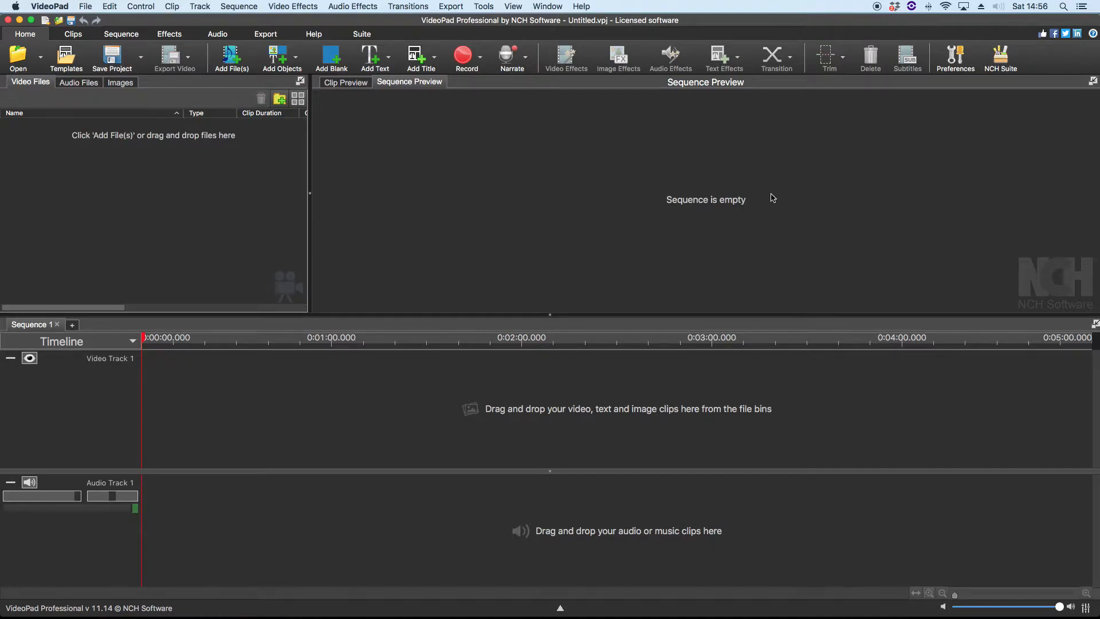
pyautogui.moveTo(401, 342)
pyautogui.mouseDown()
pyautogui.moveTo(551, 347)
pyautogui.moveTo(312, 346)
pyautogui.moveTo(410, 345)
pyautogui.mouseUp()
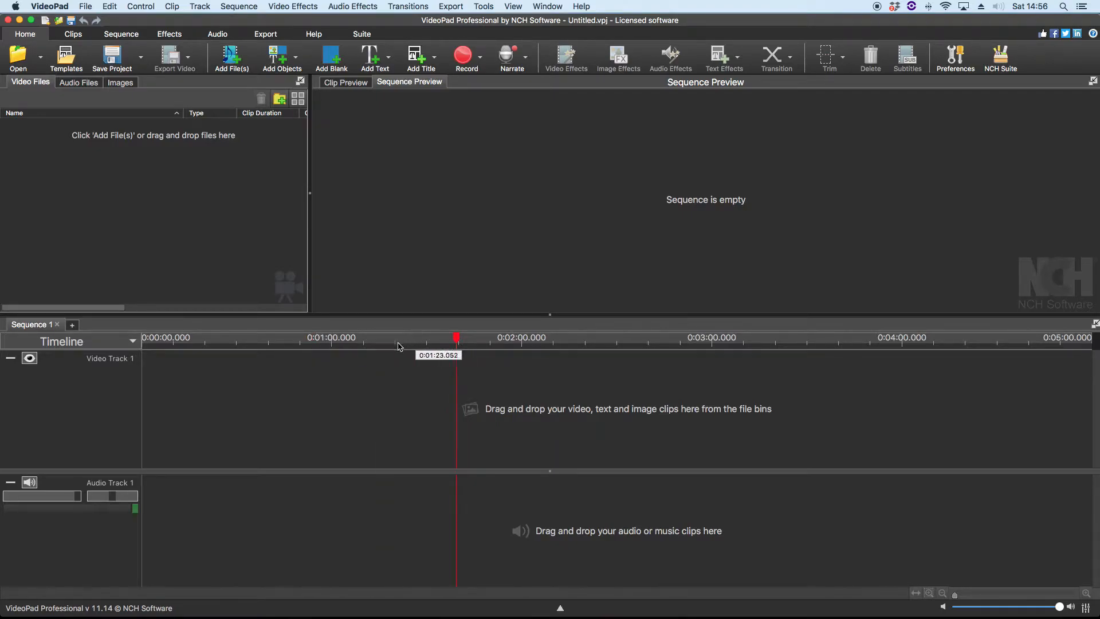
pyautogui.click(307, 344)
pyautogui.click(472, 344)
pyautogui.click(569, 344)
pyautogui.click(270, 341)
pyautogui.click(294, 340)
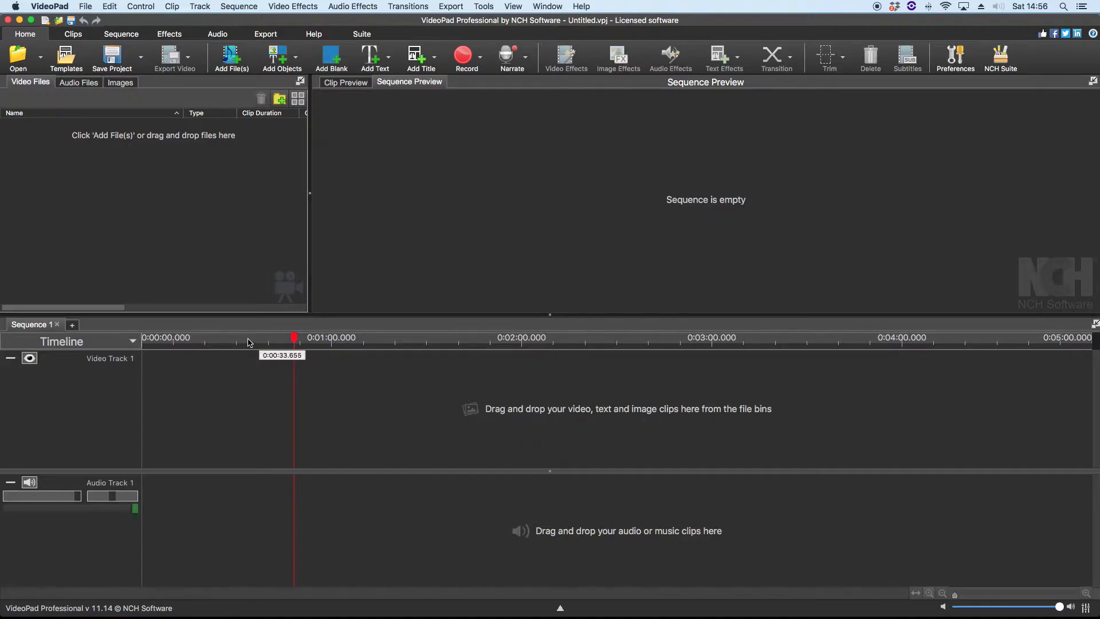
pyautogui.moveTo(296, 336); pyautogui.dragTo(155, 342)
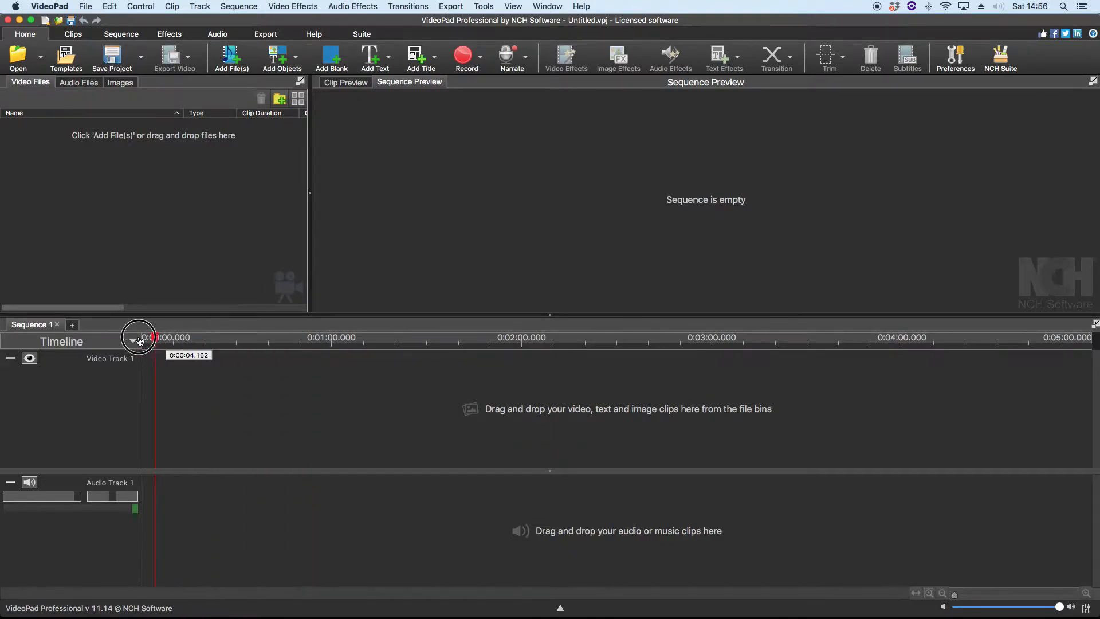
pyautogui.click(1087, 593)
pyautogui.click(942, 593)
pyautogui.click(1087, 595)
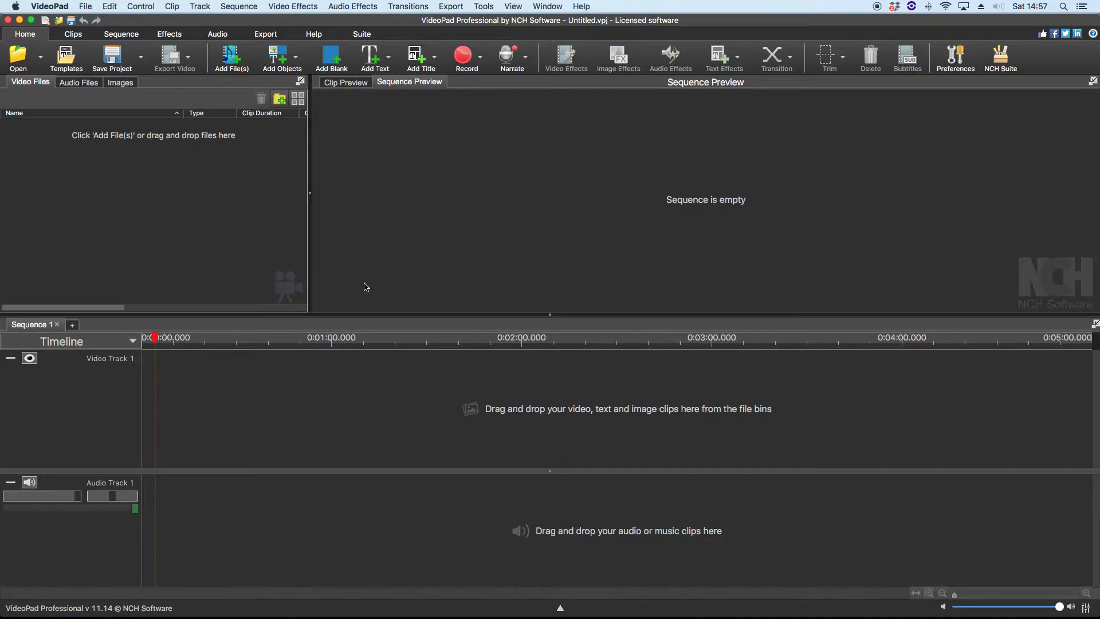
pyautogui.click(203, 338)
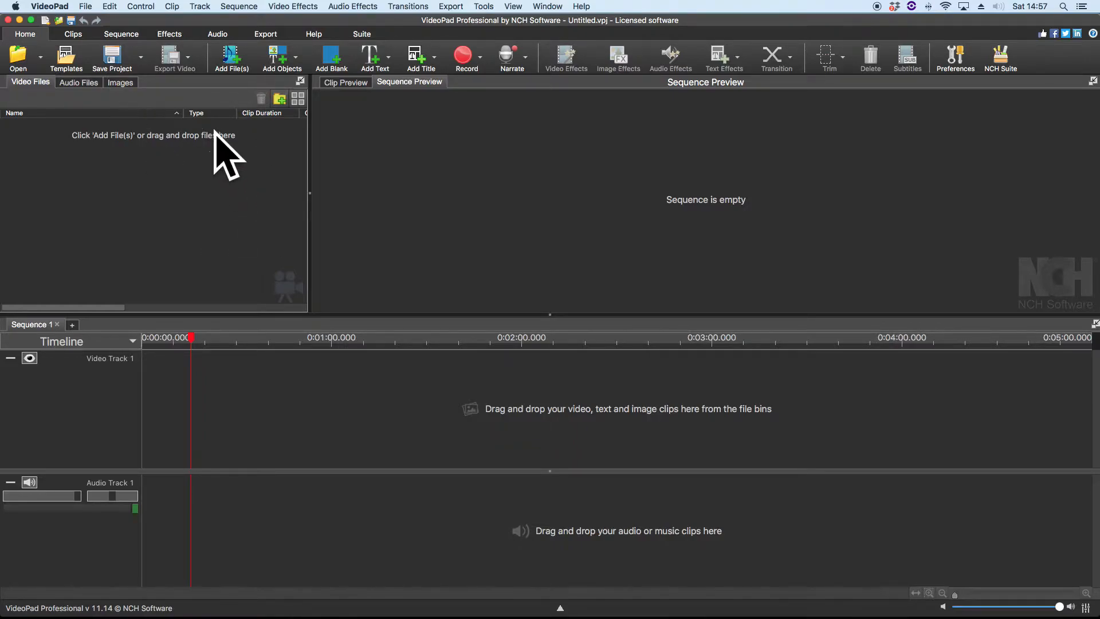
# Import FILE_006.MP3 from the Audio folder inside Recorded Services on the Desktop
pyautogui.click(231, 64)
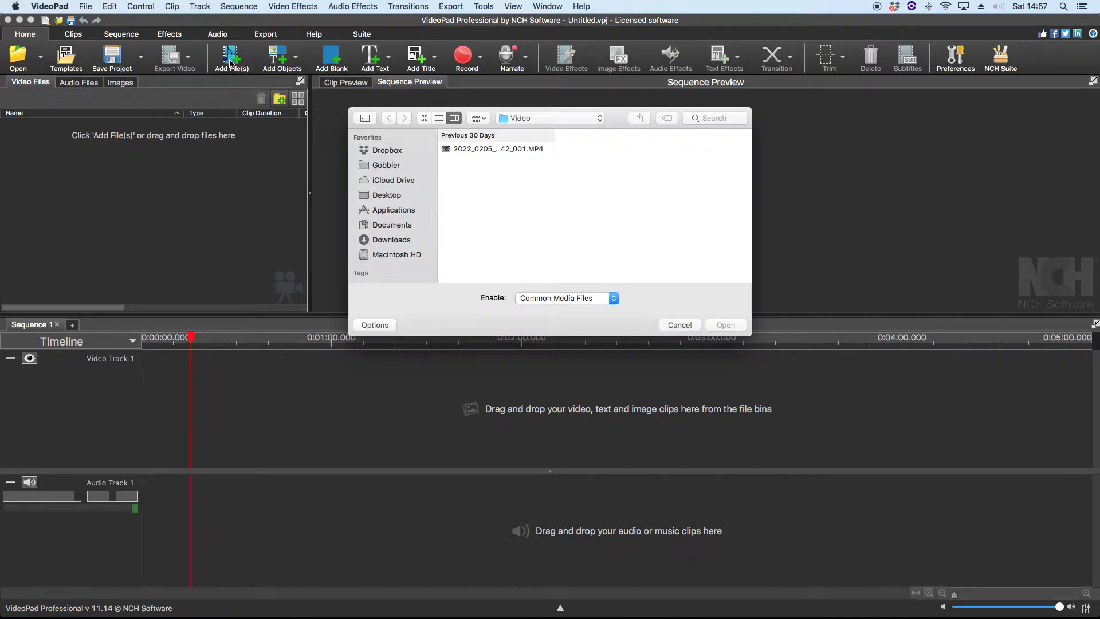
pyautogui.click(527, 117)
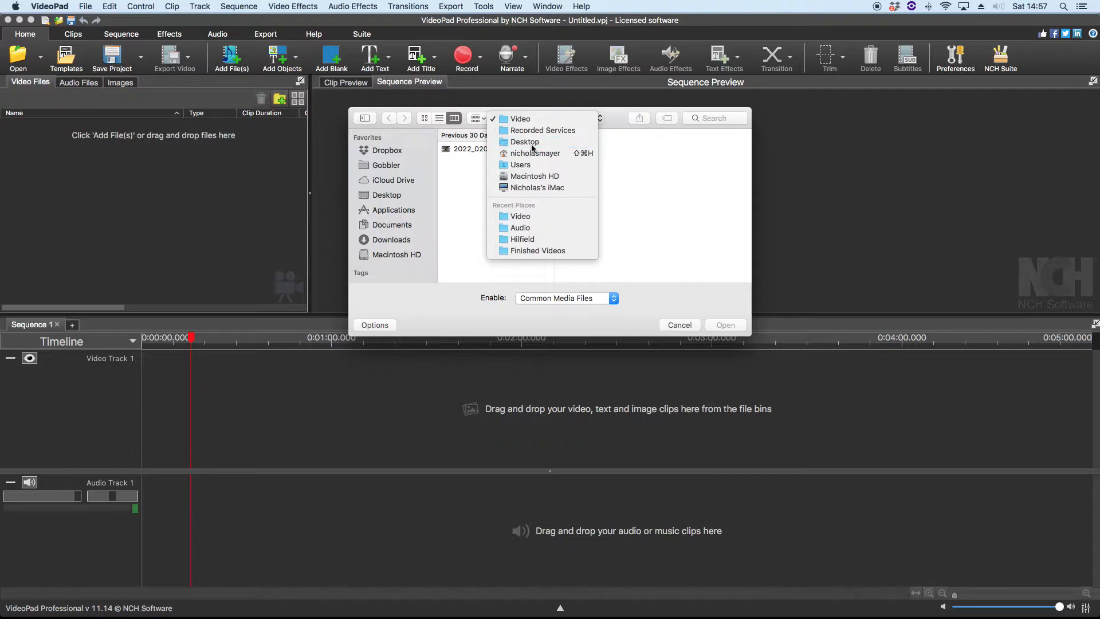
pyautogui.click(533, 142)
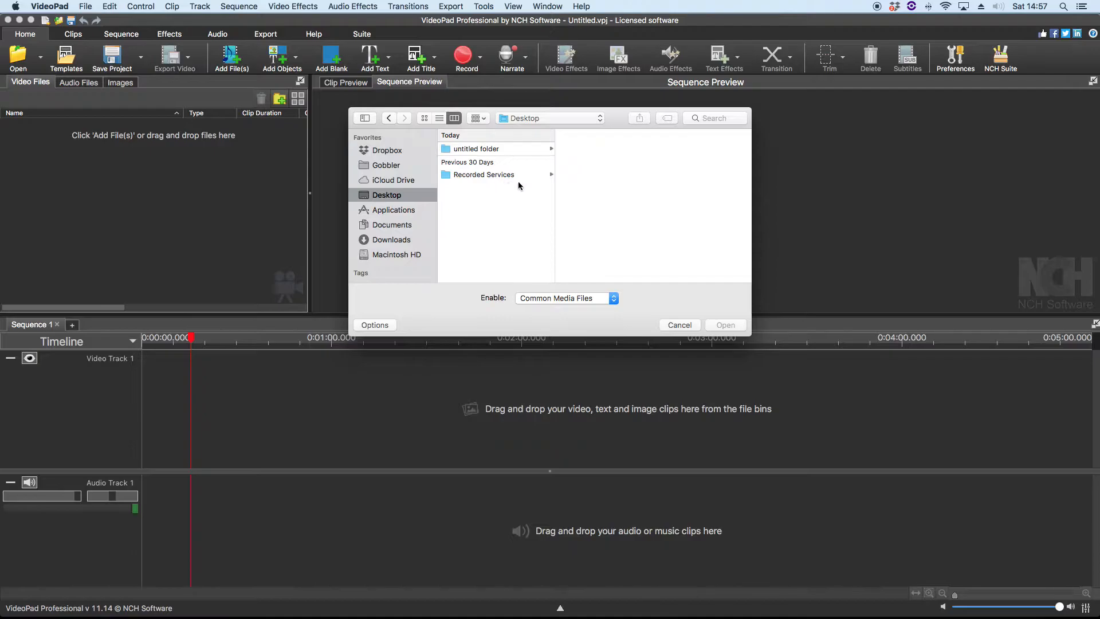
pyautogui.click(500, 174)
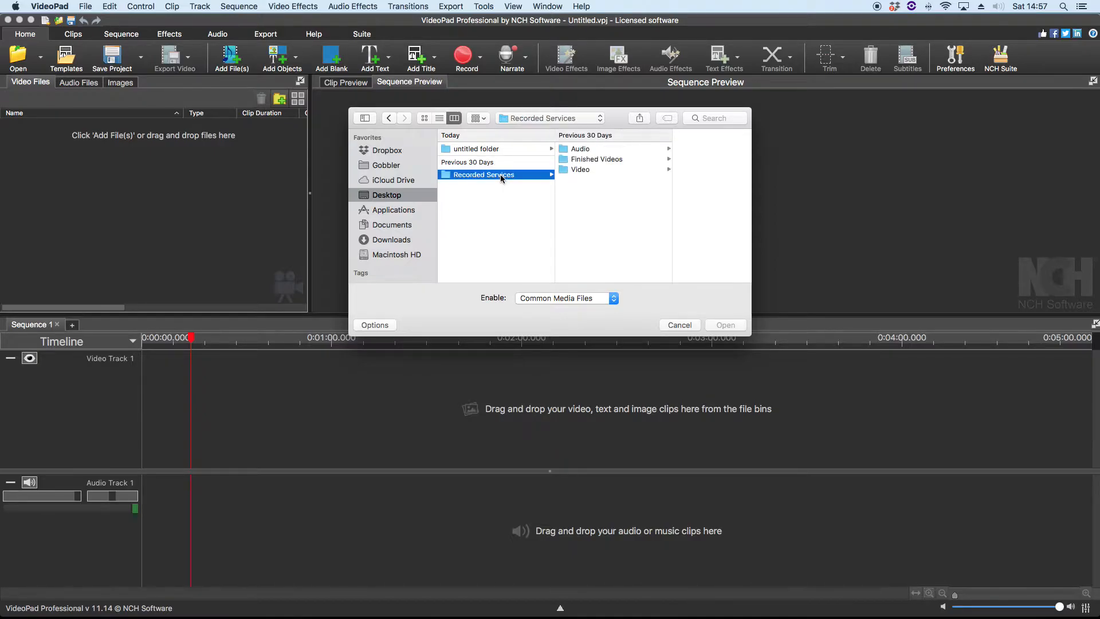
pyautogui.click(579, 150)
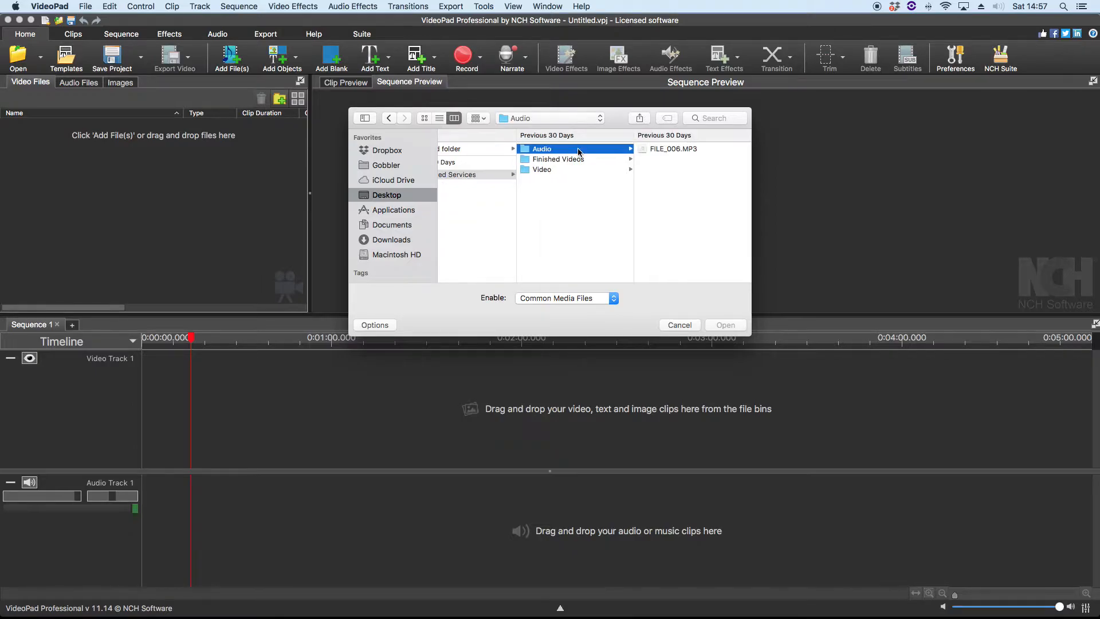
pyautogui.click(683, 150)
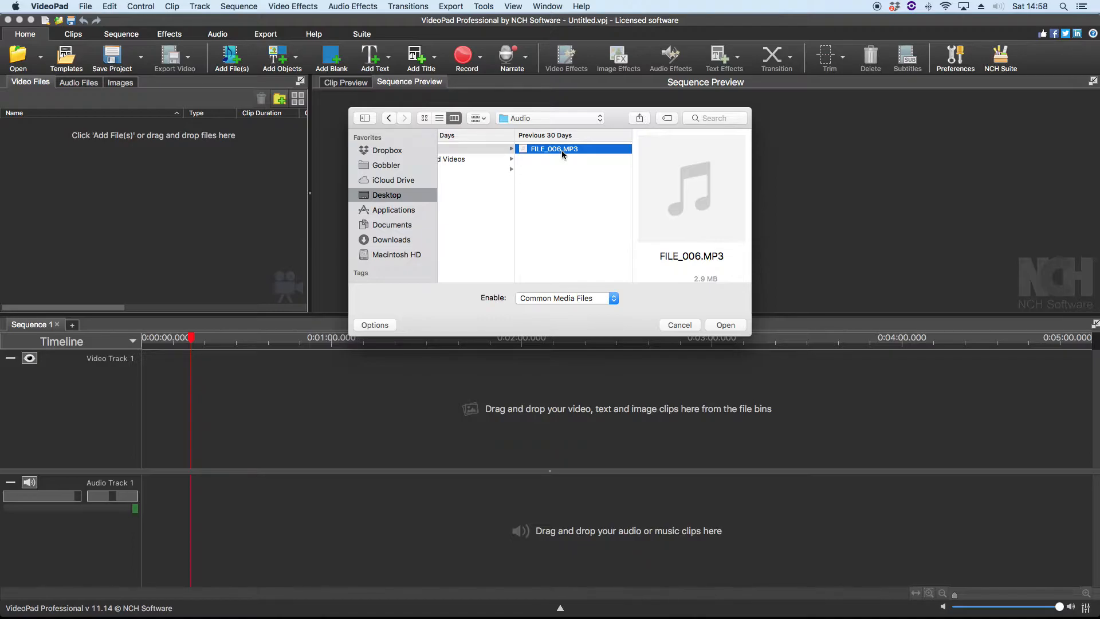
pyautogui.click(726, 325)
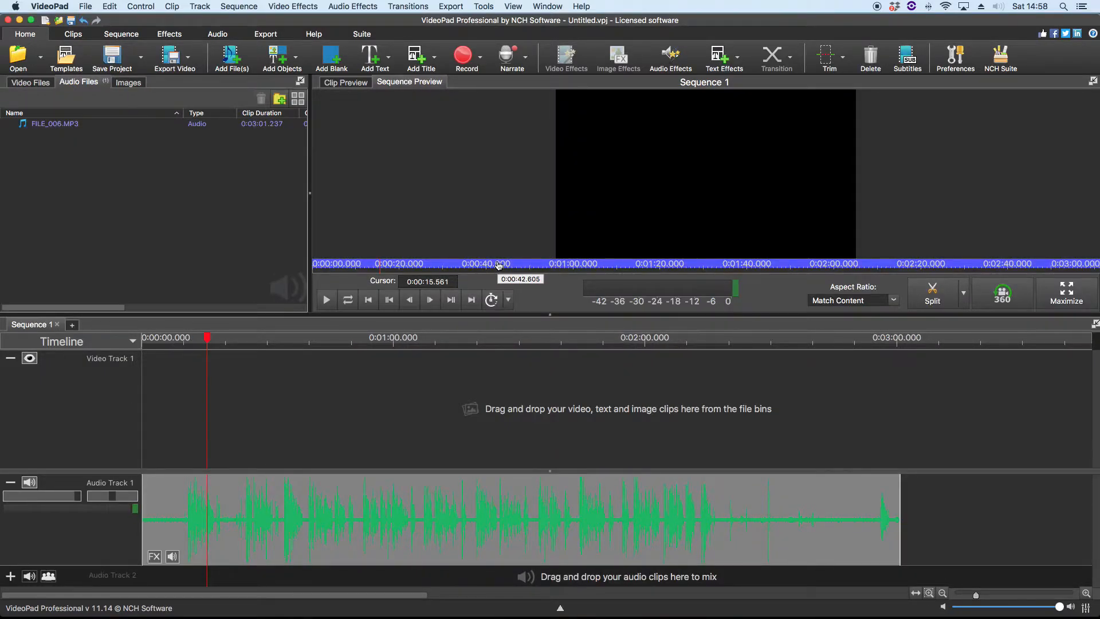
# Move the FILE_006.MP3 clip down to the start of Audio Track 2 and return the playhead to the beginning of the sequence
pyautogui.hscroll(10, 346, 472)
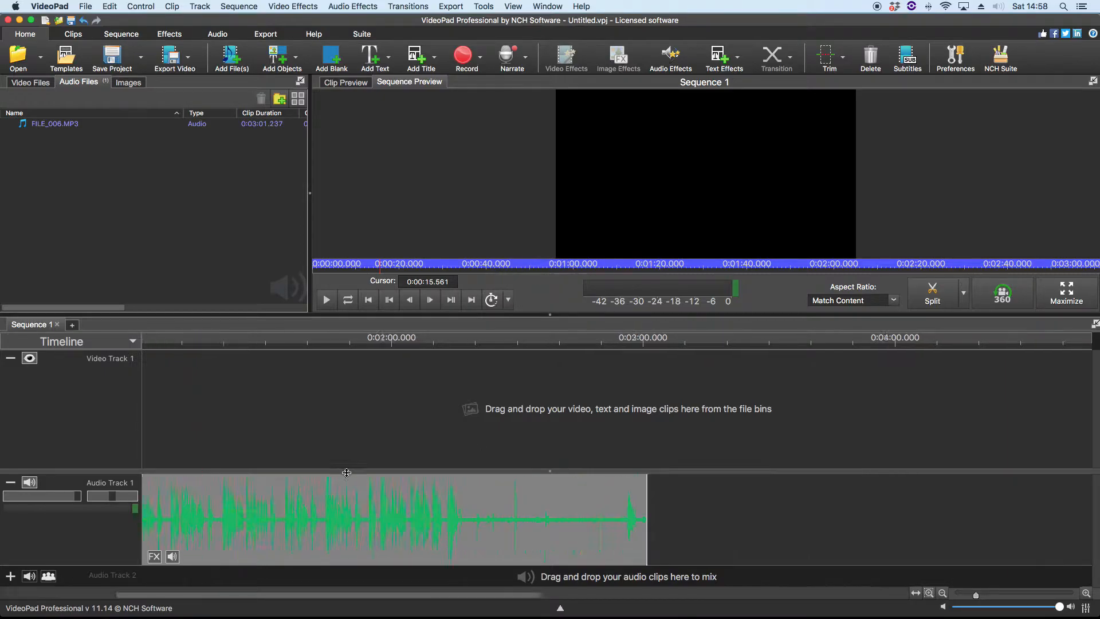
pyautogui.hscroll(-10, 329, 473)
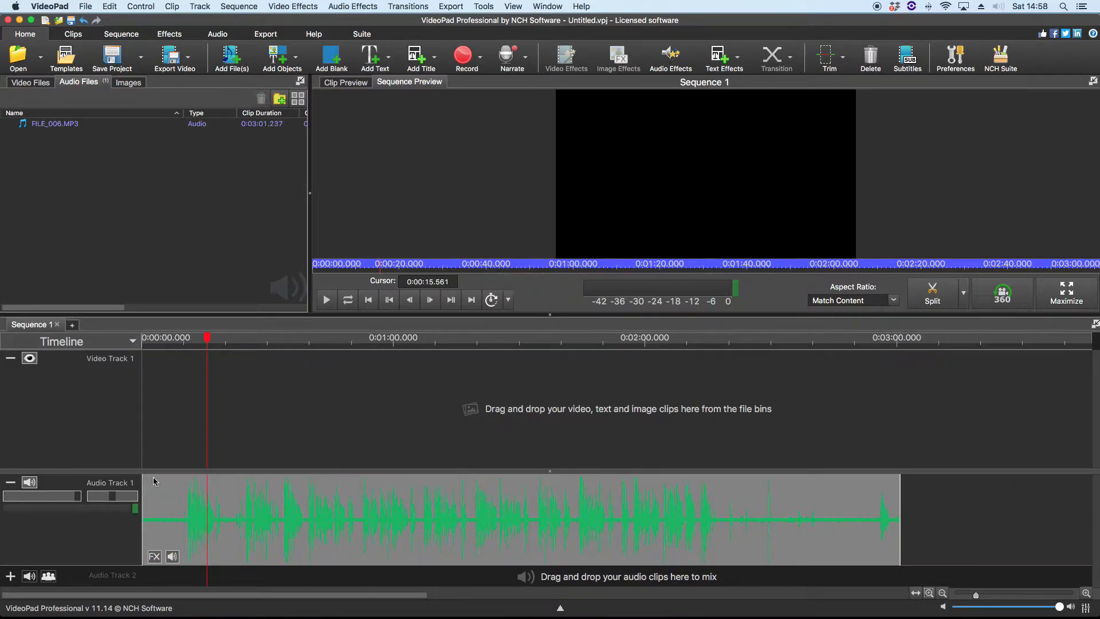
pyautogui.moveTo(237, 516); pyautogui.dragTo(173, 576)
pyautogui.moveTo(179, 523); pyautogui.dragTo(179, 523)
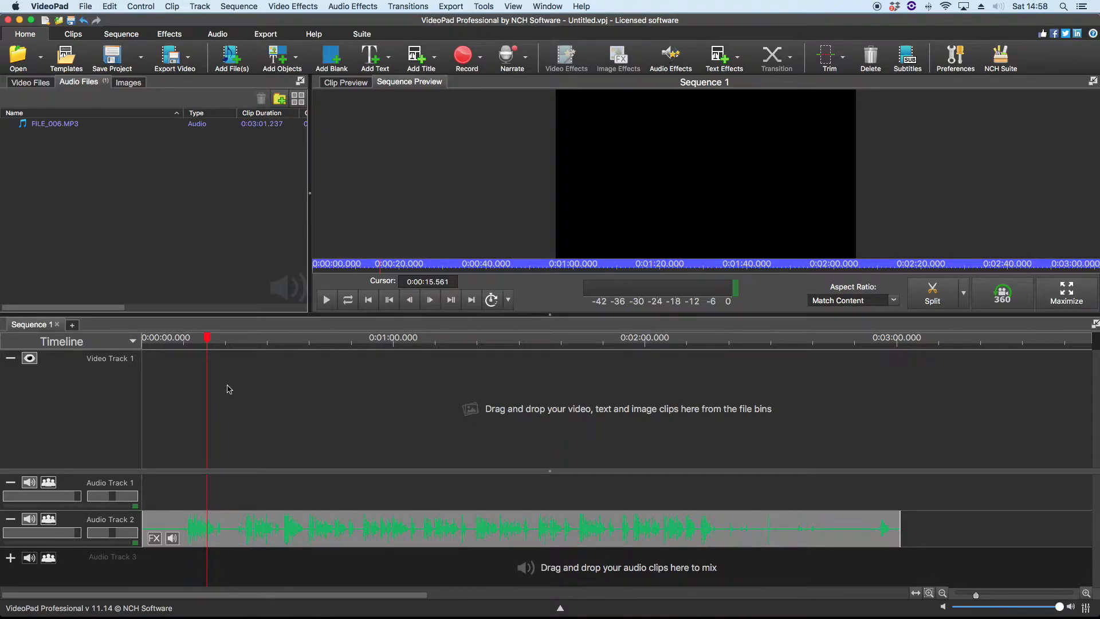
pyautogui.click(258, 434)
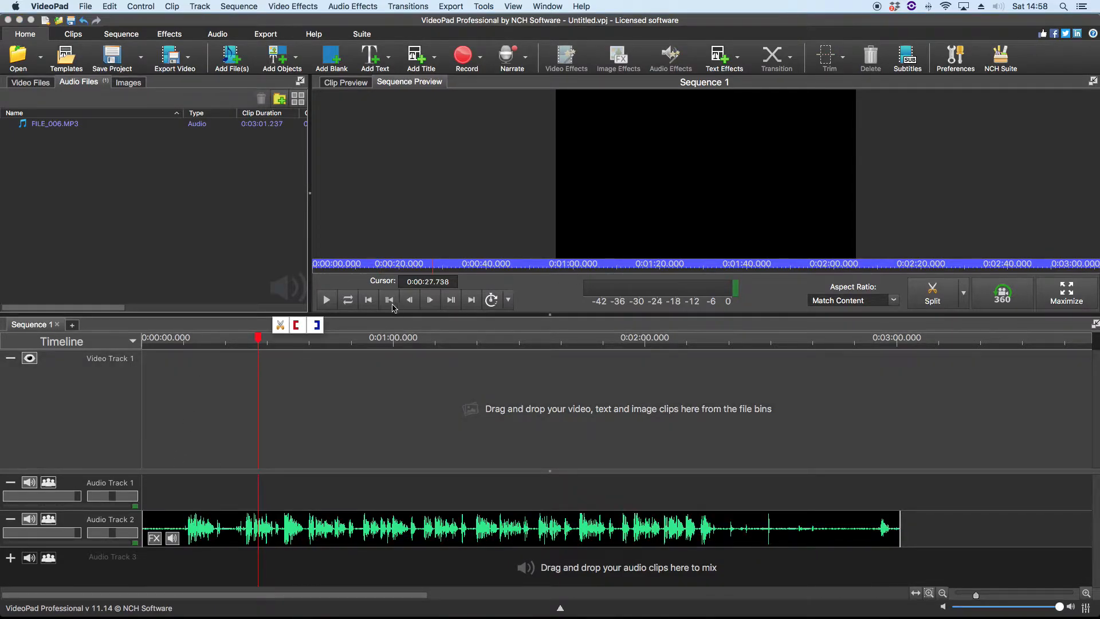
pyautogui.moveTo(258, 338); pyautogui.dragTo(144, 338)
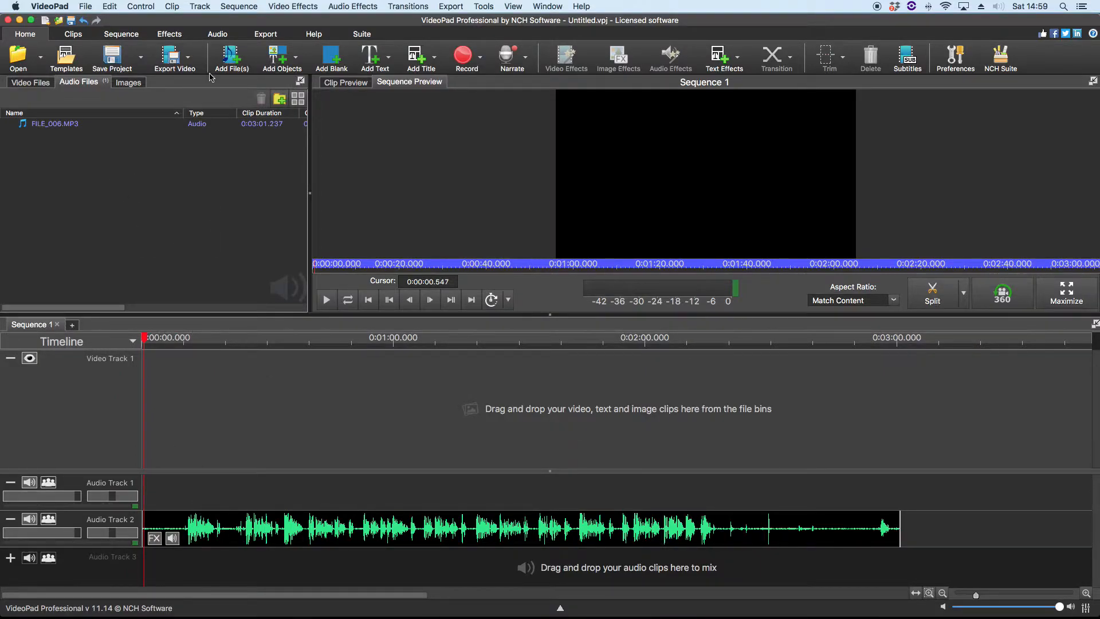
# Import the video 2022_0205_161142_001.MP4 from the Video folder inside Recorded Services
pyautogui.click(228, 59)
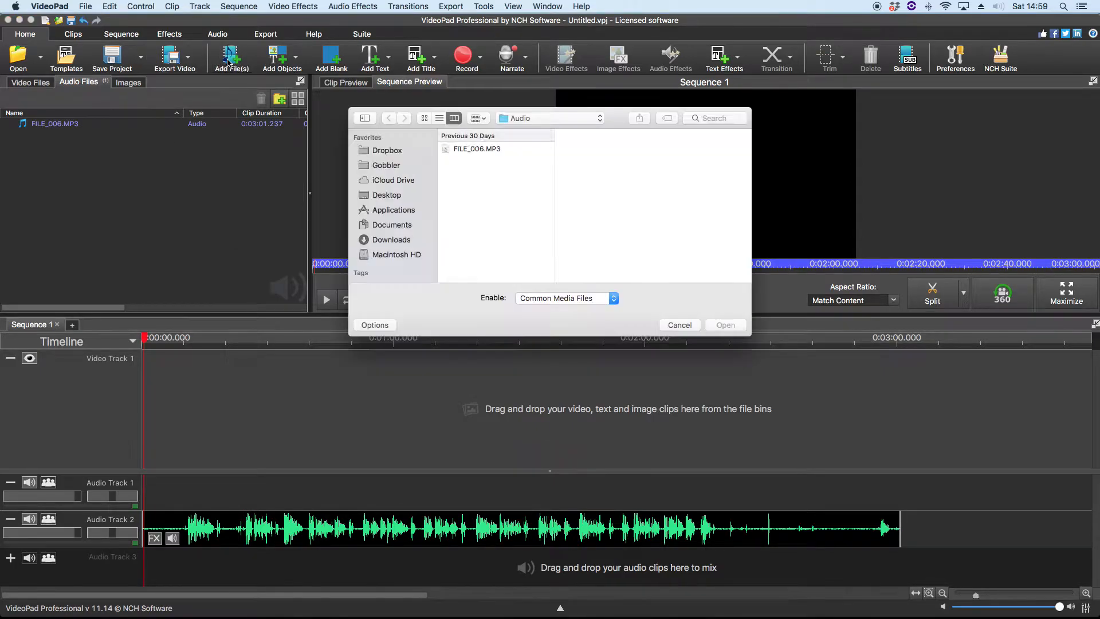
pyautogui.click(566, 119)
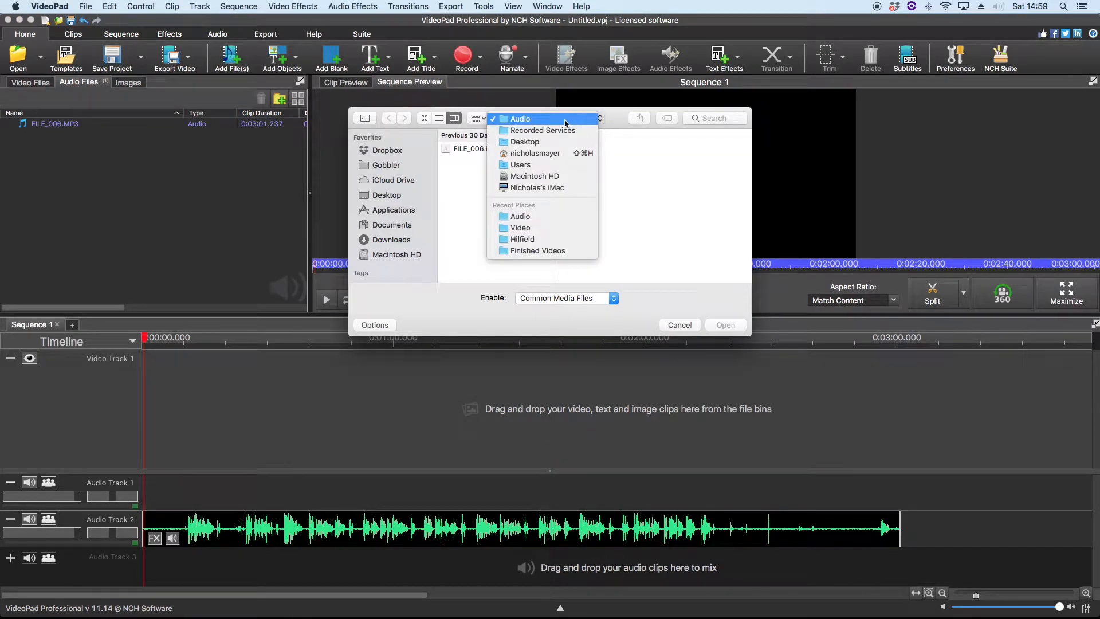
pyautogui.click(536, 130)
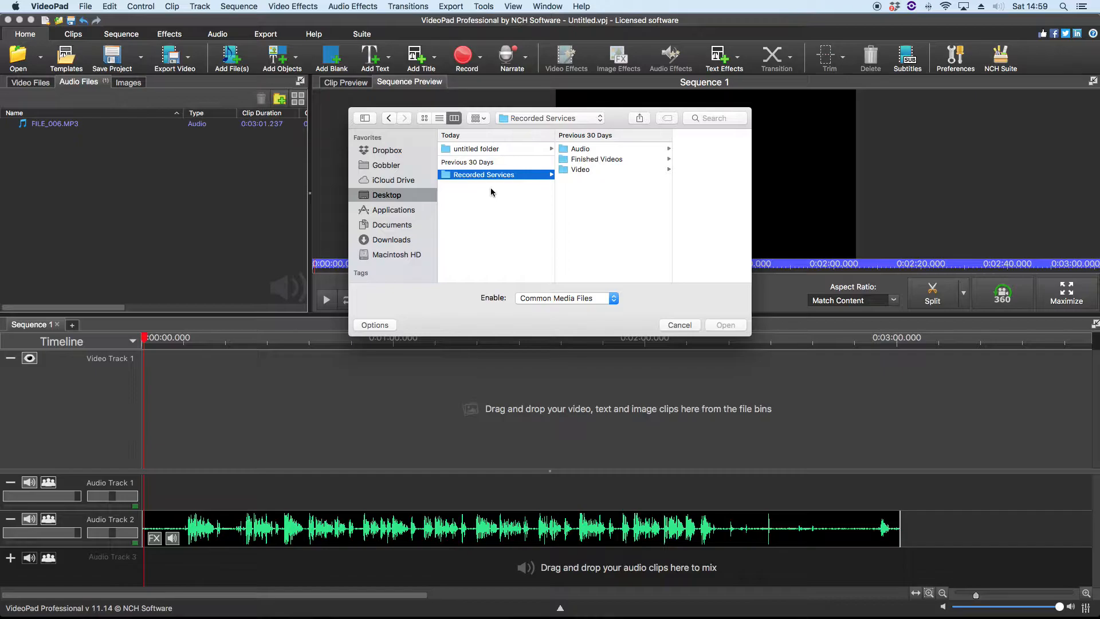
pyautogui.click(579, 171)
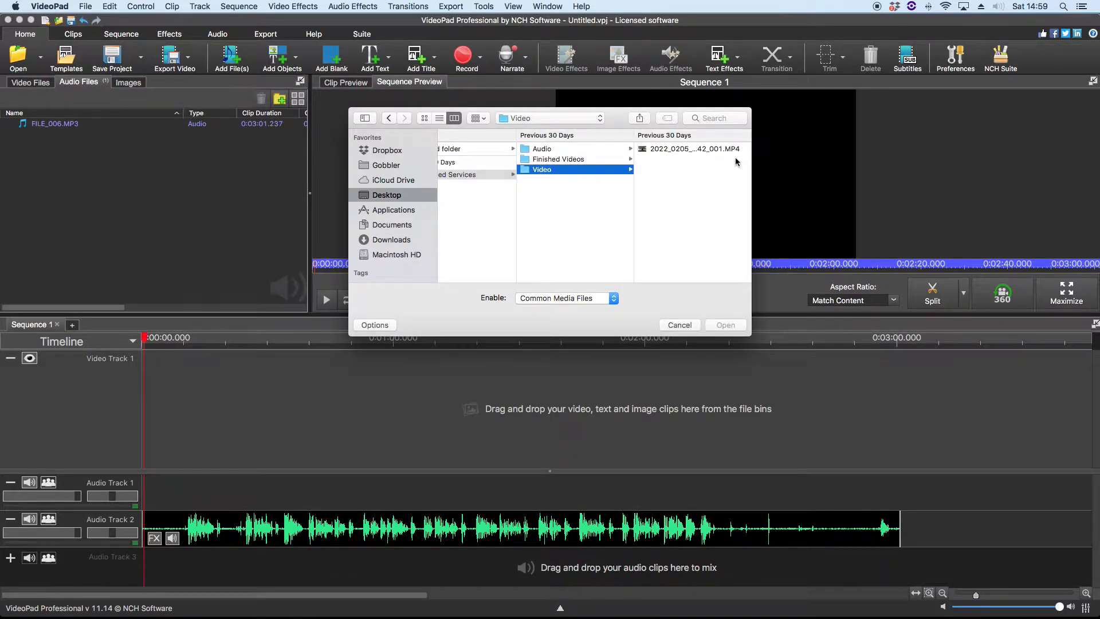
pyautogui.click(703, 149)
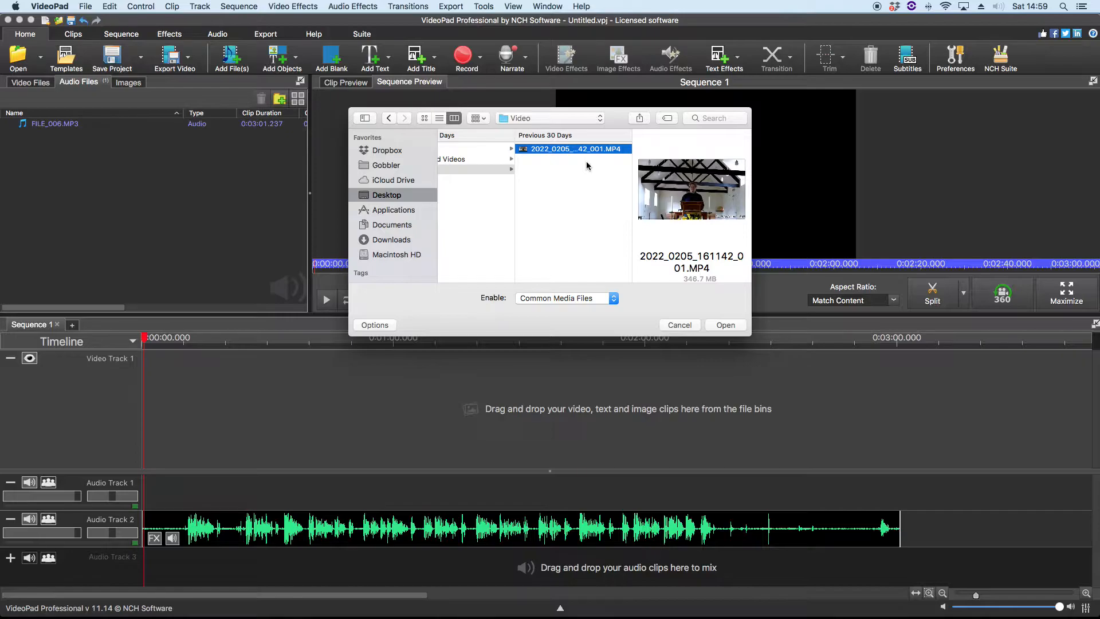
pyautogui.click(727, 327)
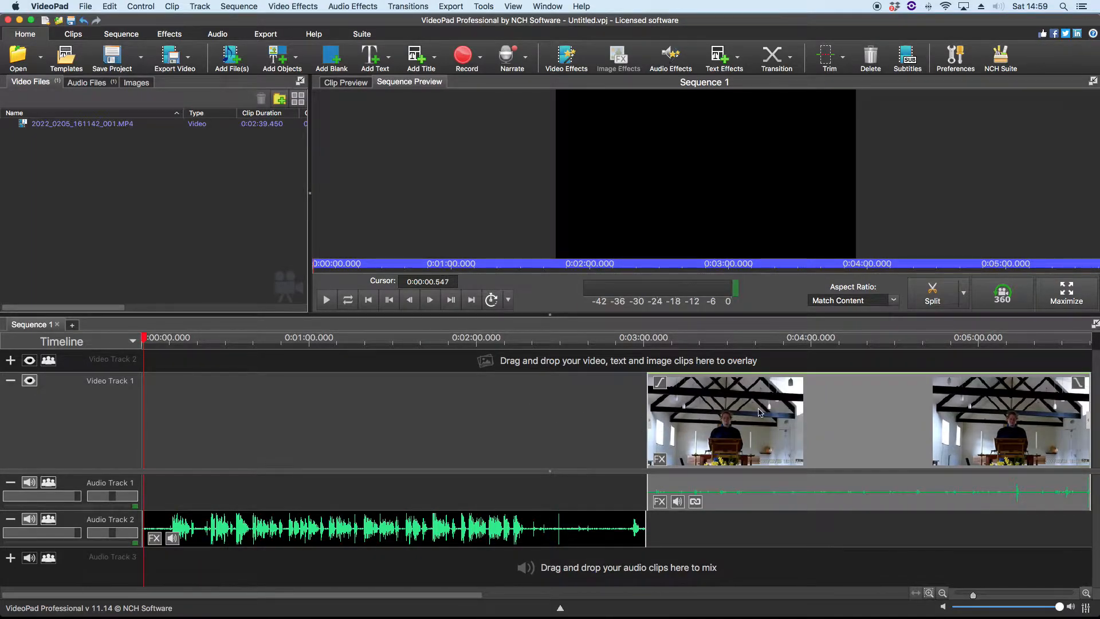
# Move the video clip with its linked audio to the start of the timeline and deselect it
pyautogui.moveTo(759, 412); pyautogui.dragTo(314, 410)
pyautogui.moveTo(288, 412); pyautogui.dragTo(261, 417)
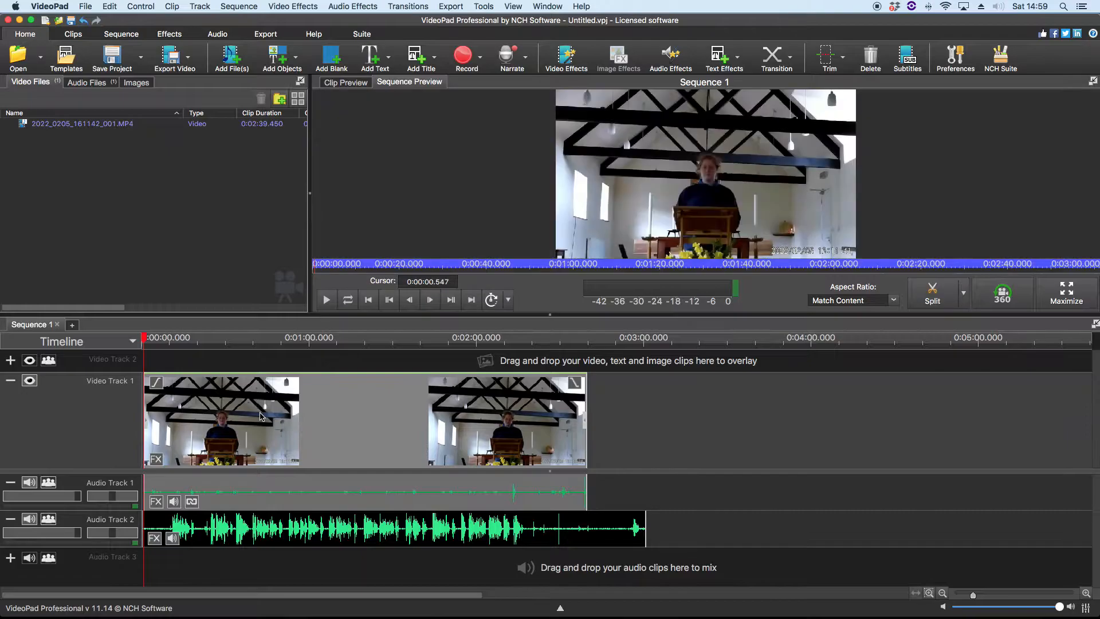
pyautogui.click(723, 434)
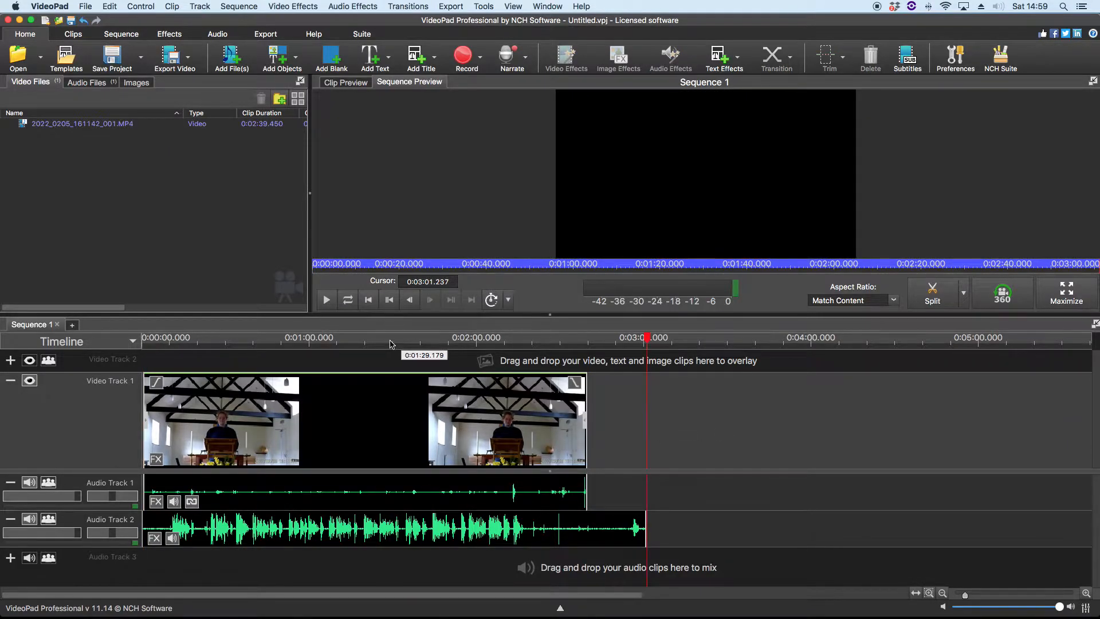
# Jump to several points along the timeline to preview the video at each of them
pyautogui.click(390, 342)
pyautogui.click(286, 338)
pyautogui.click(457, 347)
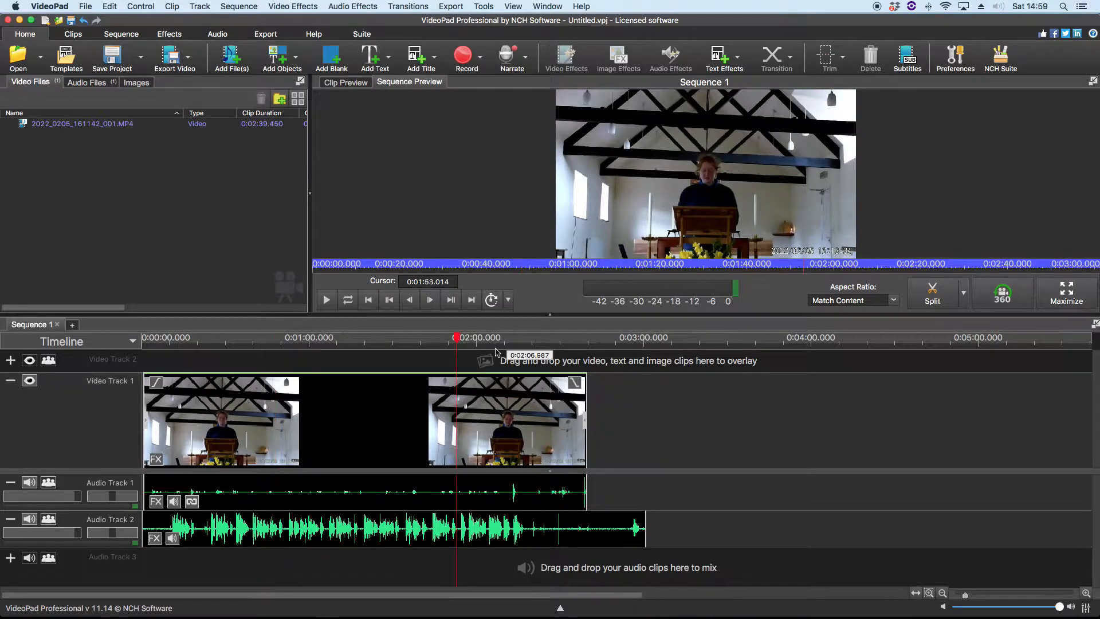
pyautogui.click(500, 347)
pyautogui.click(300, 339)
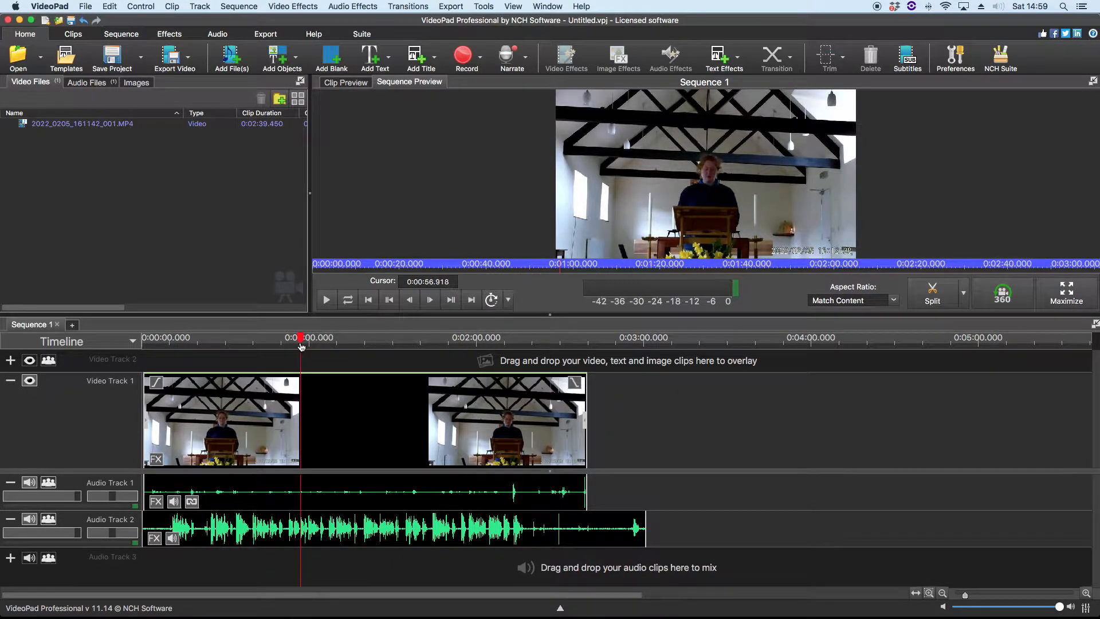
# Try to split all tracks at 0:00:20.754 with no clips selected
pyautogui.click(200, 344)
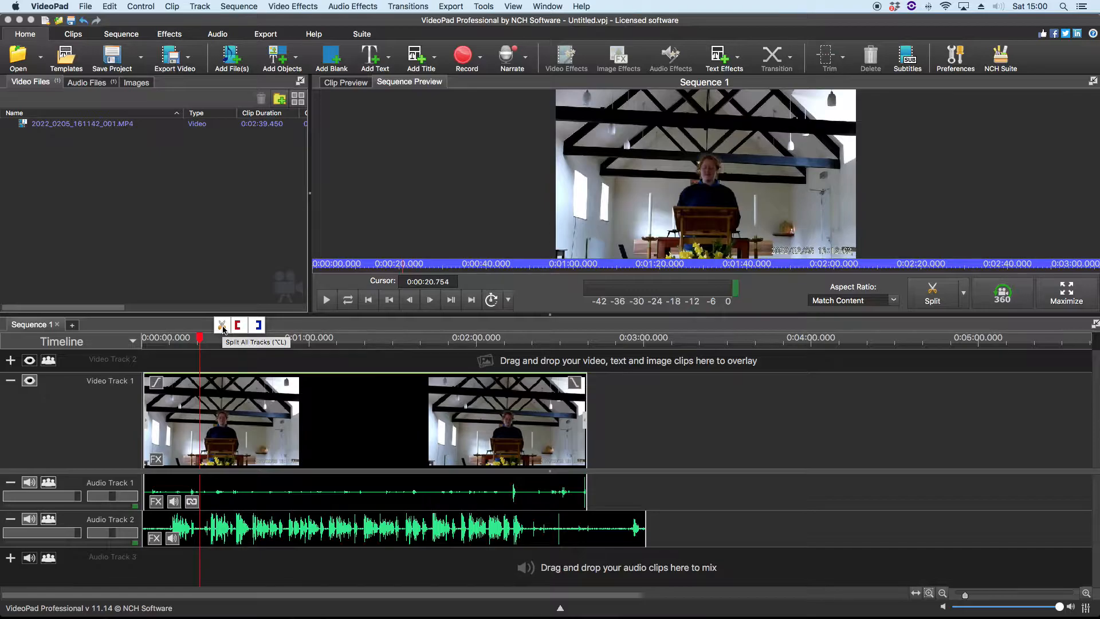
pyautogui.click(223, 328)
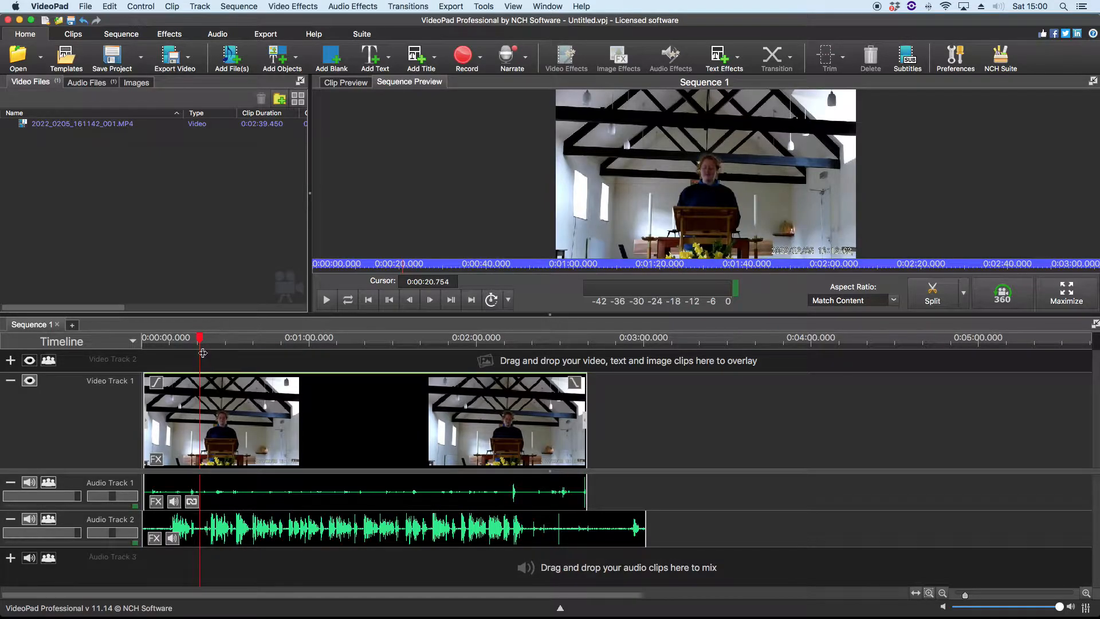
# Select the video clip and the Audio Track 2 clip, split them at 0:00:25.274, and undo the split
pyautogui.click(212, 344)
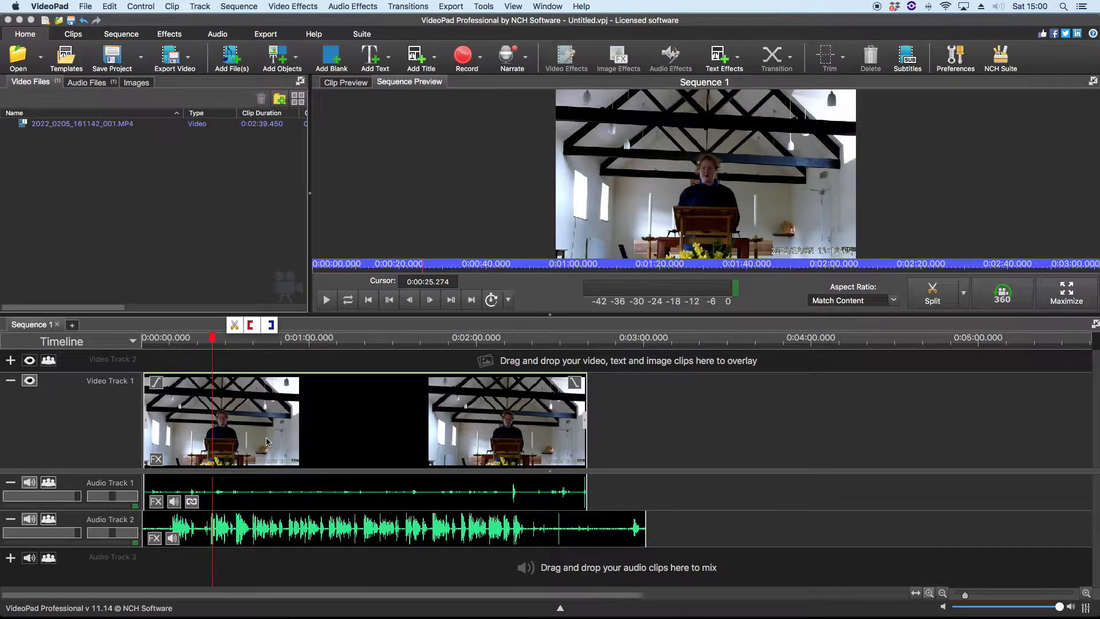
pyautogui.click(334, 442)
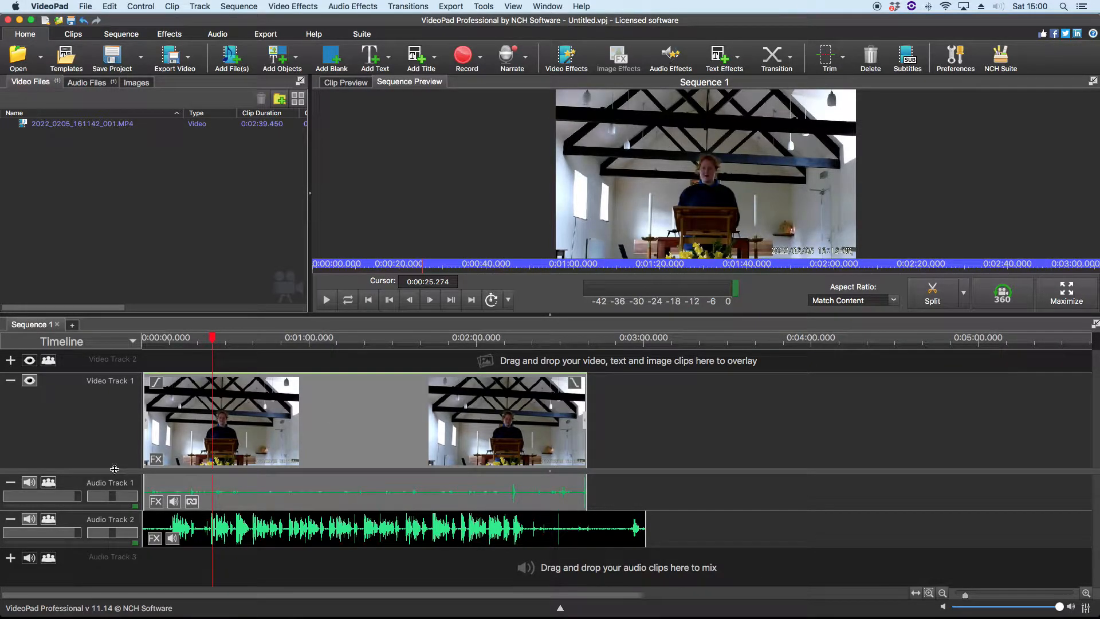
pyautogui.click(279, 538)
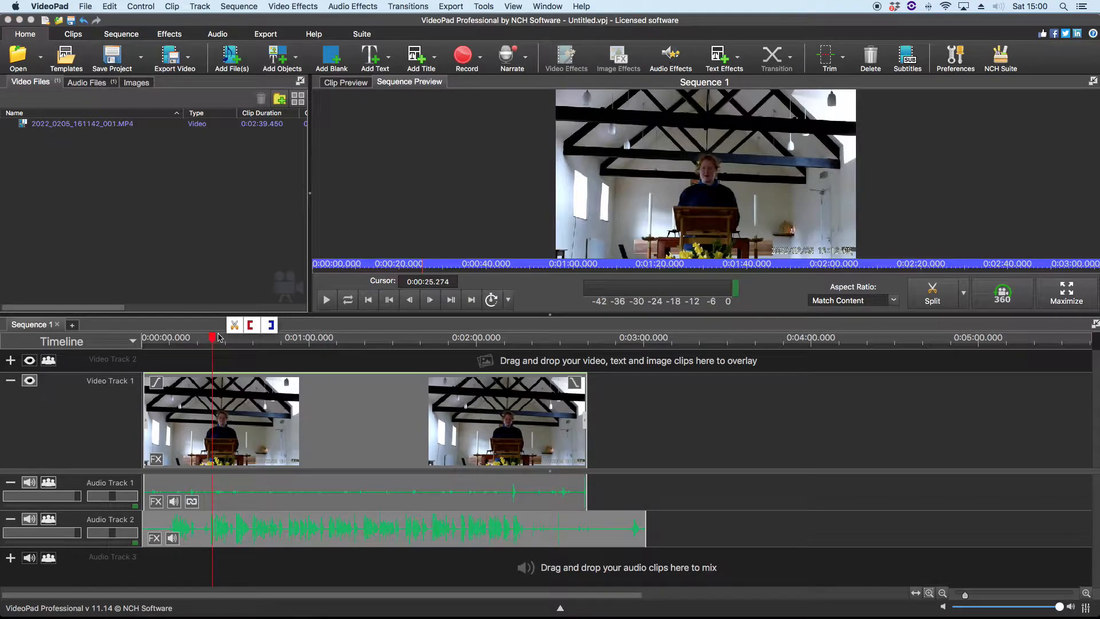
pyautogui.click(232, 327)
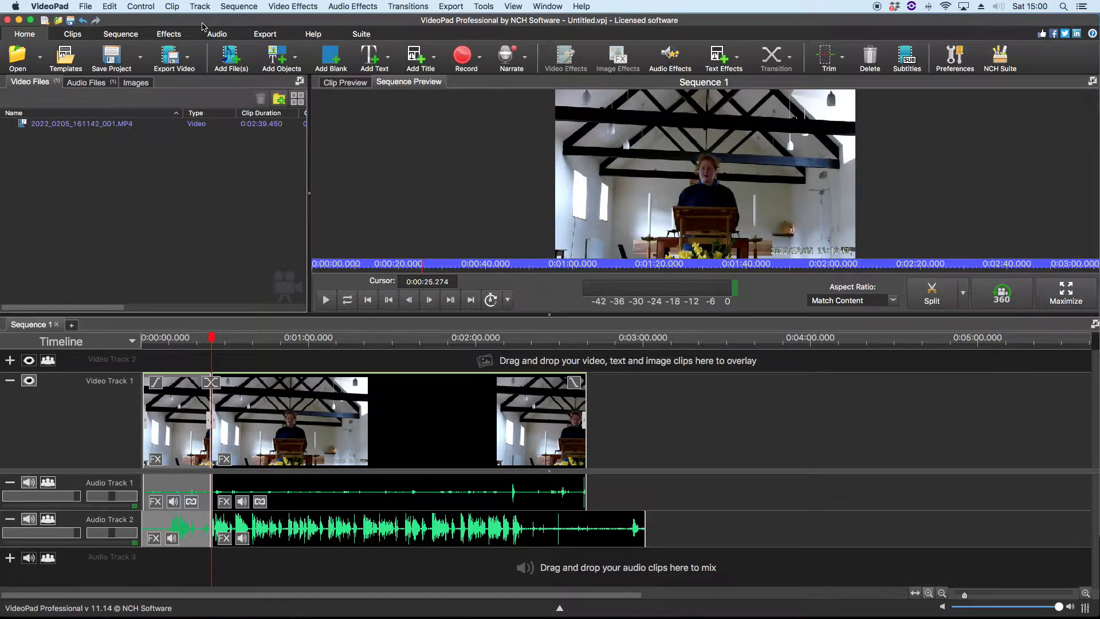
pyautogui.press('super+z')
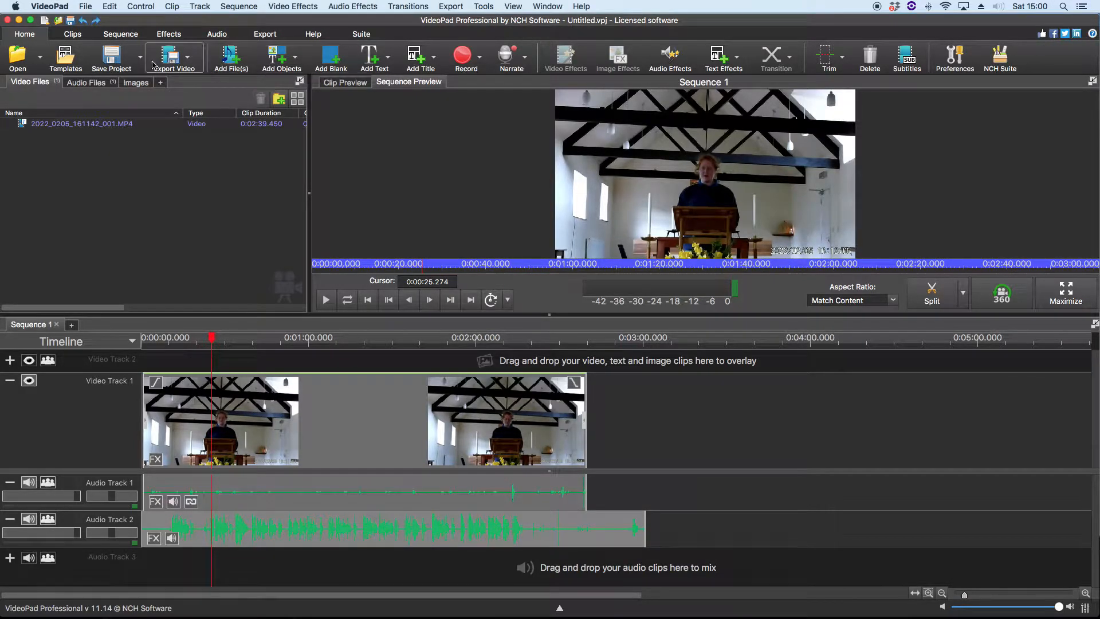
# Redo the split of the video and Audio Track 2 clips, undo it again, and deselect all clips
pyautogui.click(95, 22)
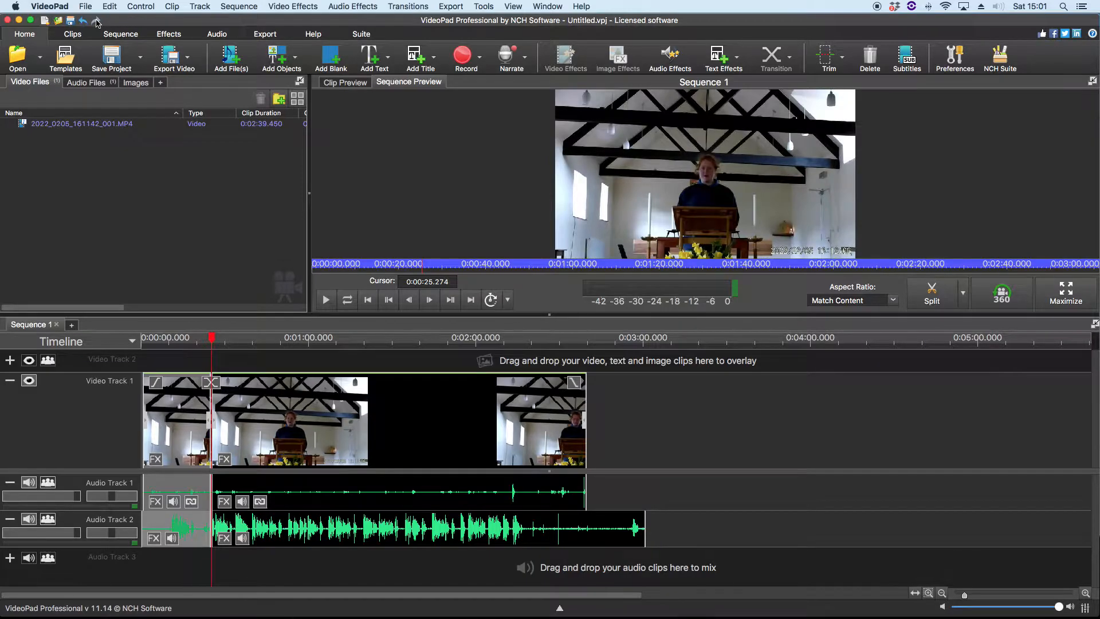
pyautogui.click(83, 20)
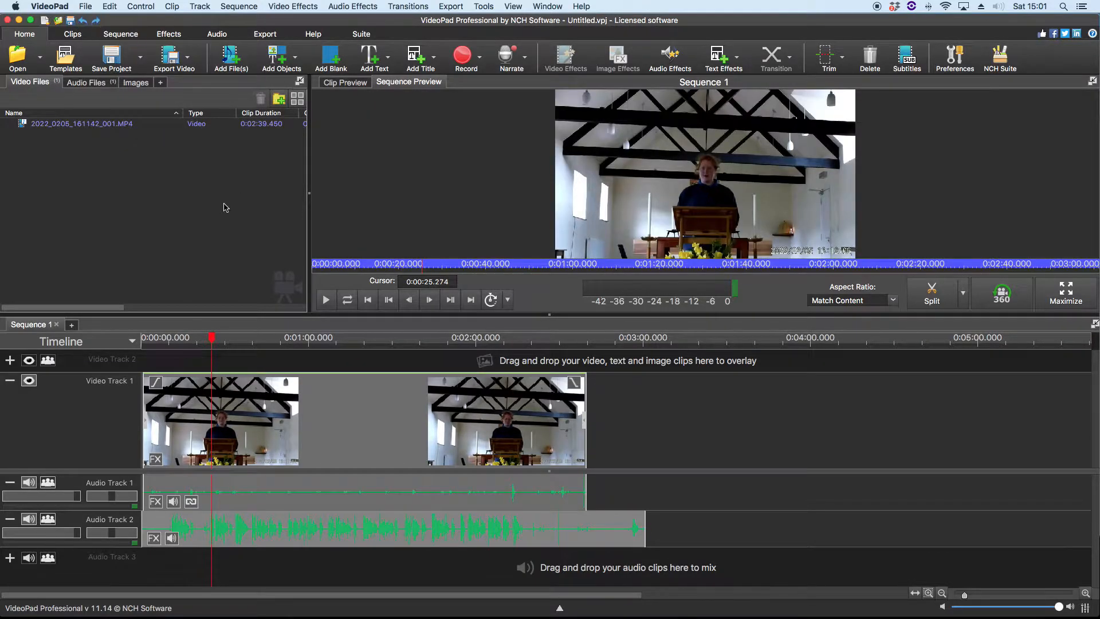
pyautogui.click(195, 229)
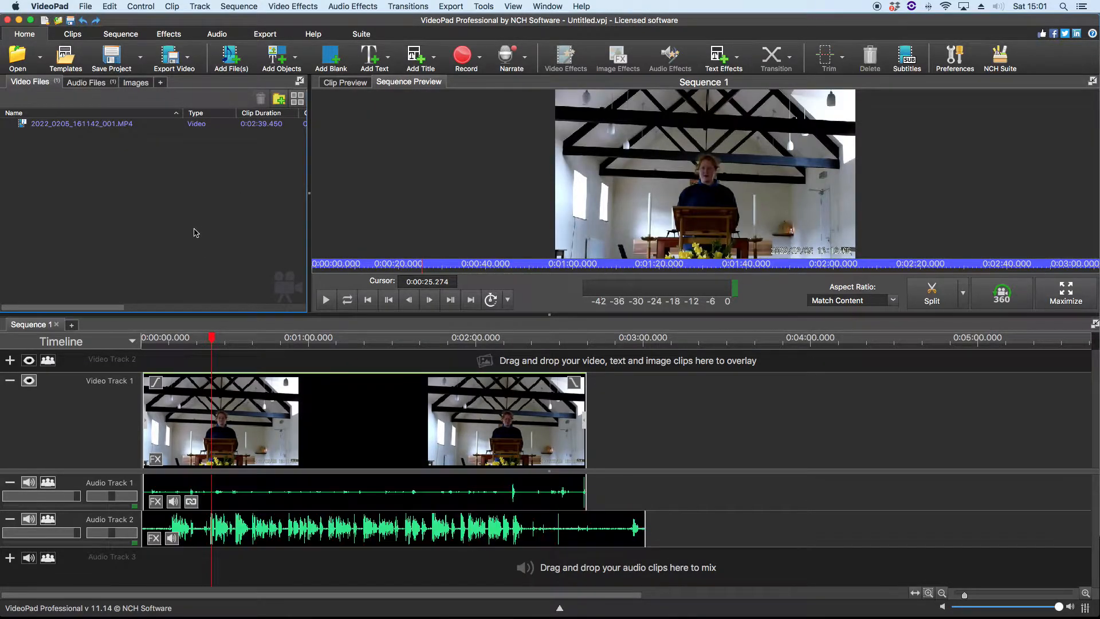
# Return the playback cursor to the sequence start, select the Audio Track 2 clip, and place the cursor at 0:02:22.585
pyautogui.click(387, 304)
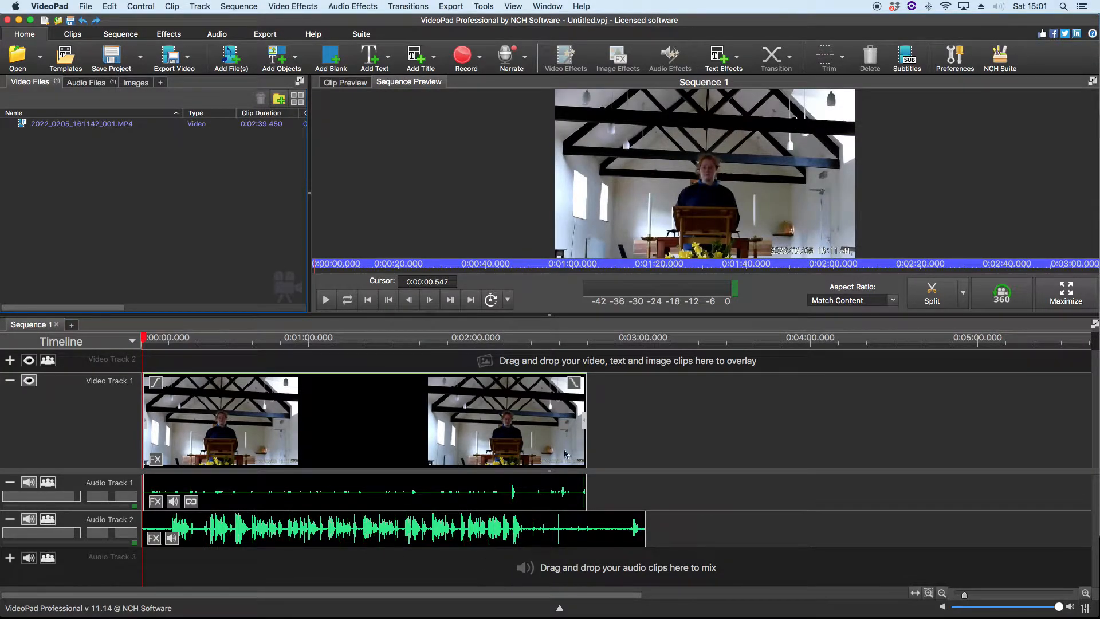
pyautogui.click(558, 541)
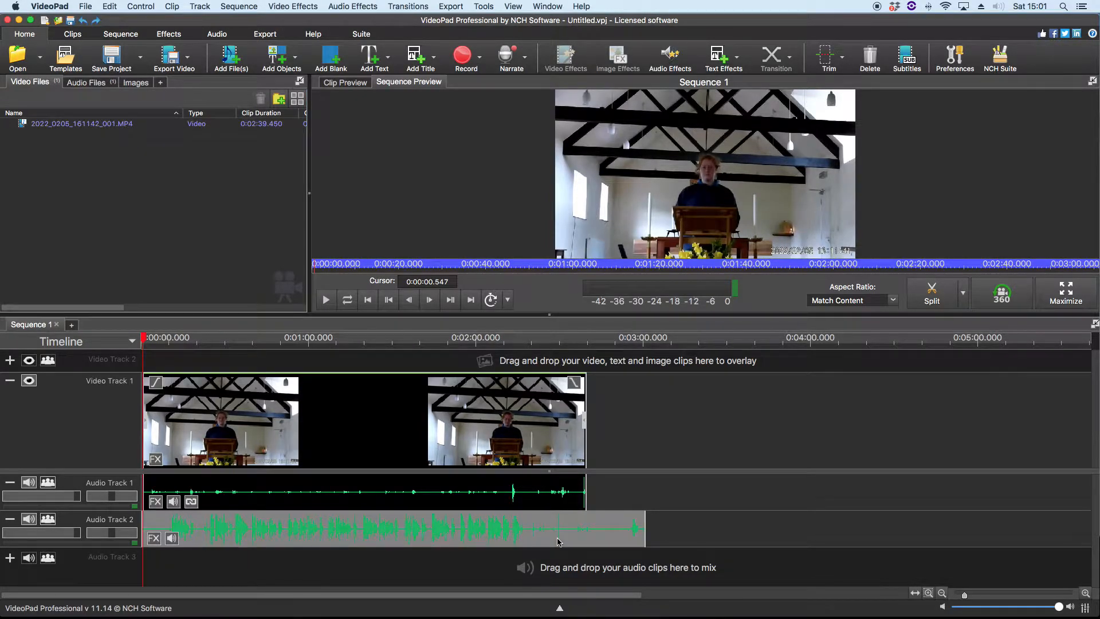
pyautogui.click(1086, 594)
pyautogui.click(1086, 594)
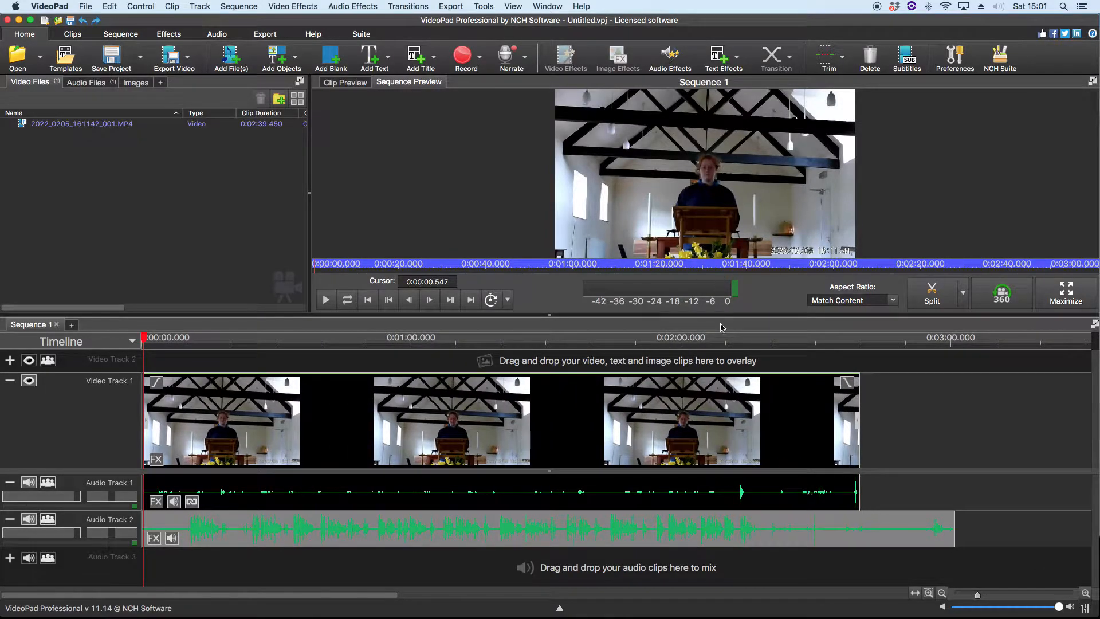
pyautogui.click(737, 342)
pyautogui.click(782, 342)
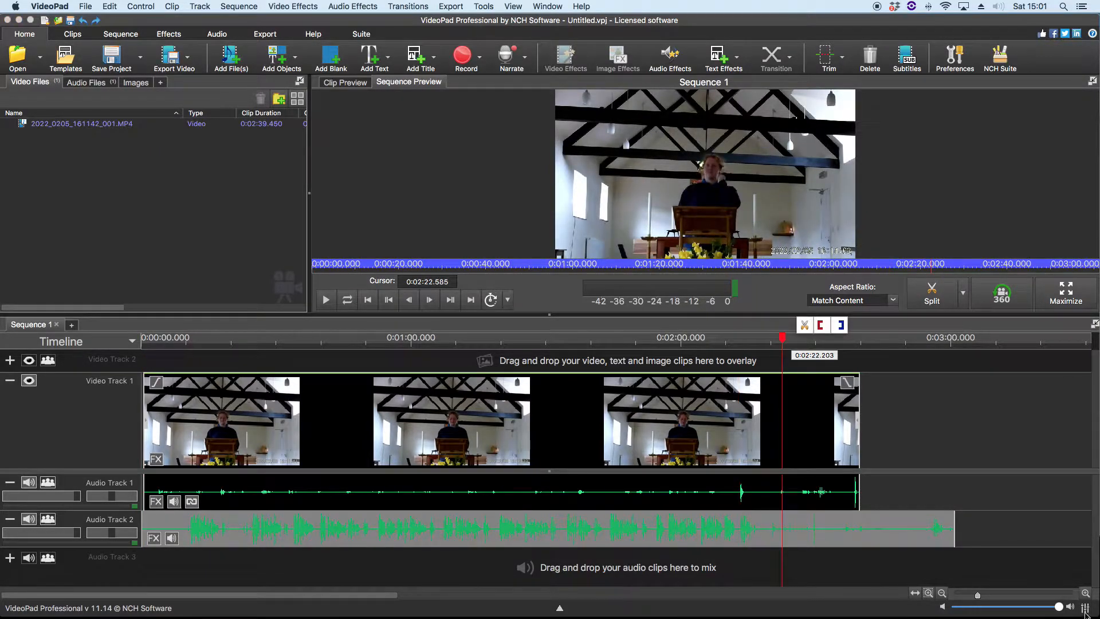
# Place the cursor at about 0:02:29.1, just before the sharp spike in the Audio Track 2 waveform
pyautogui.click(1086, 593)
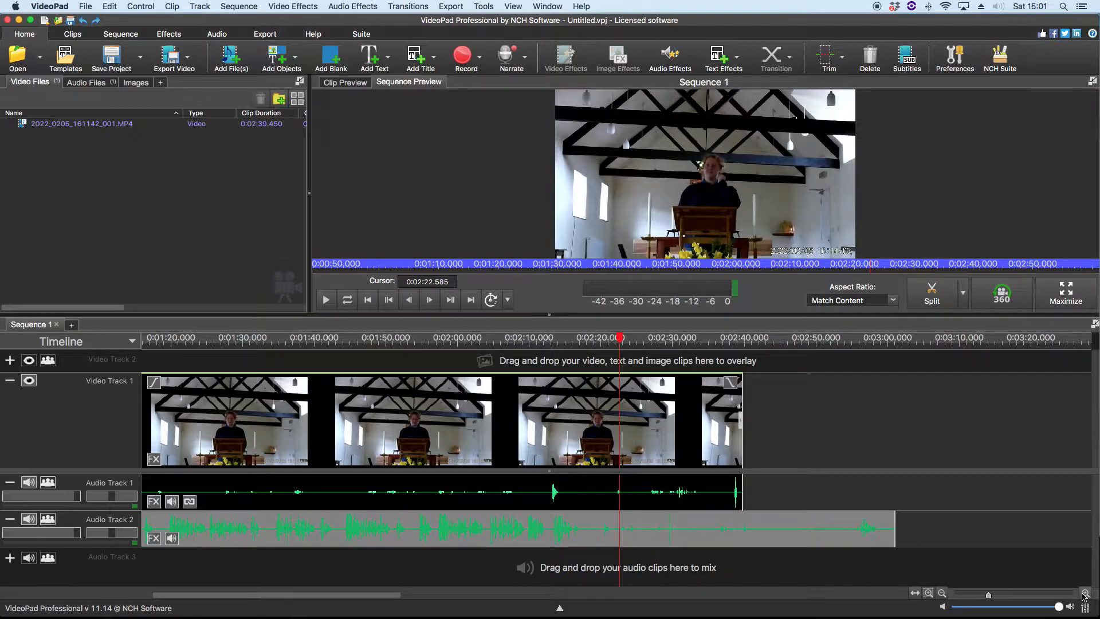
pyautogui.click(1085, 593)
pyautogui.click(1084, 593)
pyautogui.click(1085, 593)
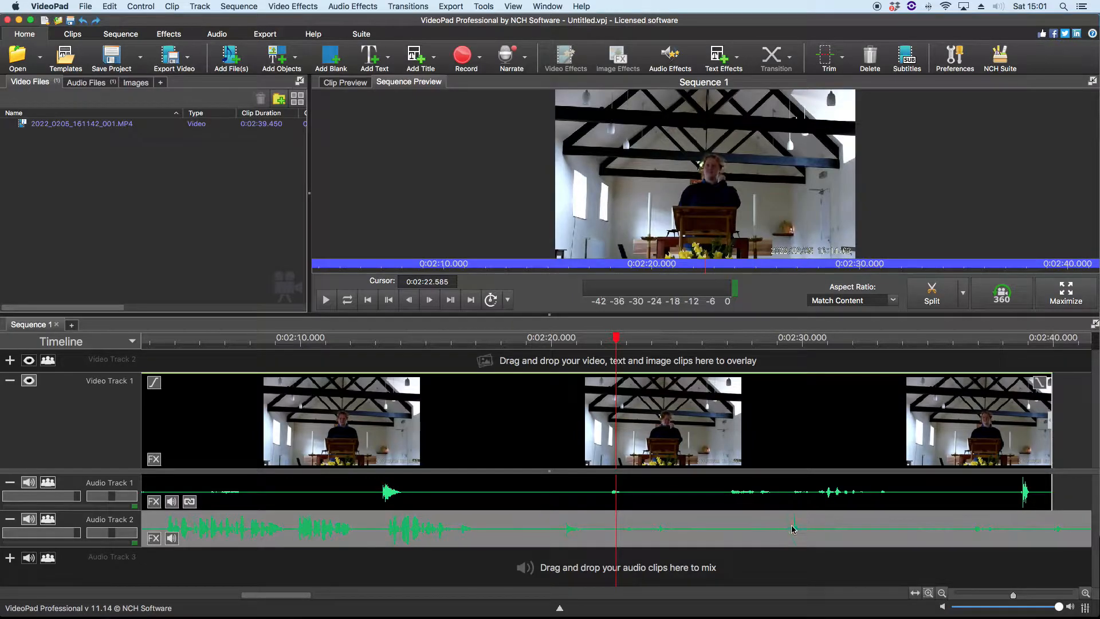
pyautogui.click(763, 343)
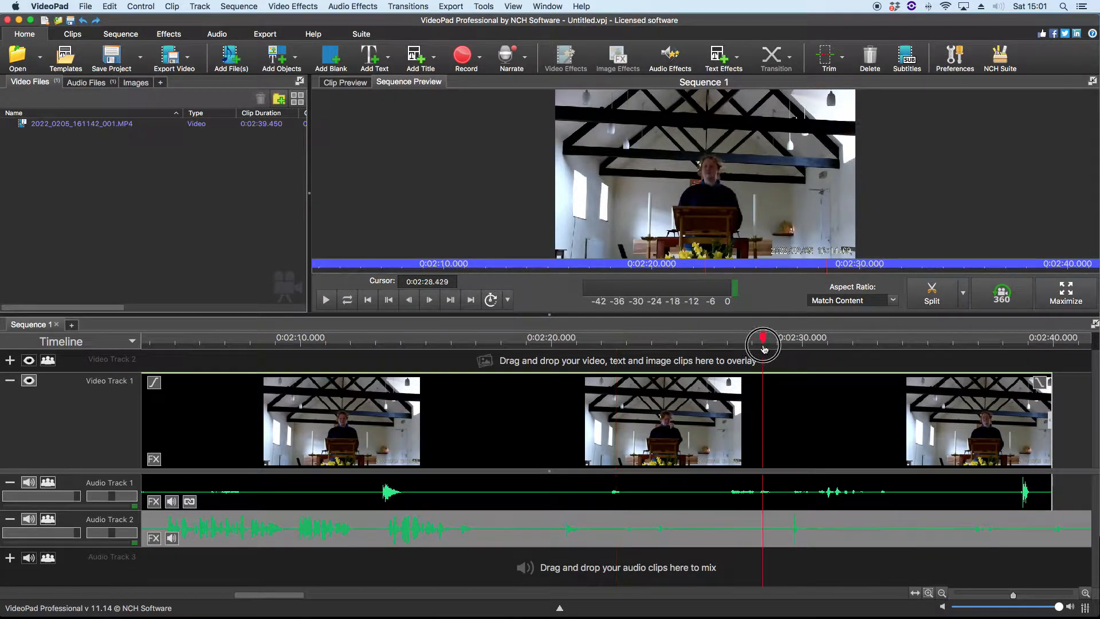
pyautogui.click(778, 344)
pyautogui.click(762, 342)
pyautogui.click(775, 341)
pyautogui.click(780, 344)
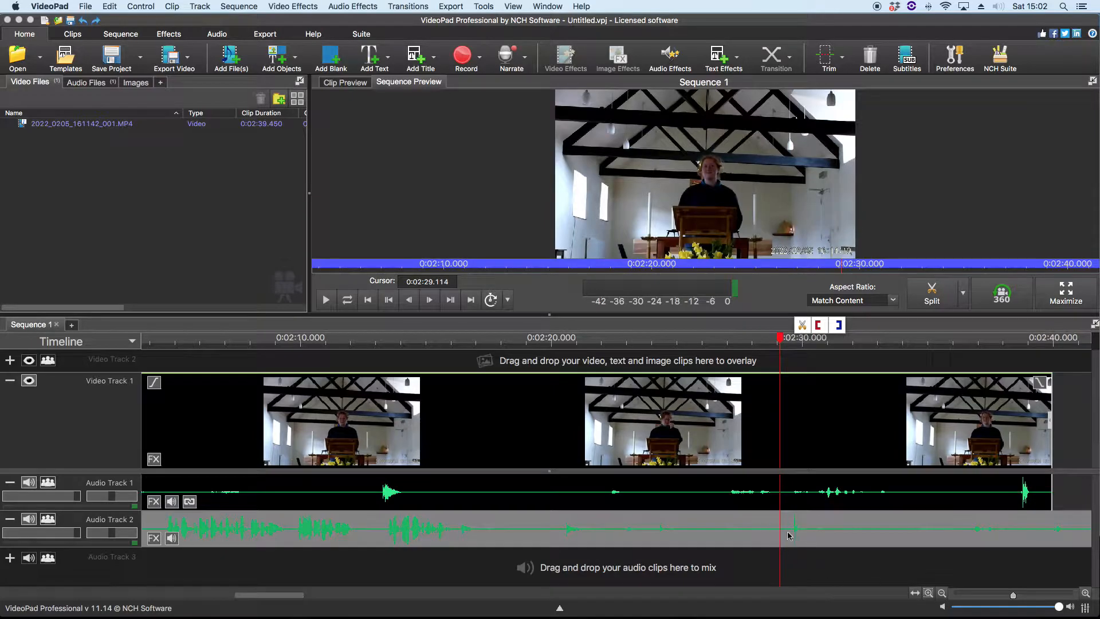
# Select the video clip, mute Audio Track 2, and play the video's own audio from 0:02:21.395 past its small spike
pyautogui.click(781, 494)
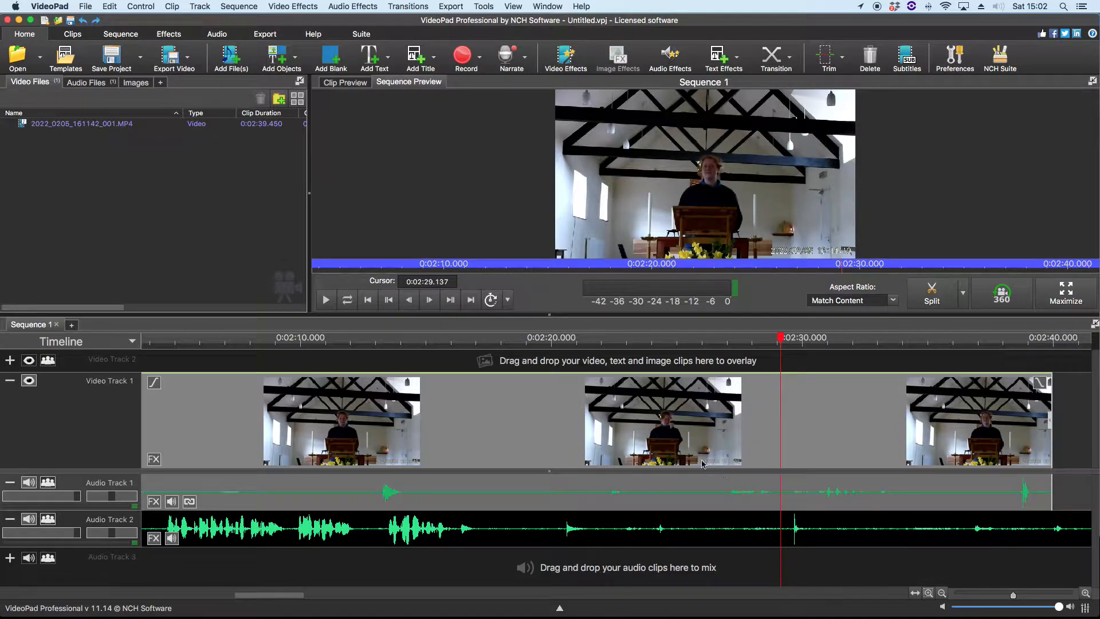
pyautogui.click(614, 344)
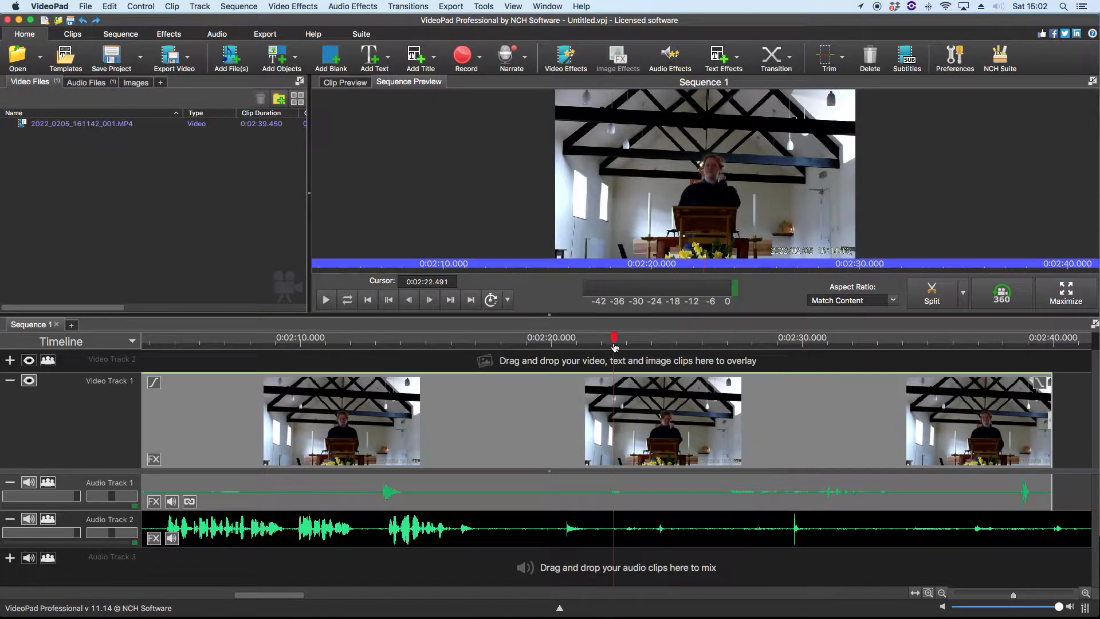
pyautogui.click(572, 345)
pyautogui.click(29, 520)
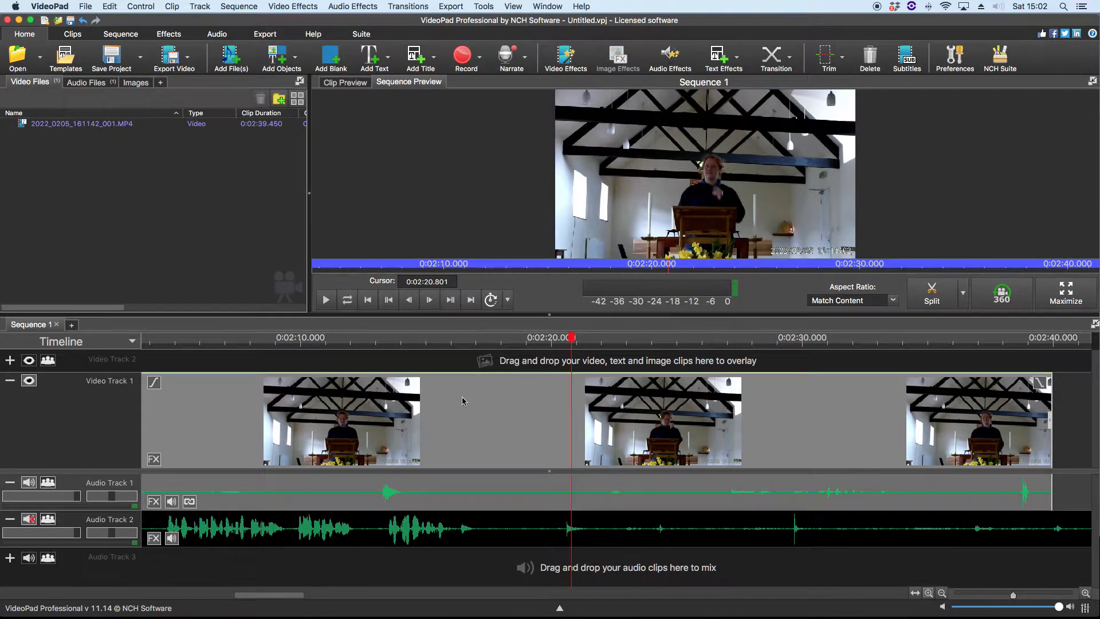
pyautogui.click(586, 340)
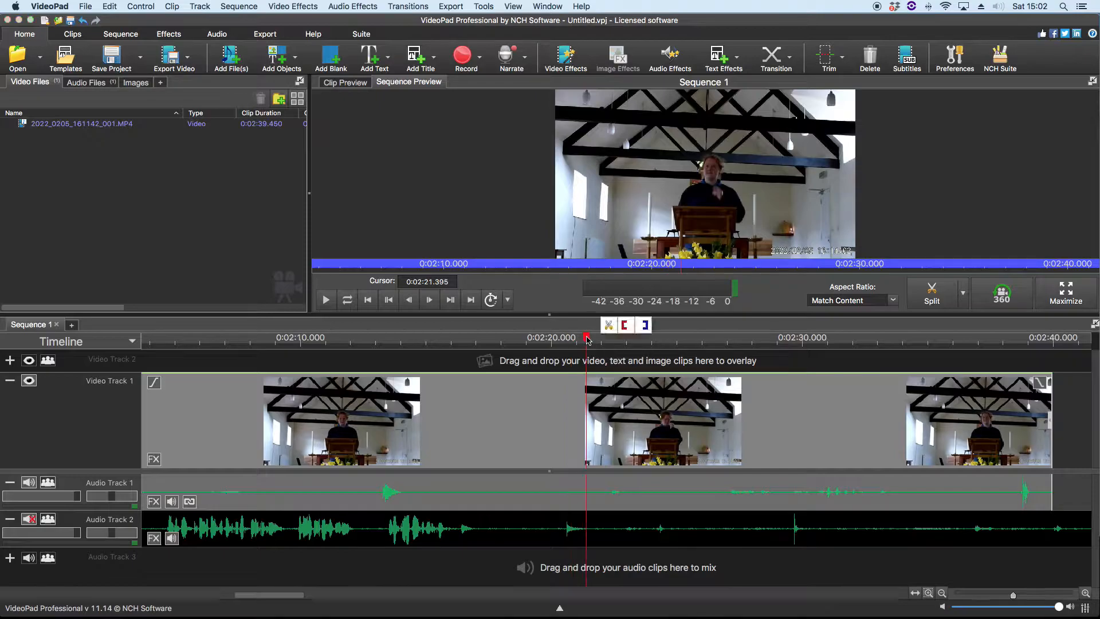
pyautogui.press('space')
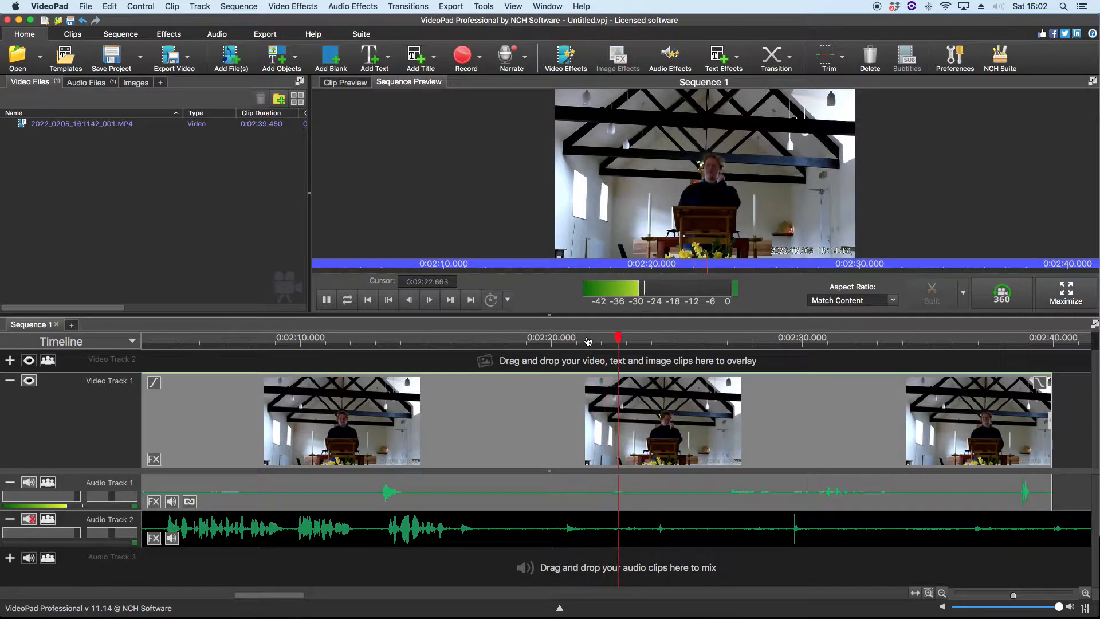
pyautogui.press('space')
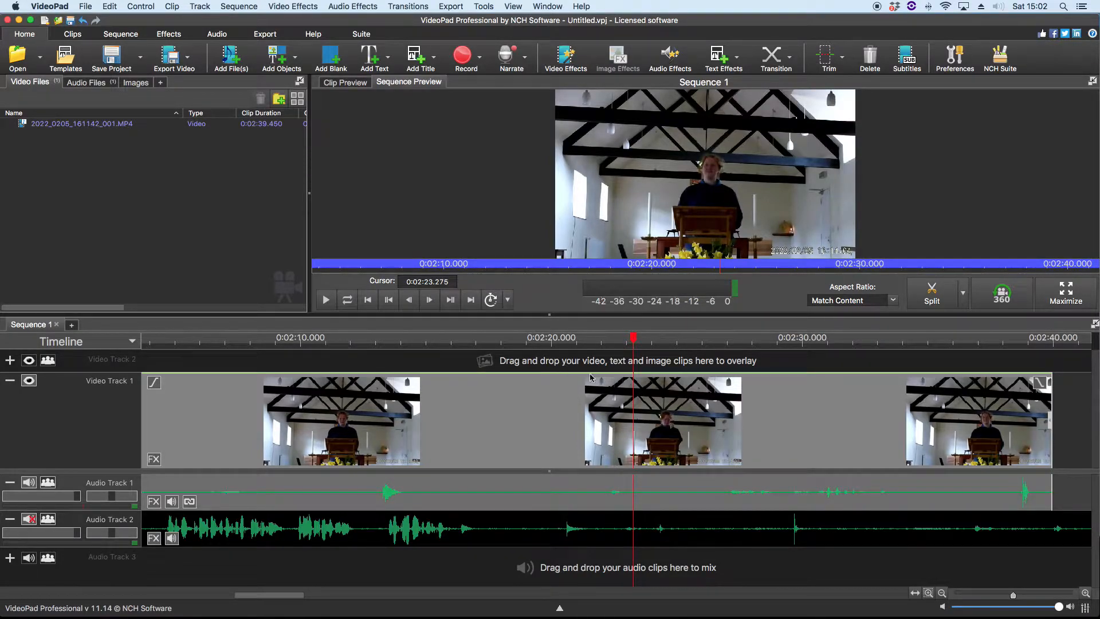
# Select the Audio Track 2 clip, mute Audio Track 1, unmute Audio Track 2, and play the spike from 0:02:28.888
pyautogui.click(792, 529)
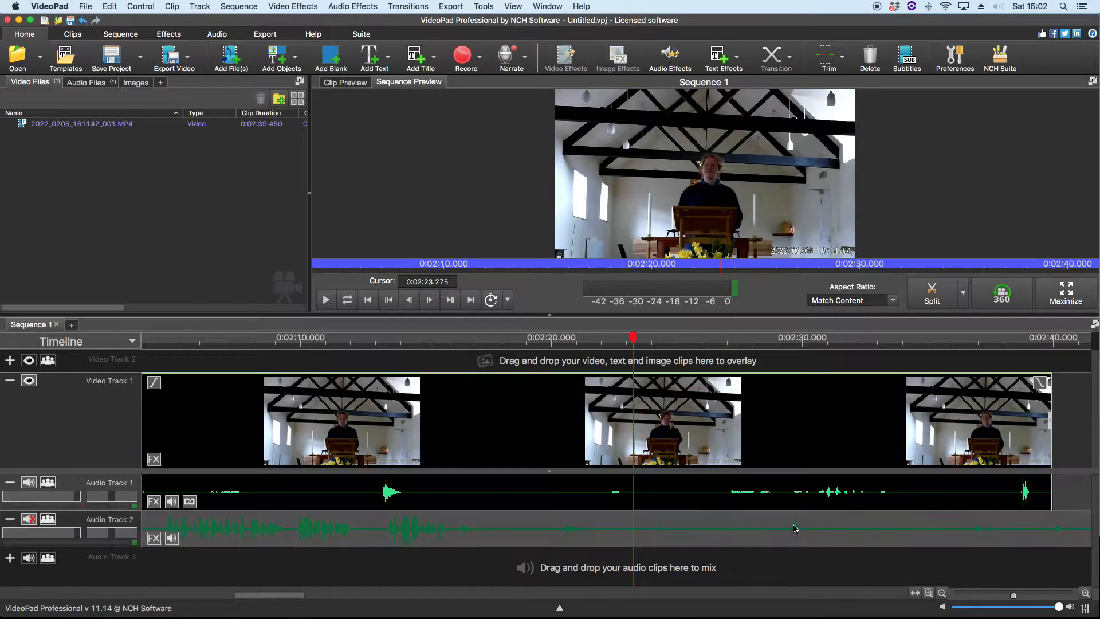
pyautogui.click(789, 344)
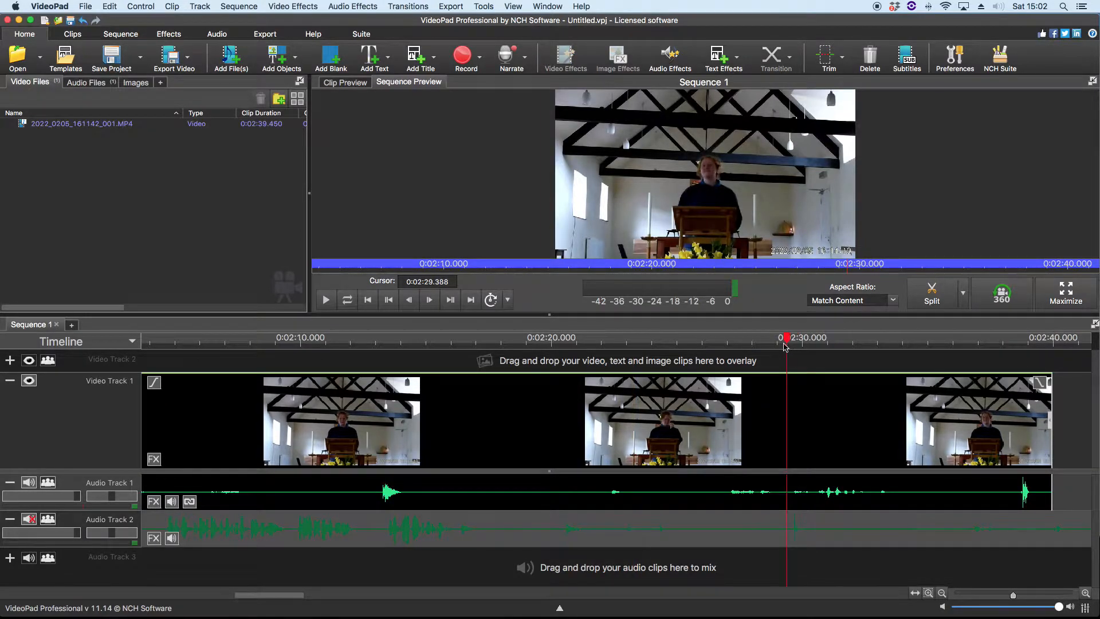
pyautogui.press('space')
pyautogui.press('space')
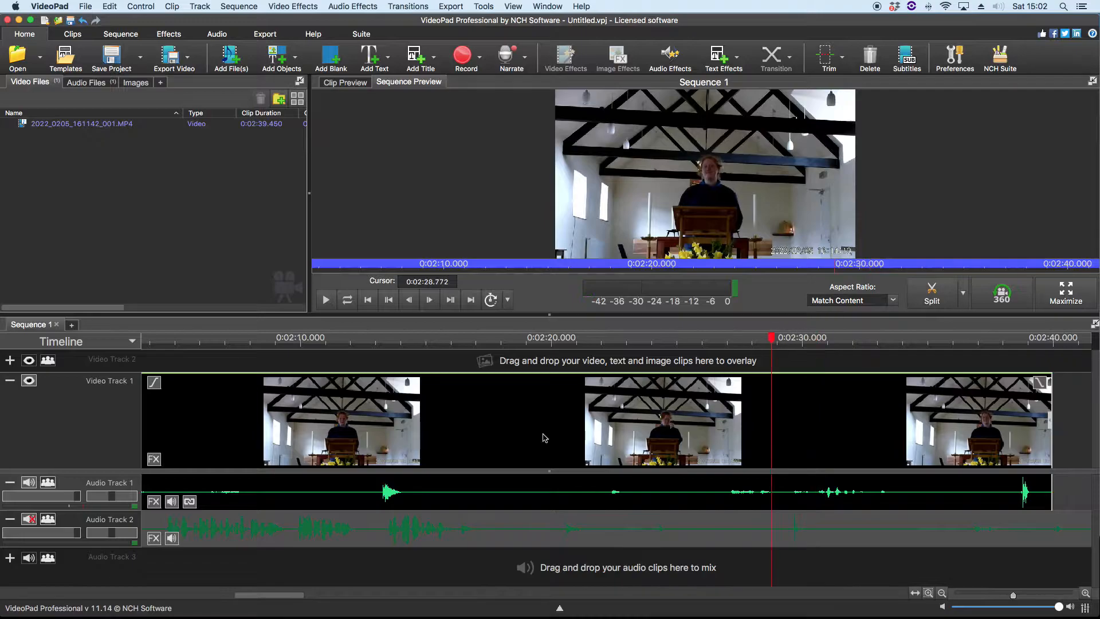
pyautogui.click(28, 483)
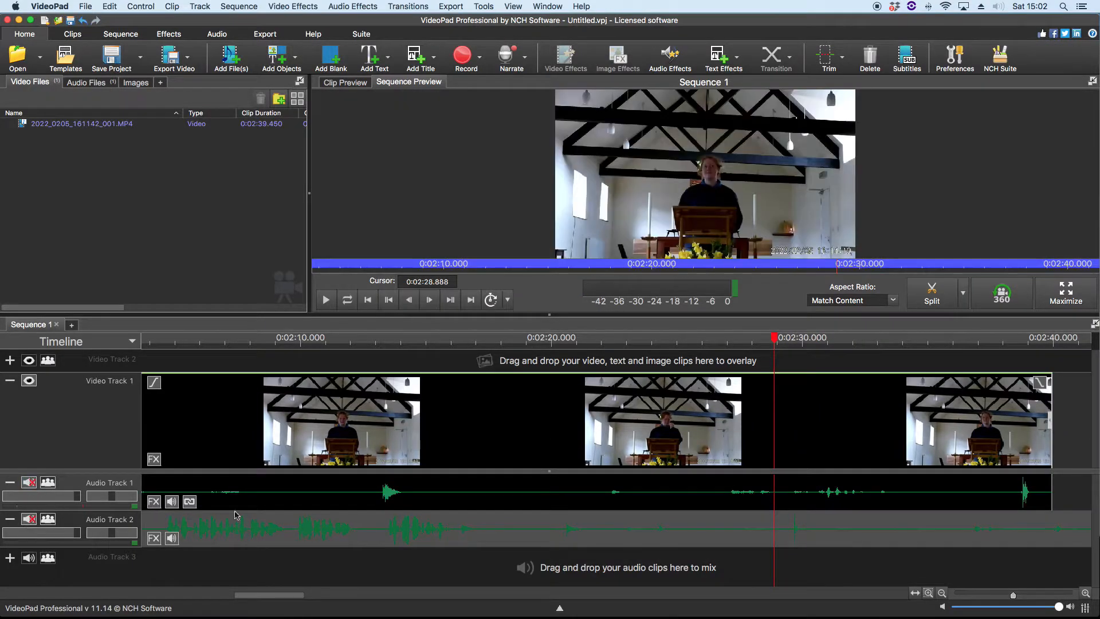
pyautogui.click(28, 519)
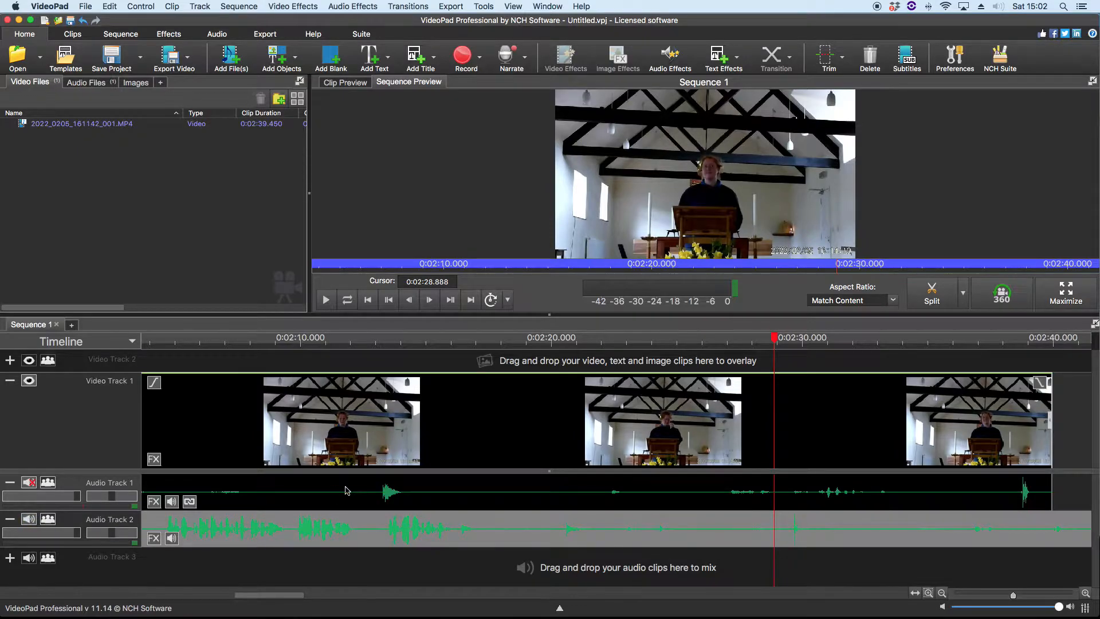
pyautogui.press('space')
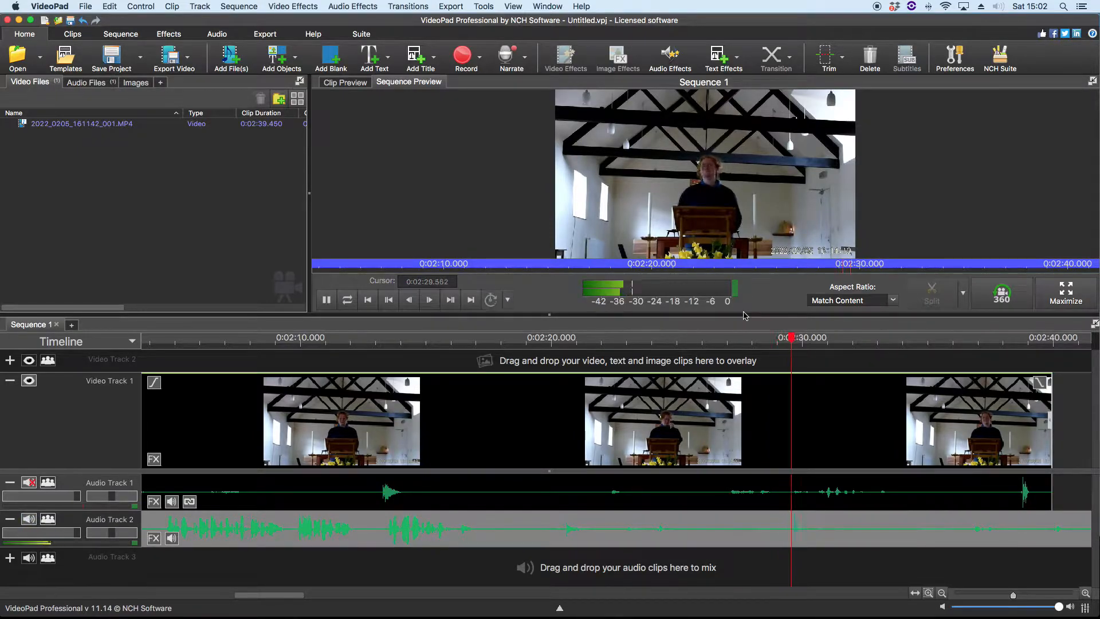
pyautogui.press('space')
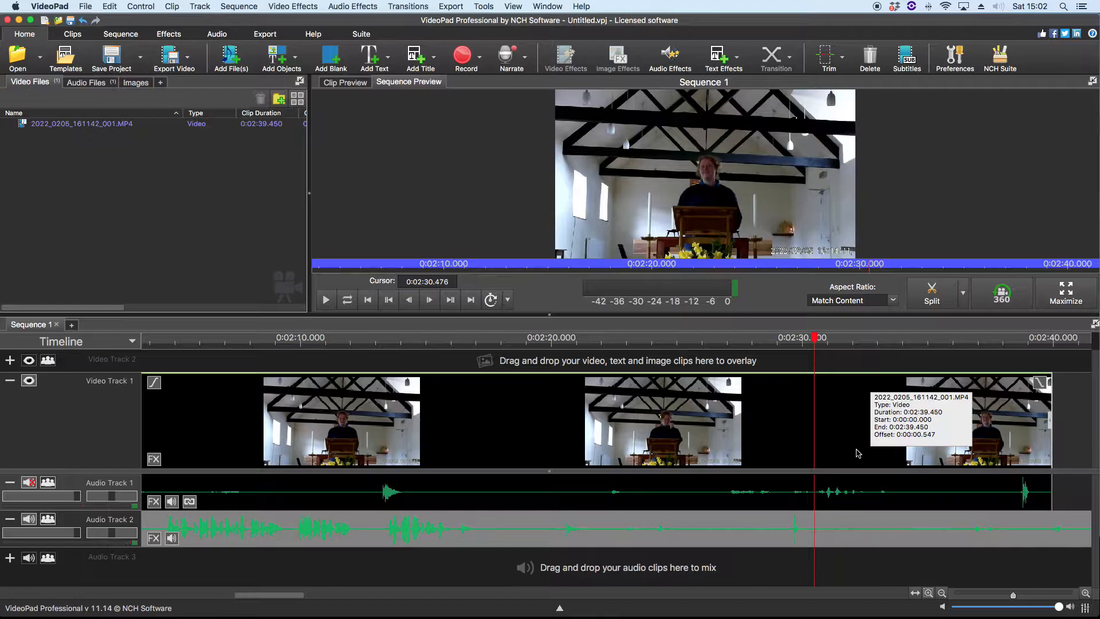
# Play a short stretch from 0:02:22.149 with only Audio Track 2 audible to compare it with the video
pyautogui.click(605, 404)
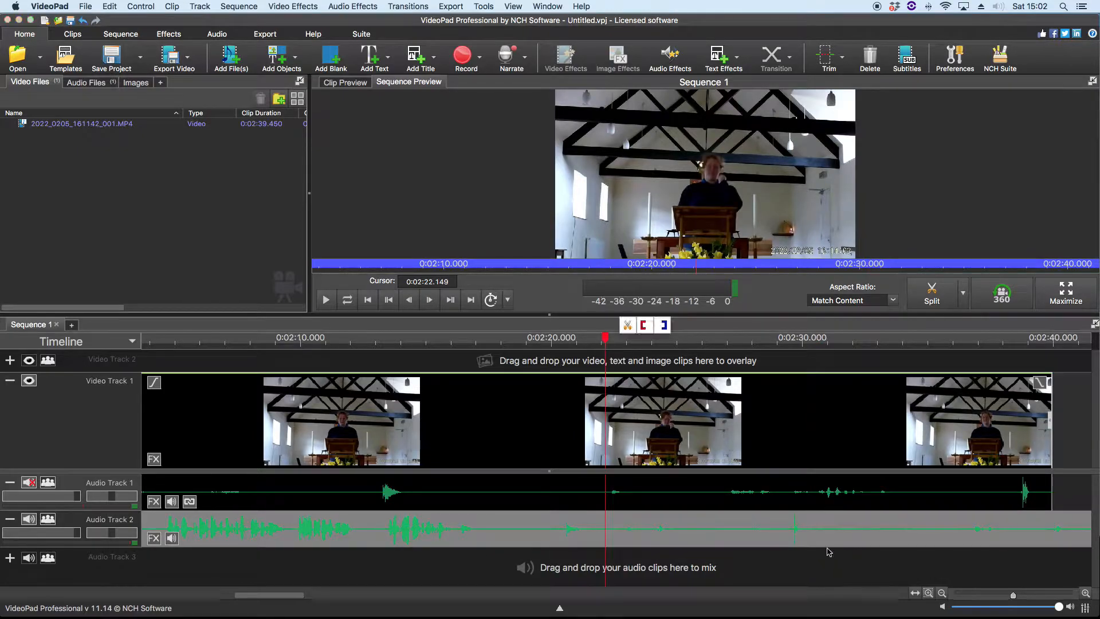
pyautogui.click(943, 593)
pyautogui.click(943, 593)
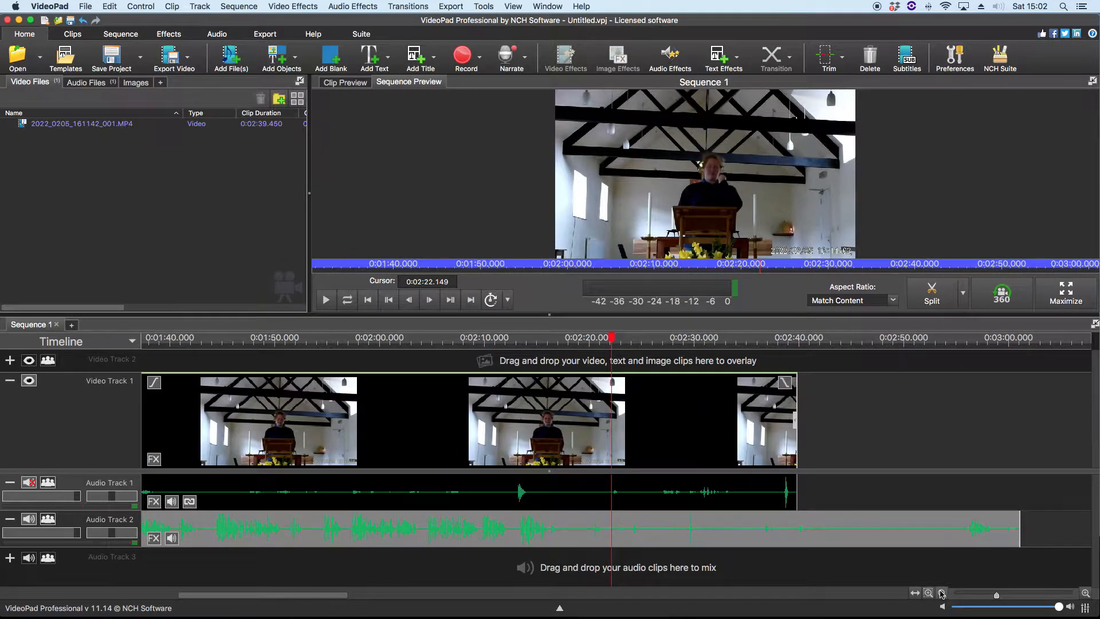
pyautogui.press('space')
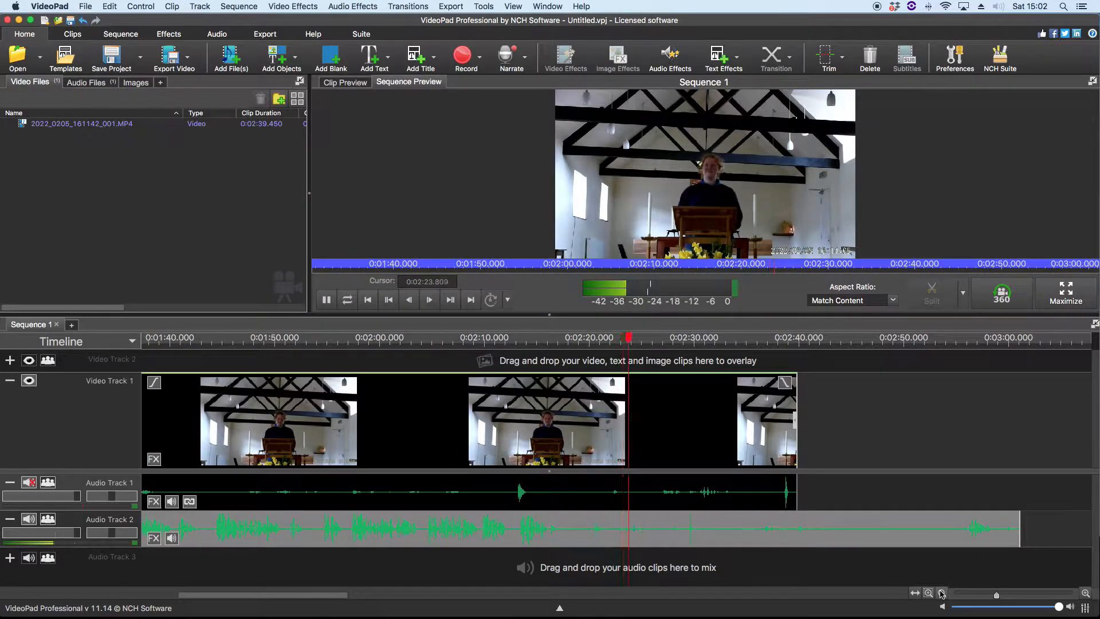
pyautogui.press('space')
# Shift the Audio Track 2 clip about 7 seconds earlier relative to the video to match their spikes, and play that section
pyautogui.click(943, 593)
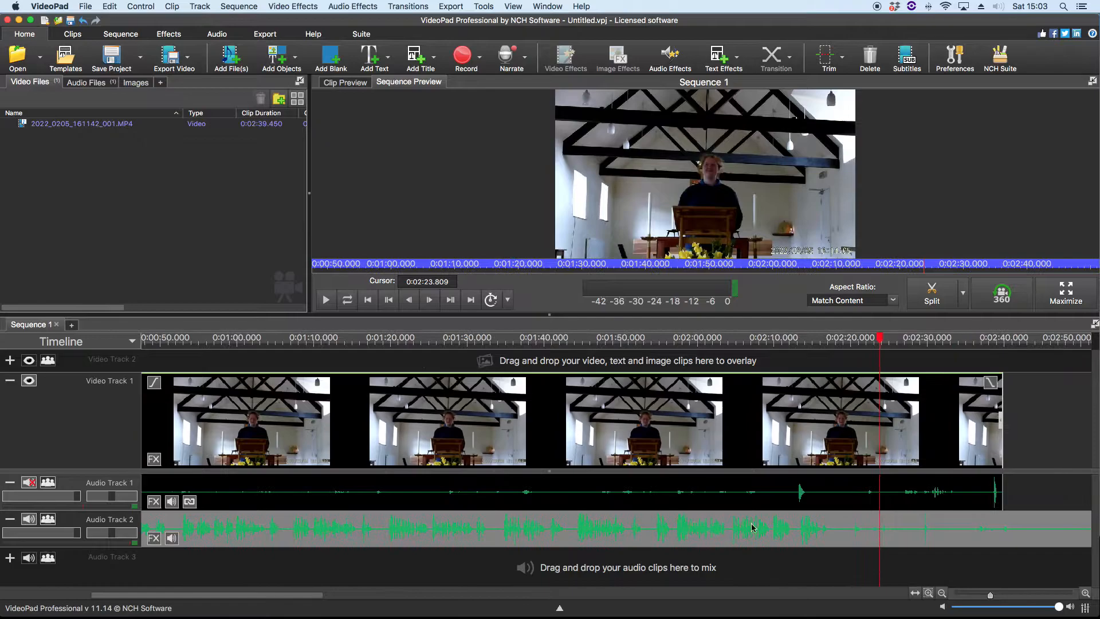
pyautogui.moveTo(896, 538); pyautogui.dragTo(841, 536)
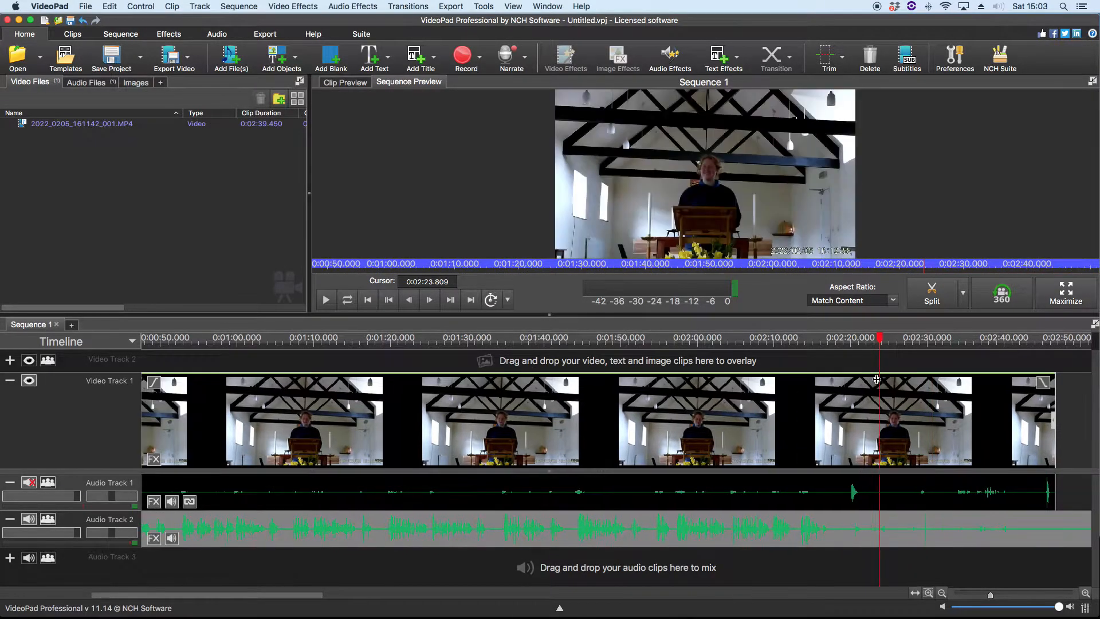
pyautogui.click(906, 342)
pyautogui.press('space')
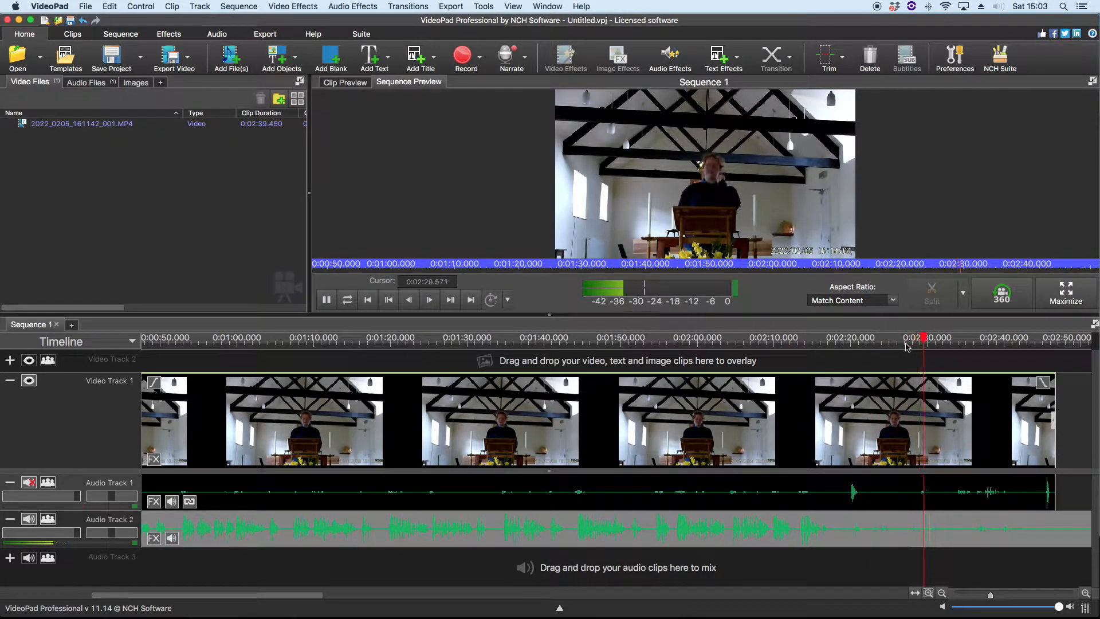
pyautogui.press('space')
# Fine-adjust the Audio Track 2 clip slightly earlier relative to the video around the spike near 0:02:29.7
pyautogui.click(1084, 593)
pyautogui.click(1085, 594)
pyautogui.click(1085, 593)
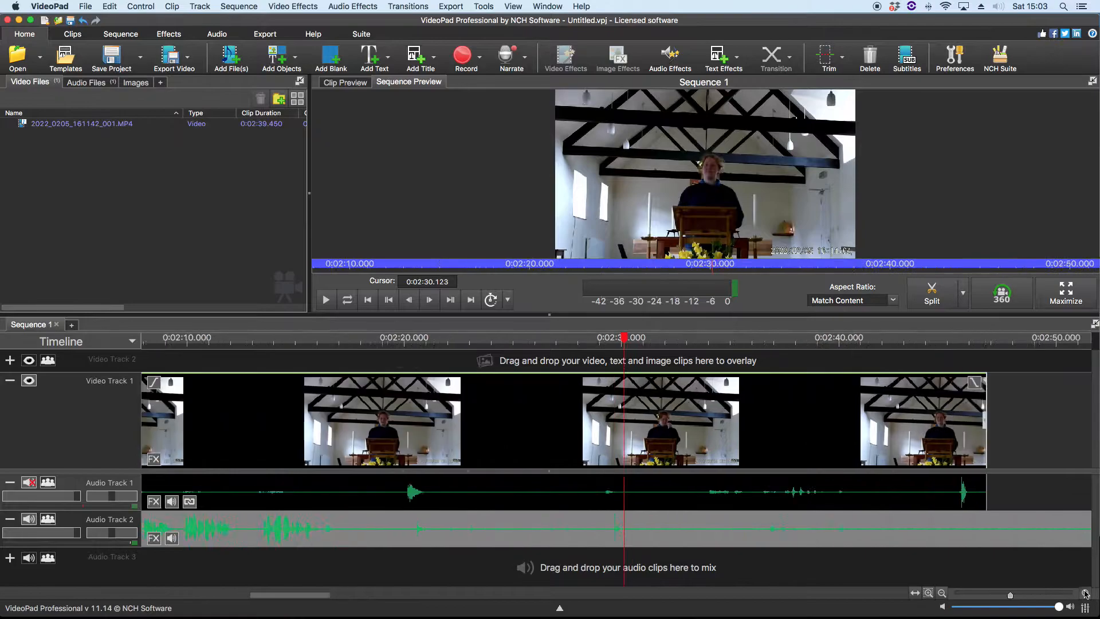
pyautogui.click(1085, 593)
pyautogui.click(1085, 593)
pyautogui.click(1085, 593)
pyautogui.moveTo(545, 529); pyautogui.dragTo(479, 531)
# Select the Video Track 1 clip with its linked audio and place the playhead at 0:02:29.636, just before the spike
pyautogui.click(534, 499)
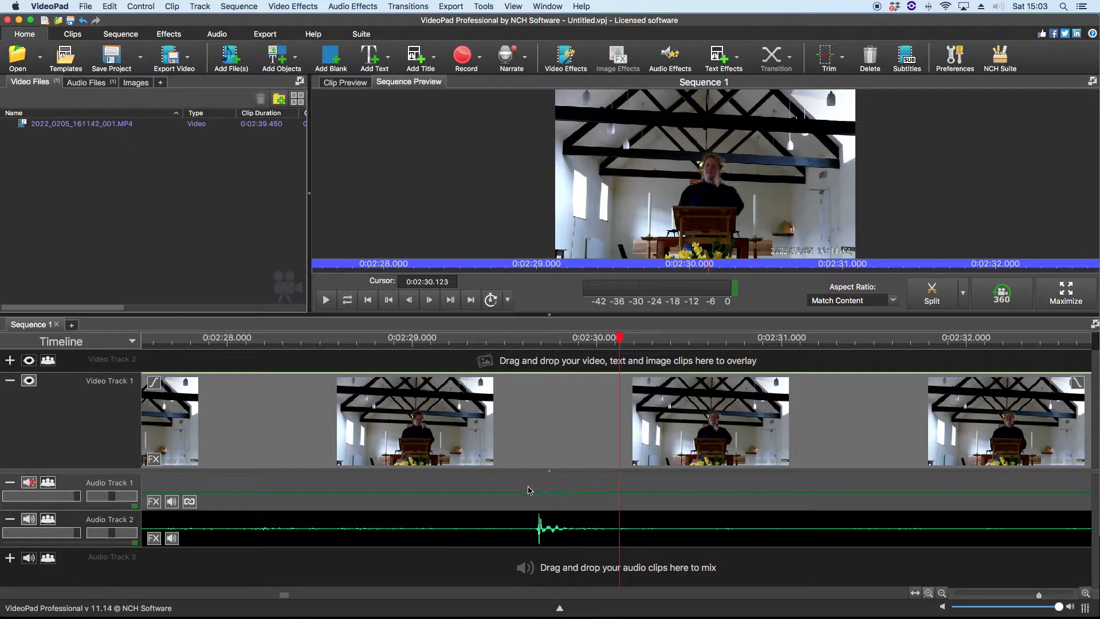
pyautogui.click(538, 340)
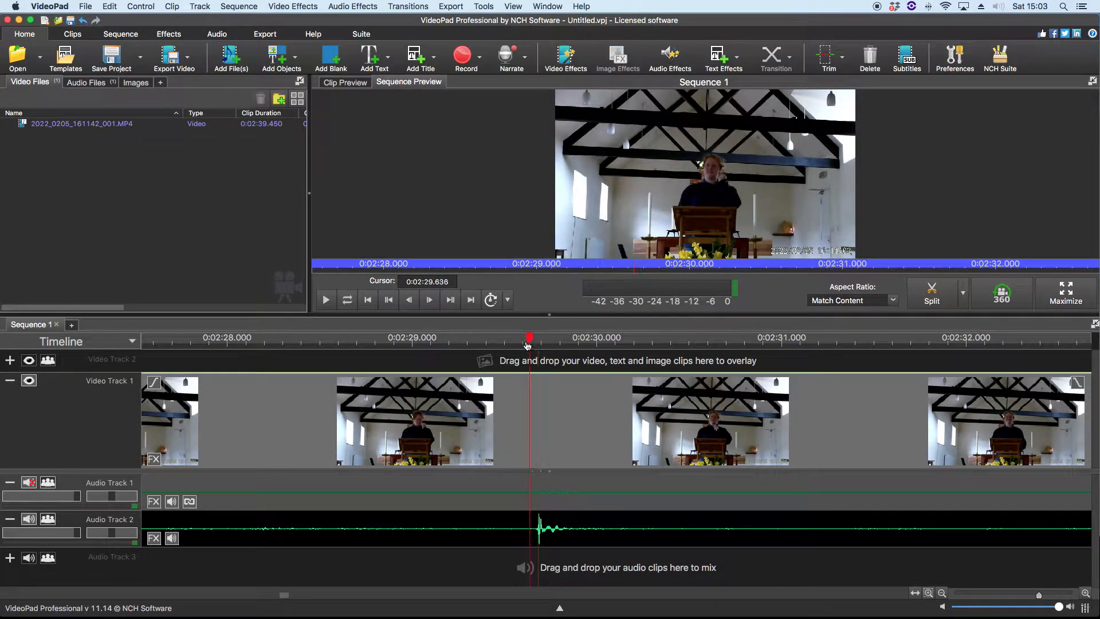
pyautogui.click(529, 342)
pyautogui.click(1086, 593)
pyautogui.click(1086, 594)
pyautogui.click(1086, 593)
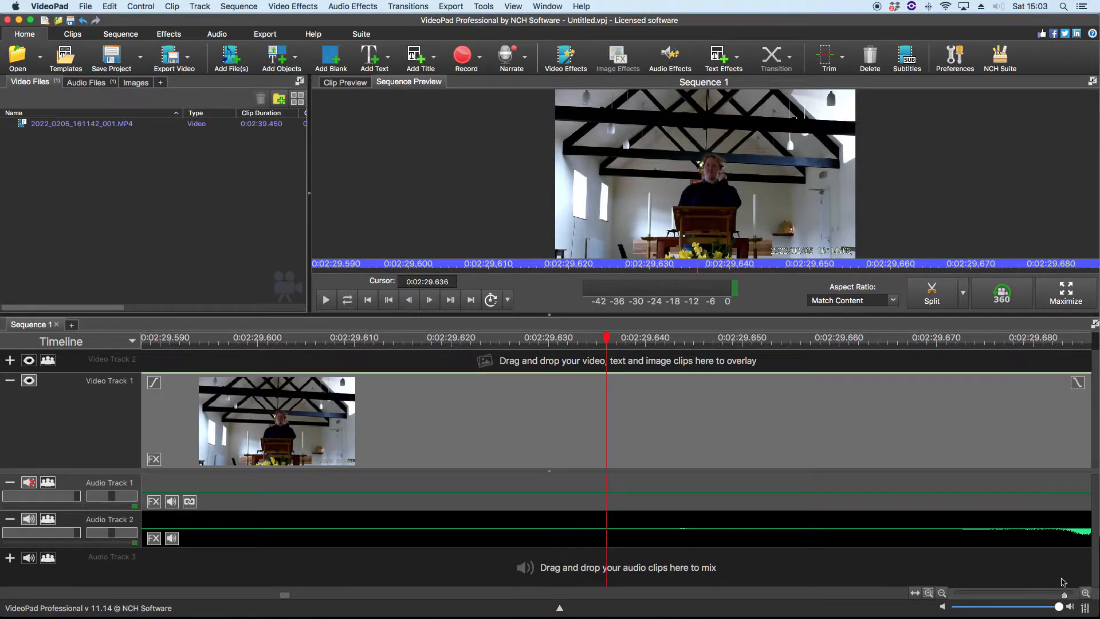
# Examine the waveforms of both audio tracks closely around the spike just after 0:02:29.636
pyautogui.hscroll(-10, 1014, 563)
pyautogui.hscroll(2, 1015, 562)
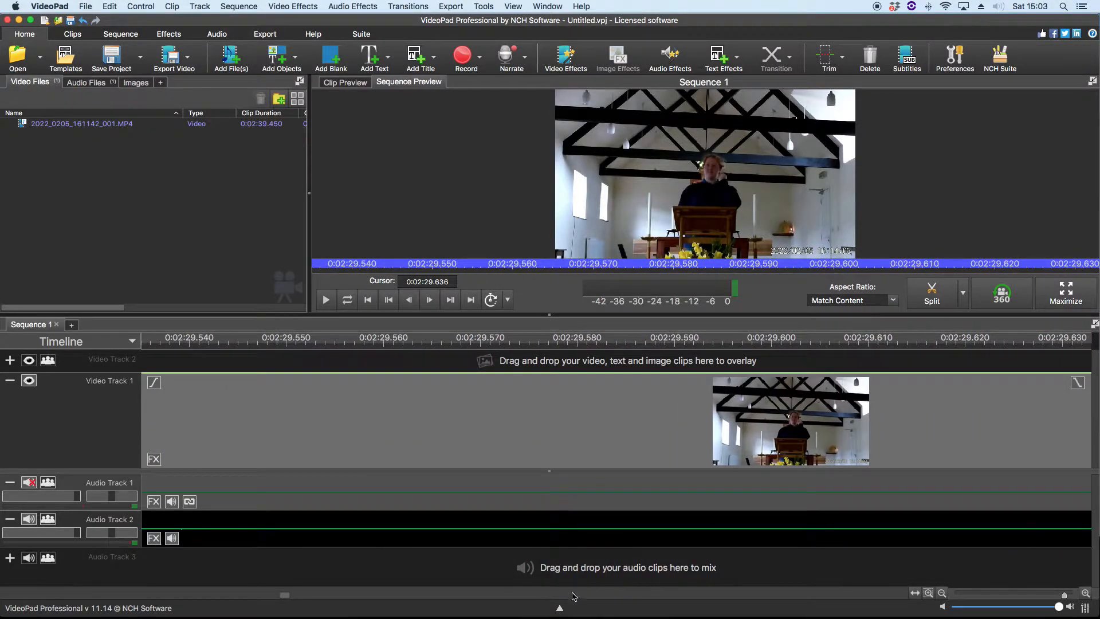
pyautogui.moveTo(282, 597); pyautogui.dragTo(290, 597)
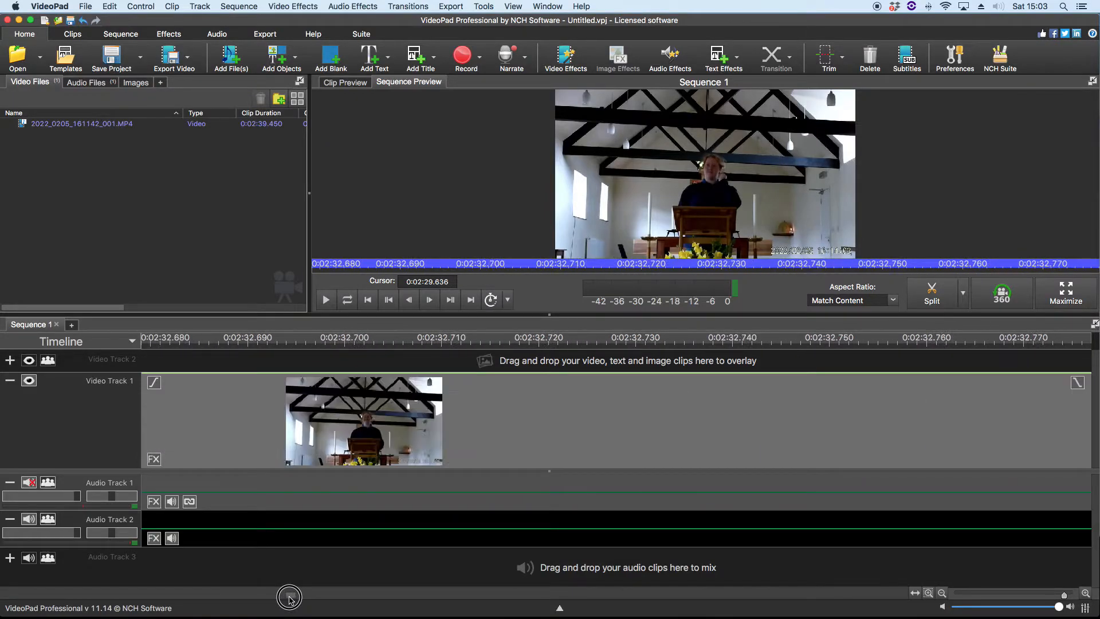
pyautogui.click(941, 593)
pyautogui.click(942, 593)
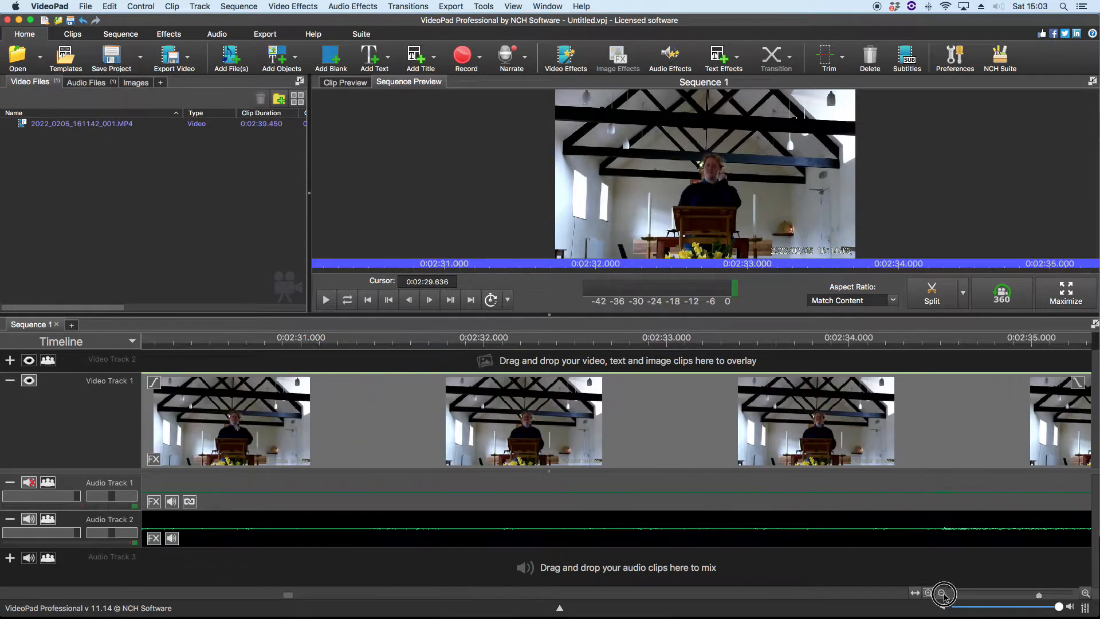
pyautogui.click(942, 593)
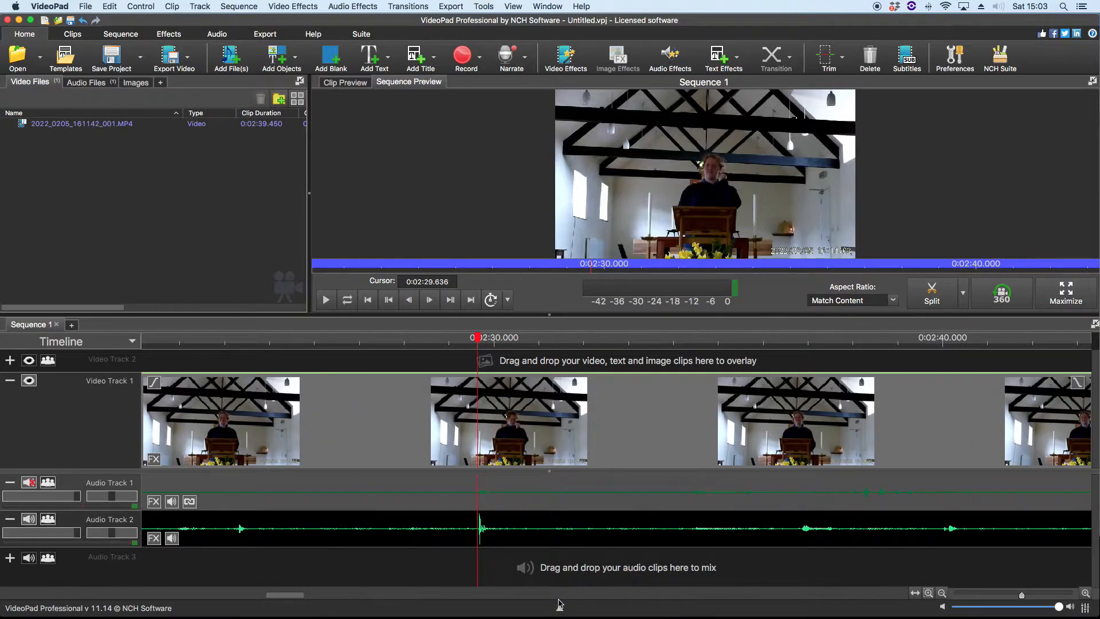
pyautogui.click(1085, 593)
pyautogui.click(1085, 593)
pyautogui.click(1085, 593)
pyautogui.click(1085, 593)
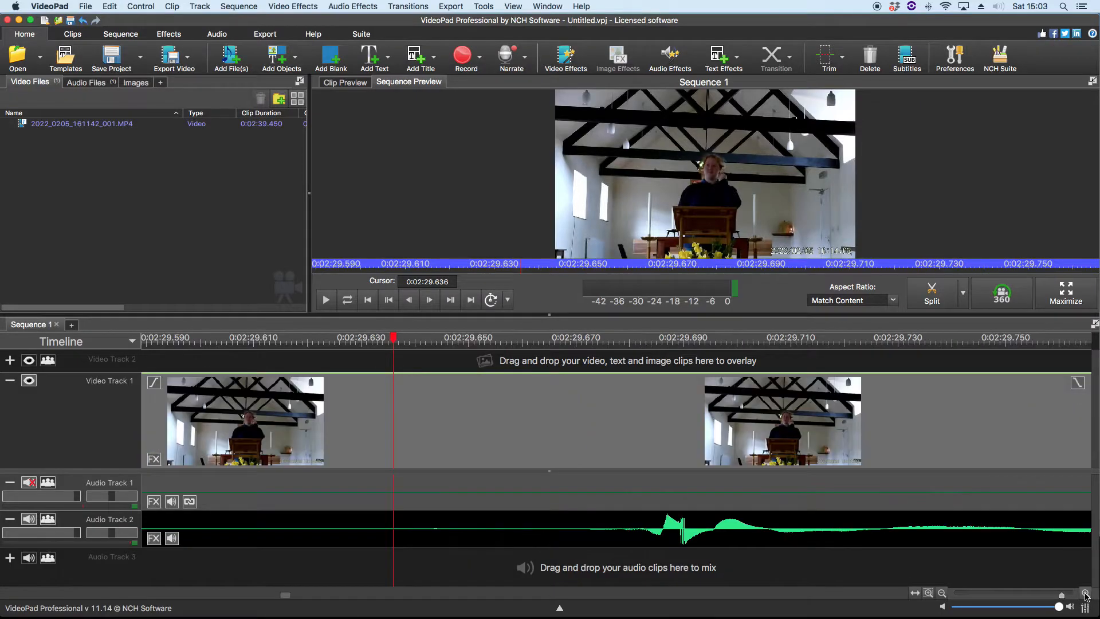
# Unmute Audio Track 1 and play a short stretch from 0:02:29.636 with both audio tracks audible
pyautogui.click(27, 483)
pyautogui.press('space')
pyautogui.press('space')
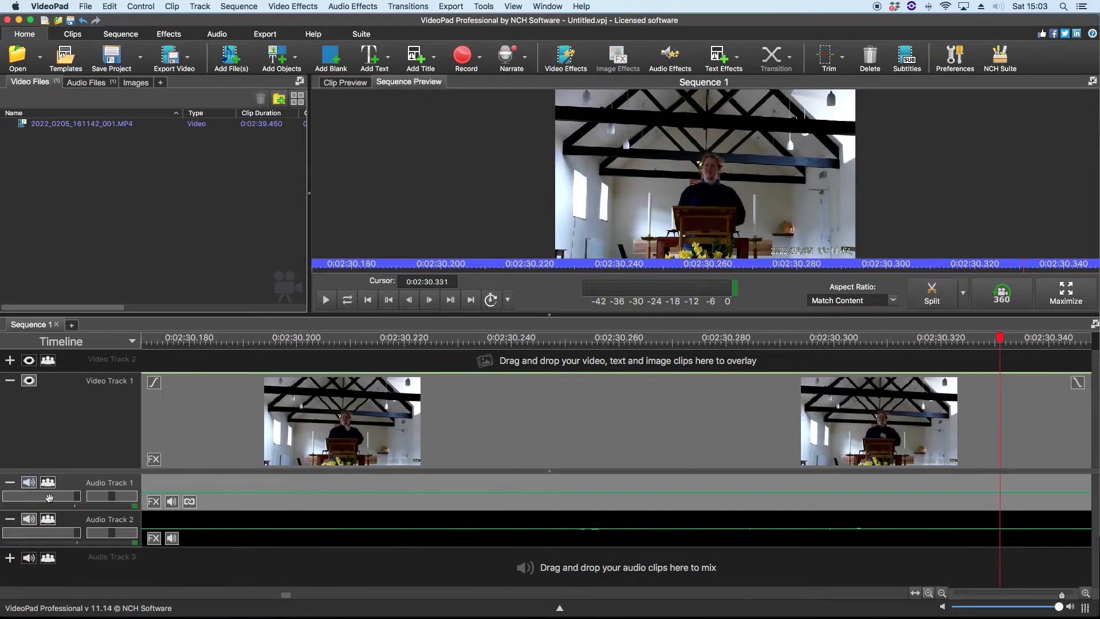
# Select the Audio Track 2 clip and place the playhead at 0:02:29.635, just before its spike
pyautogui.click(942, 592)
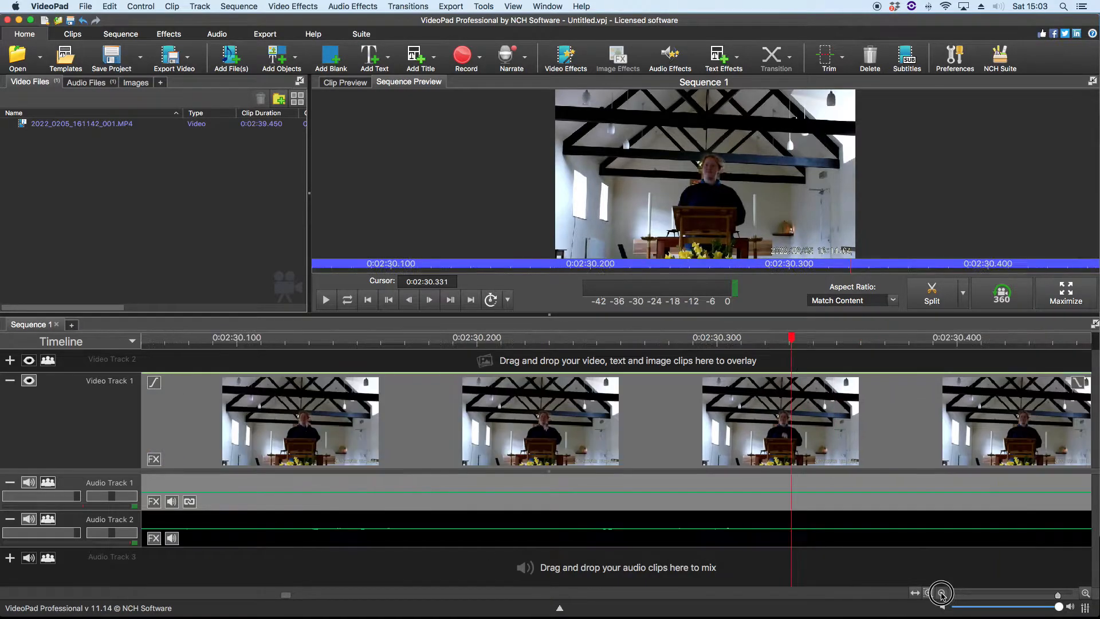
pyautogui.click(941, 593)
pyautogui.click(483, 523)
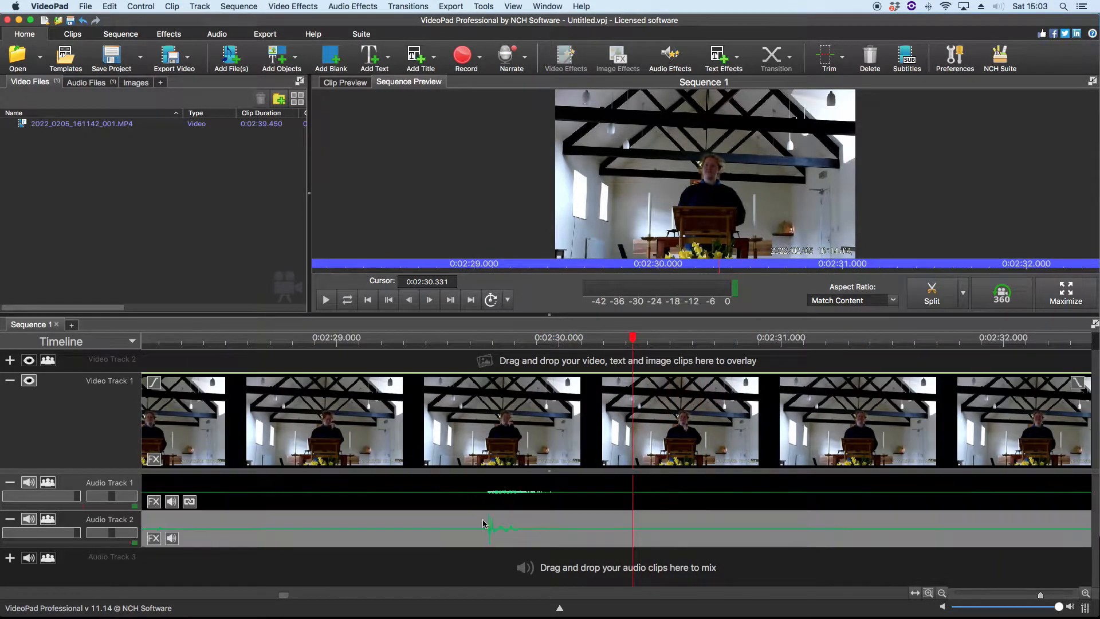
pyautogui.click(483, 342)
pyautogui.click(479, 341)
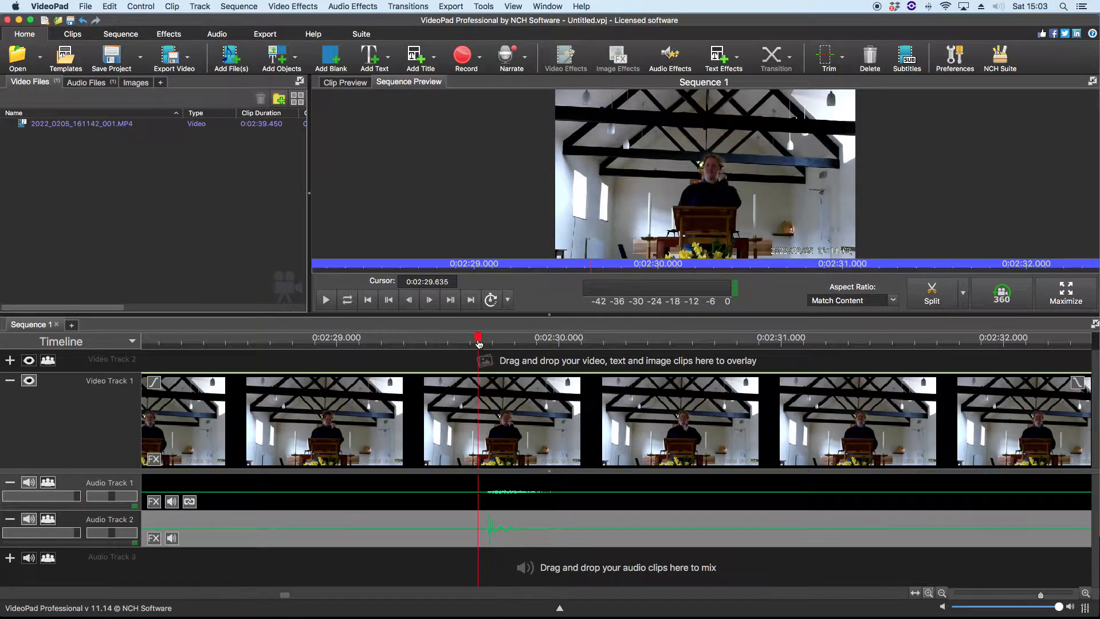
# Mark 0:02:29.669 with the playhead and shift the video clip with its linked audio about 8 ms earlier
pyautogui.click(1085, 593)
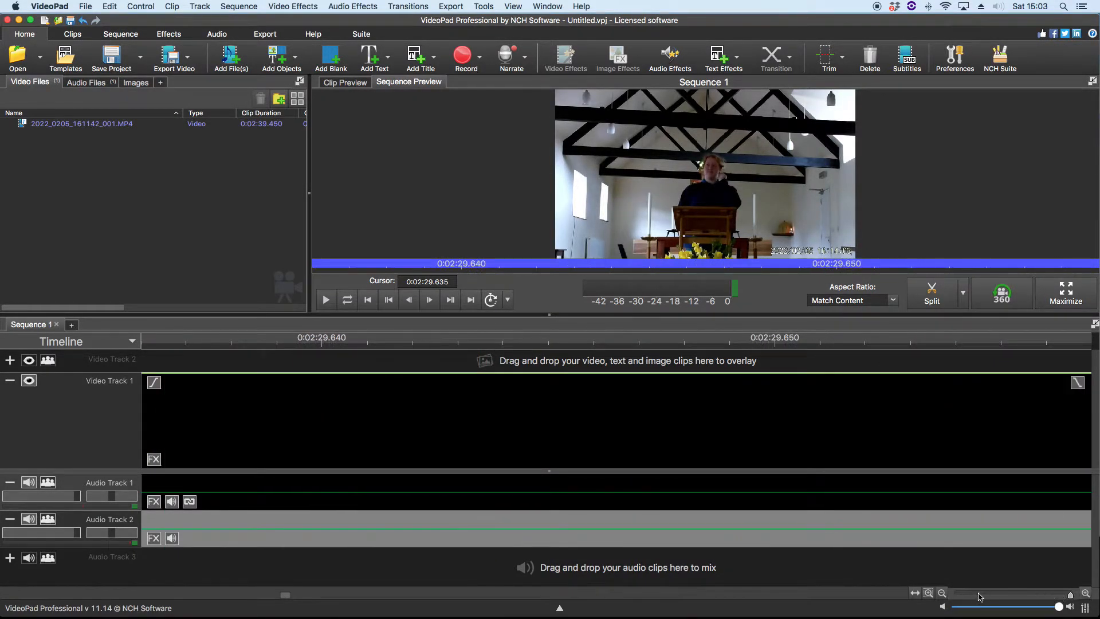
pyautogui.click(942, 594)
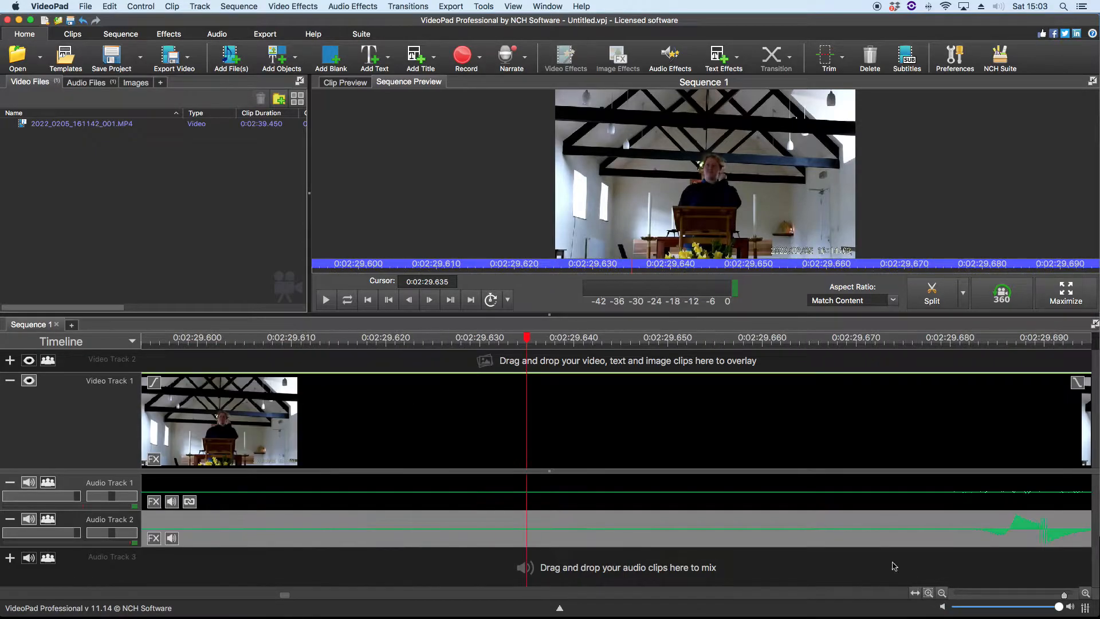
pyautogui.click(847, 338)
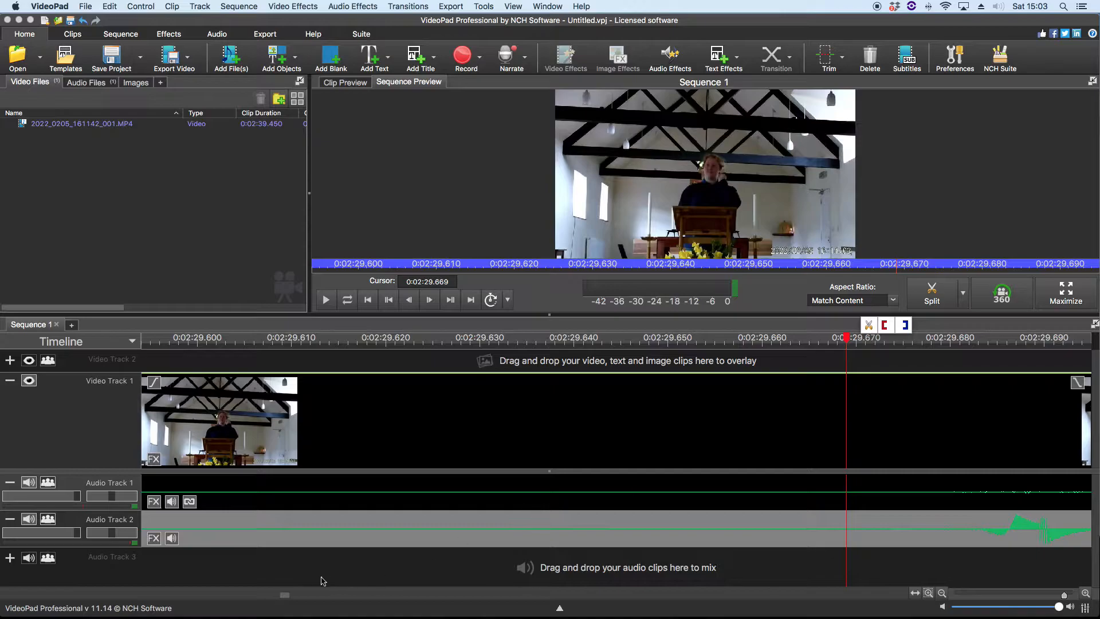
pyautogui.moveTo(284, 597); pyautogui.dragTo(284, 596)
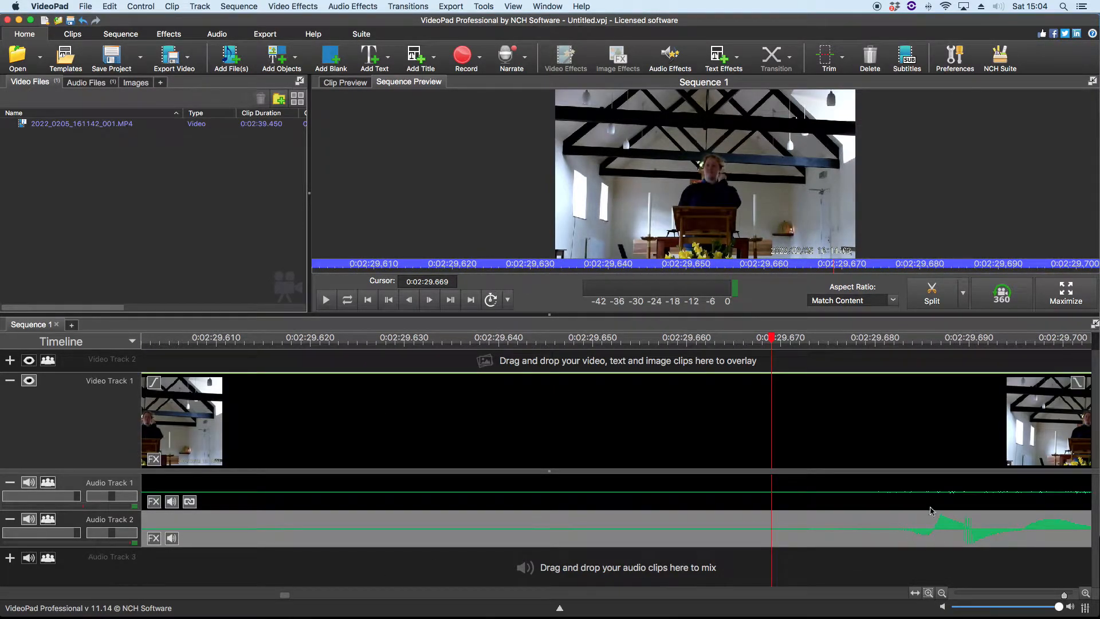
pyautogui.click(885, 500)
pyautogui.moveTo(908, 501); pyautogui.dragTo(827, 502)
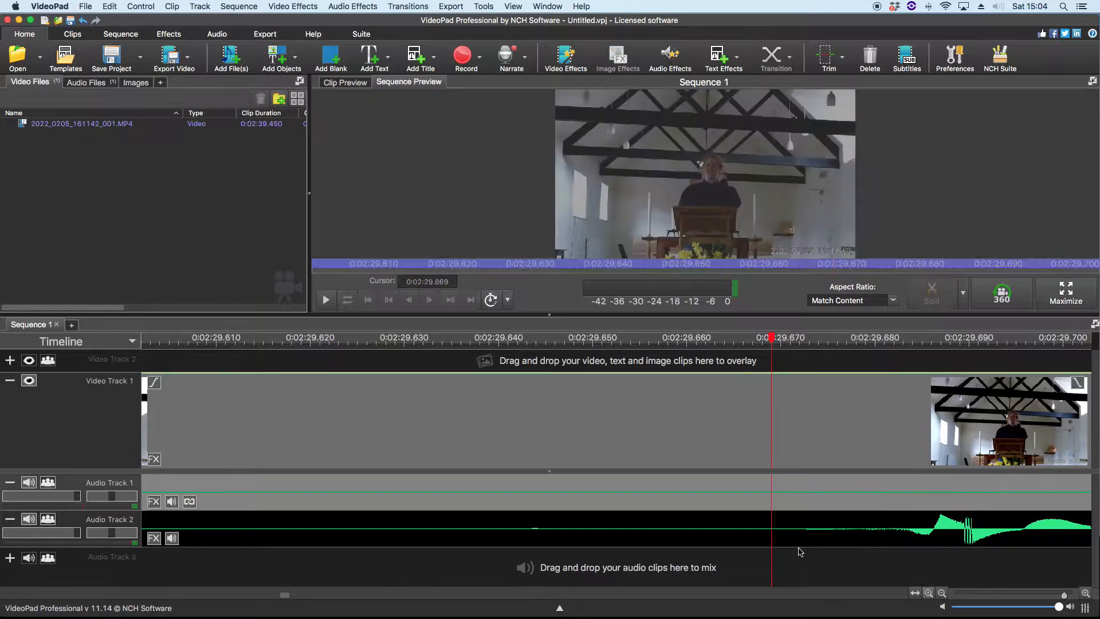
# Place the playhead at 0:02:29.672 where the spike begins and nudge the video clip with its linked audio slightly earlier
pyautogui.click(807, 532)
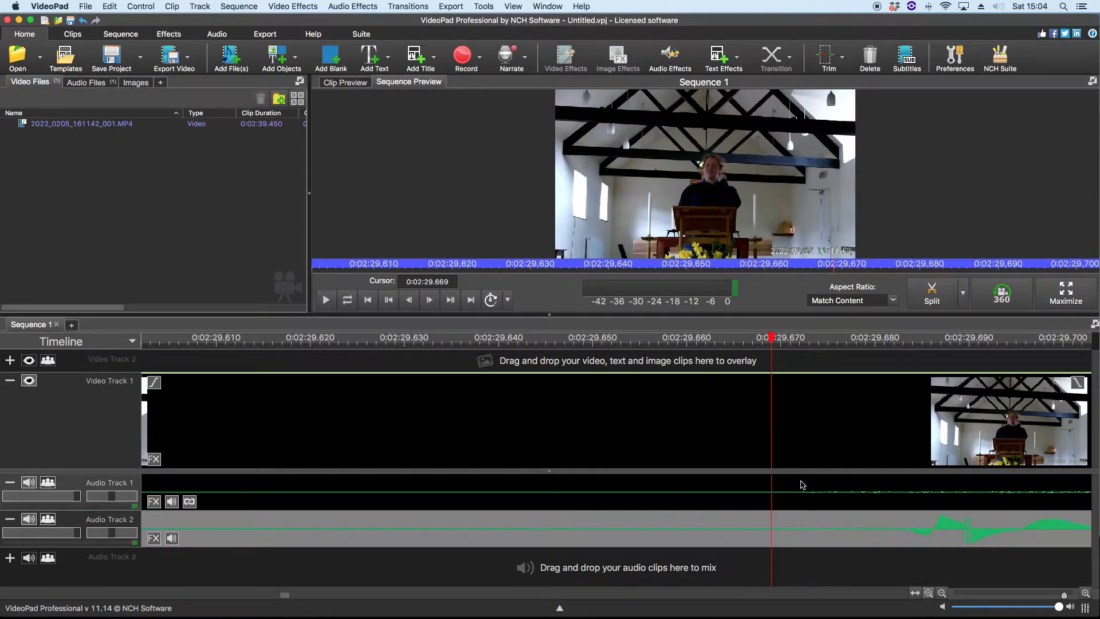
pyautogui.click(791, 343)
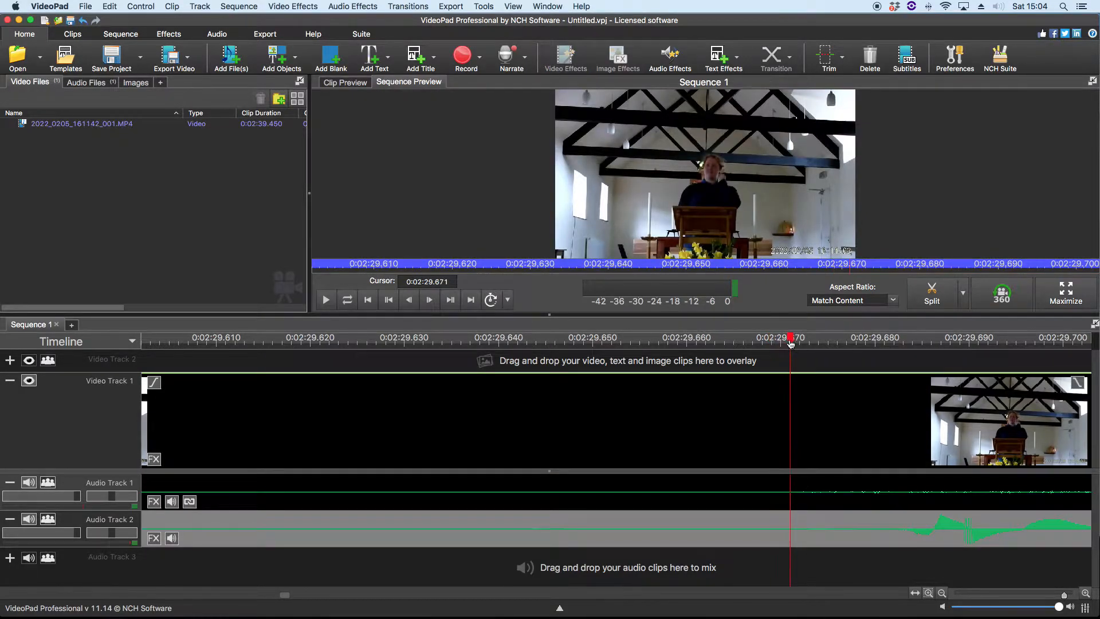
pyautogui.click(802, 343)
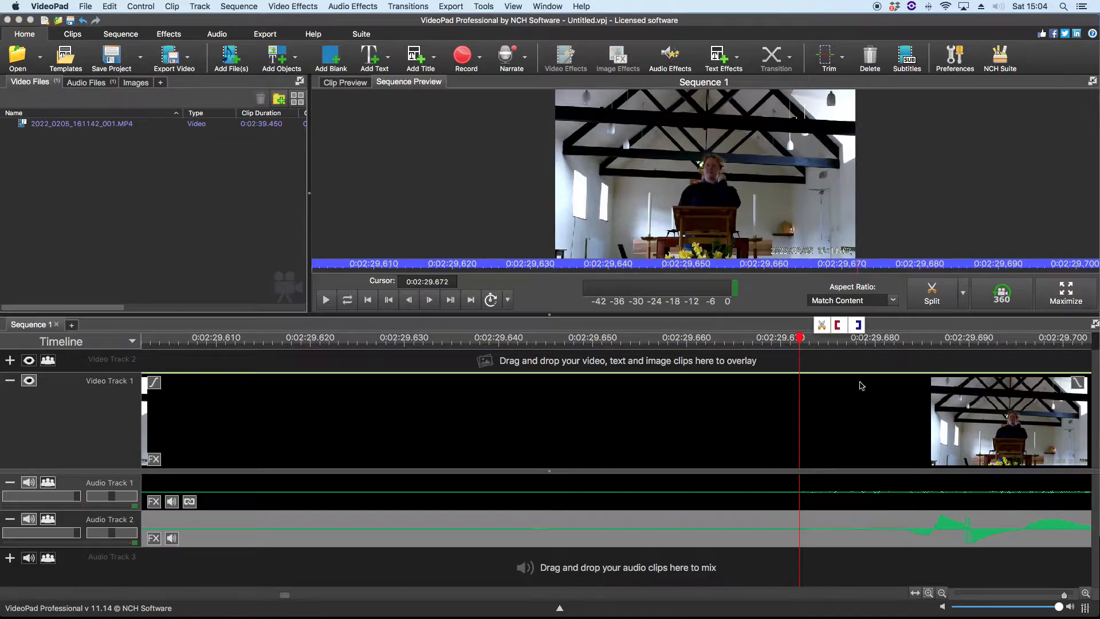
pyautogui.click(1085, 593)
pyautogui.click(940, 593)
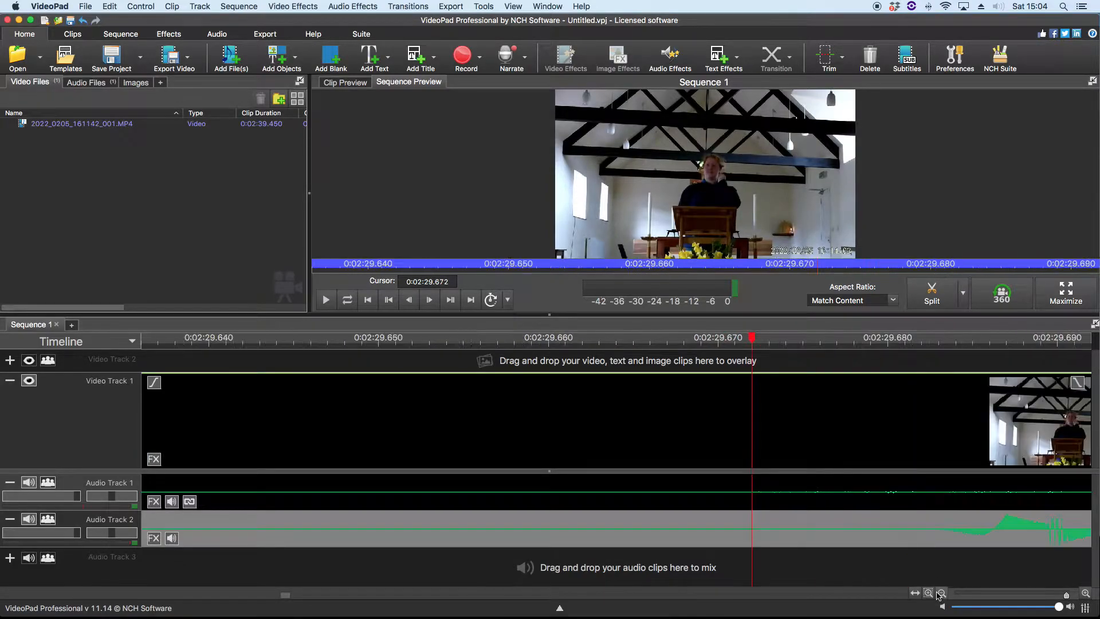
pyautogui.click(818, 508)
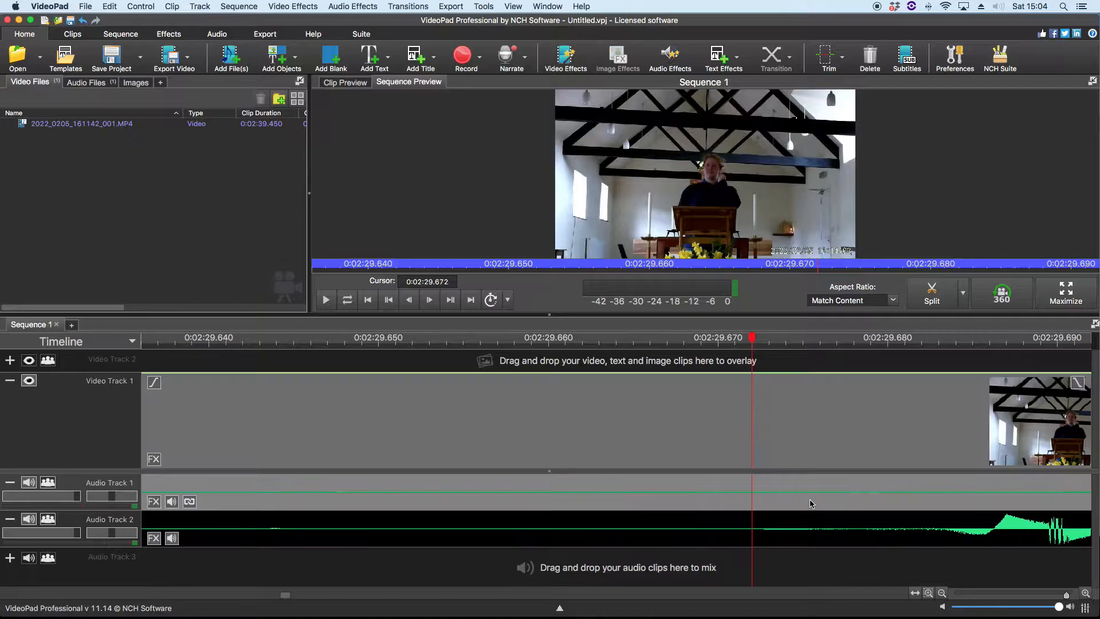
pyautogui.moveTo(812, 499); pyautogui.dragTo(803, 498)
# Play the spike from 0:02:29.435 with both audio tracks audible to check their synchronisation
pyautogui.click(945, 593)
pyautogui.click(945, 594)
pyautogui.click(945, 593)
pyautogui.click(946, 593)
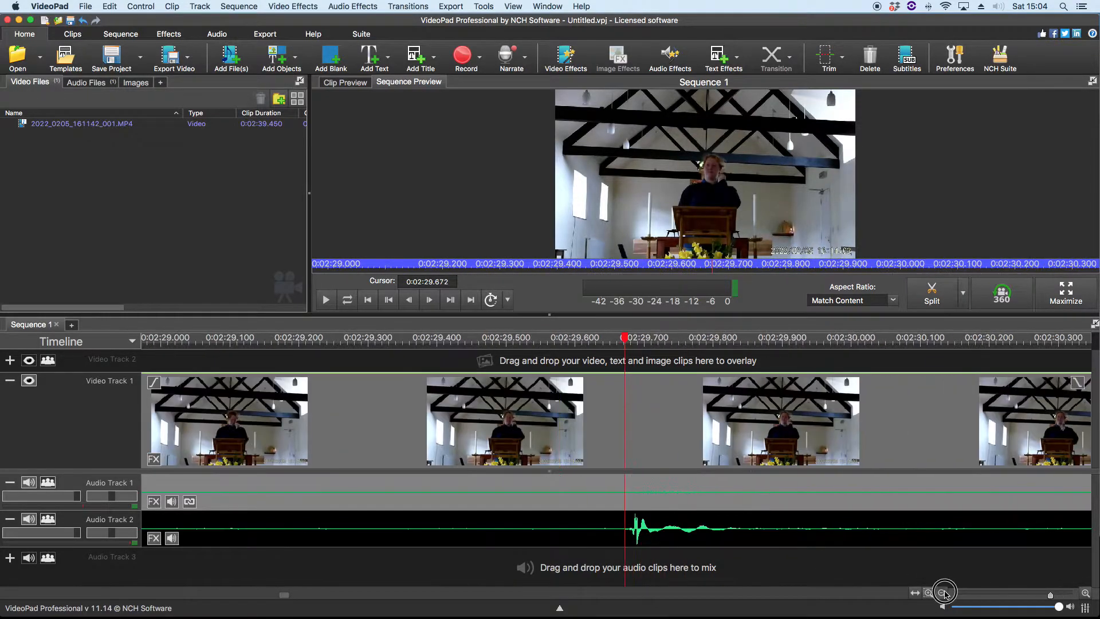
pyautogui.click(946, 593)
pyautogui.click(546, 343)
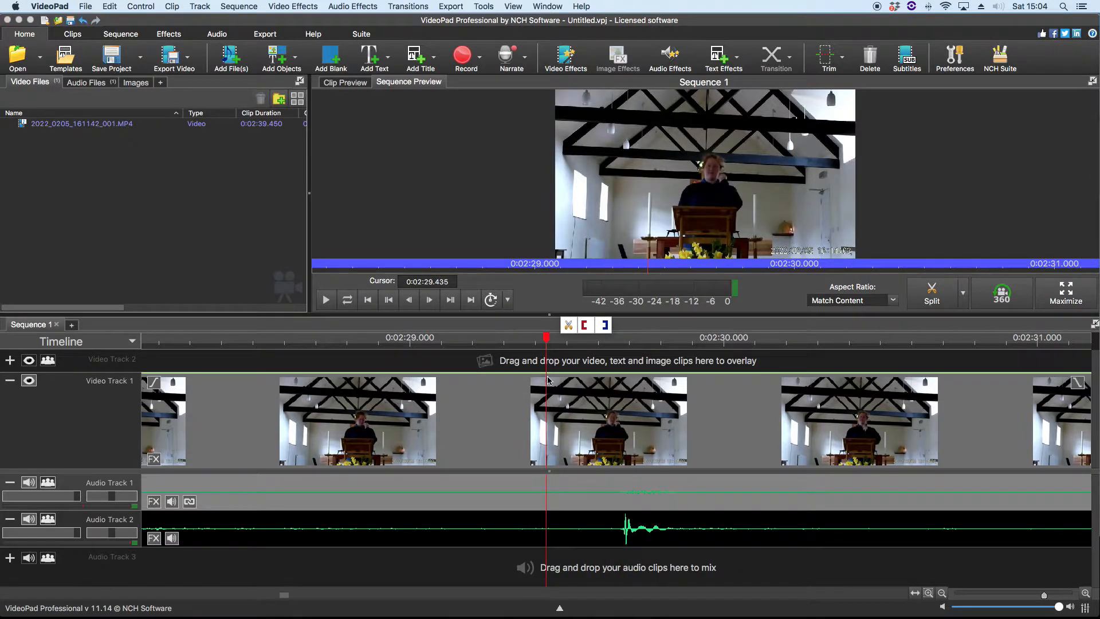
pyautogui.press('space')
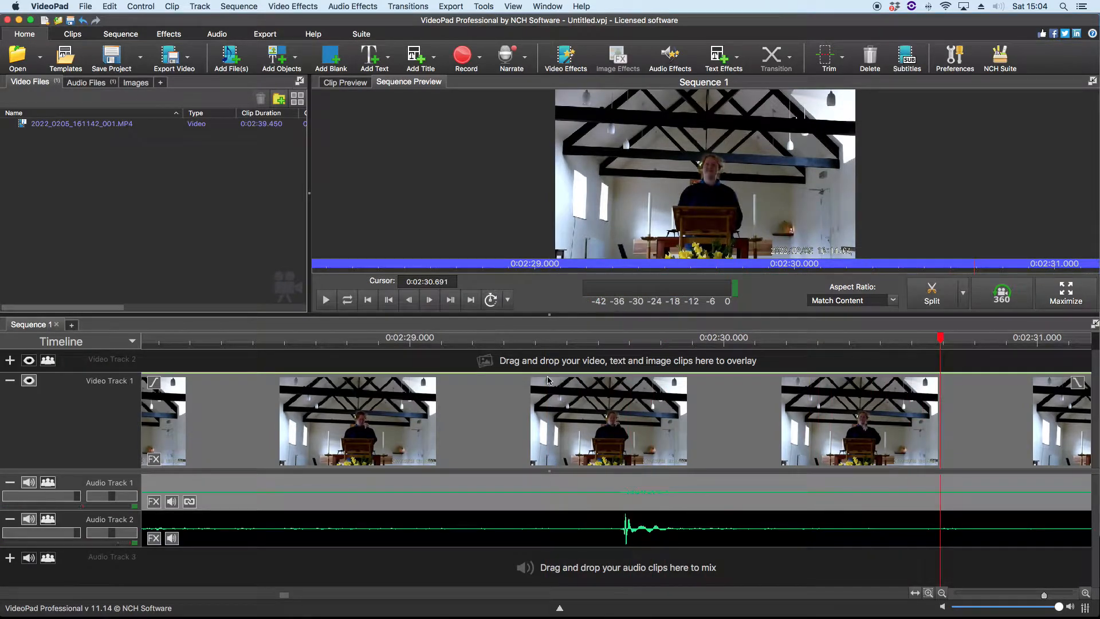
# Move the playhead back to 0:02:02.425 and step it backwards frame by frame
pyautogui.click(942, 593)
pyautogui.click(941, 593)
pyautogui.click(942, 592)
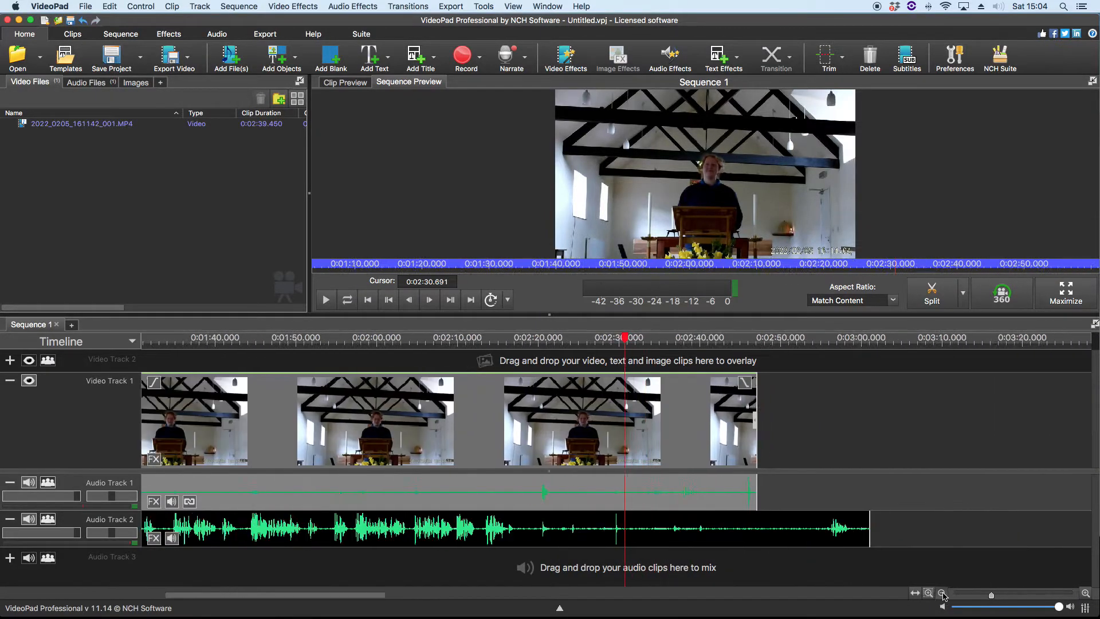
pyautogui.click(942, 593)
pyautogui.moveTo(620, 338); pyautogui.dragTo(513, 338)
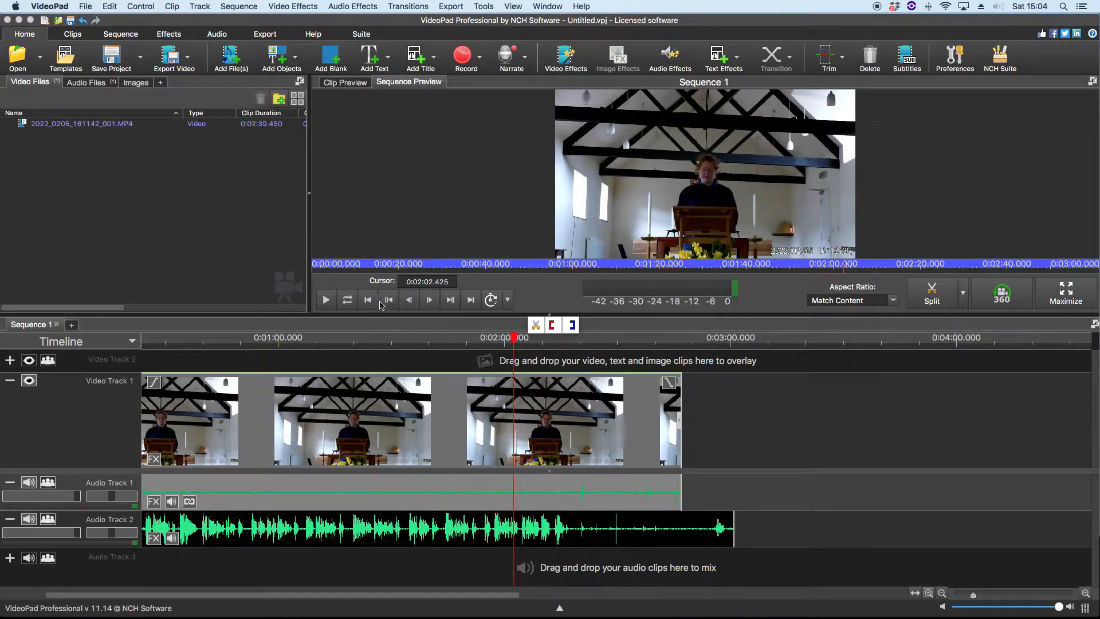
pyautogui.click(410, 302)
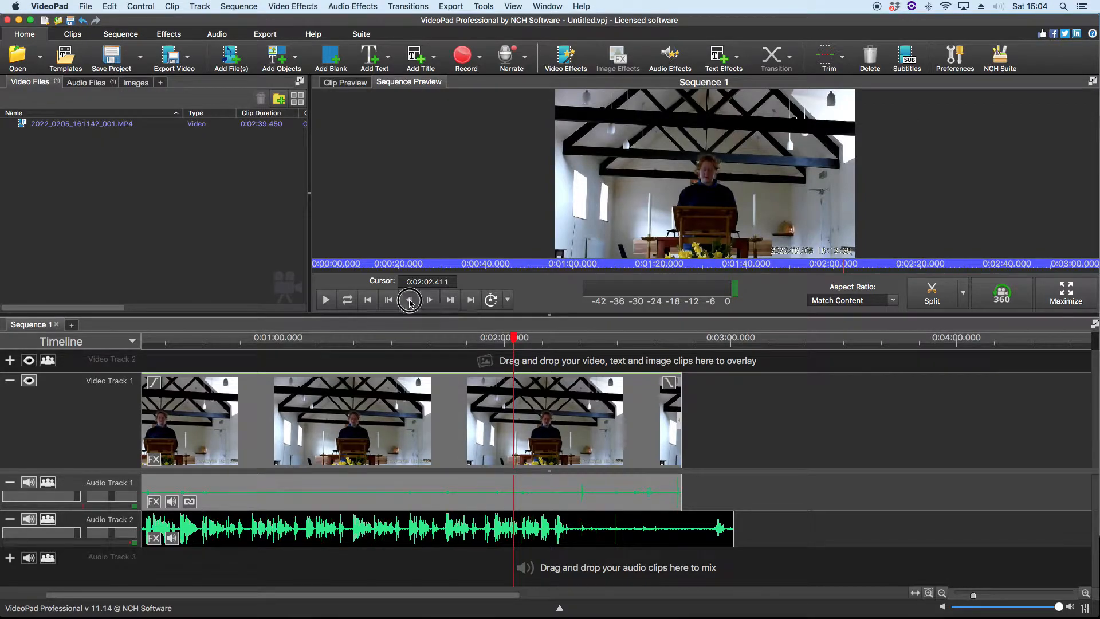
pyautogui.click(410, 302)
pyautogui.click(410, 302)
pyautogui.click(410, 302)
# Jump the playhead to the start of the video clip, to its end, and back to its start
pyautogui.click(387, 303)
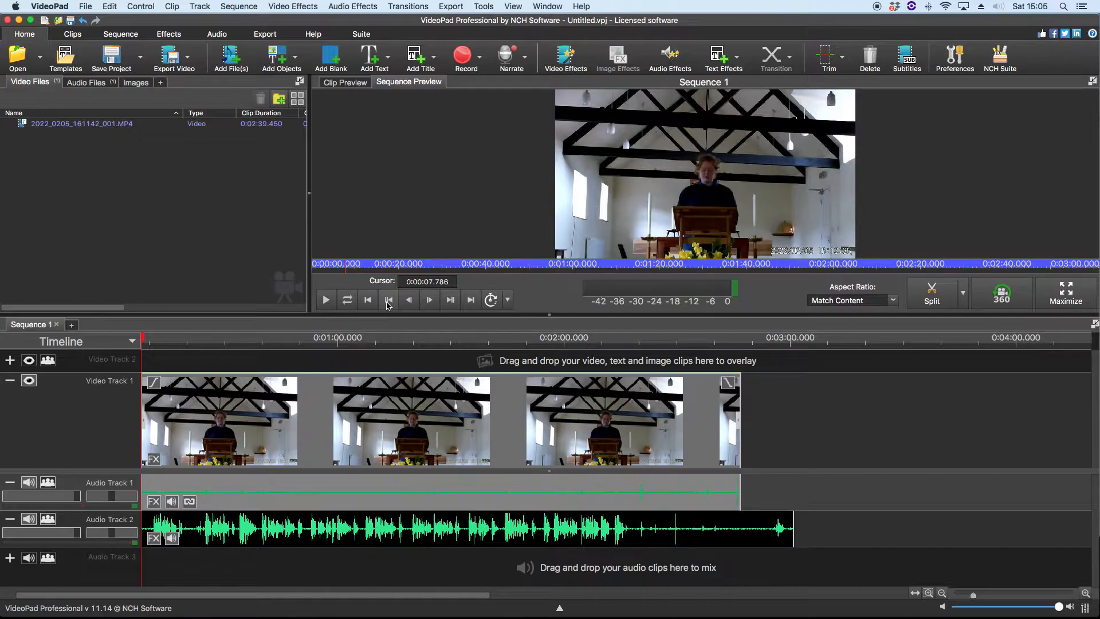
pyautogui.click(451, 301)
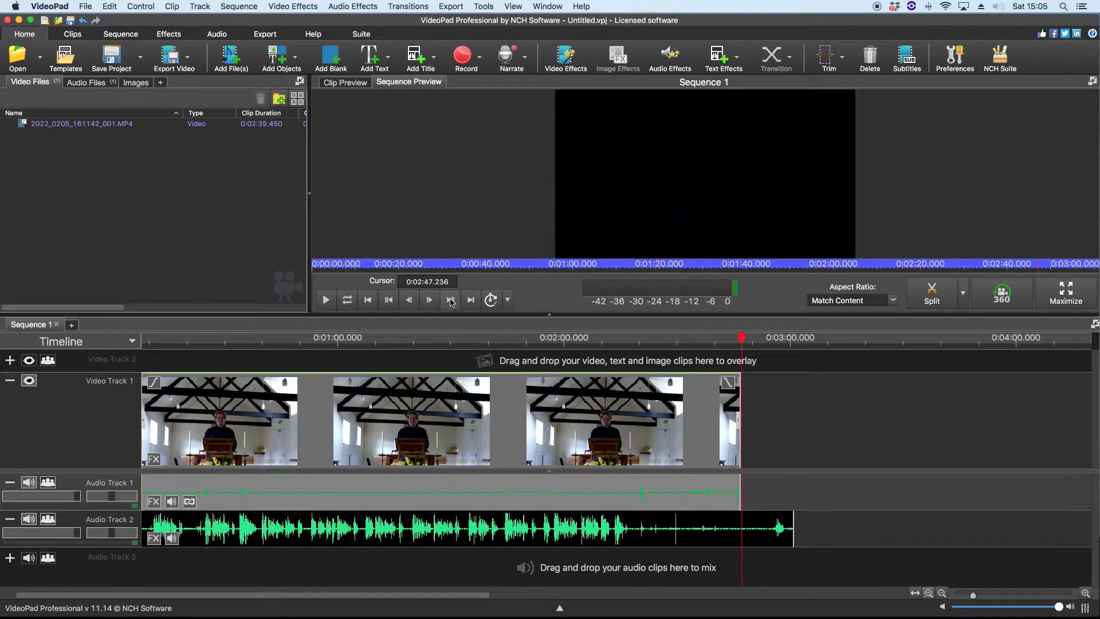
pyautogui.click(389, 302)
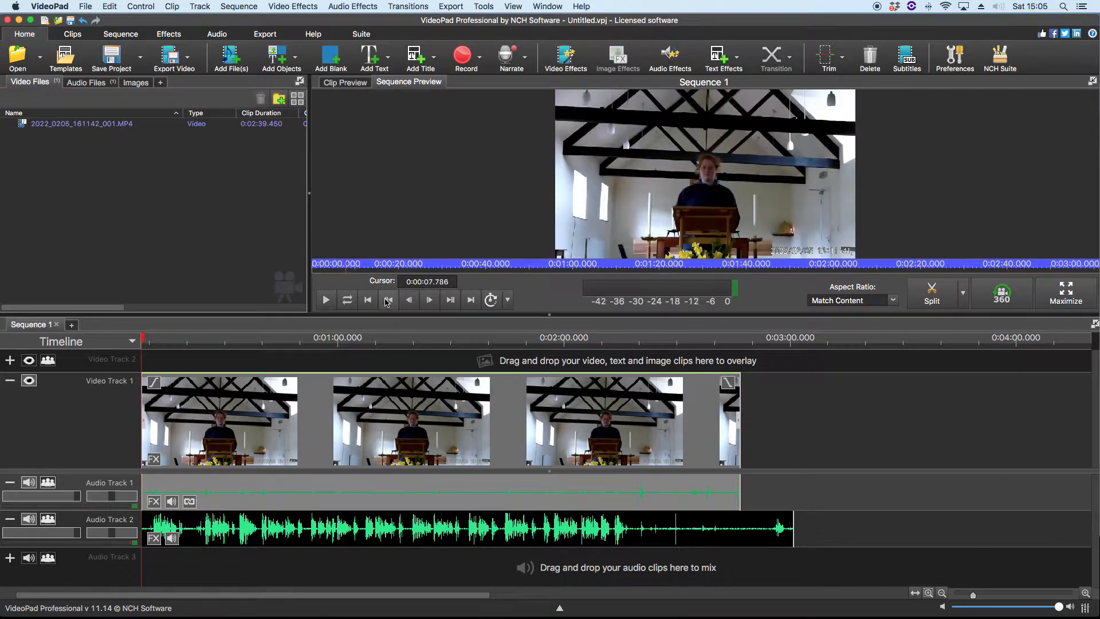
# Play about 10 seconds from the start of the video clip at 0:00:07.786 with both audio tracks audible
pyautogui.click(1087, 595)
pyautogui.click(1087, 595)
pyautogui.click(1087, 596)
pyautogui.click(1087, 595)
pyautogui.click(1087, 595)
pyautogui.click(1087, 595)
pyautogui.click(1087, 595)
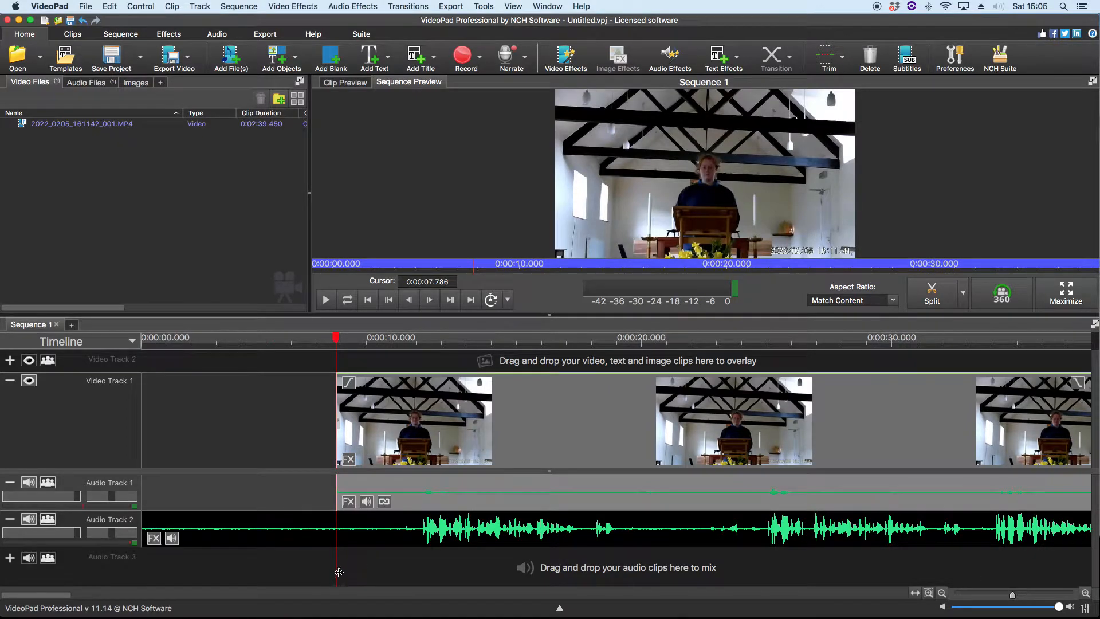
pyautogui.press('space')
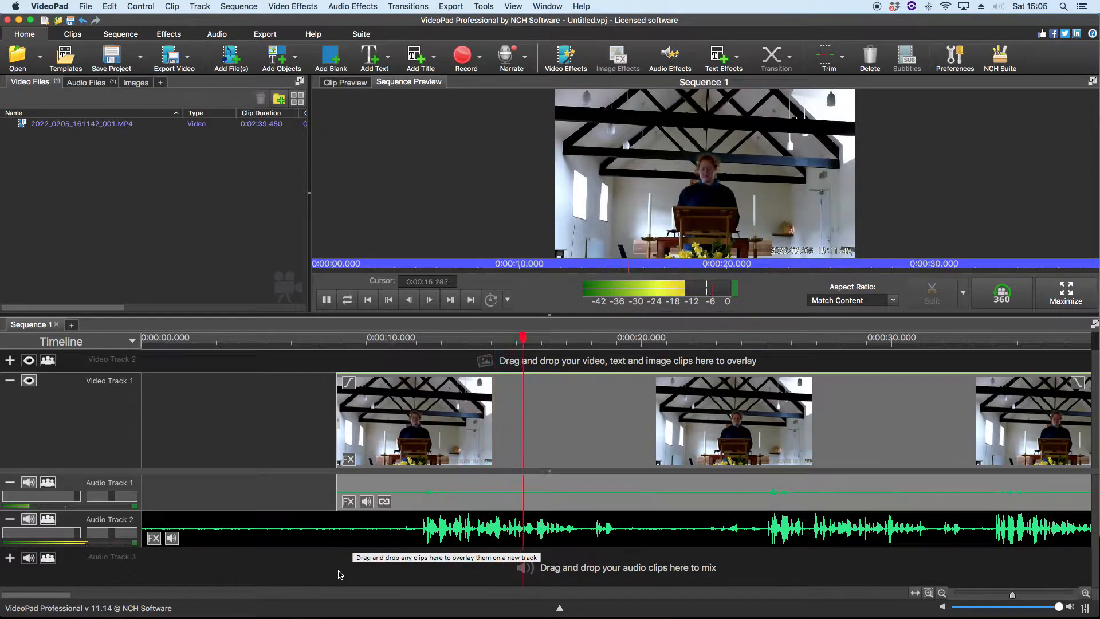
pyautogui.press('space')
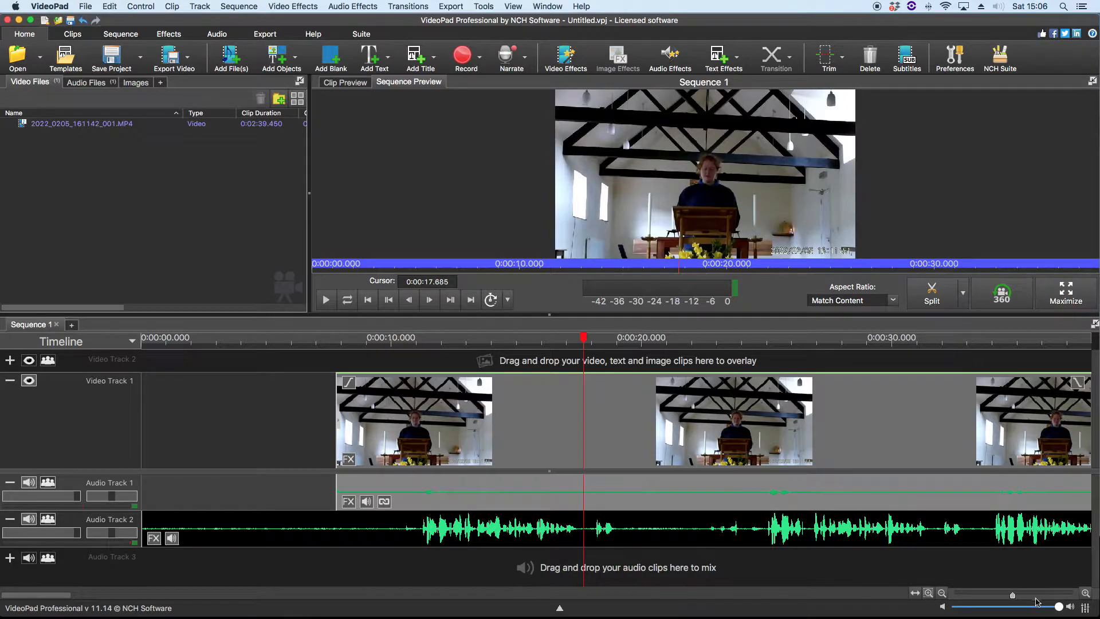
pyautogui.click(941, 592)
pyautogui.click(942, 593)
pyautogui.click(942, 592)
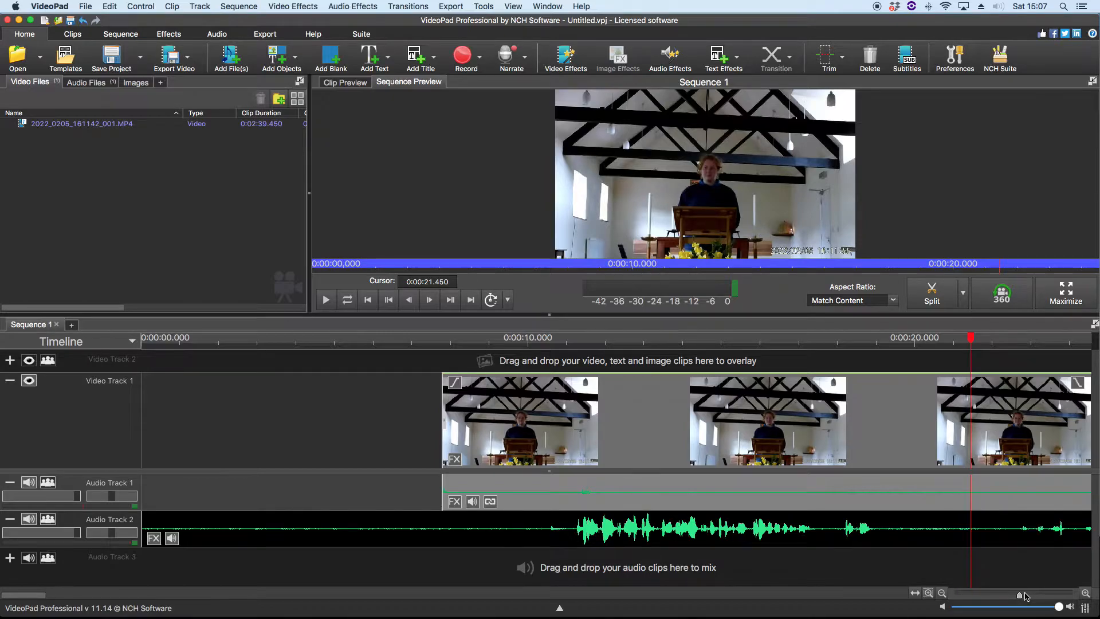
# Play about 5 seconds from 0:00:21.450 with both audio tracks audible to find where the speech begins
pyautogui.click(1020, 597)
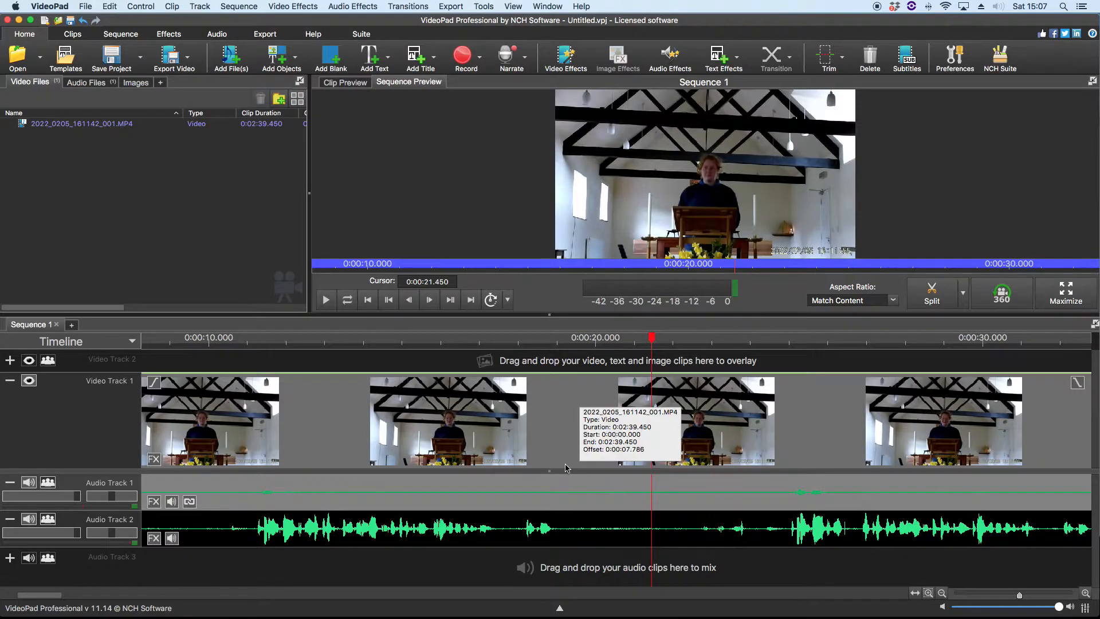
pyautogui.click(944, 596)
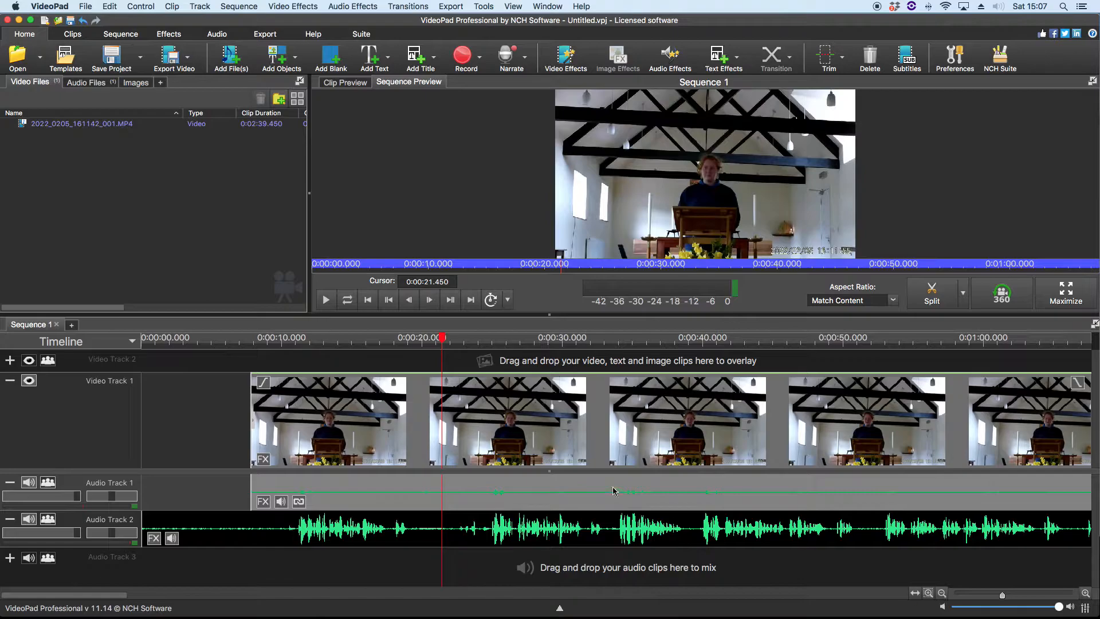
pyautogui.press('space')
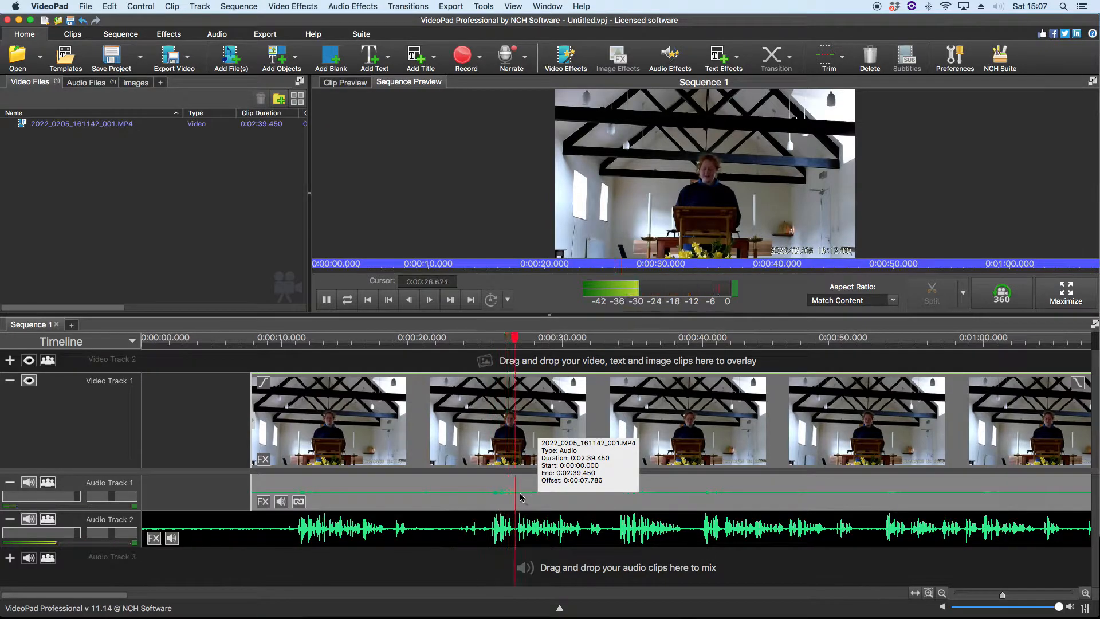
pyautogui.press('space')
# Play the quiet gap before the speech spike near 0:00:25 and place the playhead in it at 0:00:24.336
pyautogui.click(483, 339)
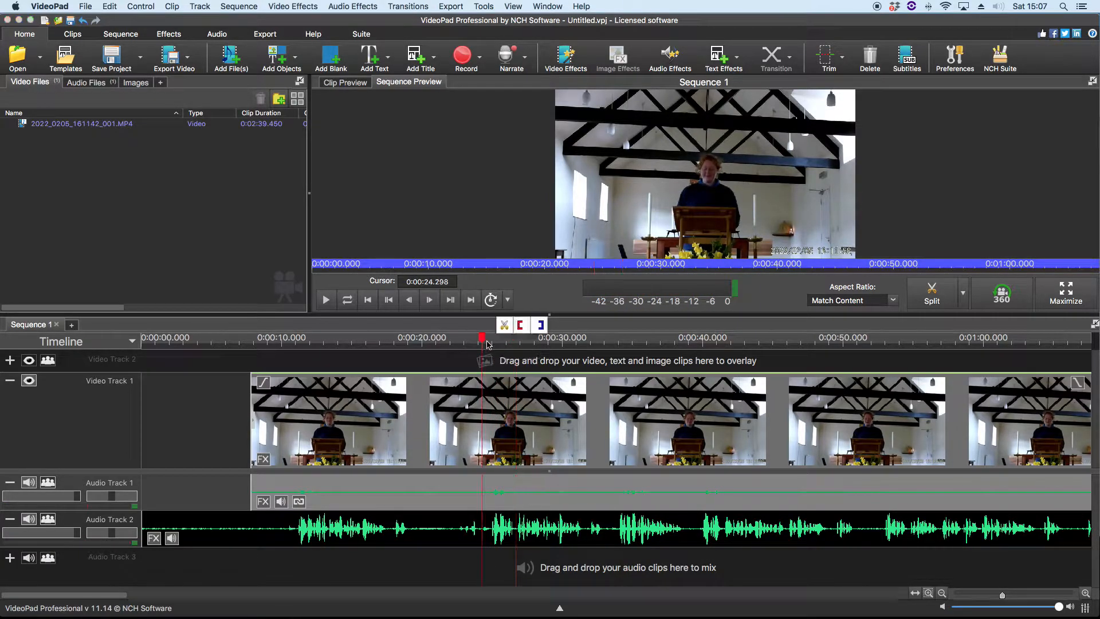
pyautogui.hscroll(1, 488, 344)
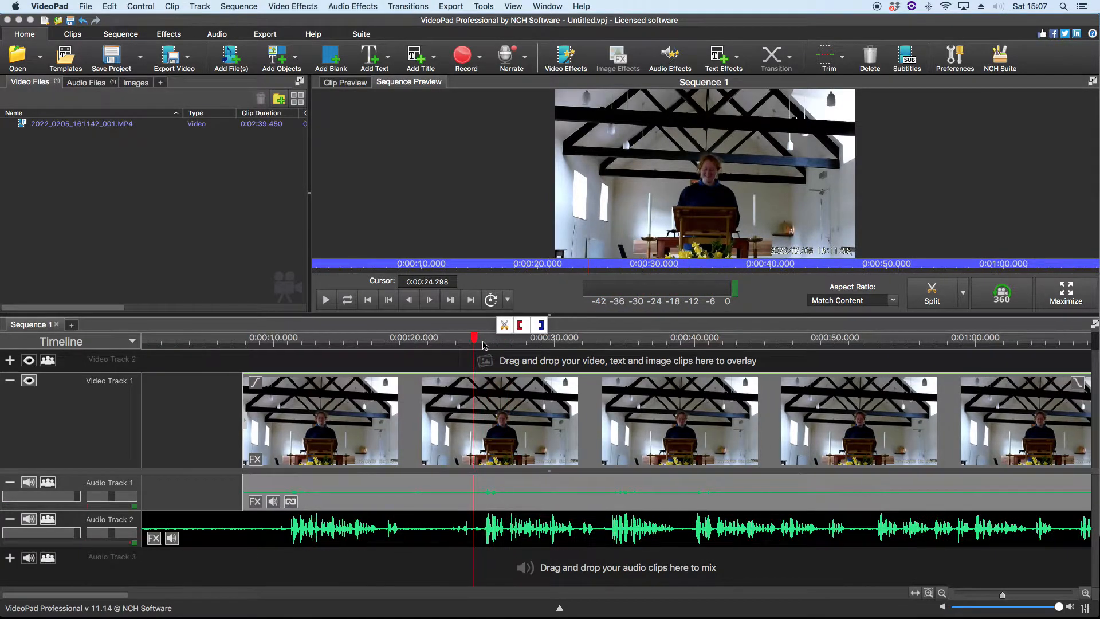
pyautogui.click(1085, 593)
pyautogui.click(1085, 594)
pyautogui.click(1086, 594)
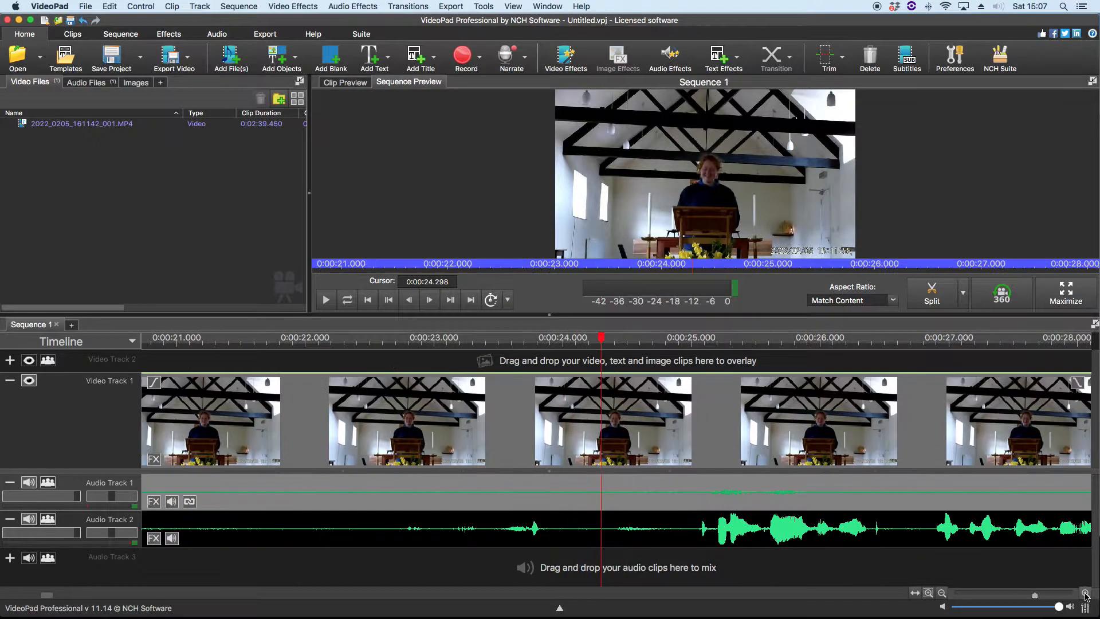
pyautogui.click(1085, 594)
pyautogui.click(1085, 594)
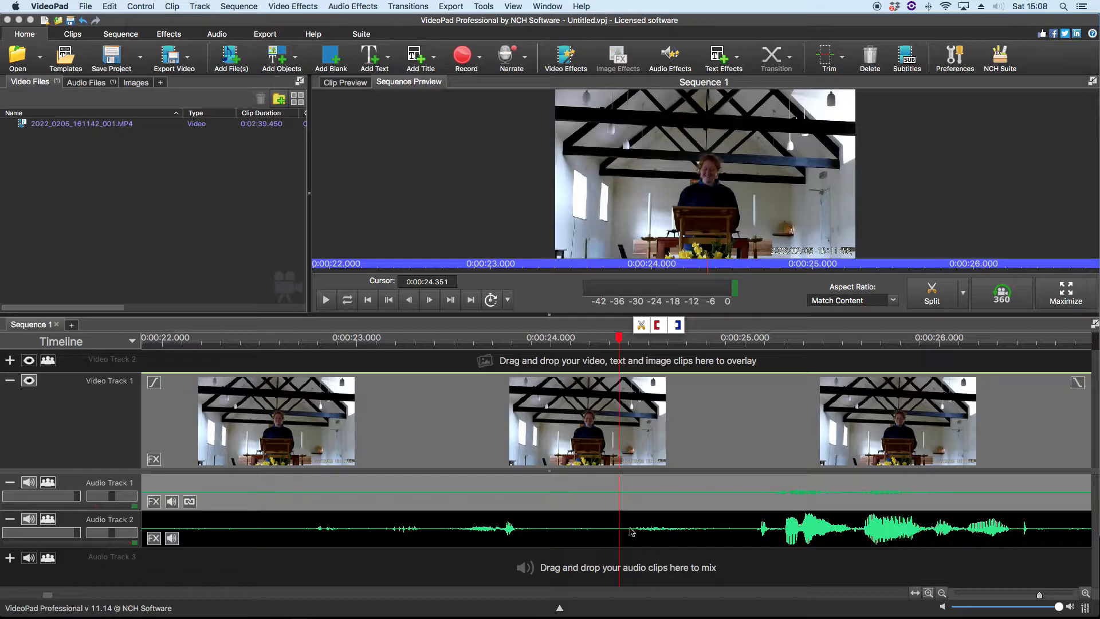
pyautogui.press('space')
pyautogui.press('space')
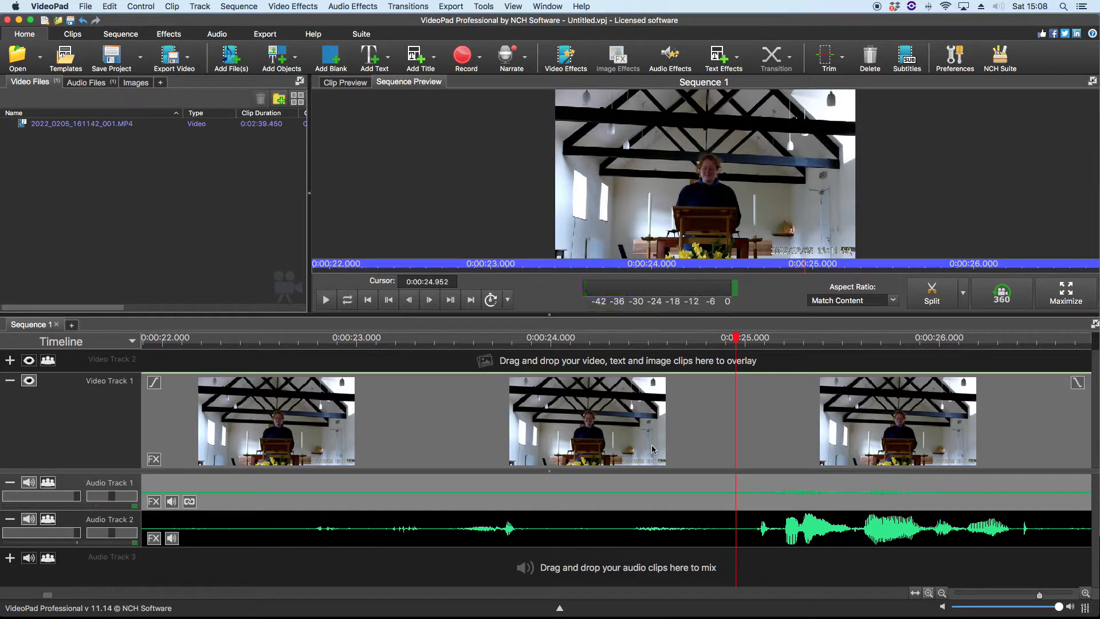
pyautogui.moveTo(627, 341); pyautogui.dragTo(612, 342)
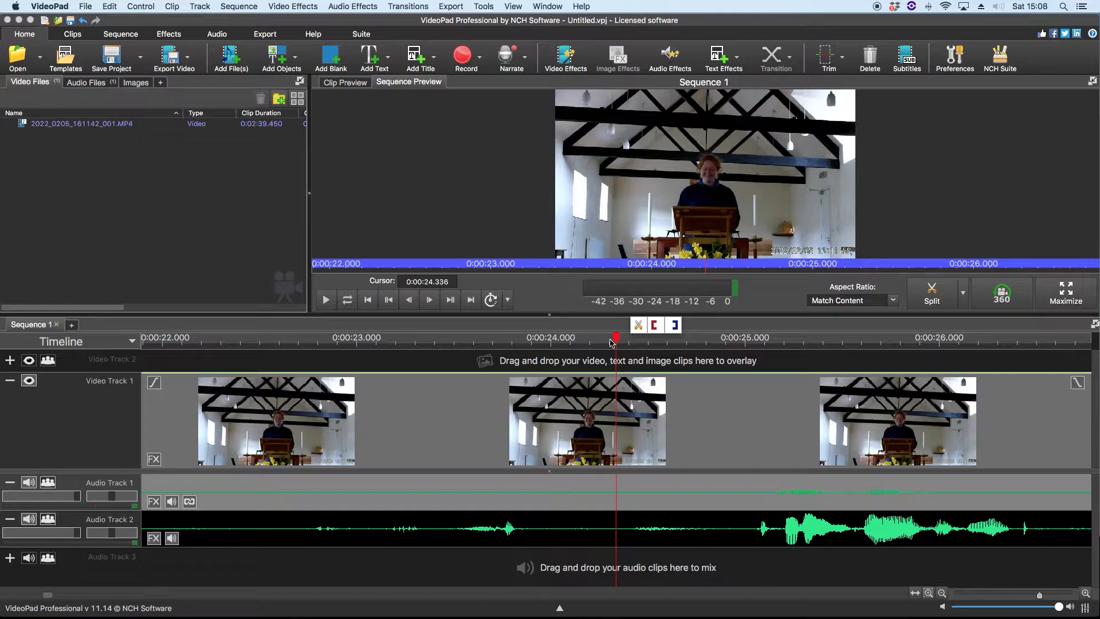
# Mark the selection start at 0:00:24.336 and crop the video and both audio tracks to the selection
pyautogui.click(596, 534)
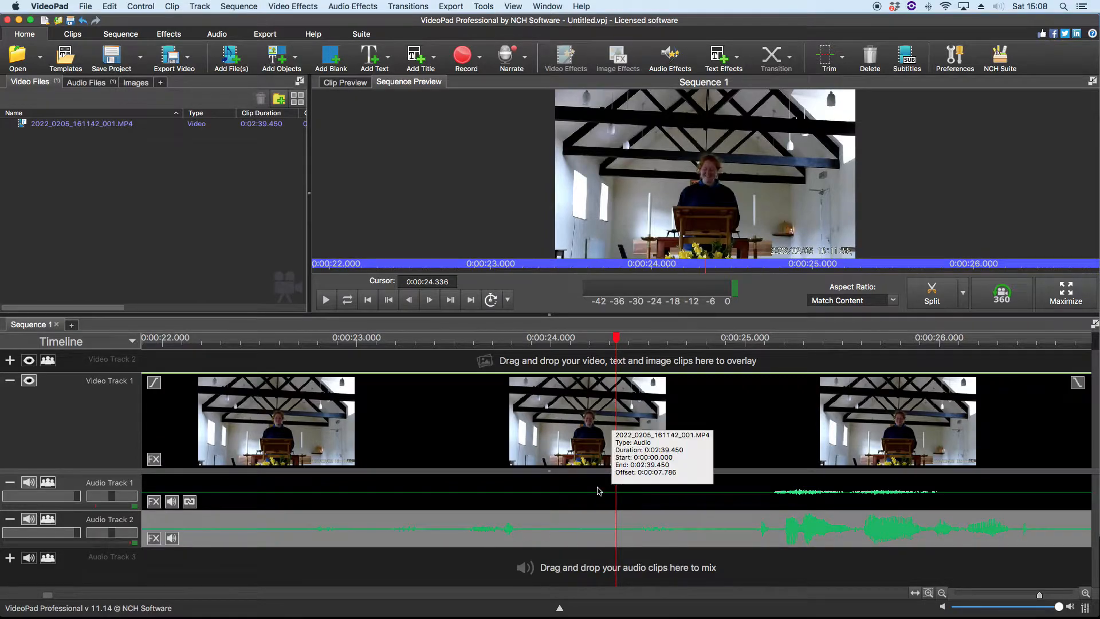
pyautogui.click(598, 490)
pyautogui.press('i')
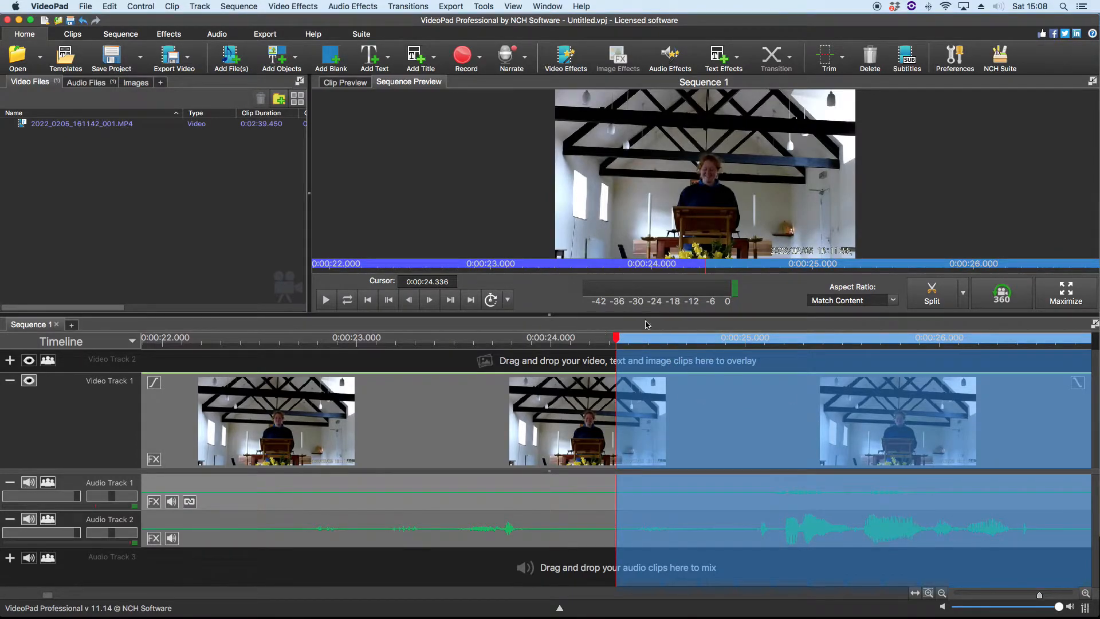
pyautogui.moveTo(617, 339)
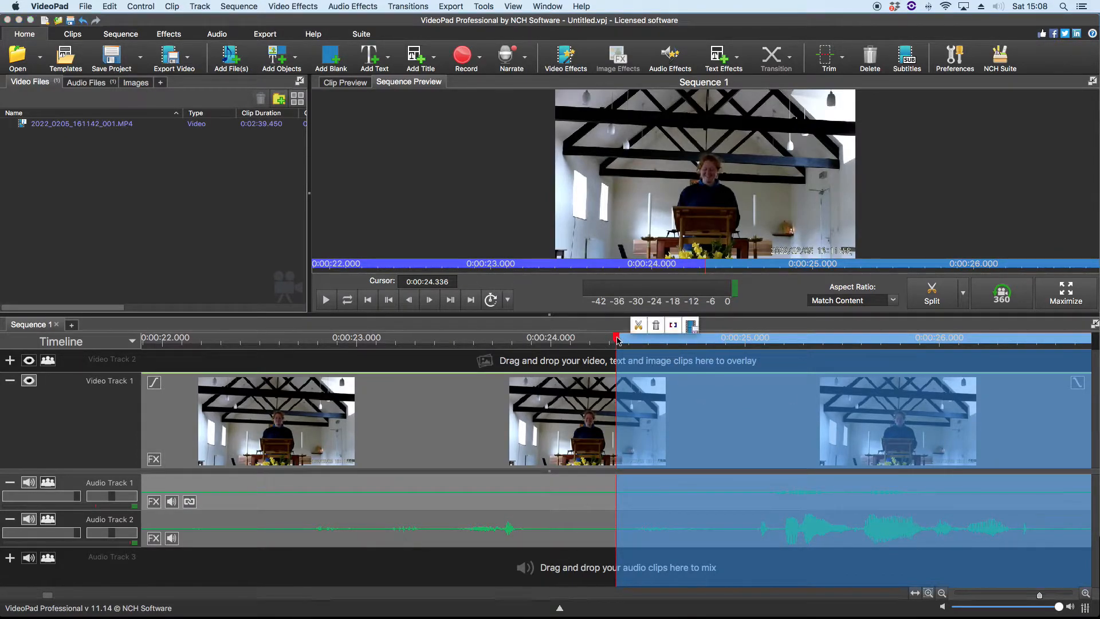
pyautogui.click(674, 326)
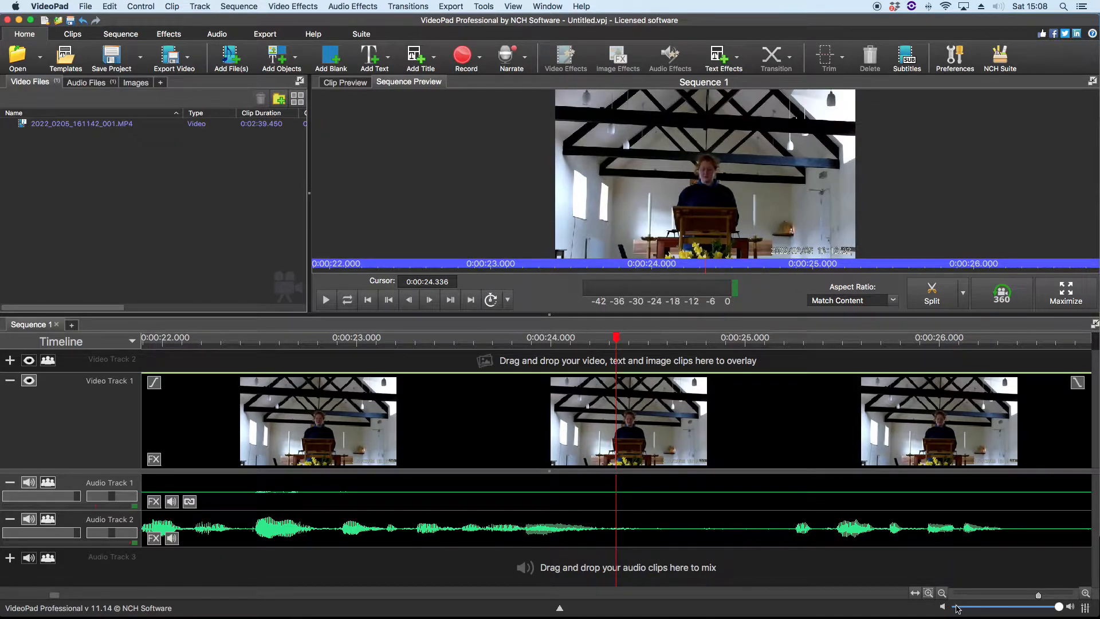
# Play the first few seconds of the cropped sequence from 0:00:00.000 to check its opening
pyautogui.click(941, 593)
pyautogui.click(942, 593)
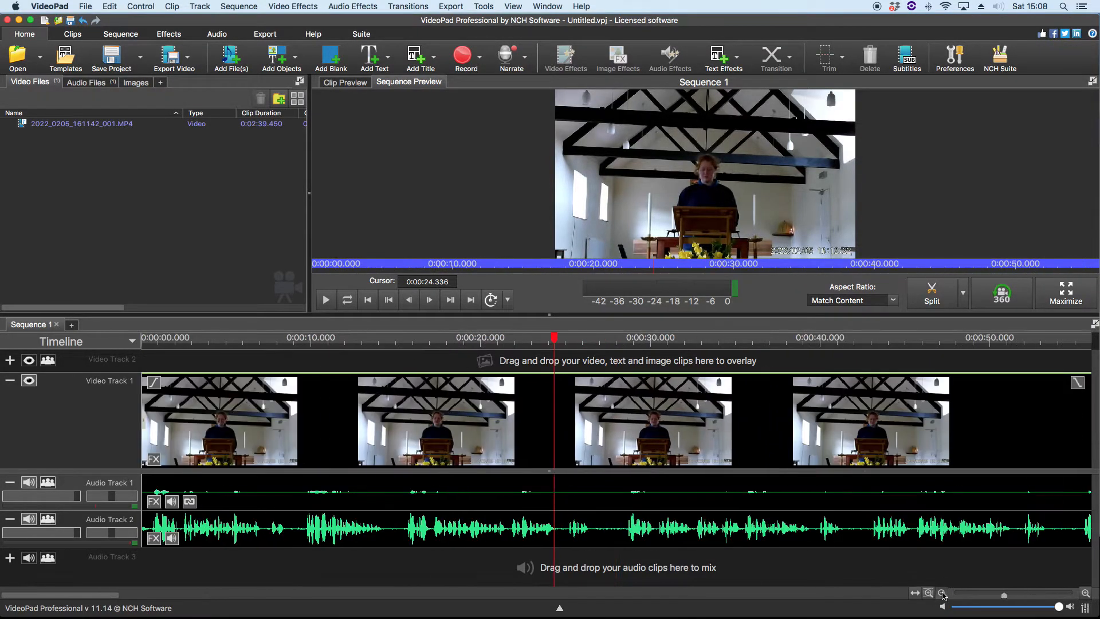
pyautogui.click(941, 593)
pyautogui.click(942, 593)
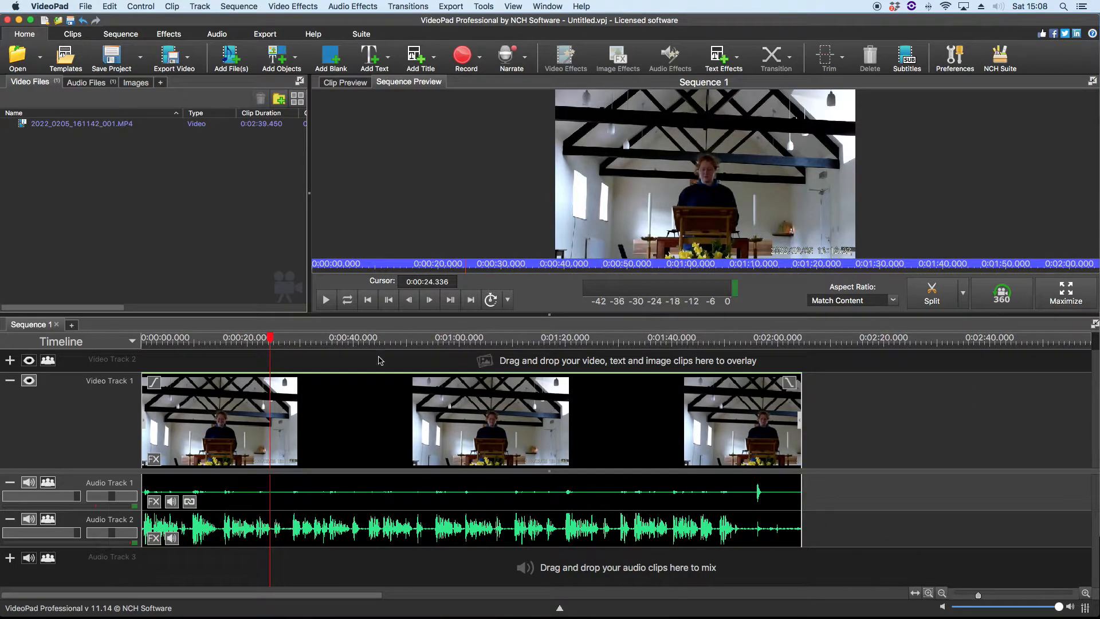
pyautogui.click(388, 299)
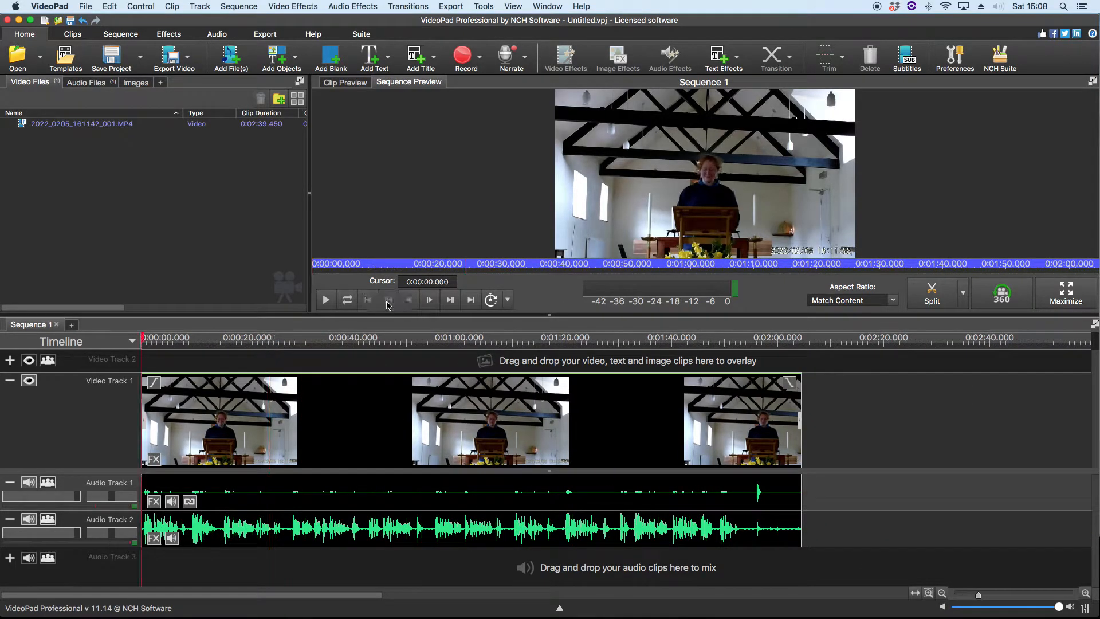
pyautogui.press('space')
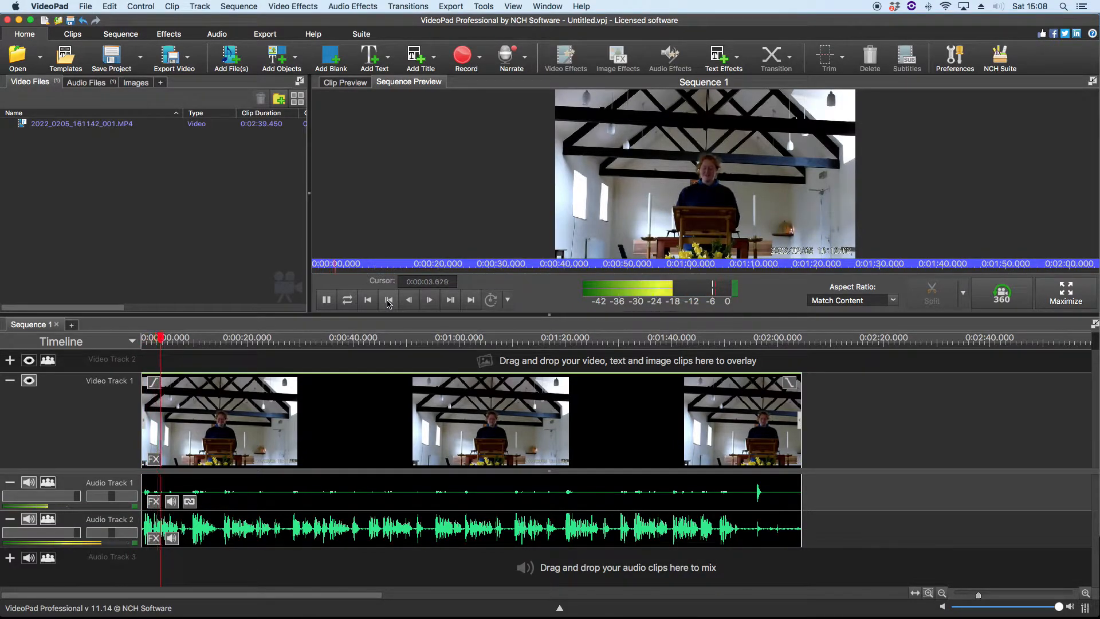
pyautogui.press('space')
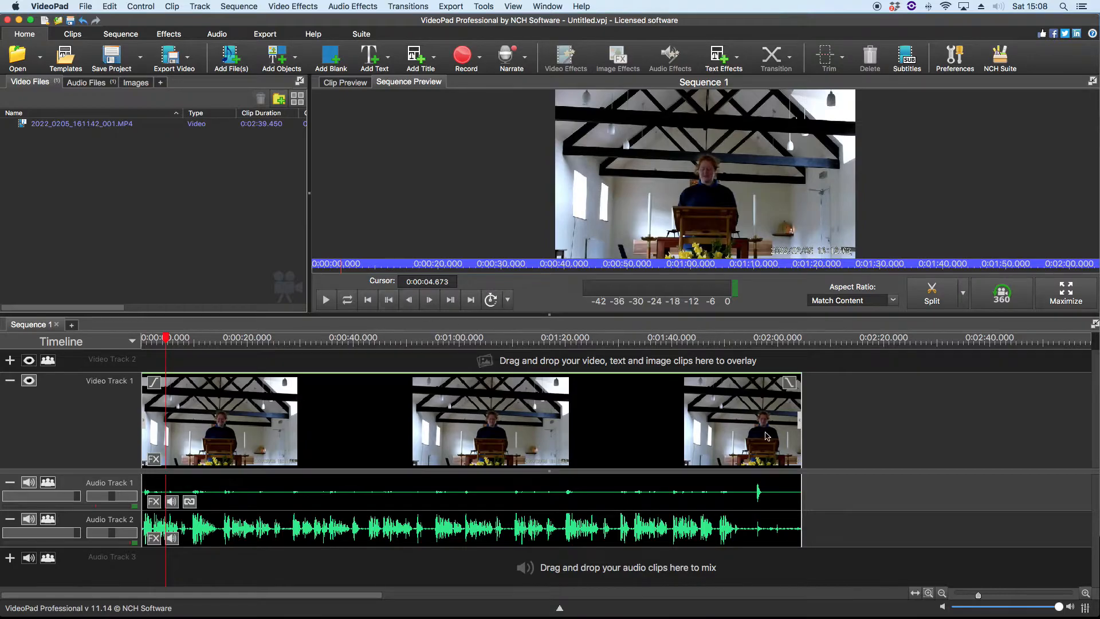
# Apply a fade-in with an edited duration to the start of the clip on Video Track 1
pyautogui.moveTo(978, 598)
pyautogui.mouseDown()
pyautogui.moveTo(933, 596)
pyautogui.moveTo(978, 596)
pyautogui.mouseUp()
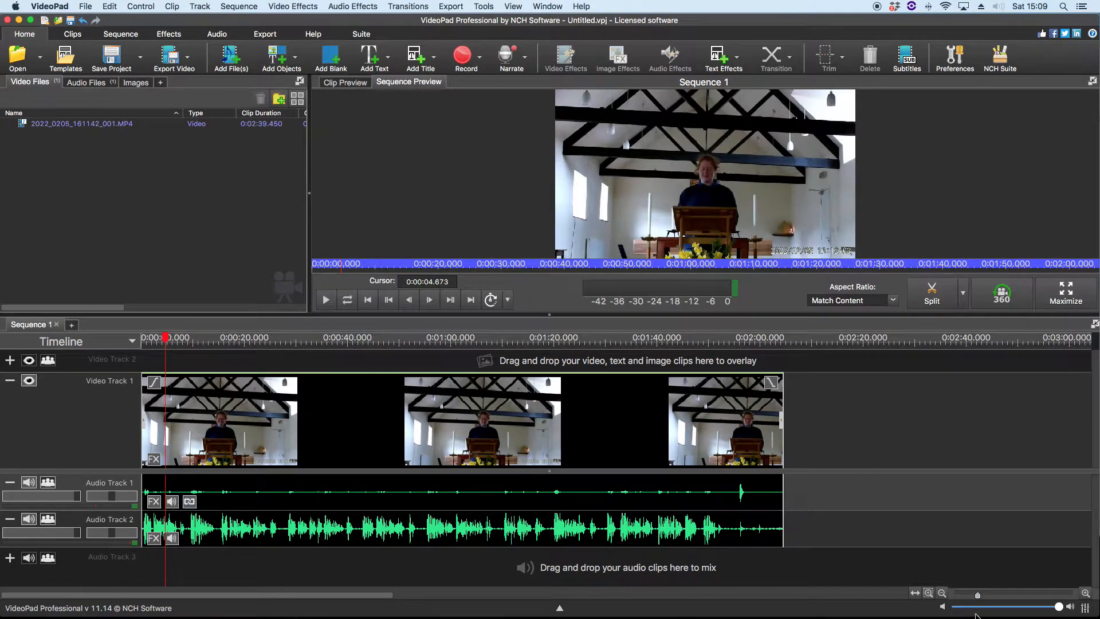
pyautogui.moveTo(166, 340); pyautogui.dragTo(143, 339)
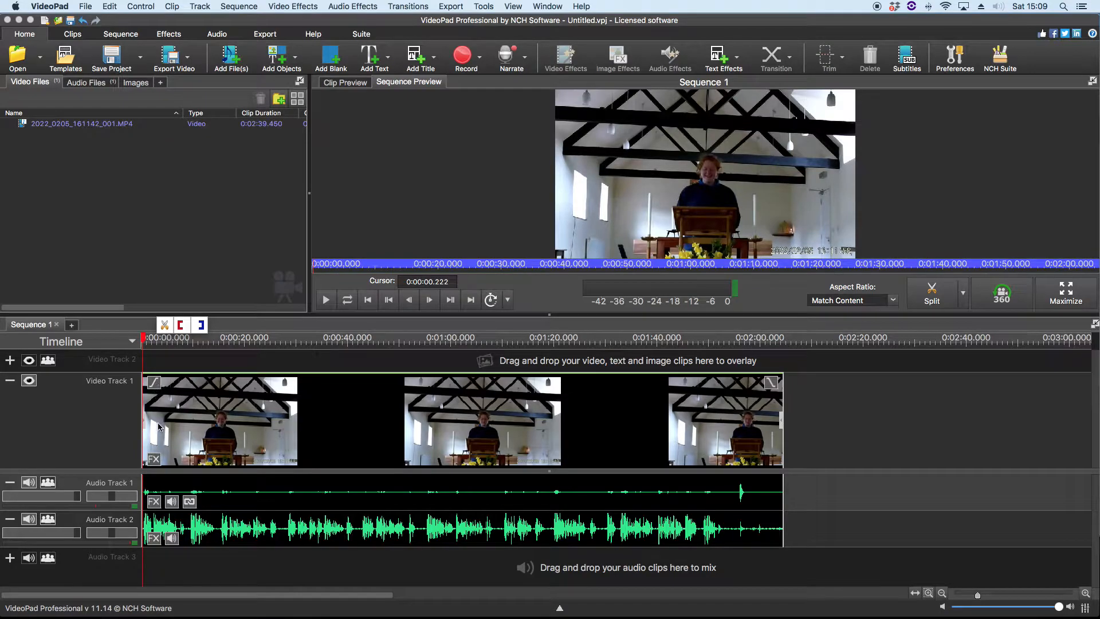
pyautogui.click(153, 383)
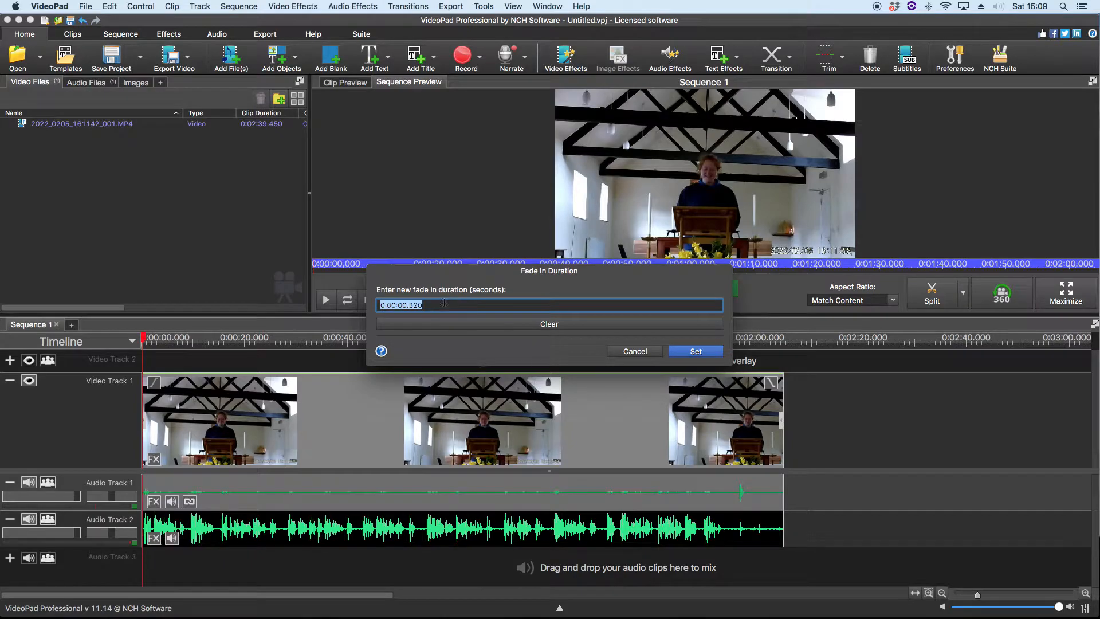
pyautogui.click(407, 305)
pyautogui.moveTo(423, 306); pyautogui.dragTo(405, 306)
pyautogui.press('BackSpace')
pyautogui.press('Return')
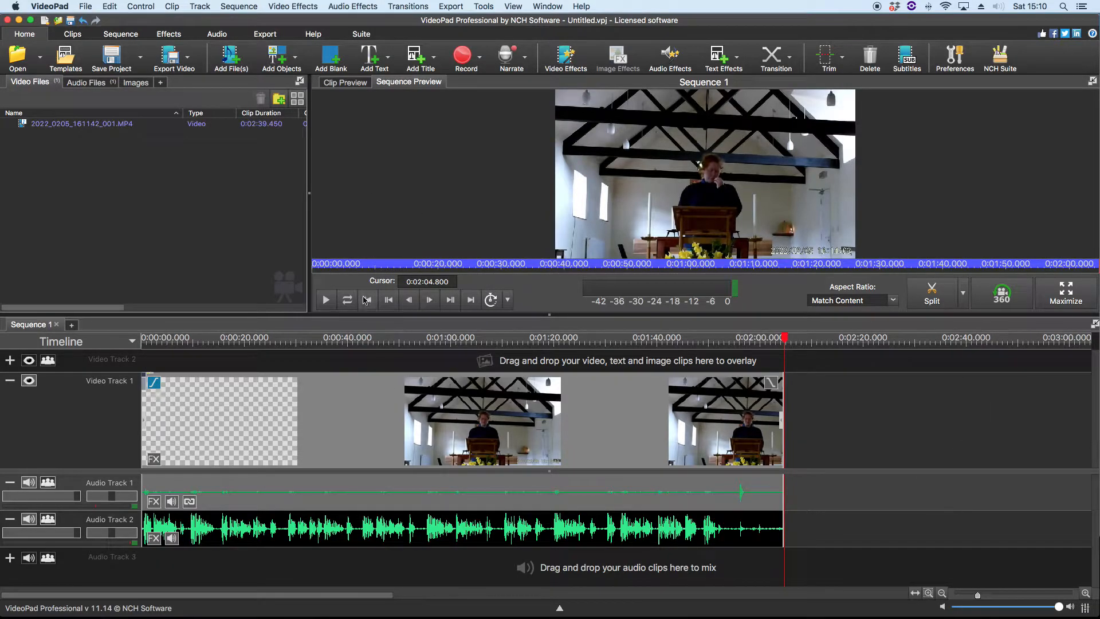
# Play the opening seconds of the sequence from 0:00:00.000 twice to check the video fade-in
pyautogui.click(389, 299)
pyautogui.click(326, 300)
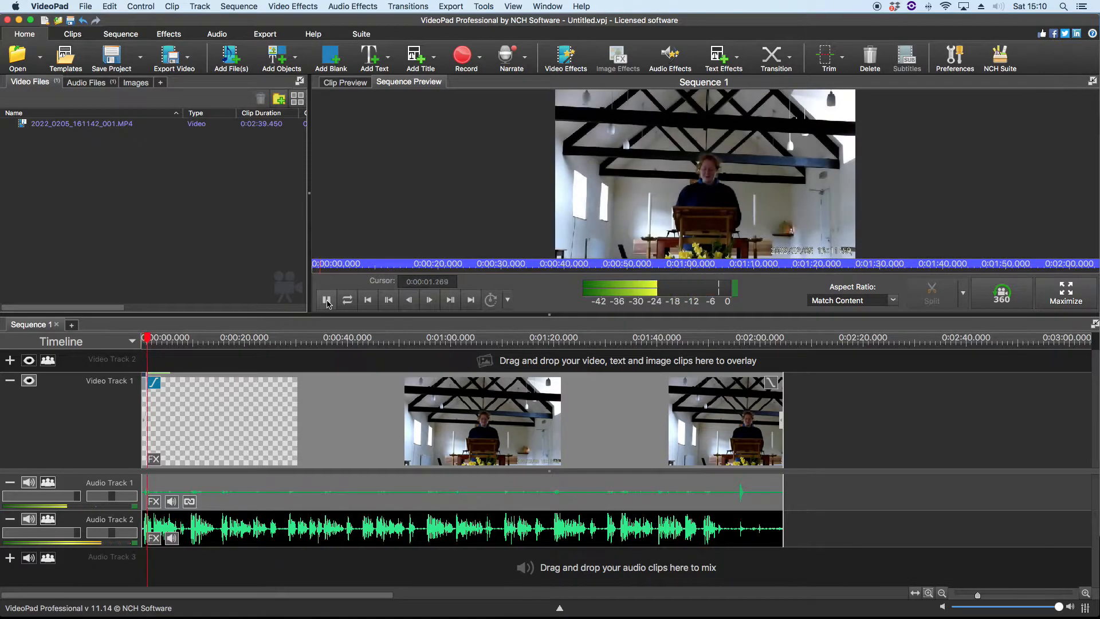
pyautogui.click(326, 300)
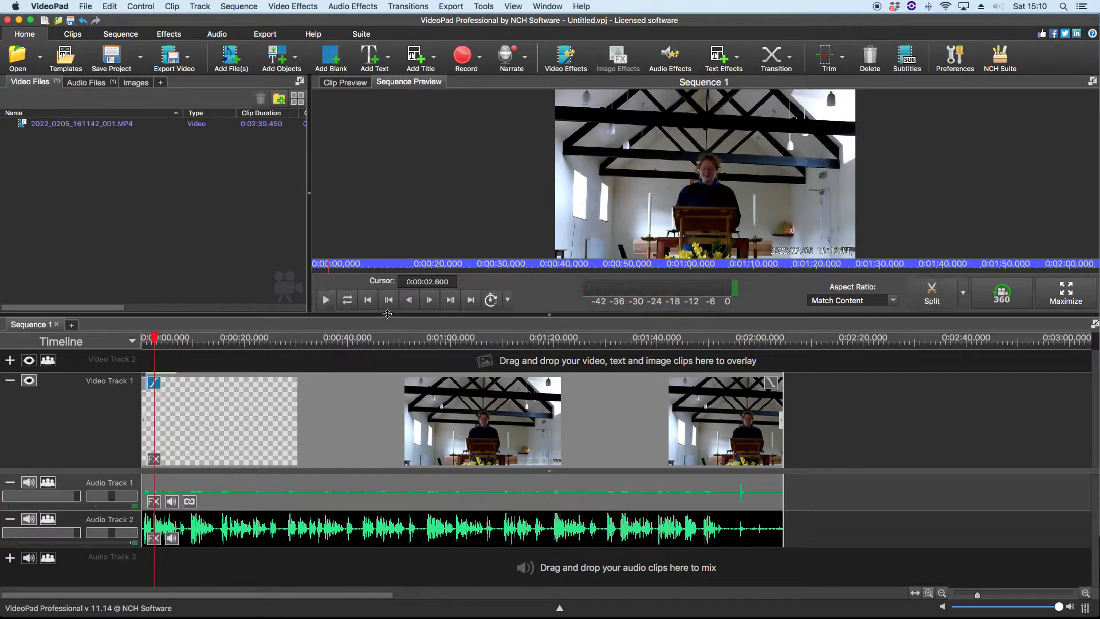
pyautogui.click(155, 338)
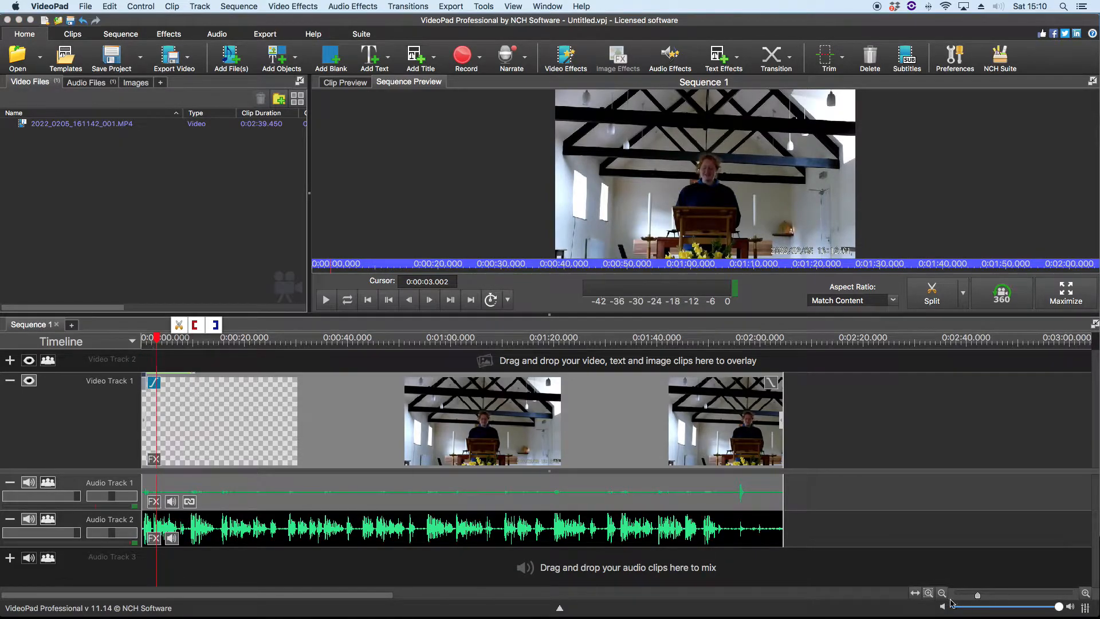
pyautogui.click(388, 301)
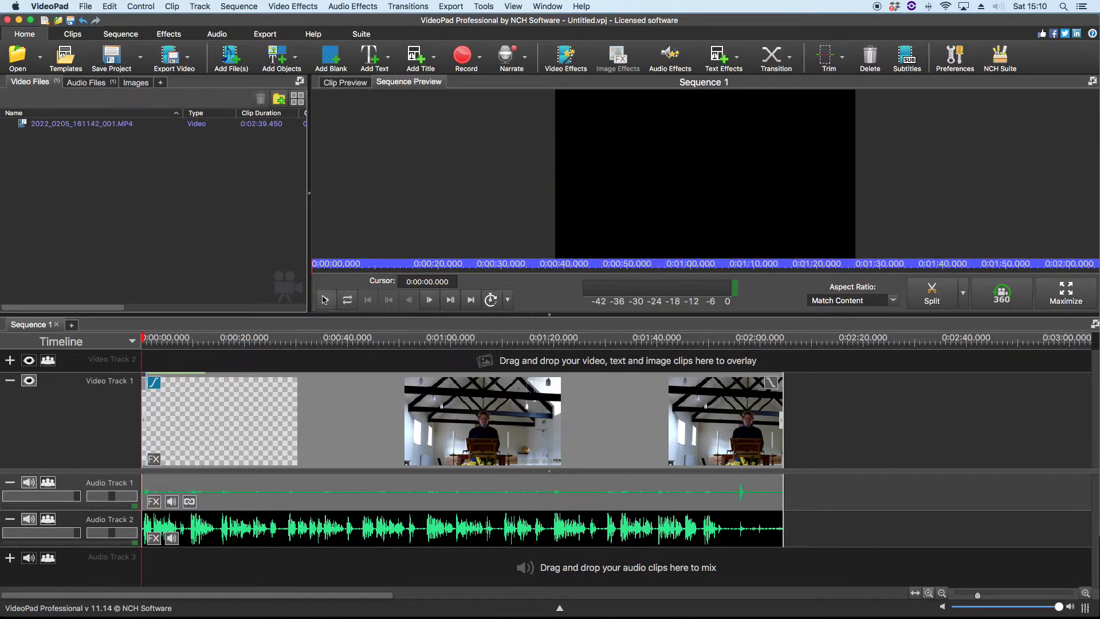
pyautogui.click(326, 300)
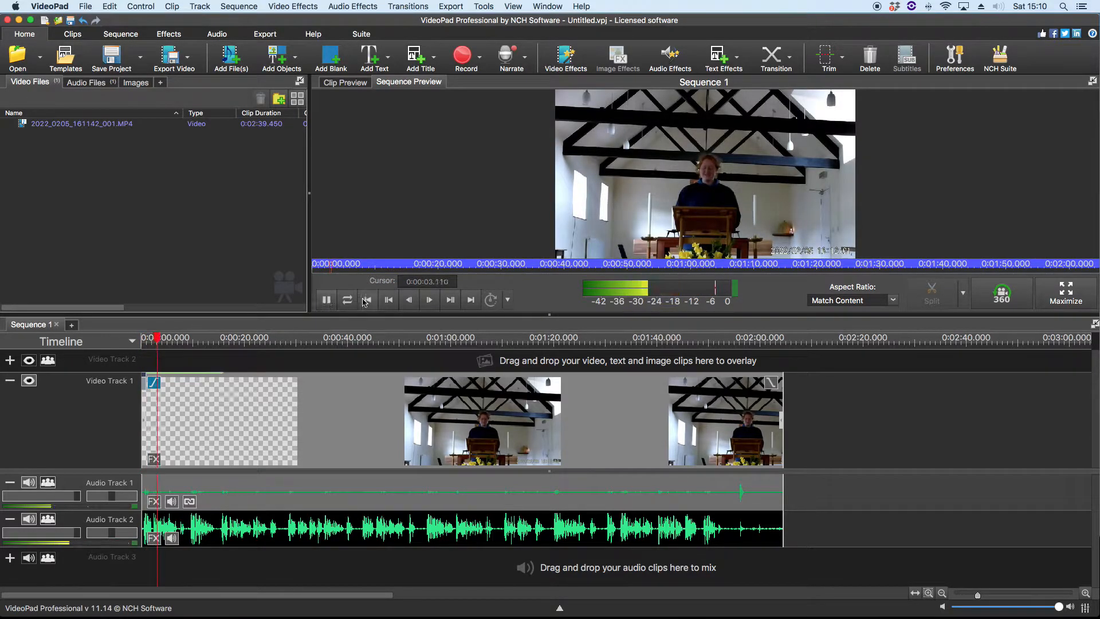
pyautogui.click(325, 300)
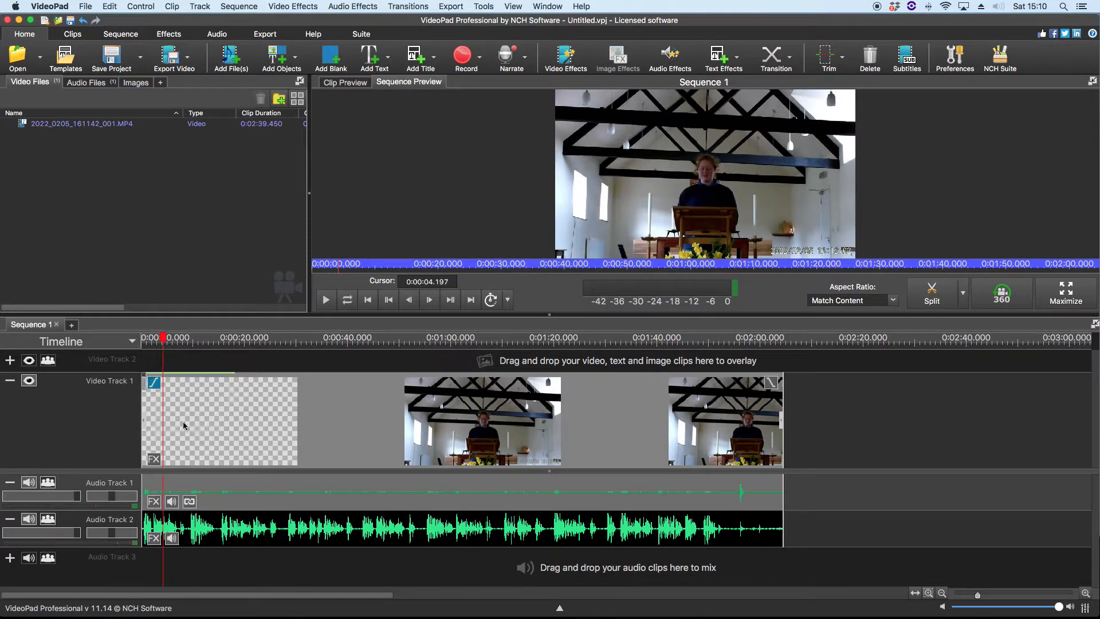
# Magnify the start of the sequence to examine the fade-in on Video Track 1, and return the cursor to 0:00:00.000
pyautogui.click(1085, 593)
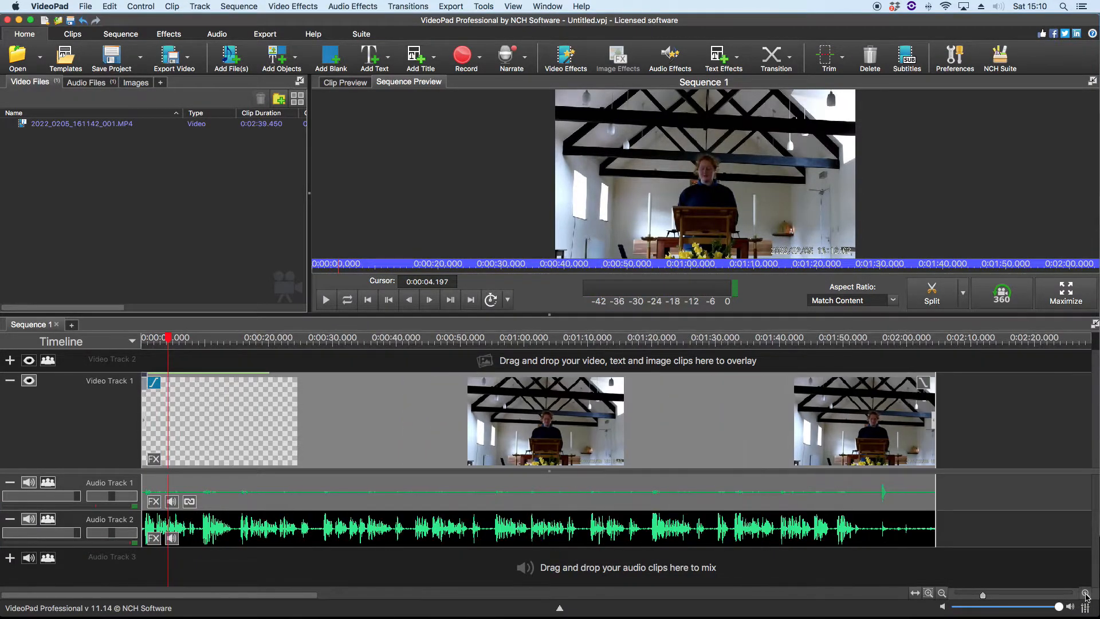
pyautogui.click(1086, 593)
pyautogui.click(1086, 593)
pyautogui.click(1086, 593)
pyautogui.click(1085, 593)
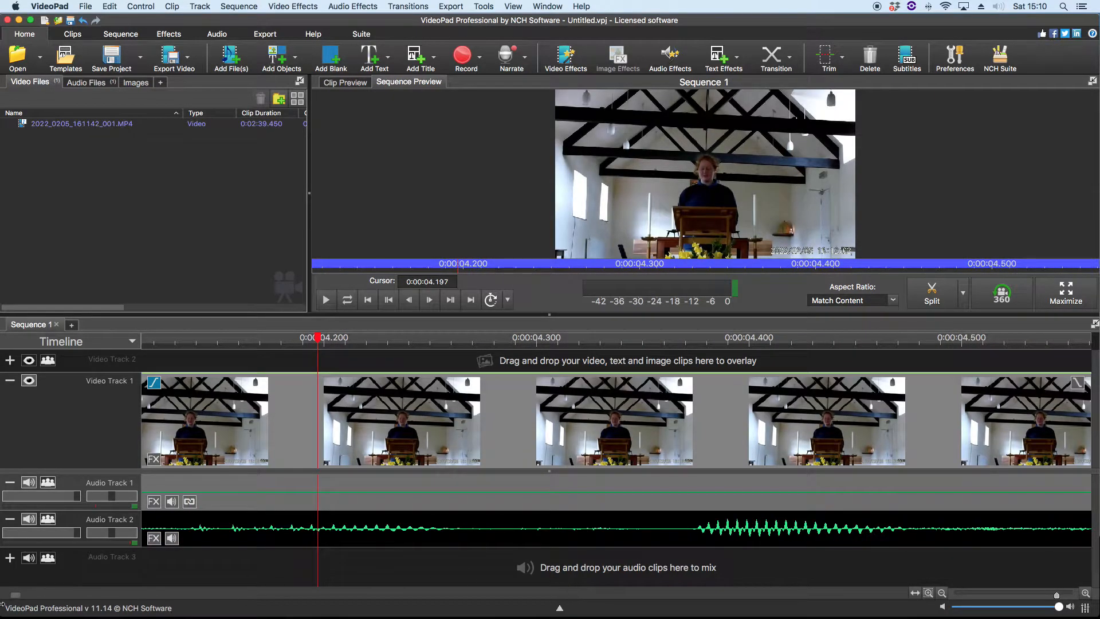
pyautogui.moveTo(18, 599); pyautogui.dragTo(5, 599)
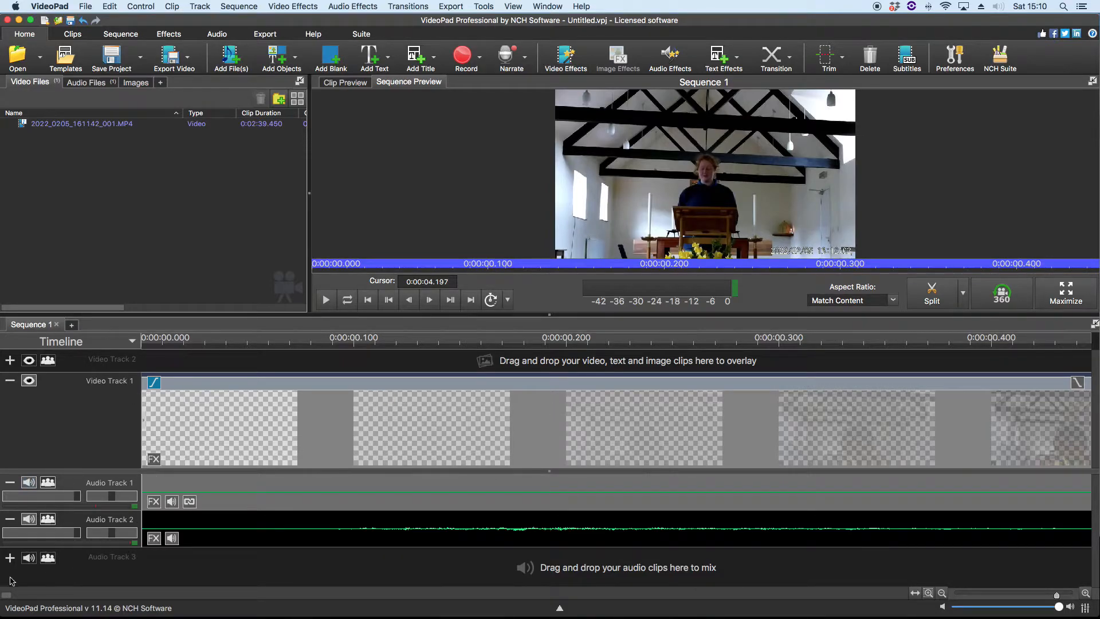
pyautogui.moveTo(7, 594); pyautogui.dragTo(2, 596)
pyautogui.click(409, 301)
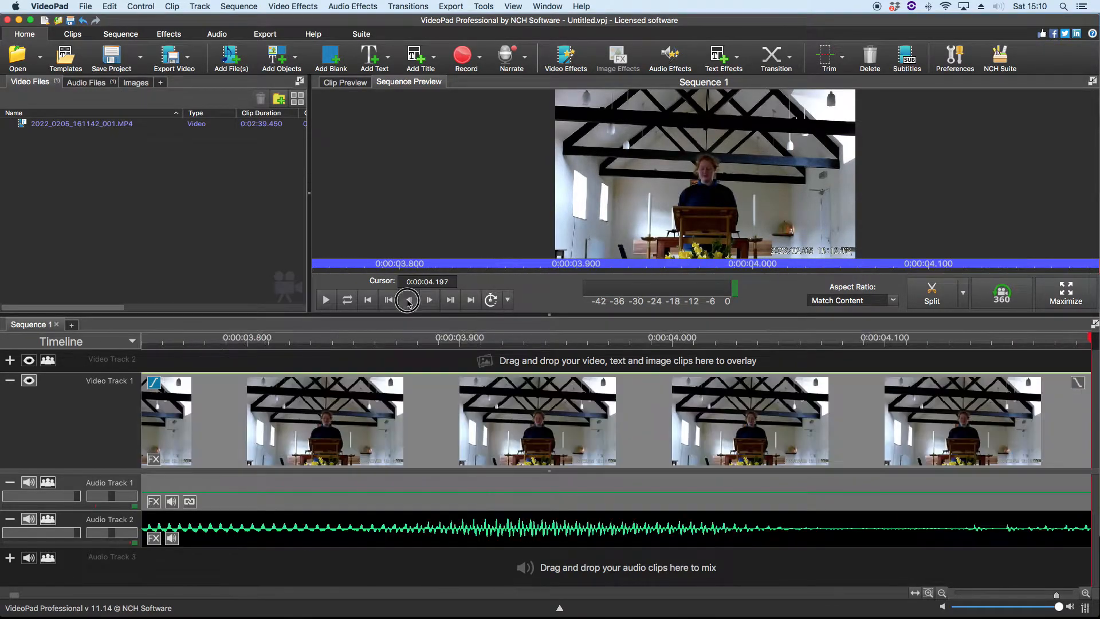
pyautogui.click(409, 301)
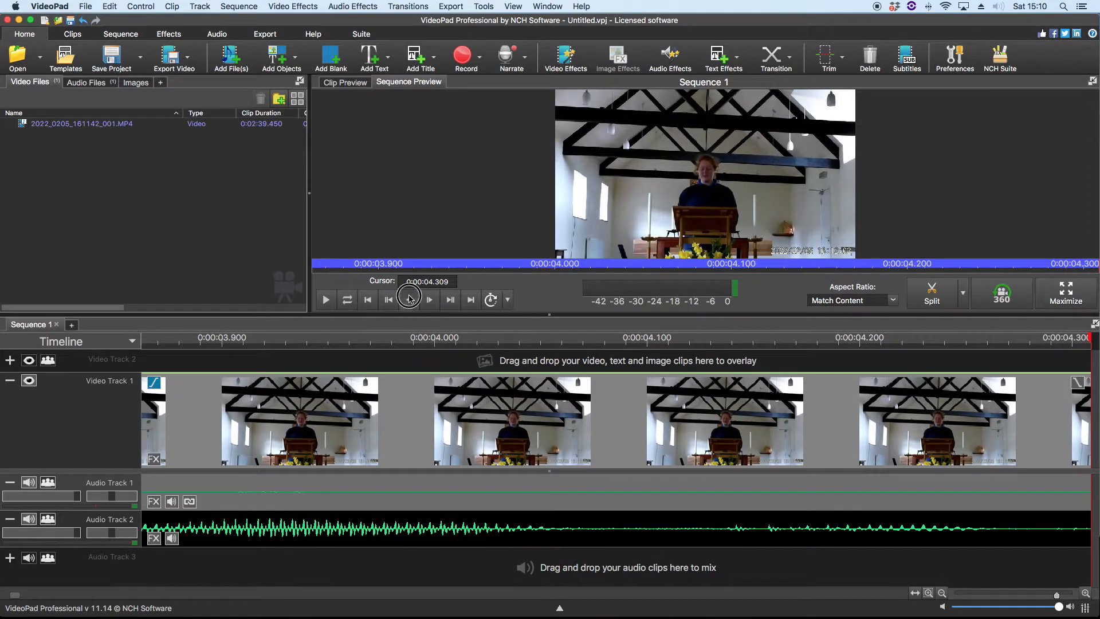
pyautogui.click(390, 301)
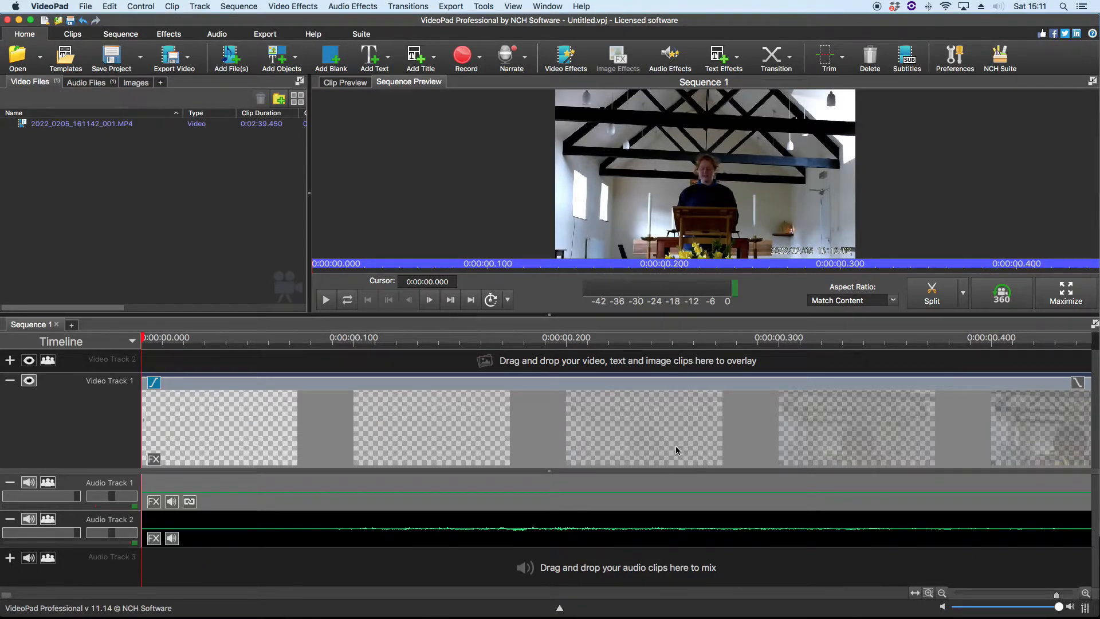
# Step the playback cursor frame by frame to 0:00:04.209 to look for the end of the fade-in
pyautogui.click(428, 301)
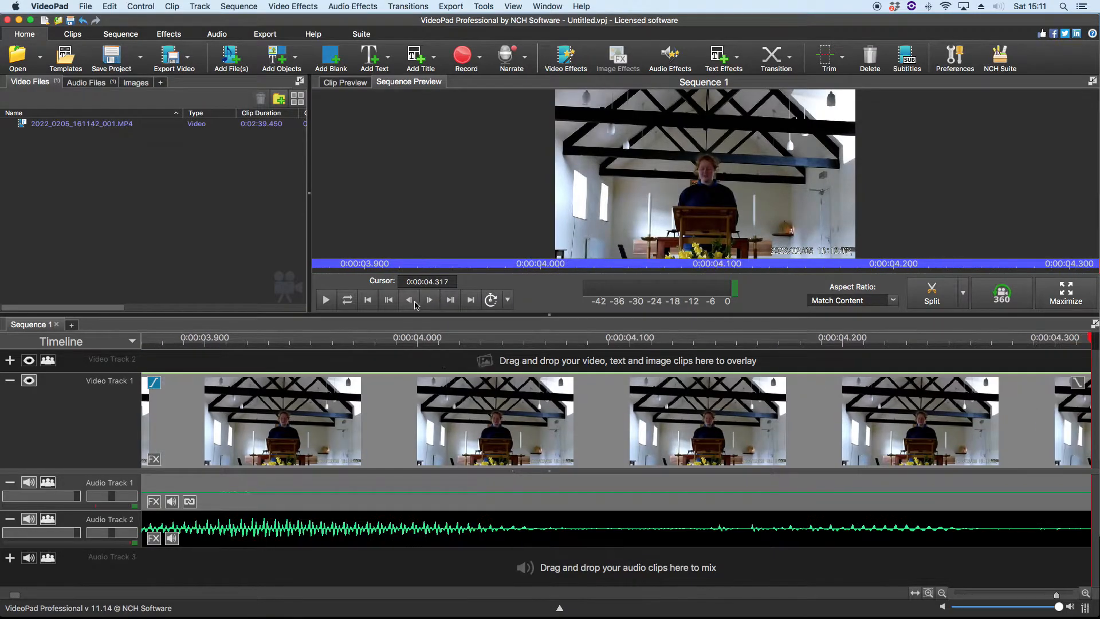
pyautogui.click(411, 304)
pyautogui.click(410, 304)
pyautogui.click(410, 304)
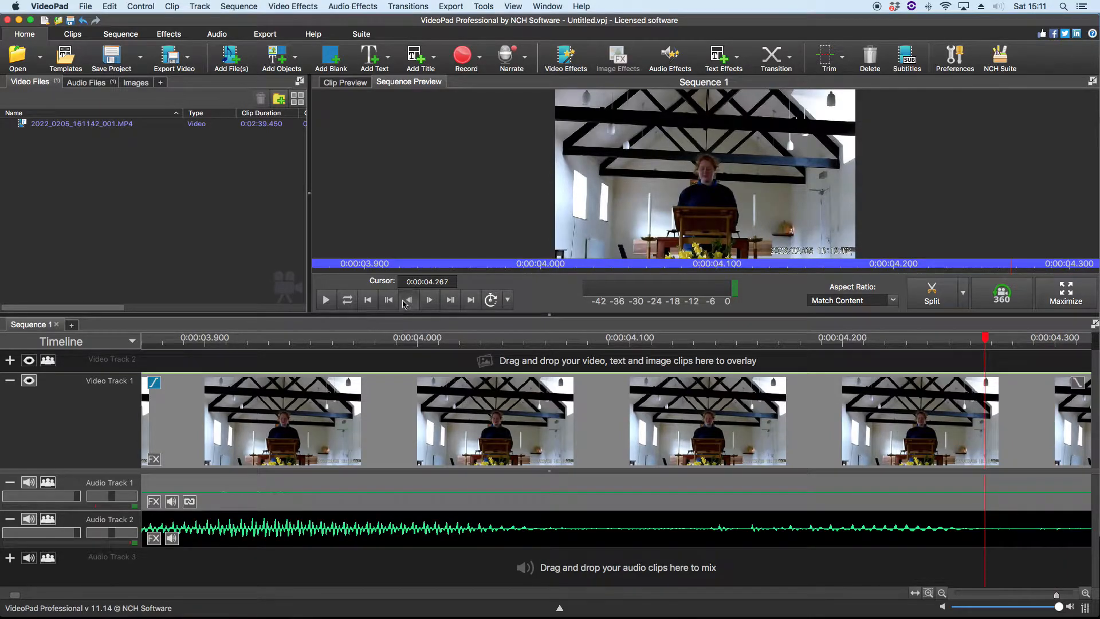
pyautogui.click(409, 299)
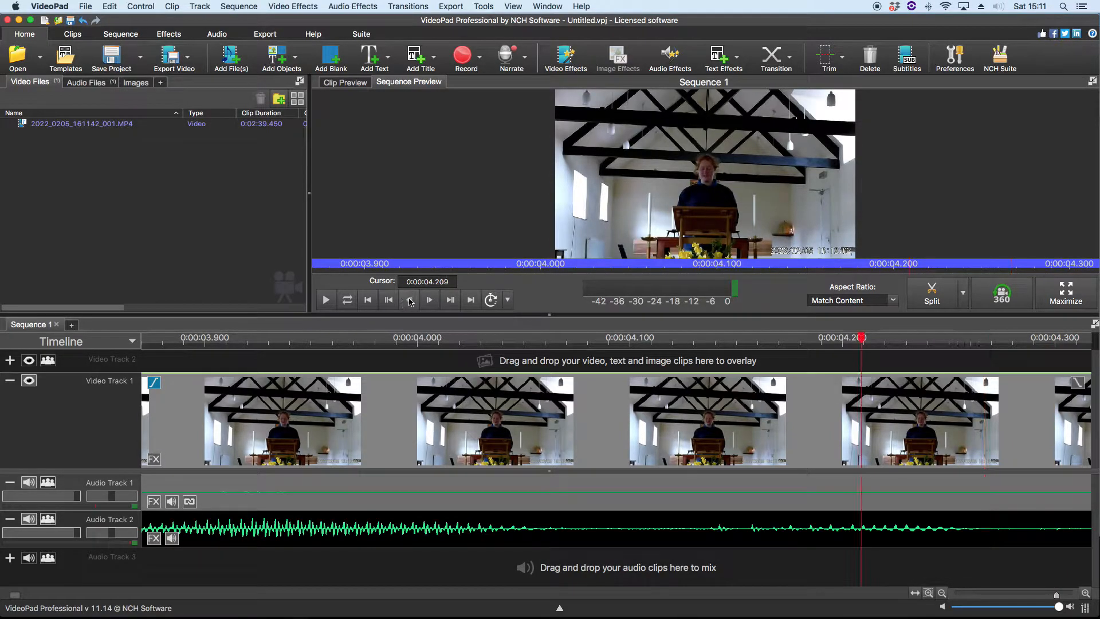
# Place the playback cursor at 0:00:01.000, try stepping a frame from the opening, and return it to the sequence start
pyautogui.click(434, 280)
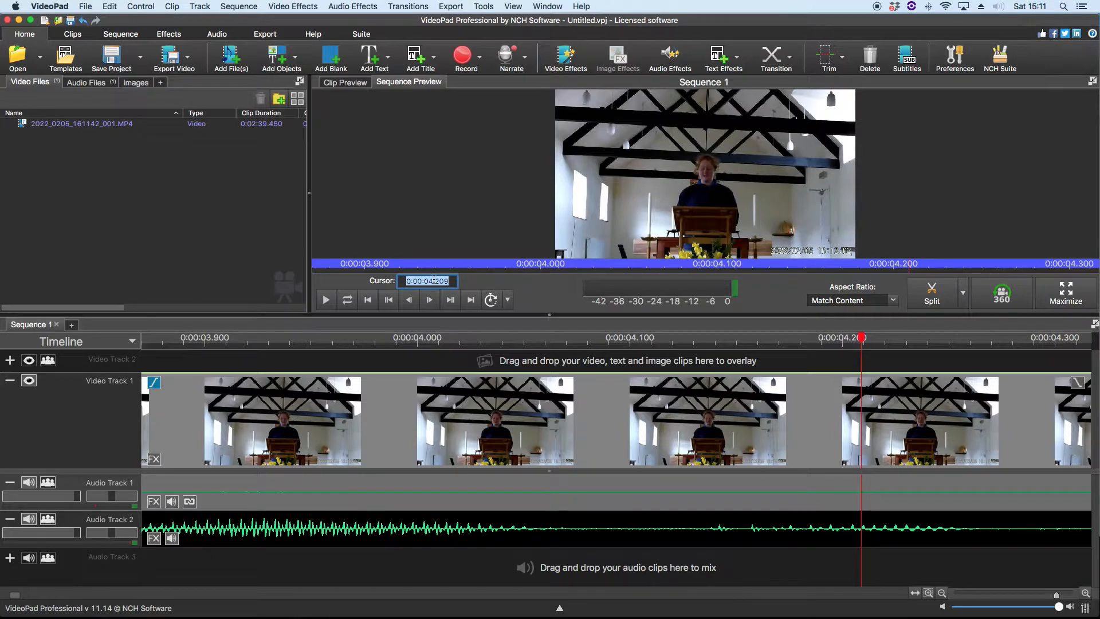
pyautogui.click(433, 280)
pyautogui.moveTo(453, 279); pyautogui.dragTo(425, 281)
pyautogui.write('01')
pyautogui.press('Return')
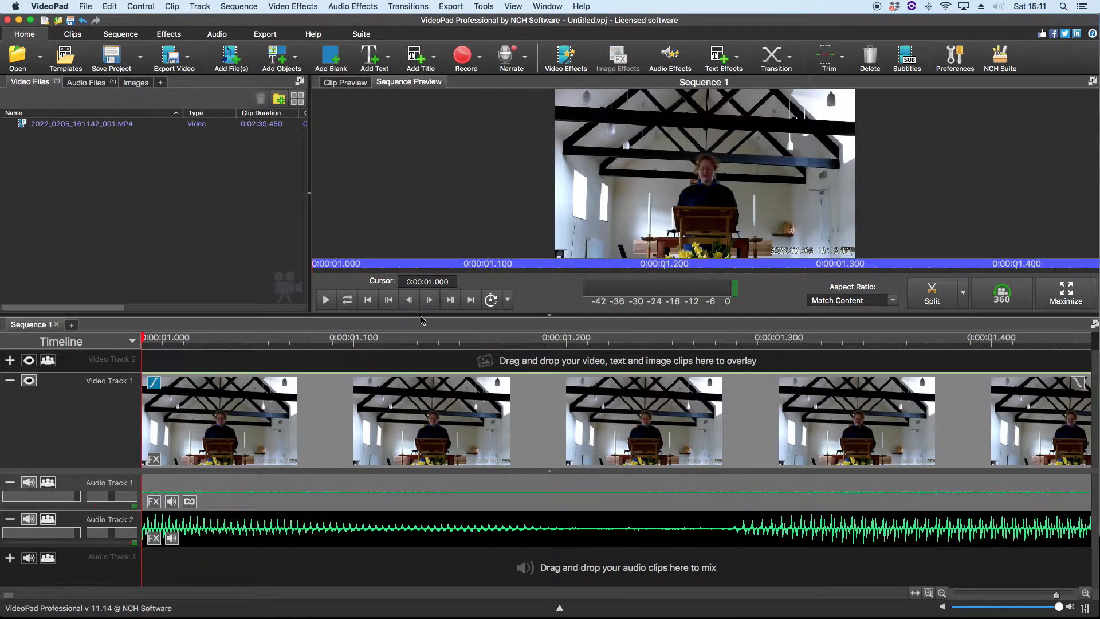
pyautogui.click(390, 302)
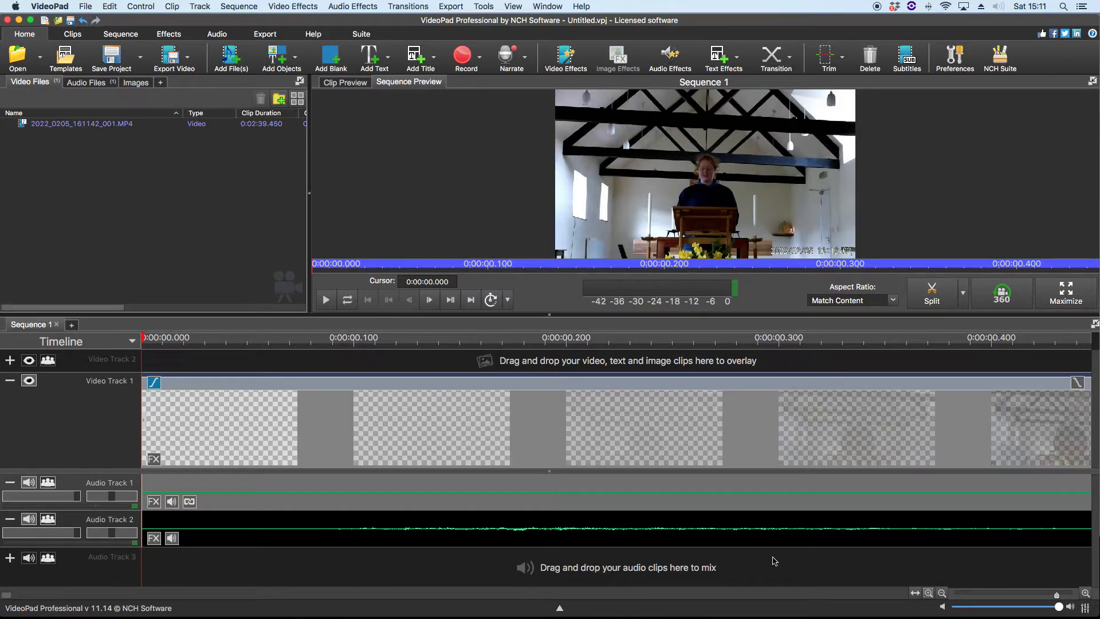
pyautogui.click(426, 299)
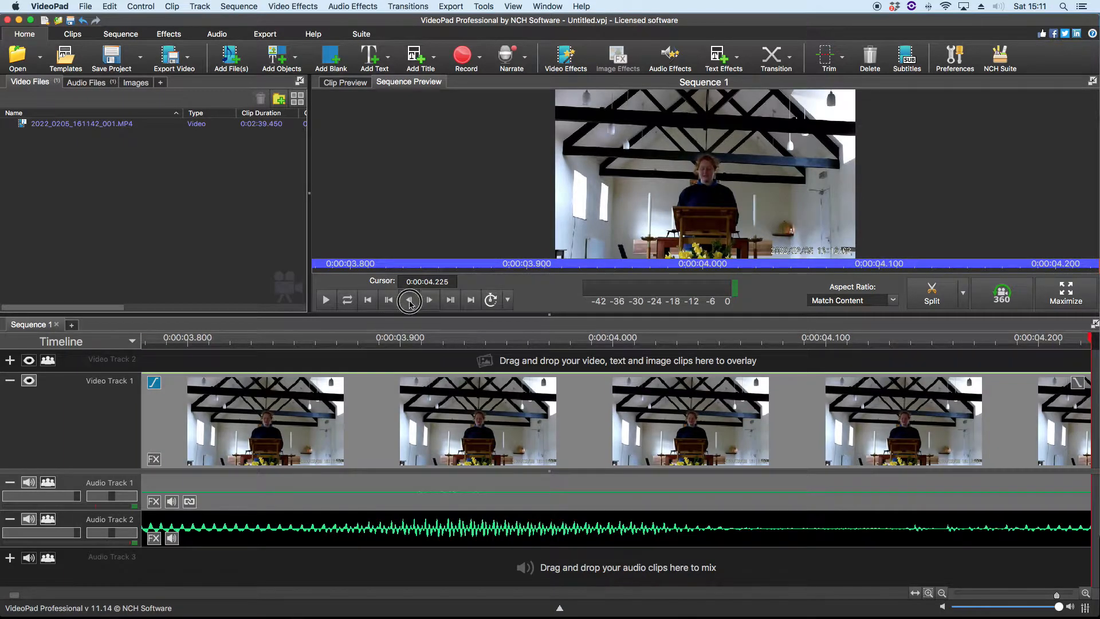
pyautogui.click(409, 299)
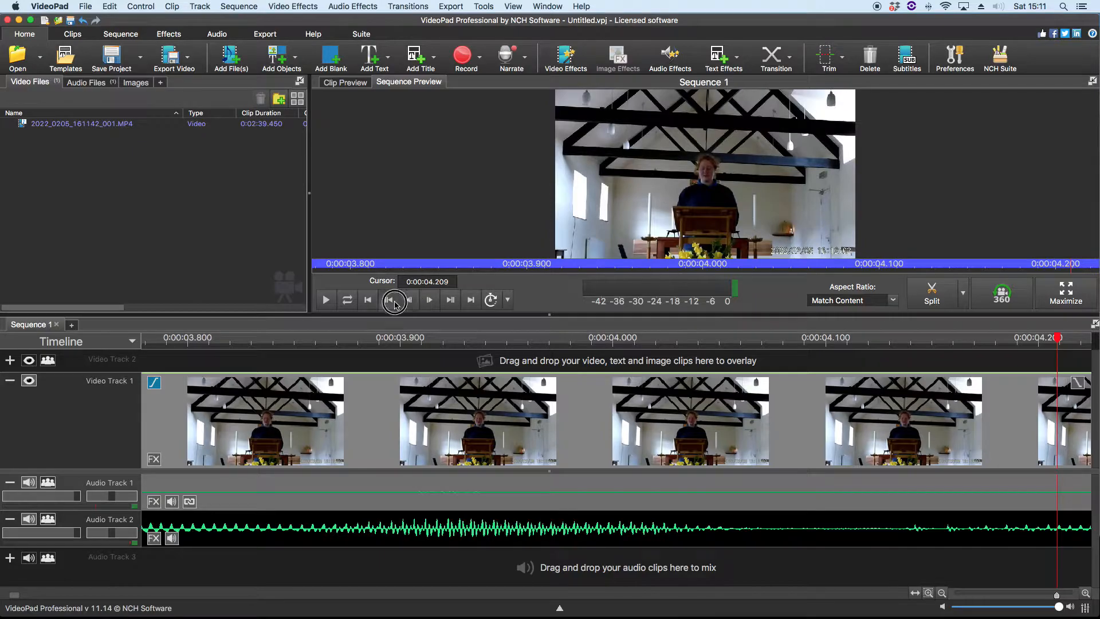
pyautogui.click(390, 300)
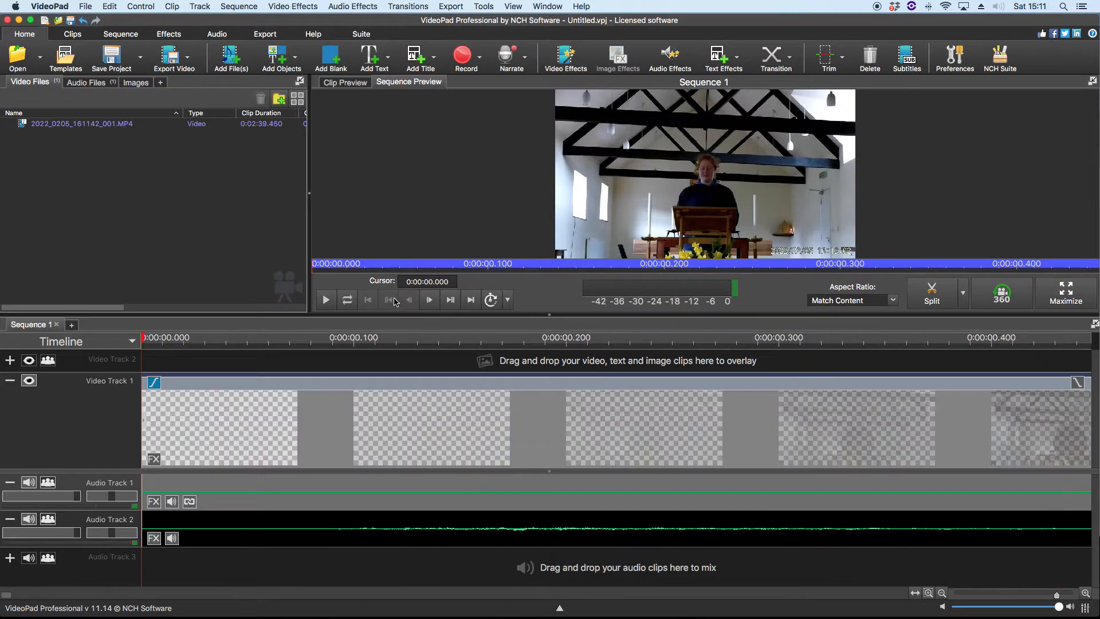
# Shorten the fade-in at the start of the Video Track 1 clip to about 0.6 s on the timeline
pyautogui.click(942, 594)
pyautogui.click(942, 593)
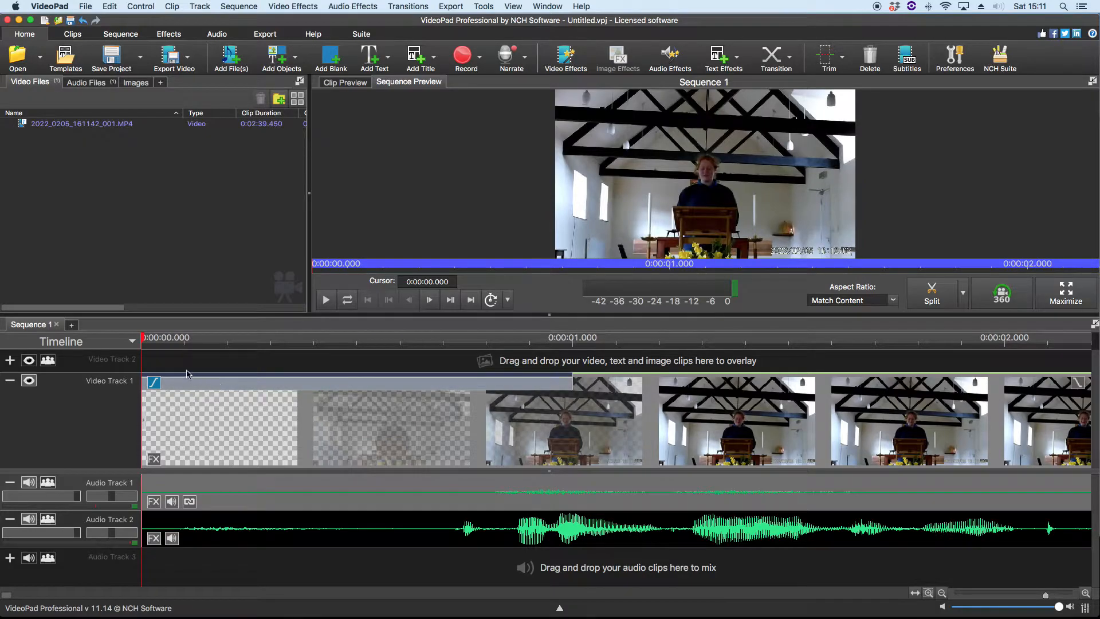
pyautogui.click(570, 380)
pyautogui.moveTo(570, 380); pyautogui.dragTo(408, 383)
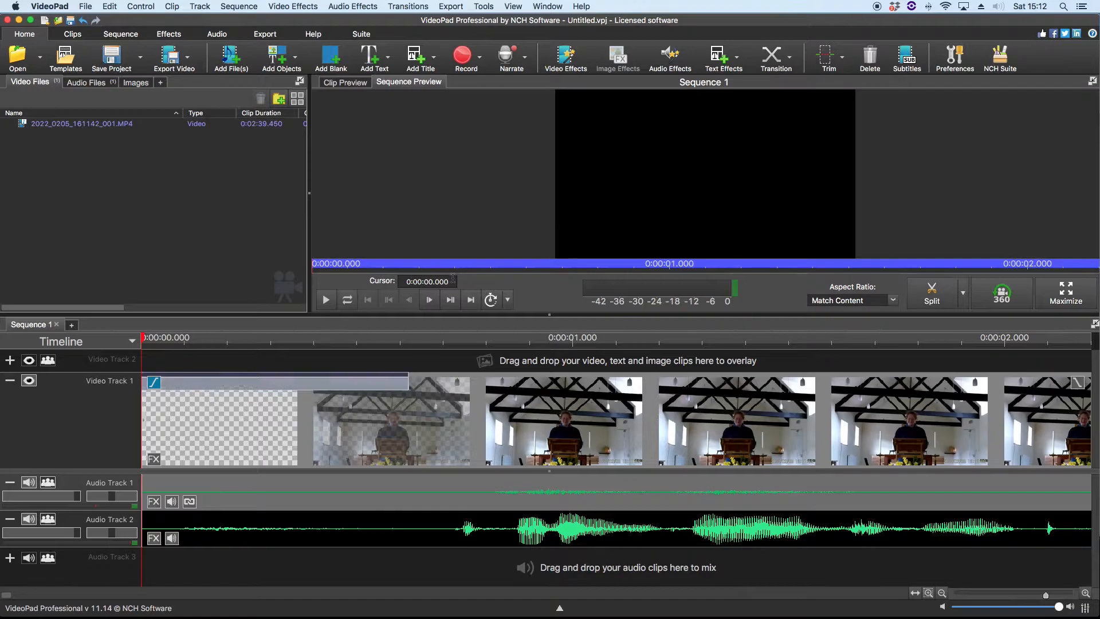
# Play the opening seconds to check the video fade-in, and shorten it further to about 0.5 s
pyautogui.click(326, 301)
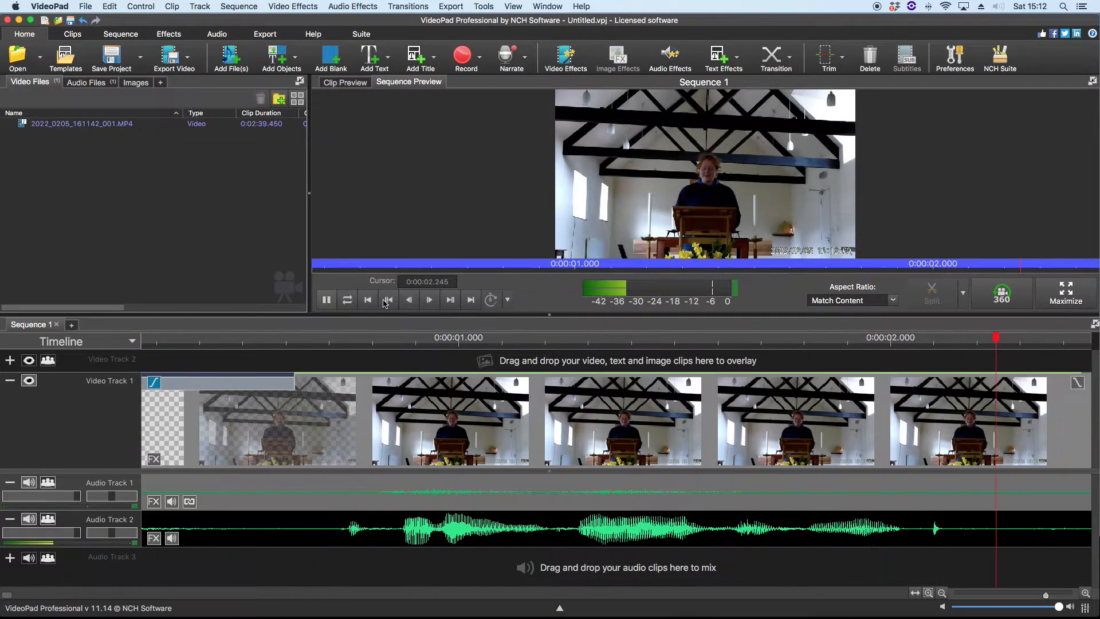
pyautogui.click(327, 300)
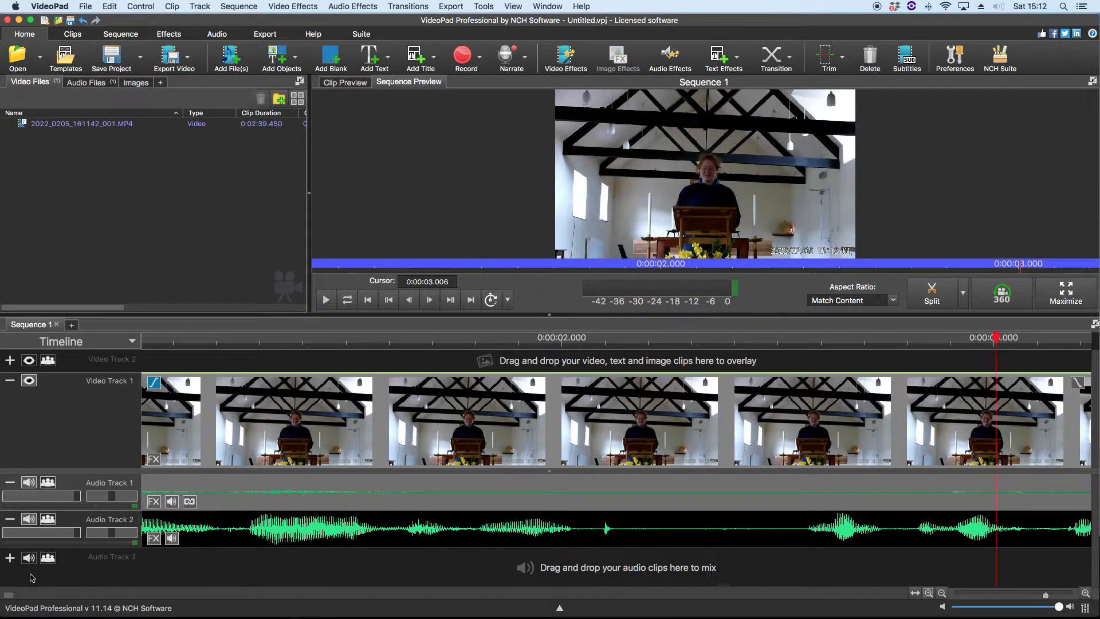
pyautogui.click(388, 300)
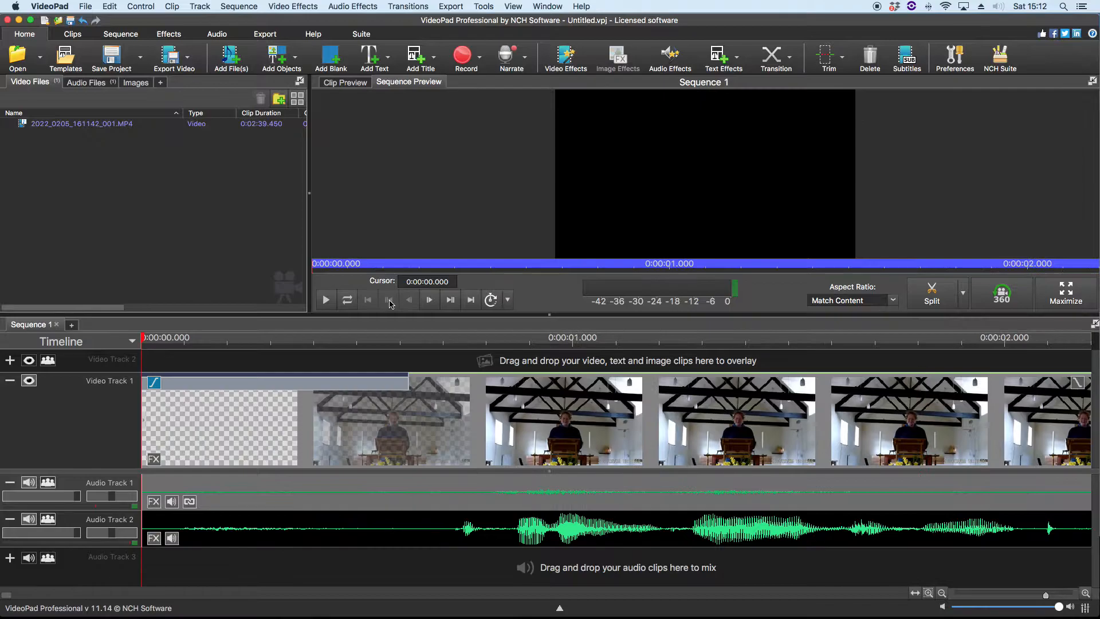
pyautogui.moveTo(404, 380); pyautogui.dragTo(374, 380)
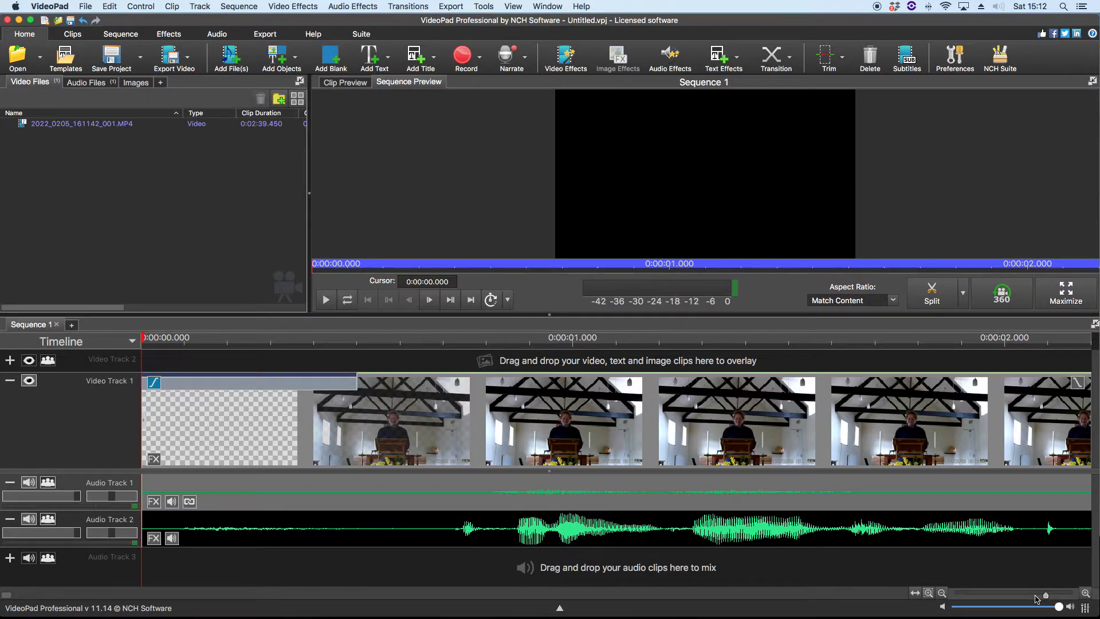
# Show the whole sequence on the timeline and examine the picture at several points between about 0:01:16 and 0:01:59
pyautogui.click(942, 593)
pyautogui.click(942, 593)
pyautogui.click(943, 593)
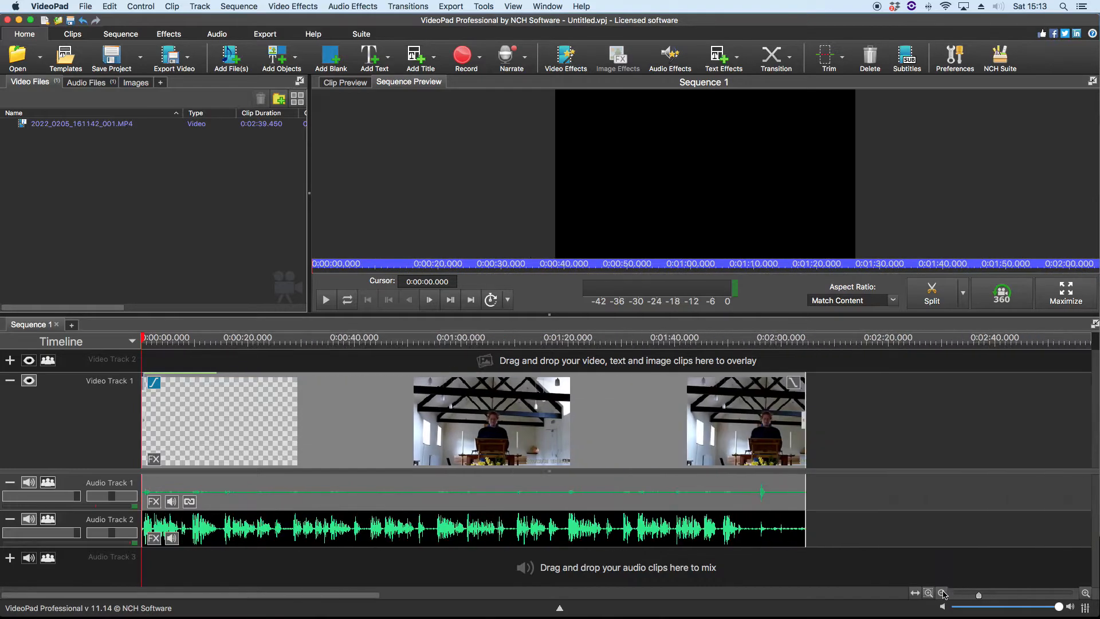
pyautogui.click(777, 338)
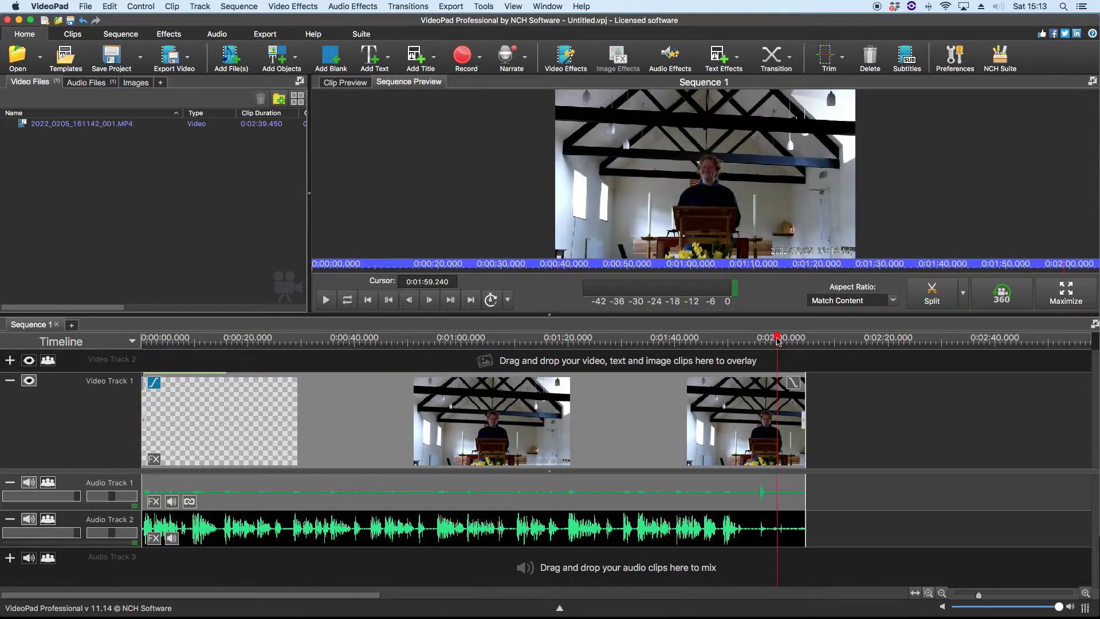
pyautogui.moveTo(778, 339)
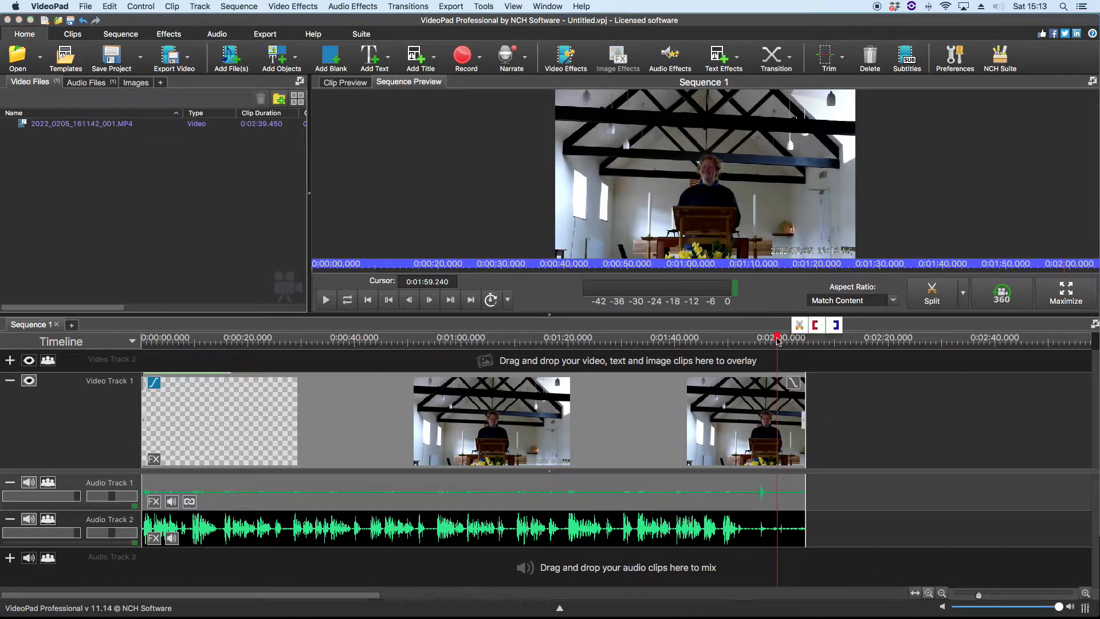
pyautogui.click(666, 338)
pyautogui.click(627, 339)
pyautogui.click(577, 341)
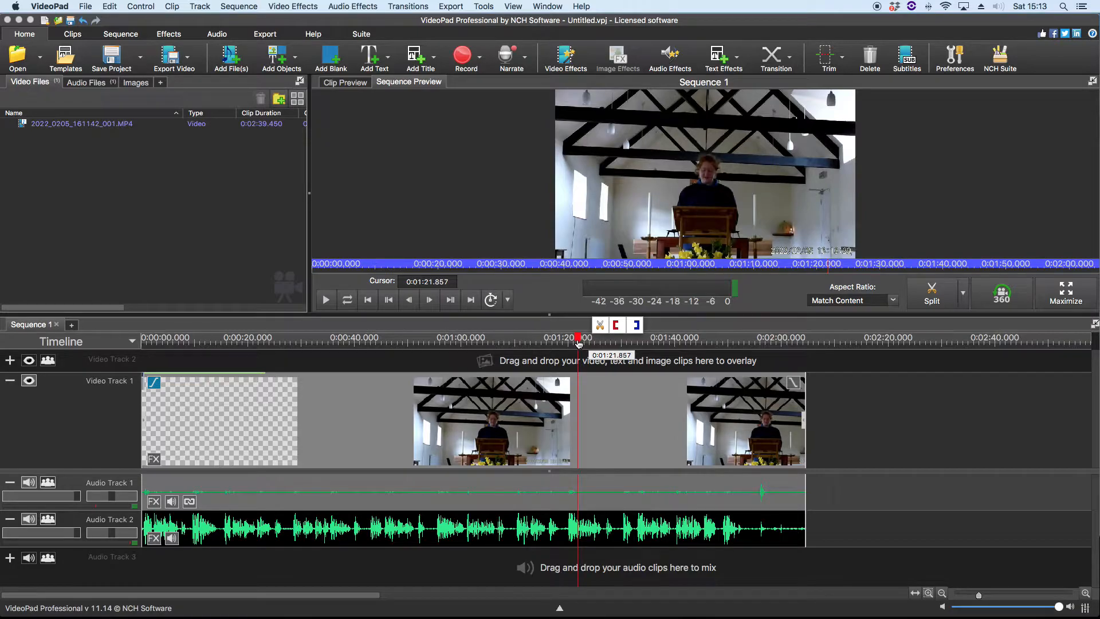
pyautogui.moveTo(558, 342); pyautogui.dragTo(548, 344)
pyautogui.click(531, 344)
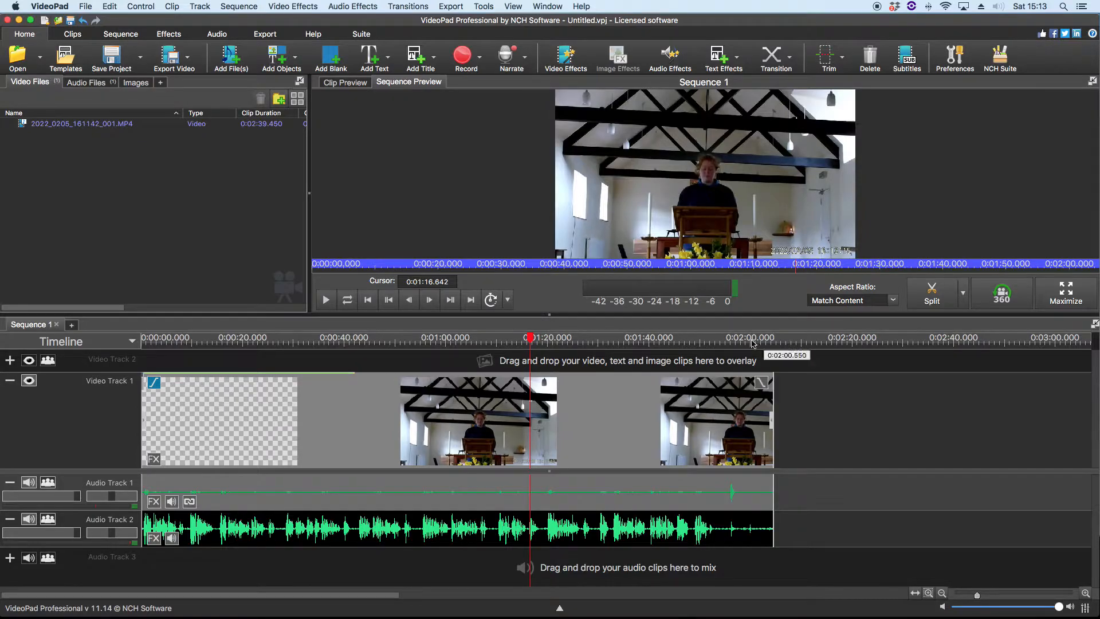
pyautogui.click(640, 339)
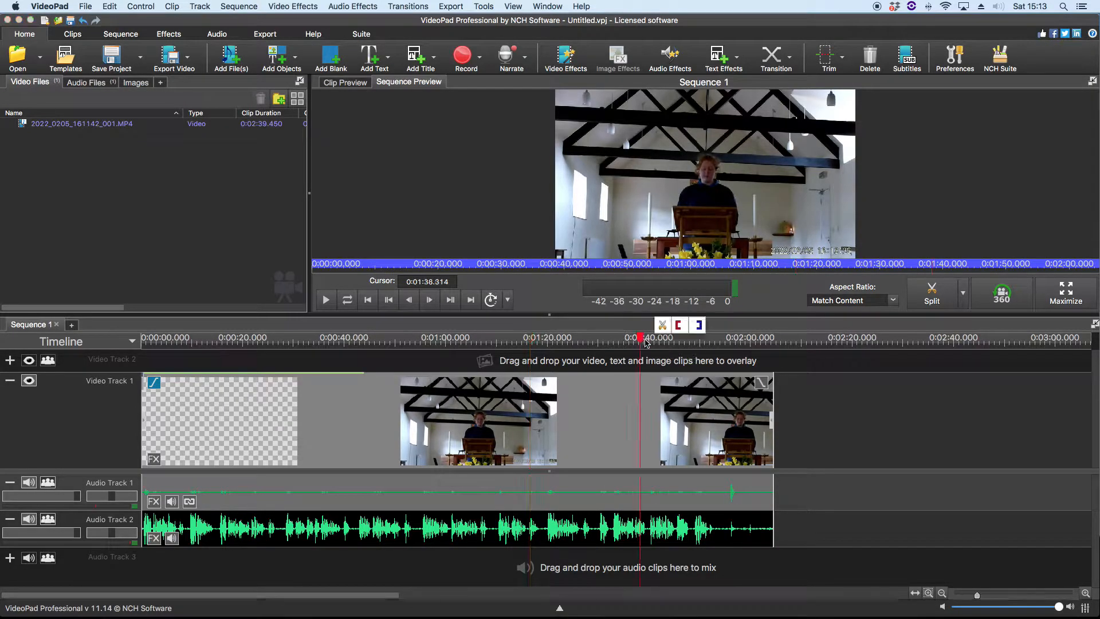
pyautogui.click(543, 340)
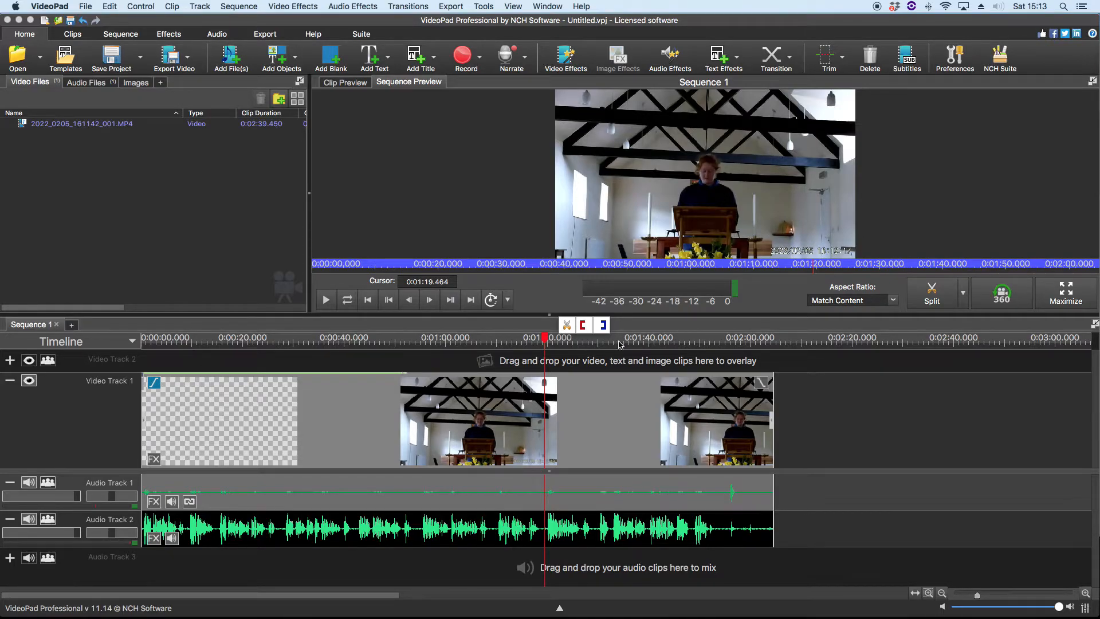
# Play two short passages of the sequence from about 0:01:36 onwards to locate the end of the speech
pyautogui.click(600, 343)
pyautogui.click(628, 343)
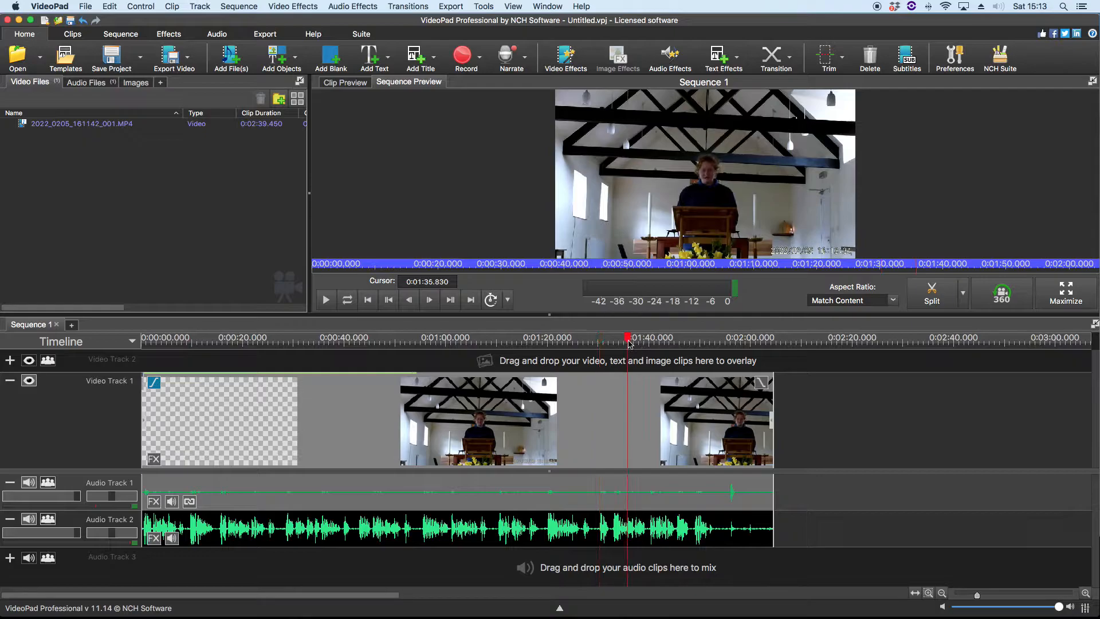
pyautogui.press('space')
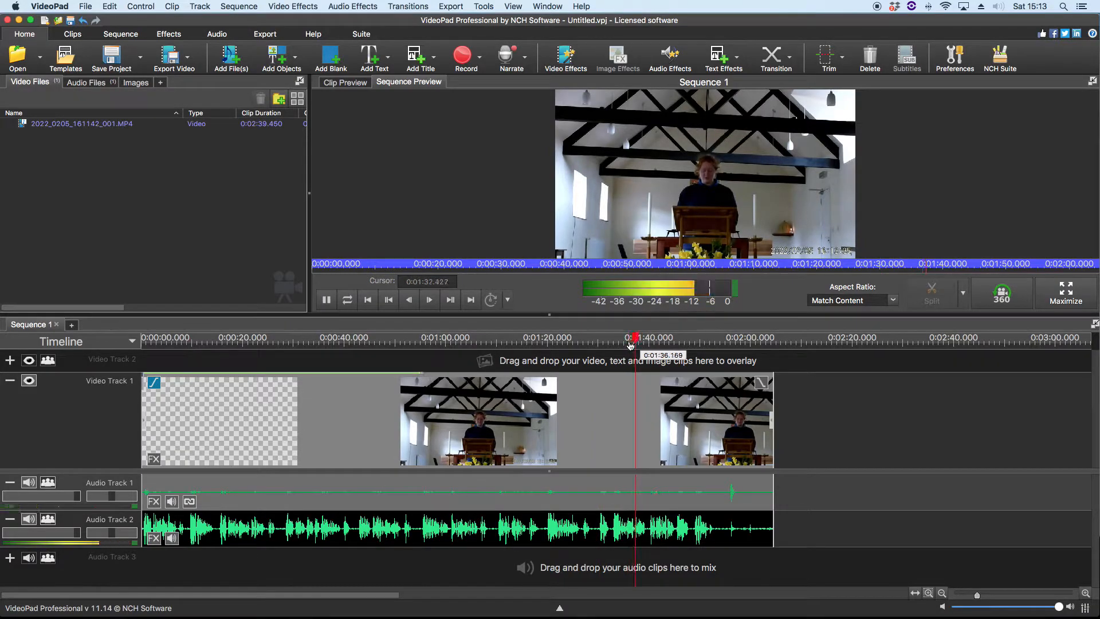
pyautogui.press('space')
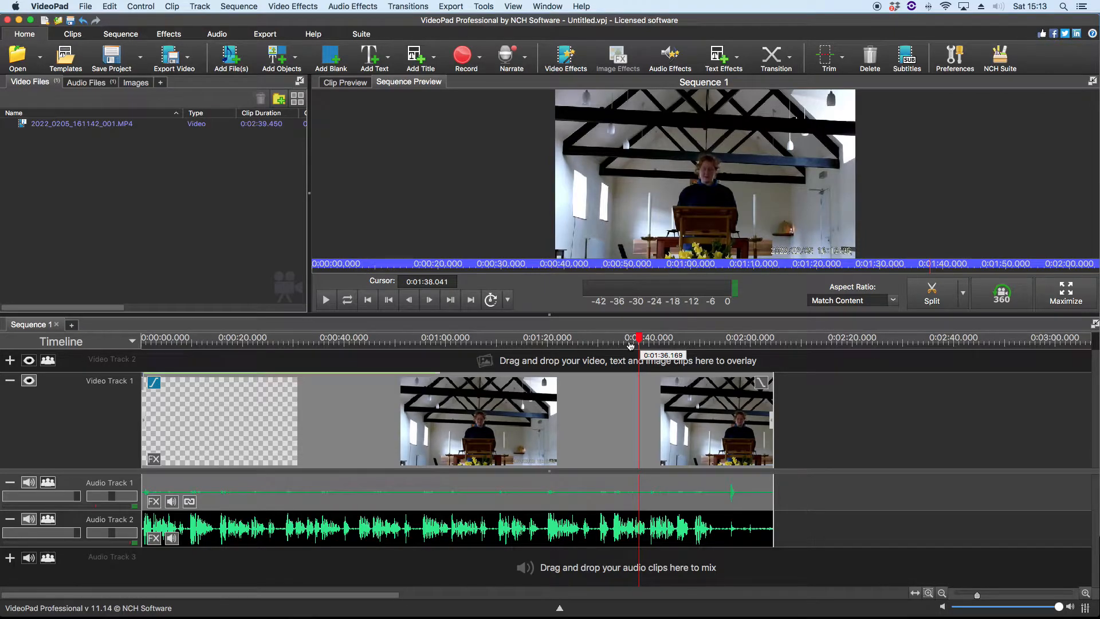
pyautogui.click(661, 343)
pyautogui.press('space')
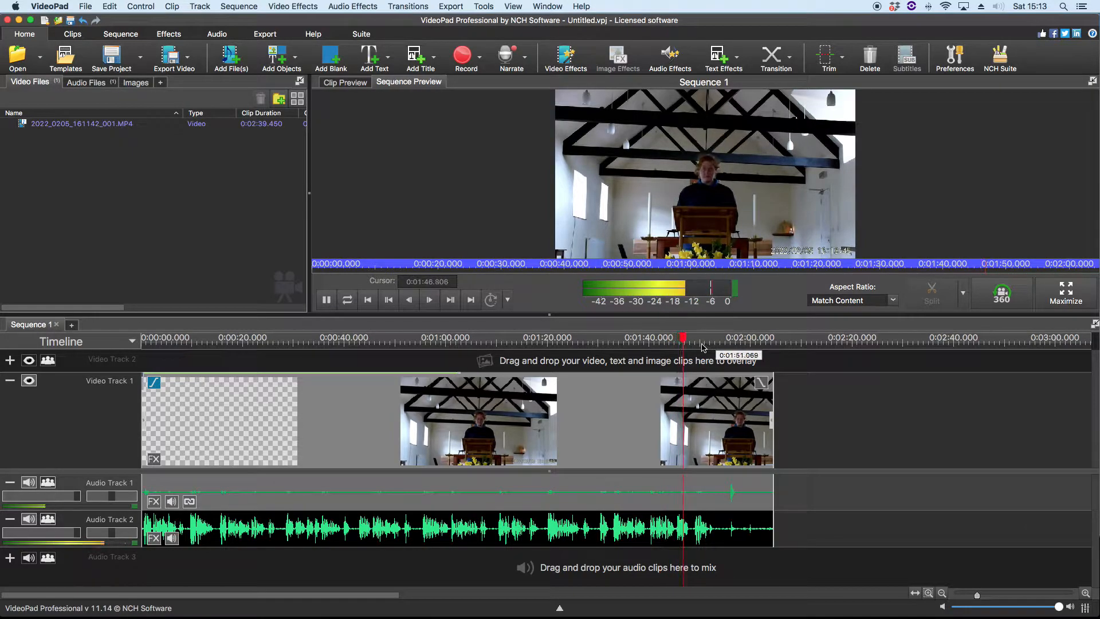
pyautogui.press('space')
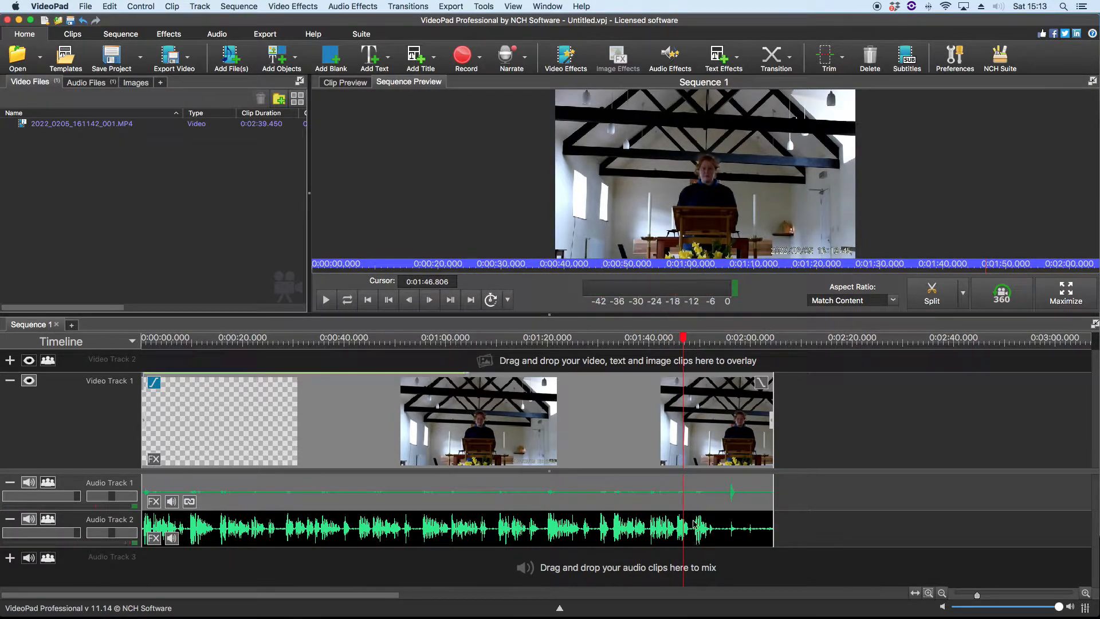
# Play the sequence from about 0:01:50 and stop just after the speech ends, at about 0:01:54
pyautogui.click(691, 340)
pyautogui.click(698, 340)
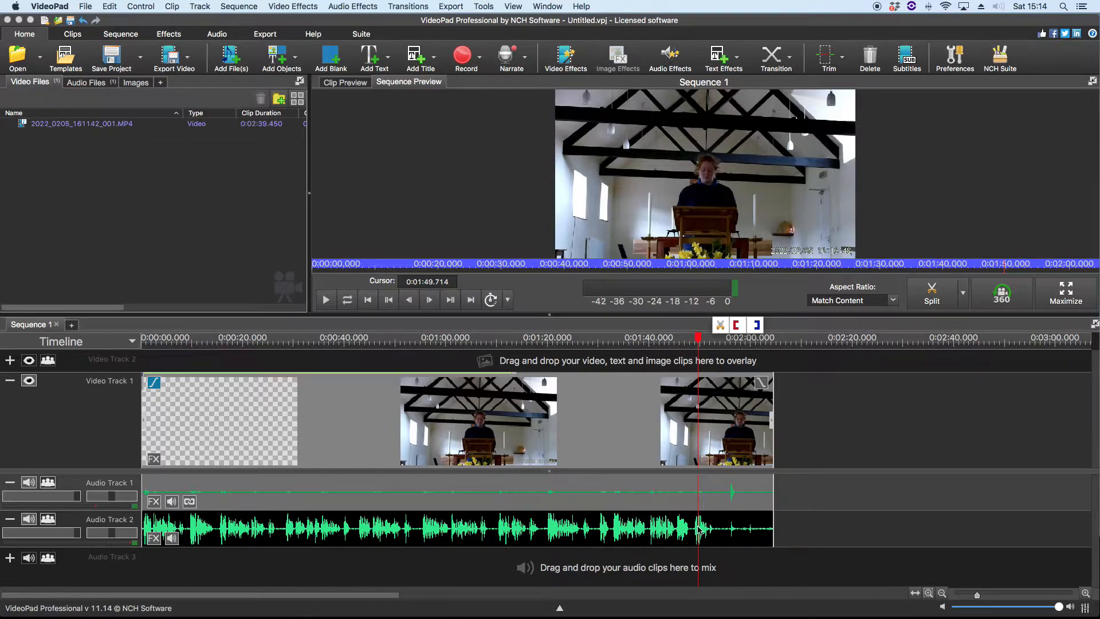
pyautogui.press('space')
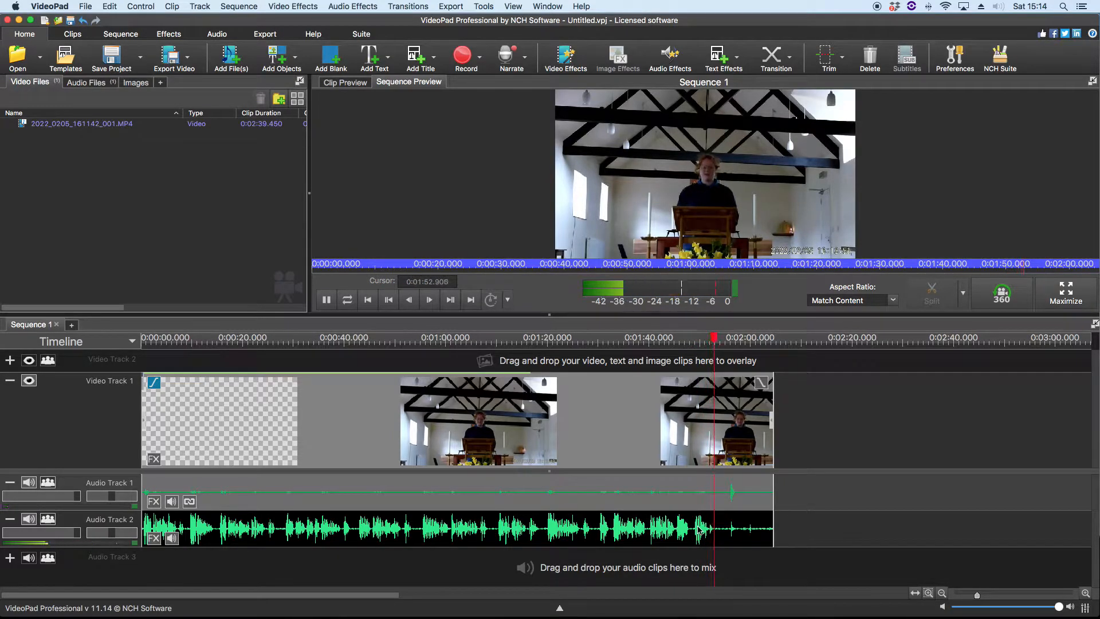
pyautogui.press('space')
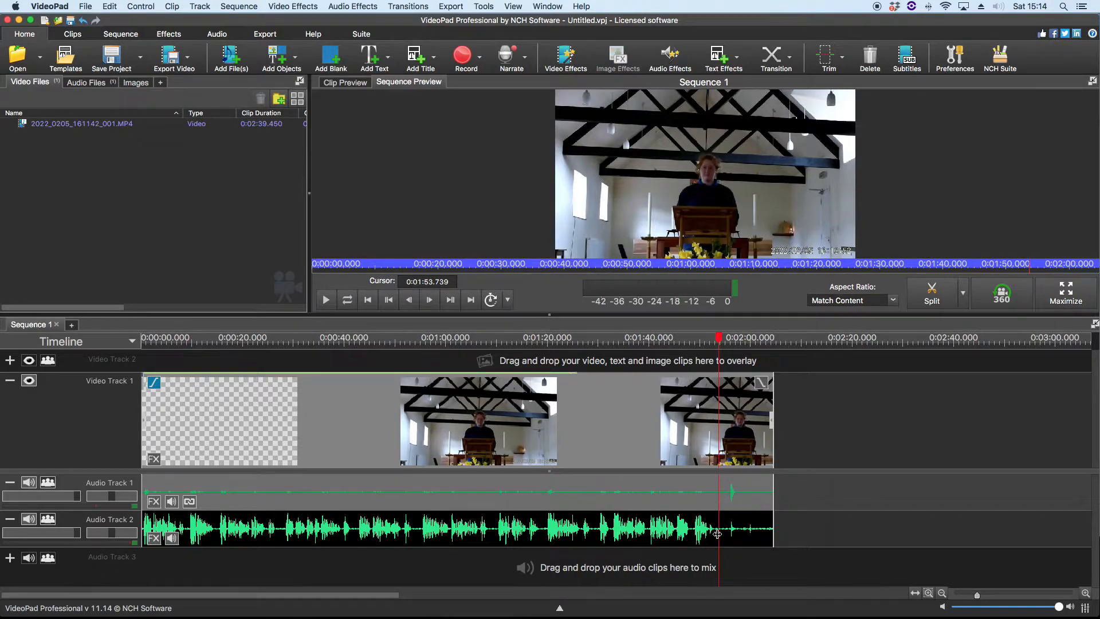
# Select the clips on both audio tracks with the linked video and set their end time to the playhead at 0:01:53.739
pyautogui.click(694, 488)
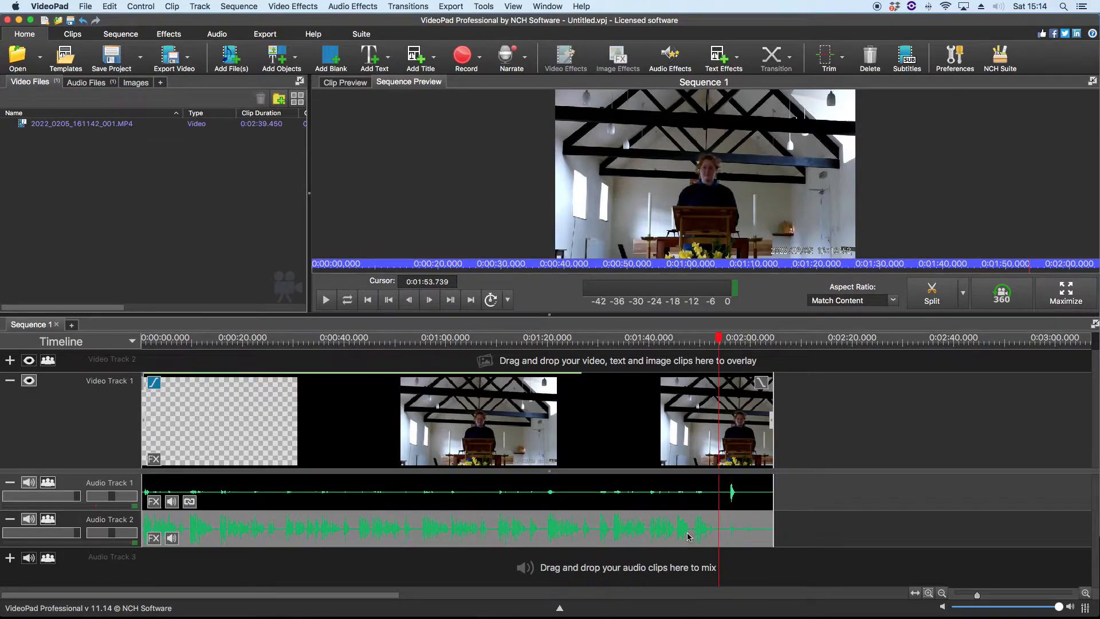
pyautogui.click(694, 488)
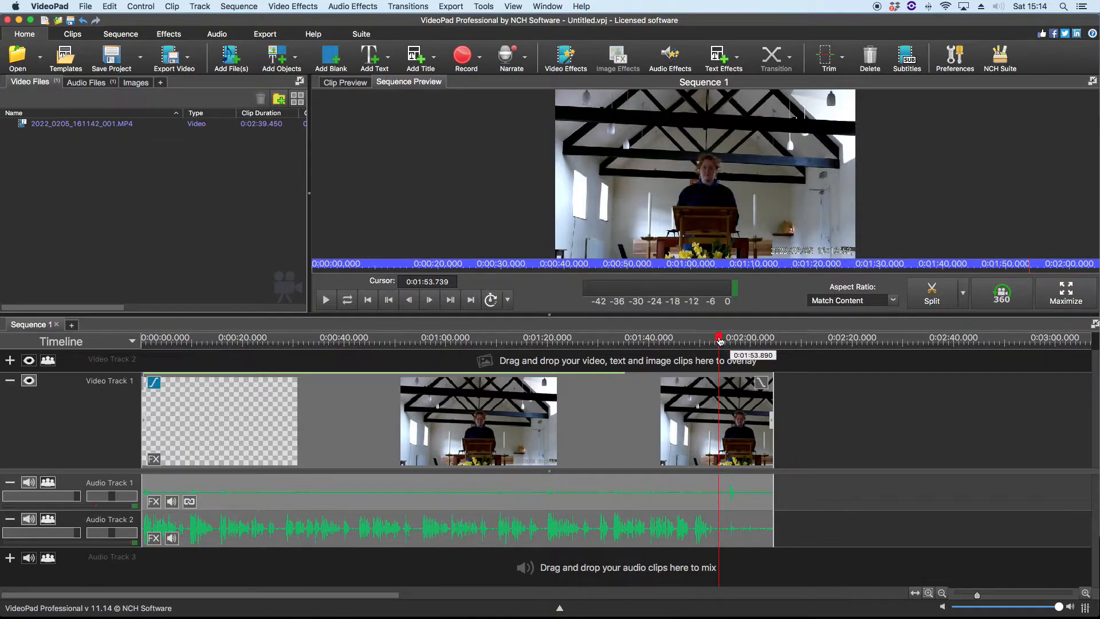
pyautogui.moveTo(721, 339)
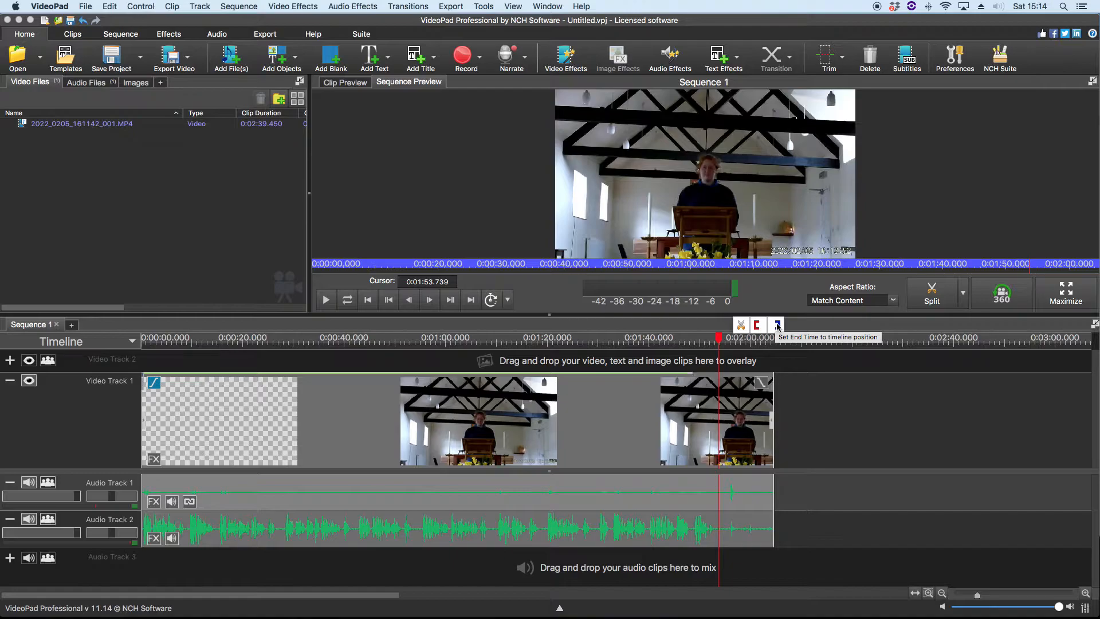
pyautogui.click(777, 326)
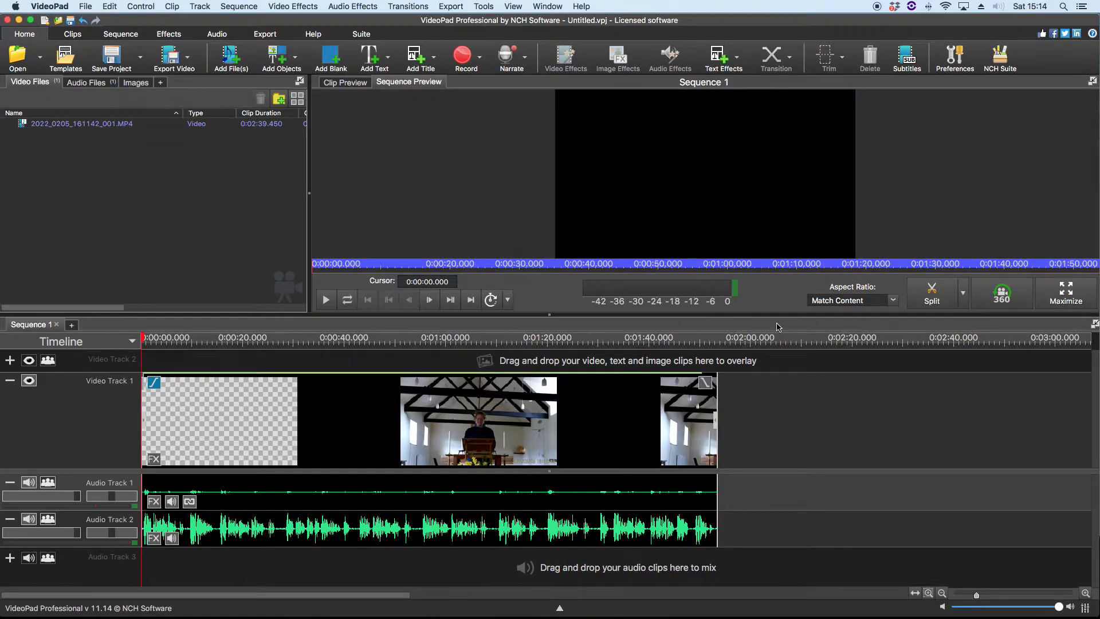
# Play the trimmed sequence from about 0:01:44 to its end to check the new ending
pyautogui.click(679, 339)
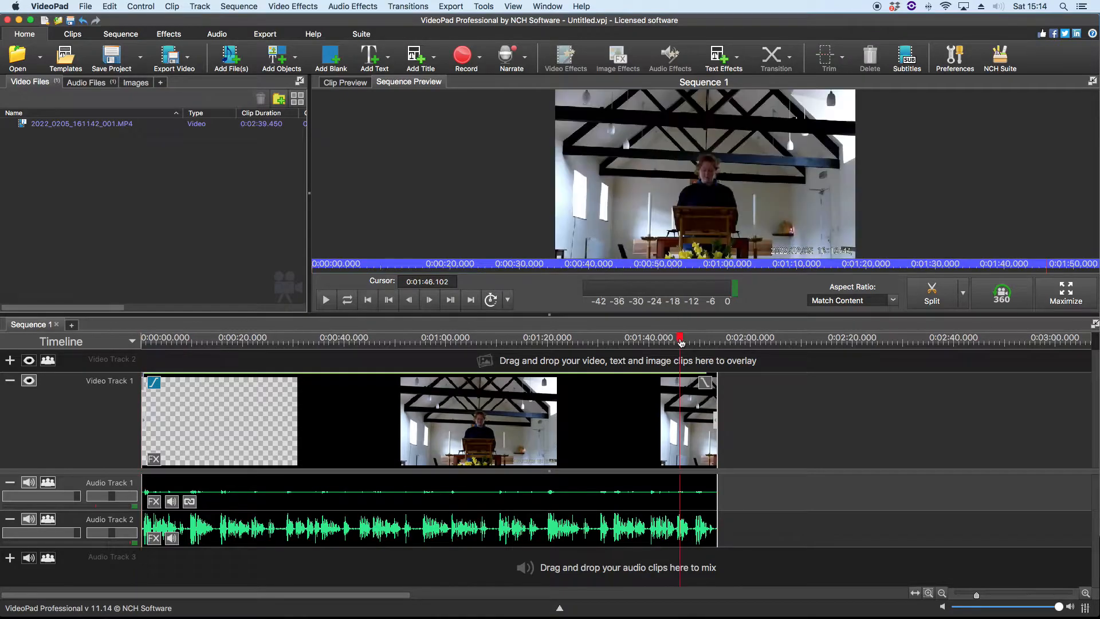
pyautogui.click(671, 341)
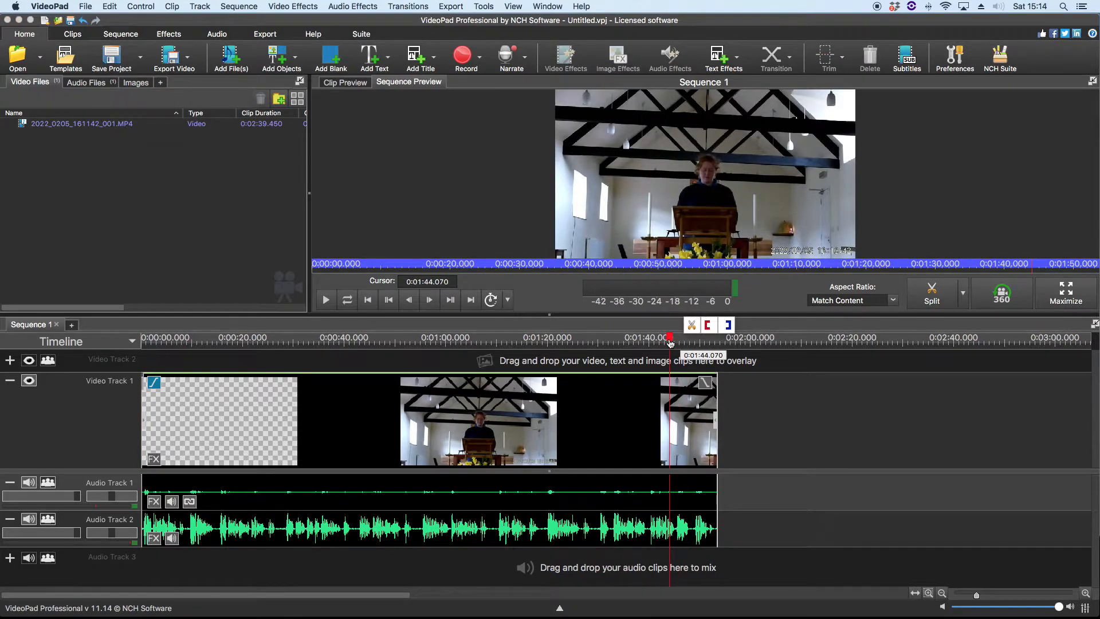
pyautogui.press('space')
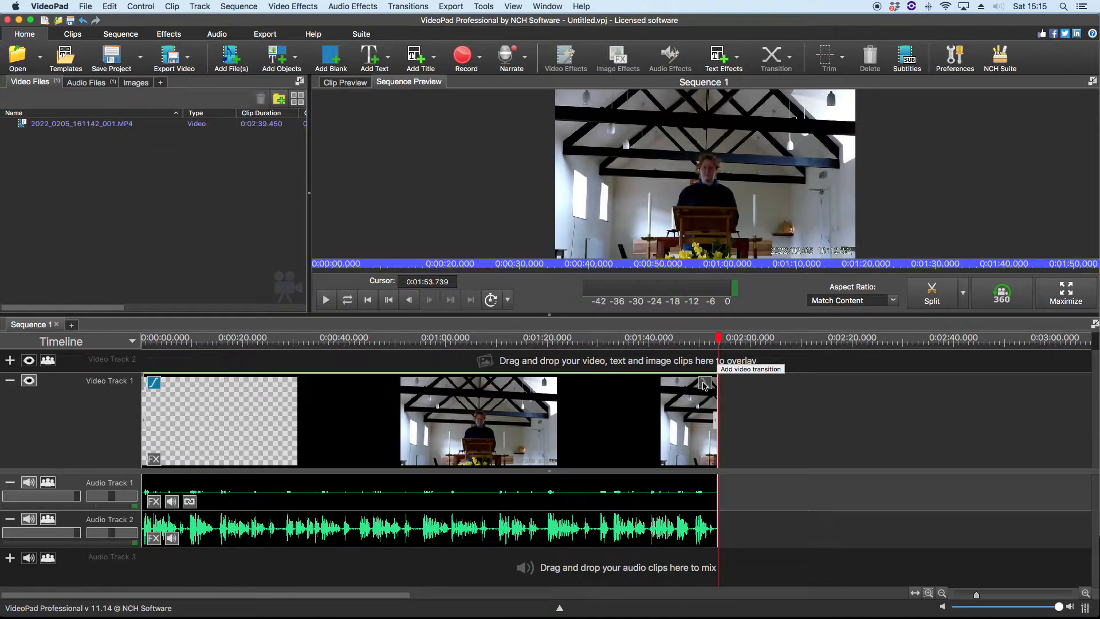
# Add a 1-second Fade Out transition at the end of the Video Track 1 clip and play the last seconds to check it
pyautogui.click(703, 385)
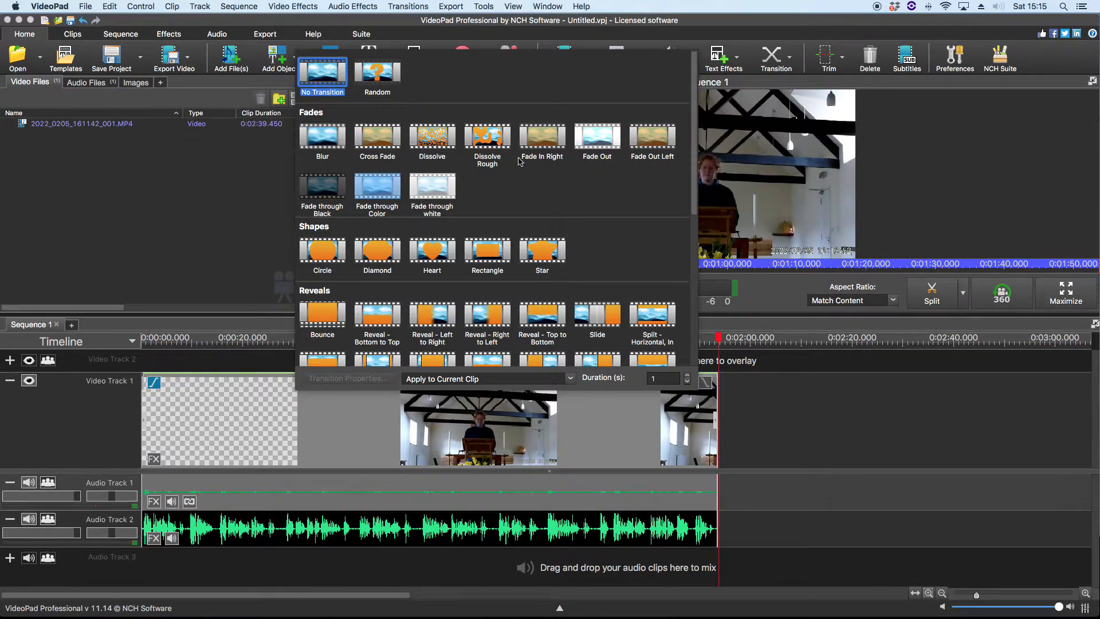
pyautogui.click(597, 139)
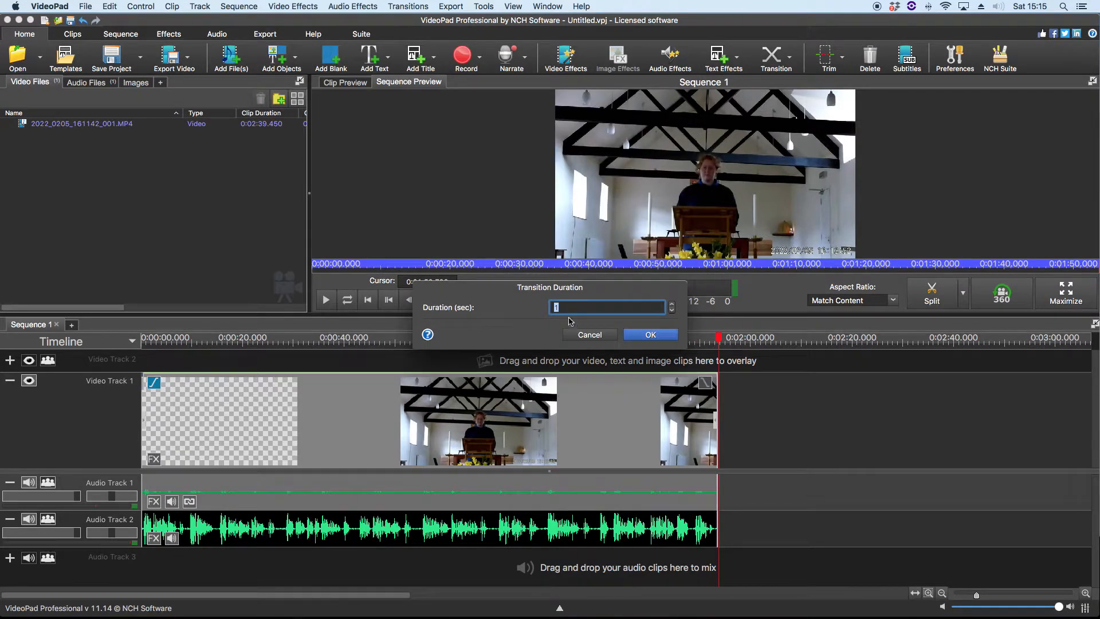
pyautogui.click(663, 337)
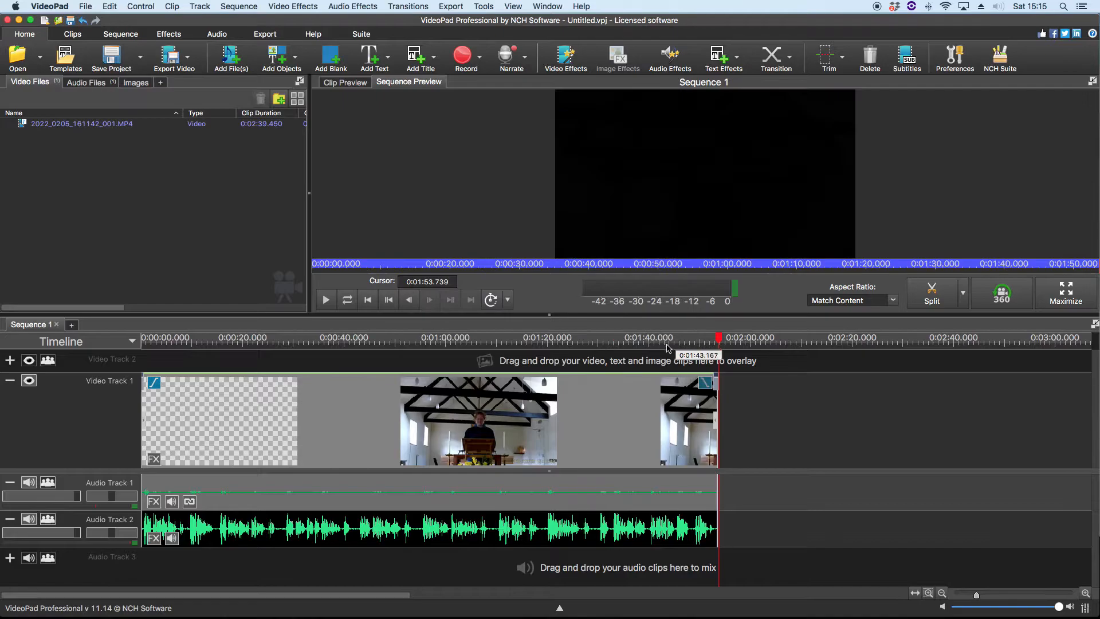
pyautogui.click(694, 345)
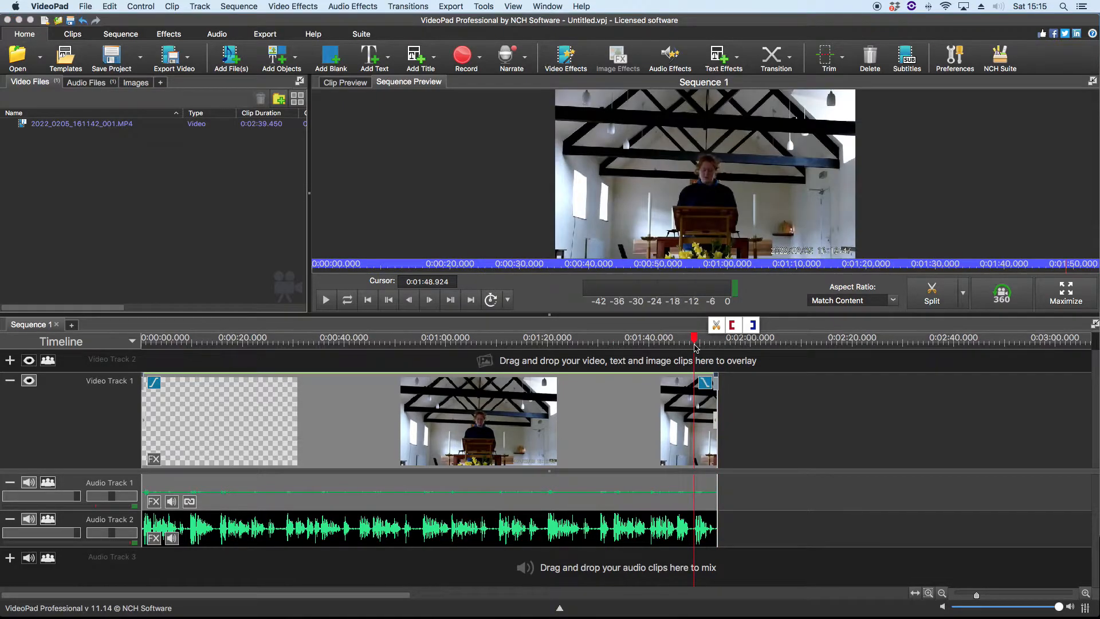
pyautogui.press('space')
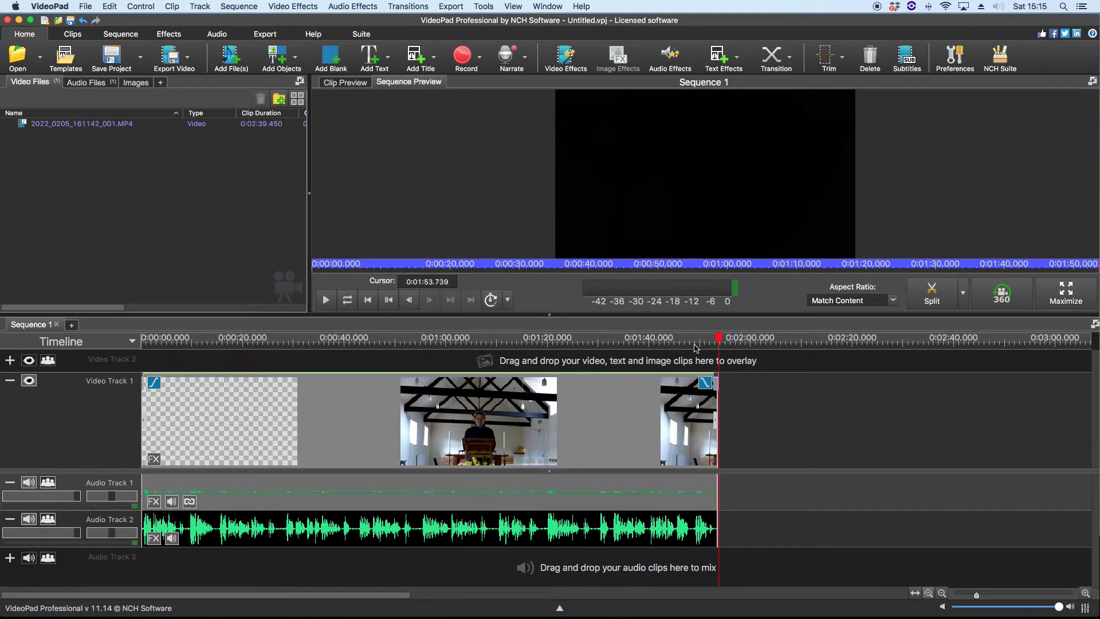
# Show more of the timeline and play from about 0:00:14 to listen to the two audio tracks together
pyautogui.click(977, 595)
pyautogui.moveTo(977, 595); pyautogui.dragTo(969, 596)
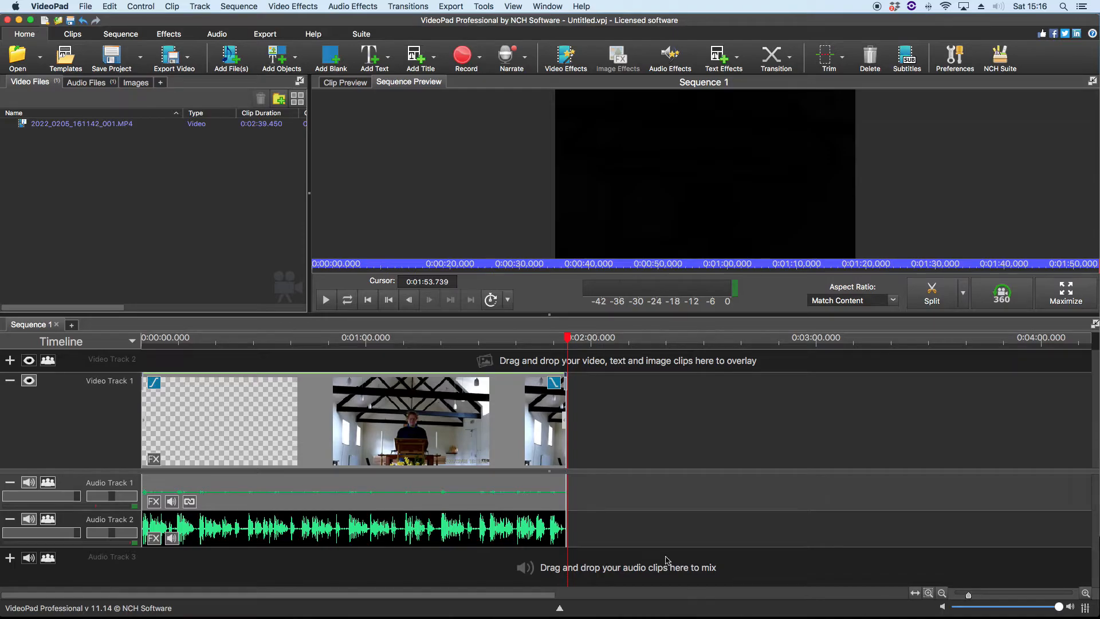
pyautogui.click(194, 344)
pyautogui.moveTo(194, 347)
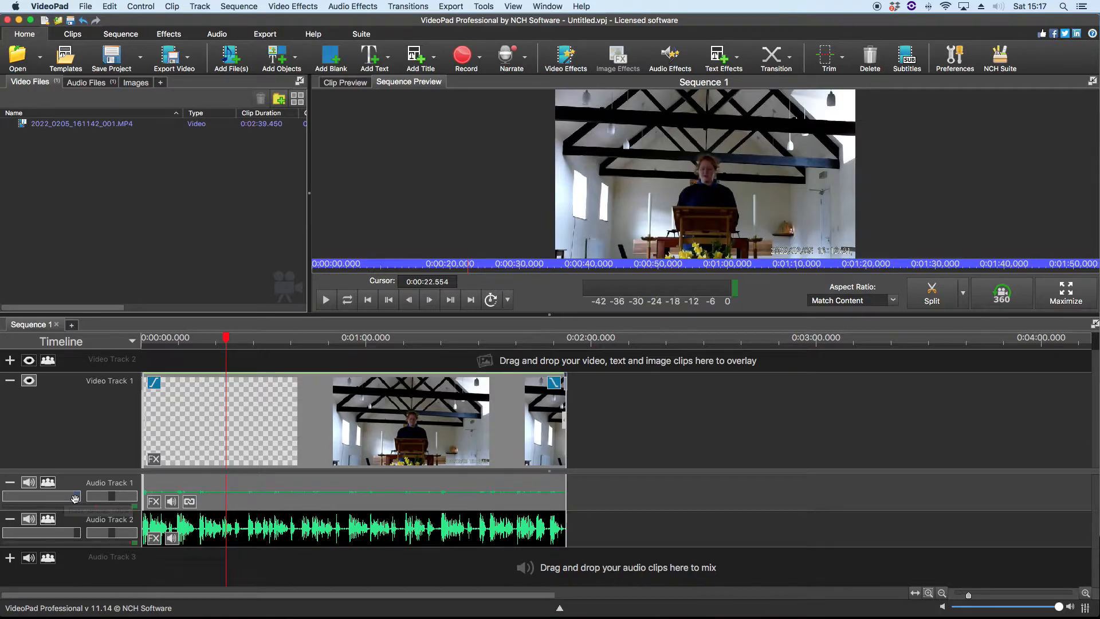
# Compare the audio tracks during playback by lowering and restoring Audio Track 1's volume and muting and unmuting each track
pyautogui.press('space')
pyautogui.moveTo(75, 497); pyautogui.dragTo(36, 498)
pyautogui.click(170, 539)
pyautogui.click(568, 344)
pyautogui.click(28, 519)
pyautogui.click(29, 520)
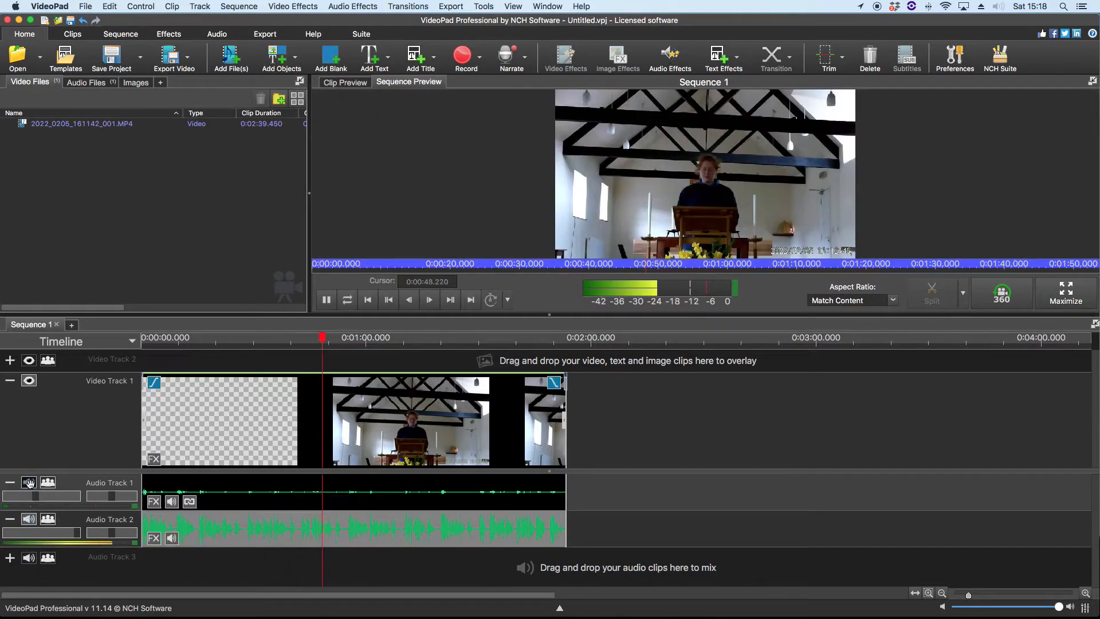
pyautogui.click(29, 483)
pyautogui.click(29, 483)
pyautogui.moveTo(36, 496); pyautogui.dragTo(81, 534)
pyautogui.press('space')
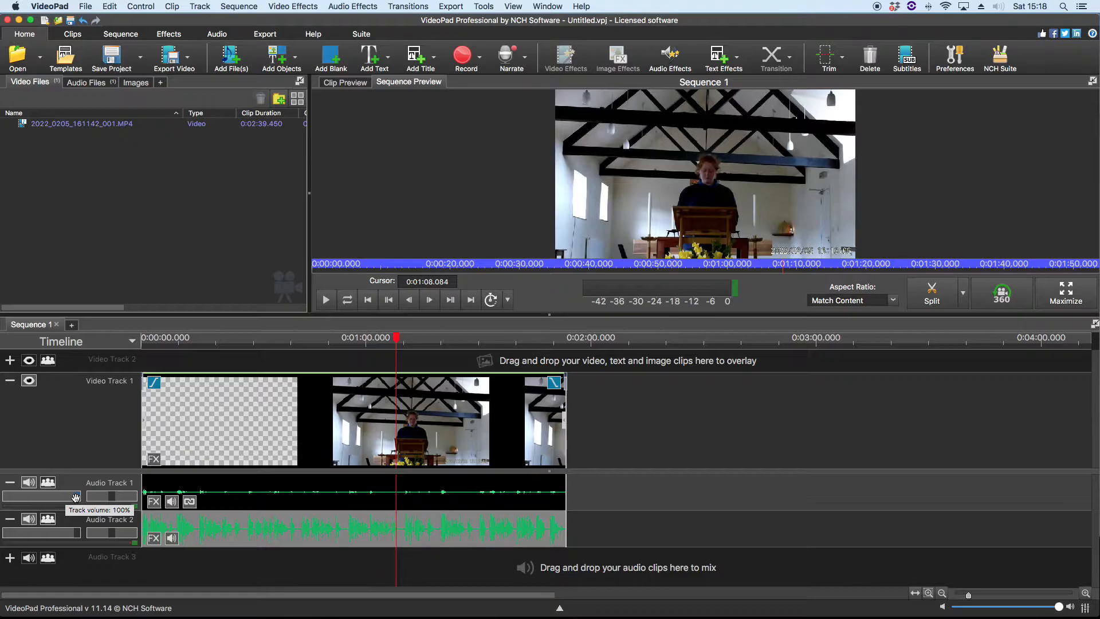
# Mute Audio Track 1 and play a short passage from about 0:01:08 to hear only Audio Track 2
pyautogui.click(29, 482)
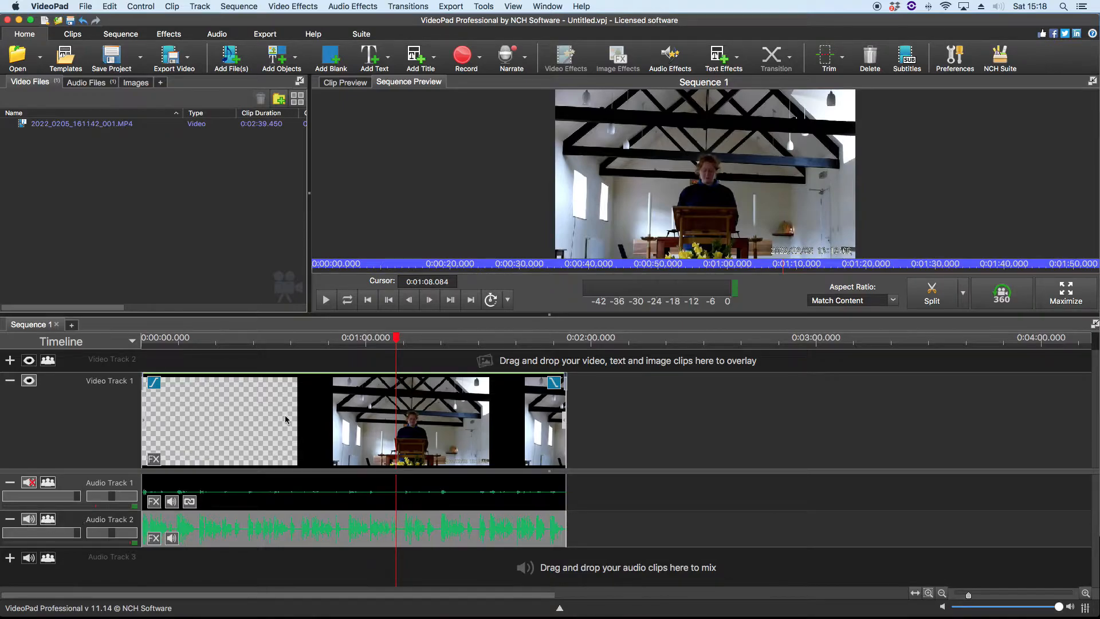
pyautogui.press('space')
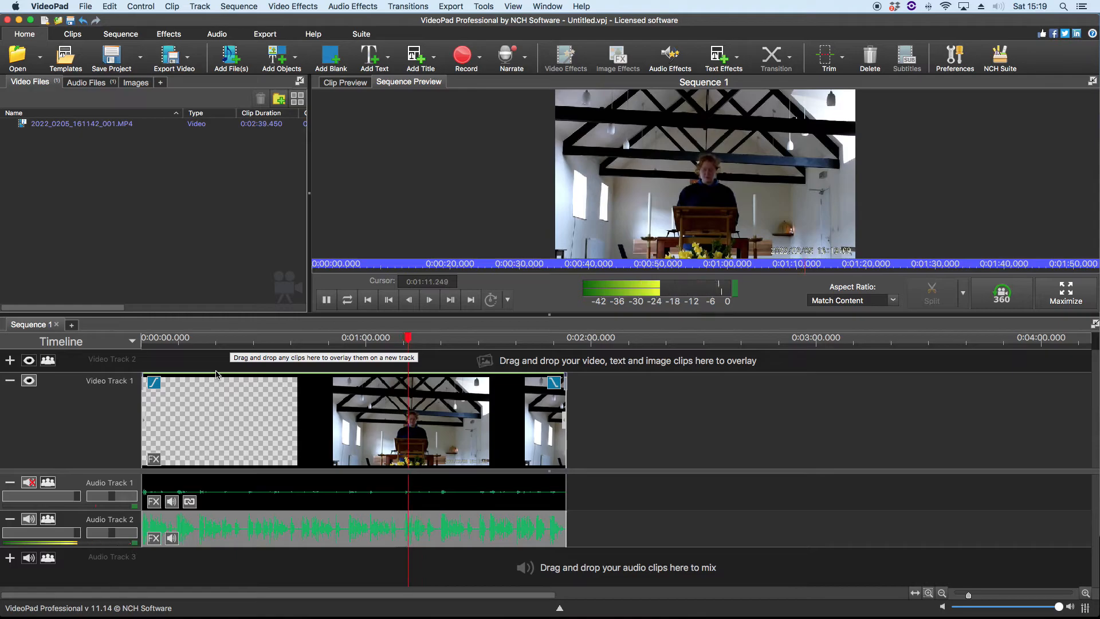
pyautogui.press('space')
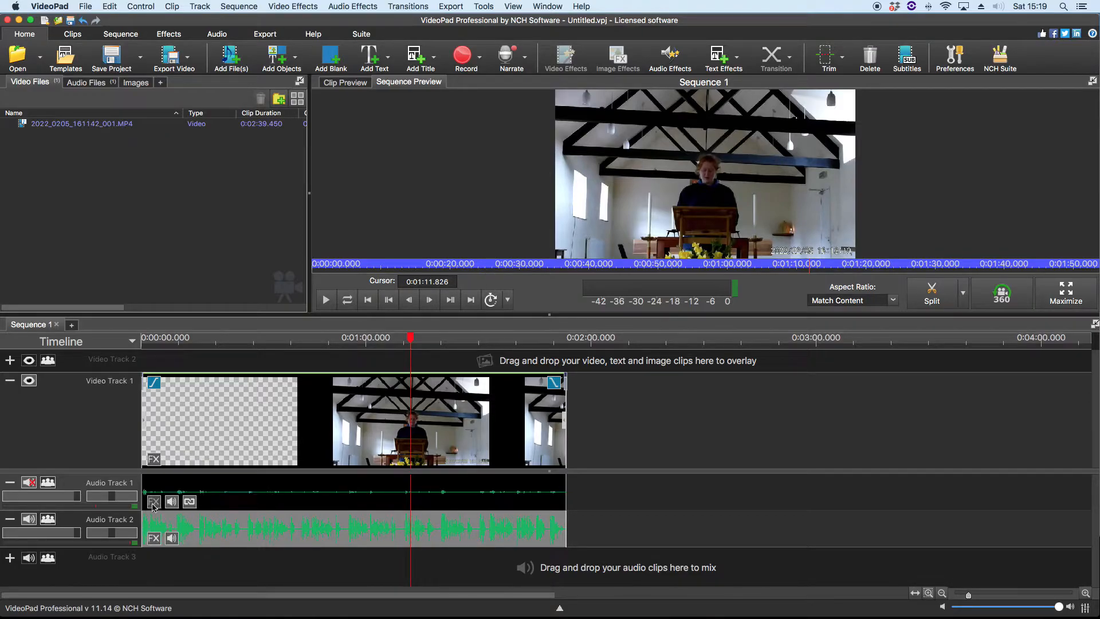
# Open the effects of the FILE_006.MP3 clip on Audio Track 2 and add a Compressor effect
pyautogui.click(154, 538)
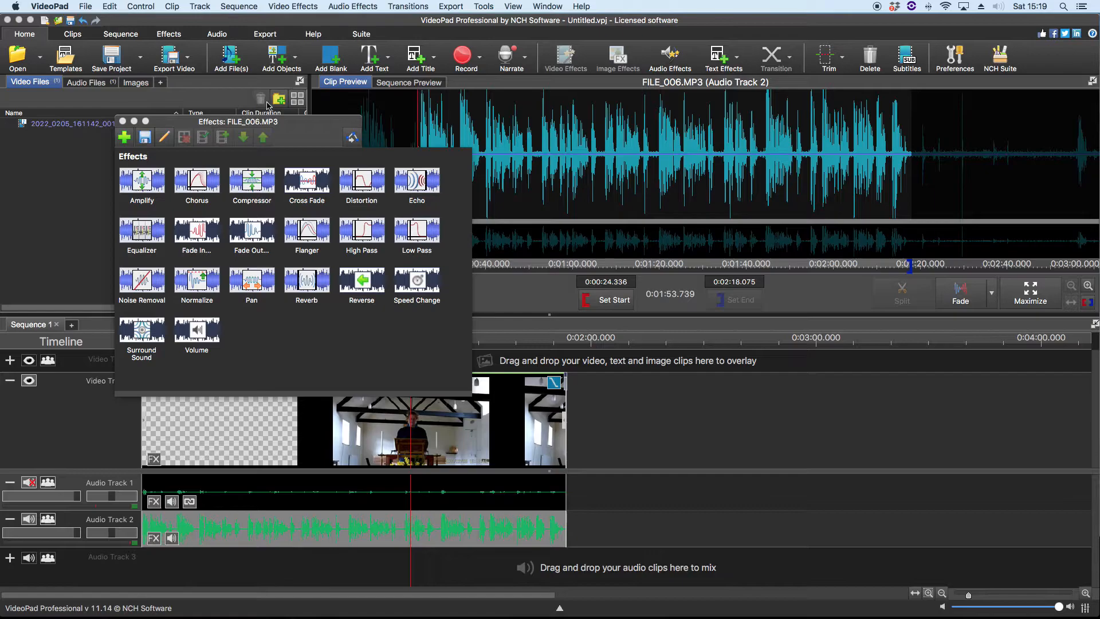
pyautogui.moveTo(261, 119); pyautogui.dragTo(234, 159)
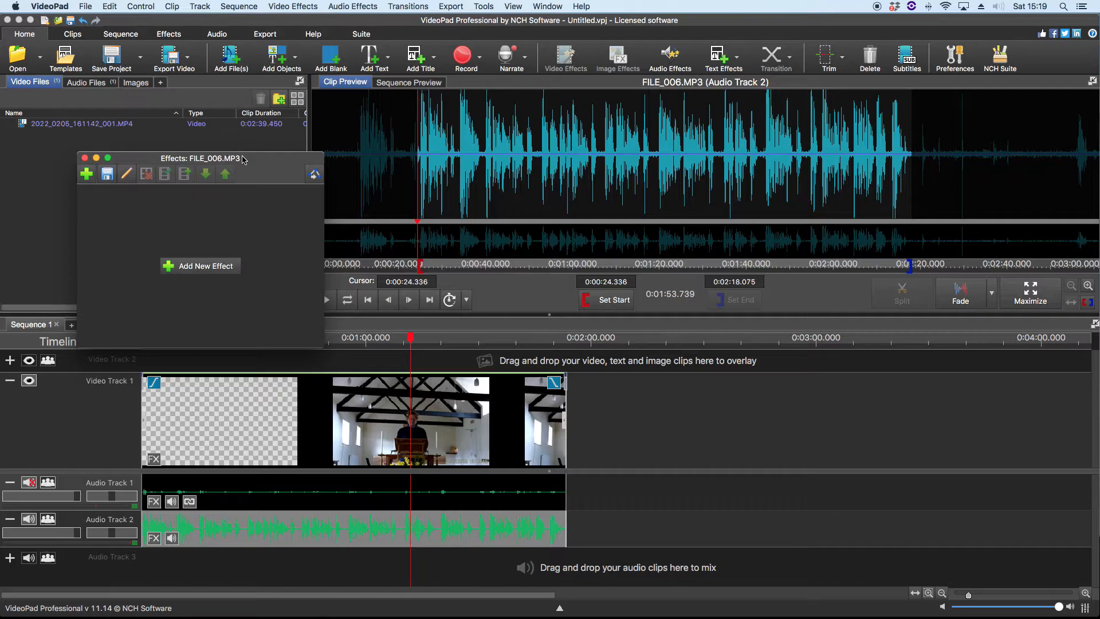
pyautogui.click(87, 178)
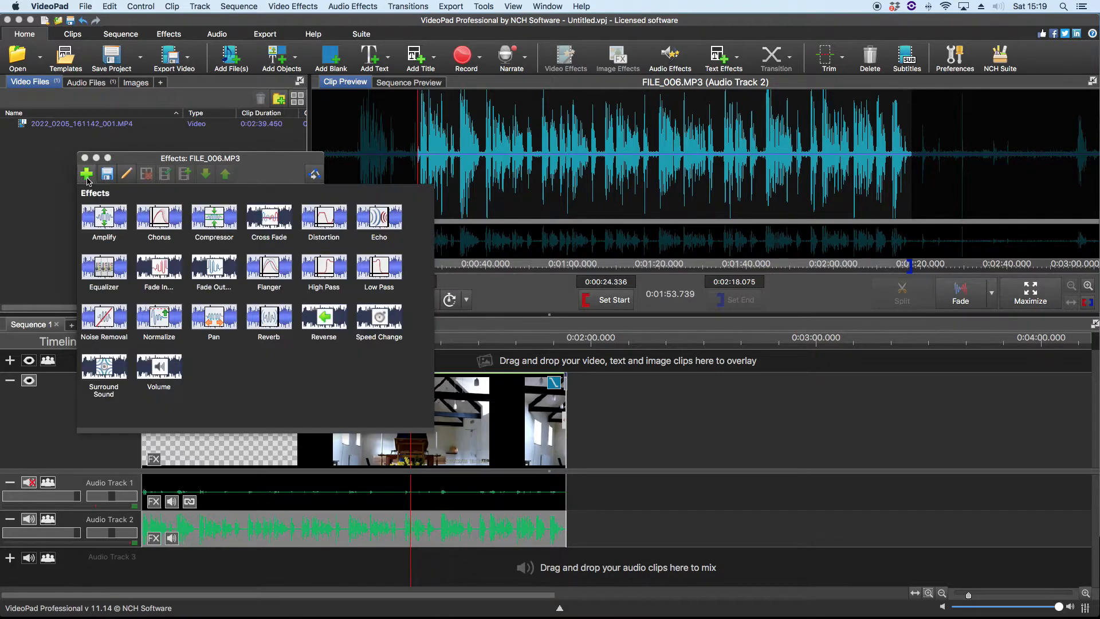
pyautogui.click(143, 157)
pyautogui.click(87, 174)
pyautogui.click(212, 224)
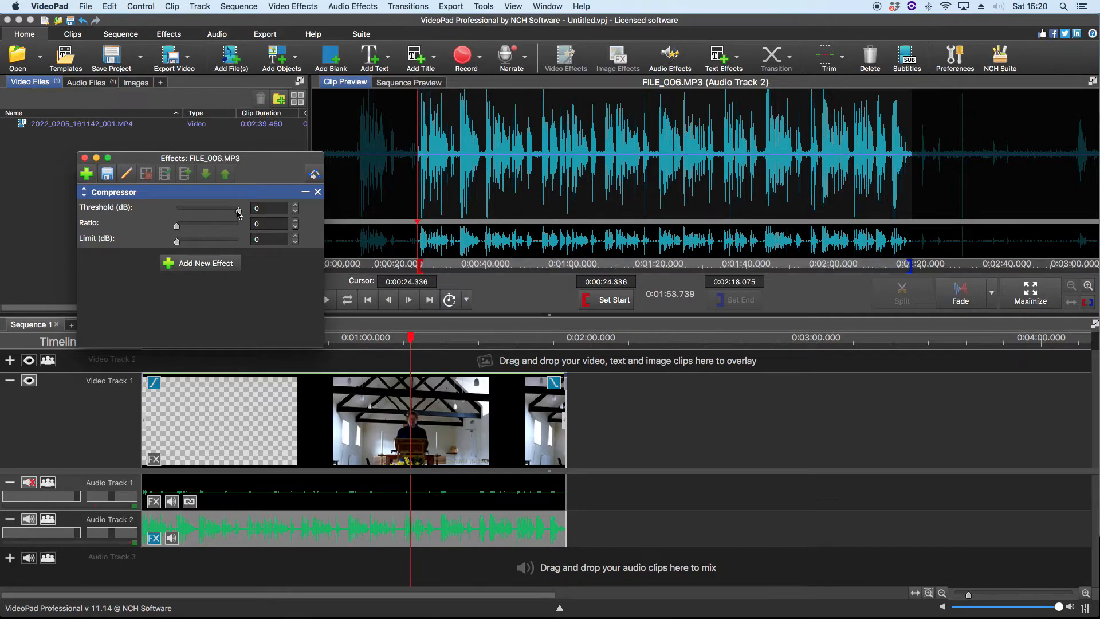
# Play from about 0:00:59 and set the Compressor's threshold to -12 dB and its ratio to 2
pyautogui.click(361, 342)
pyautogui.press('space')
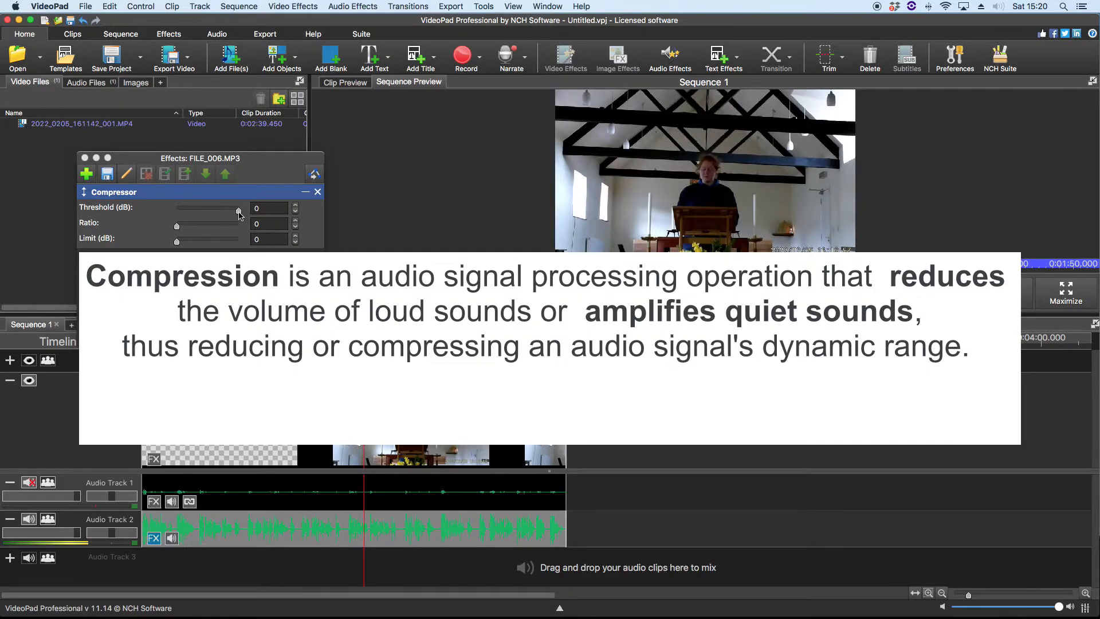
pyautogui.moveTo(240, 214); pyautogui.dragTo(194, 230)
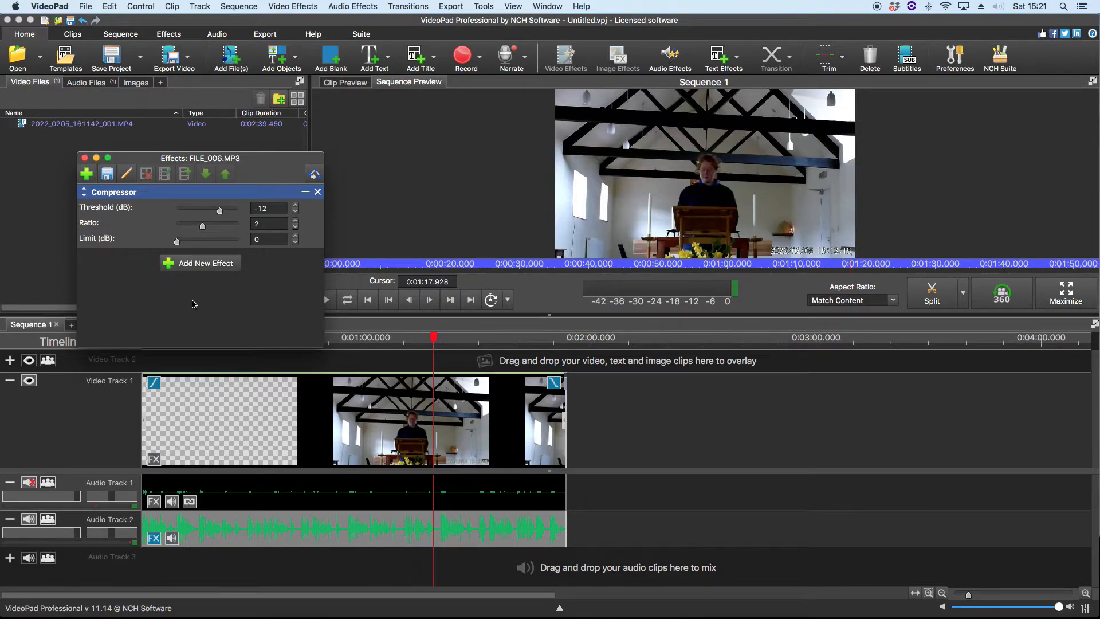
# Add an Amplify effect to the FILE_006.MP3 clip and move it below the Compressor in the effect chain
pyautogui.click(208, 267)
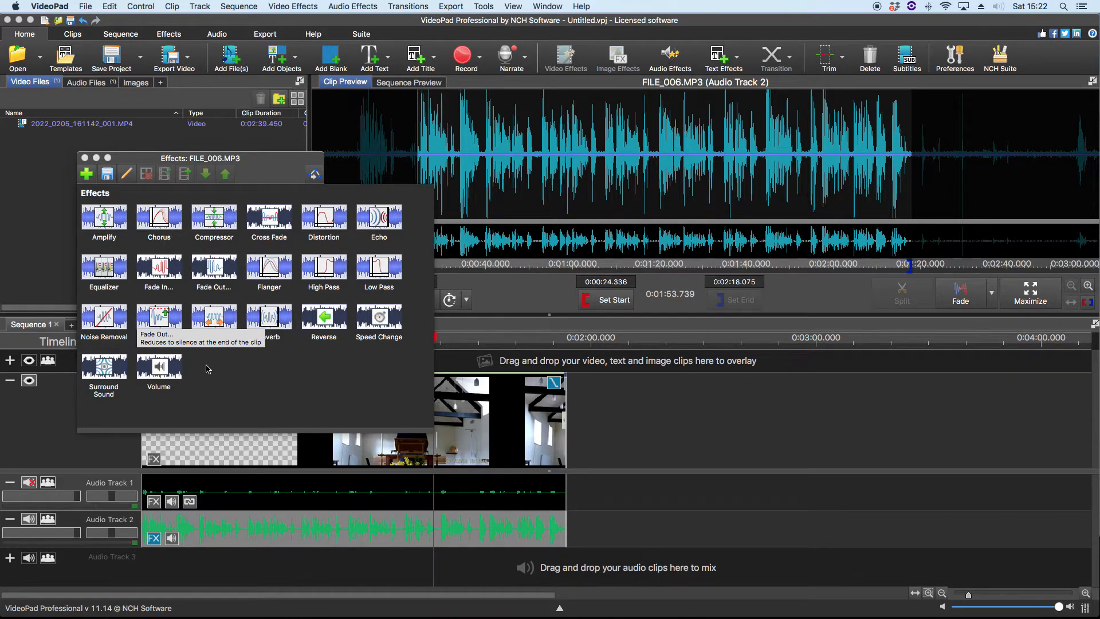
pyautogui.click(87, 213)
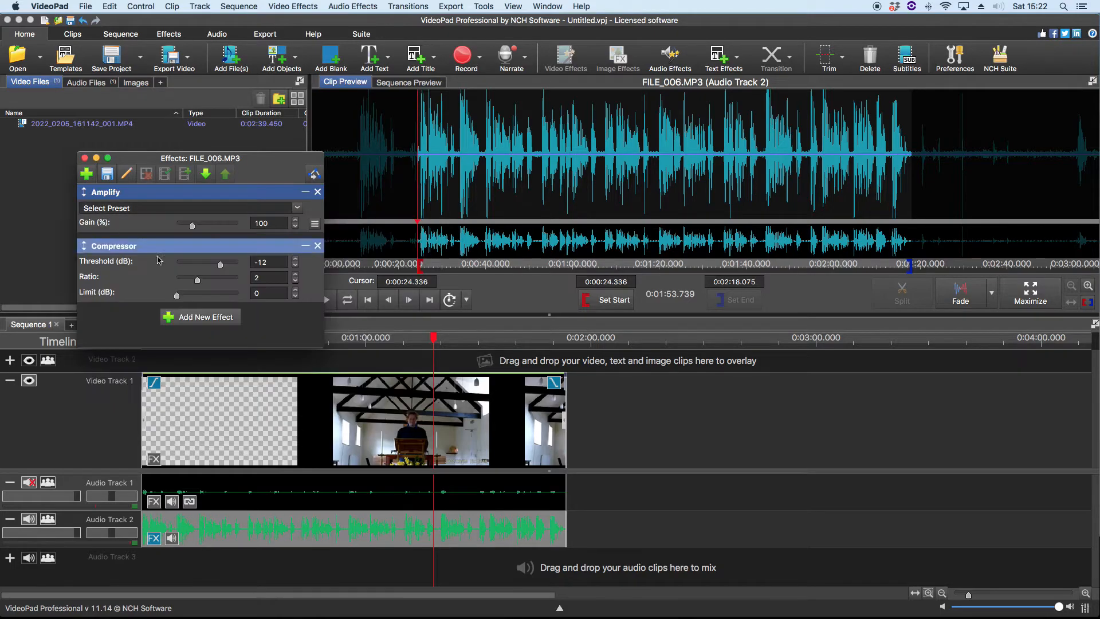
pyautogui.click(131, 209)
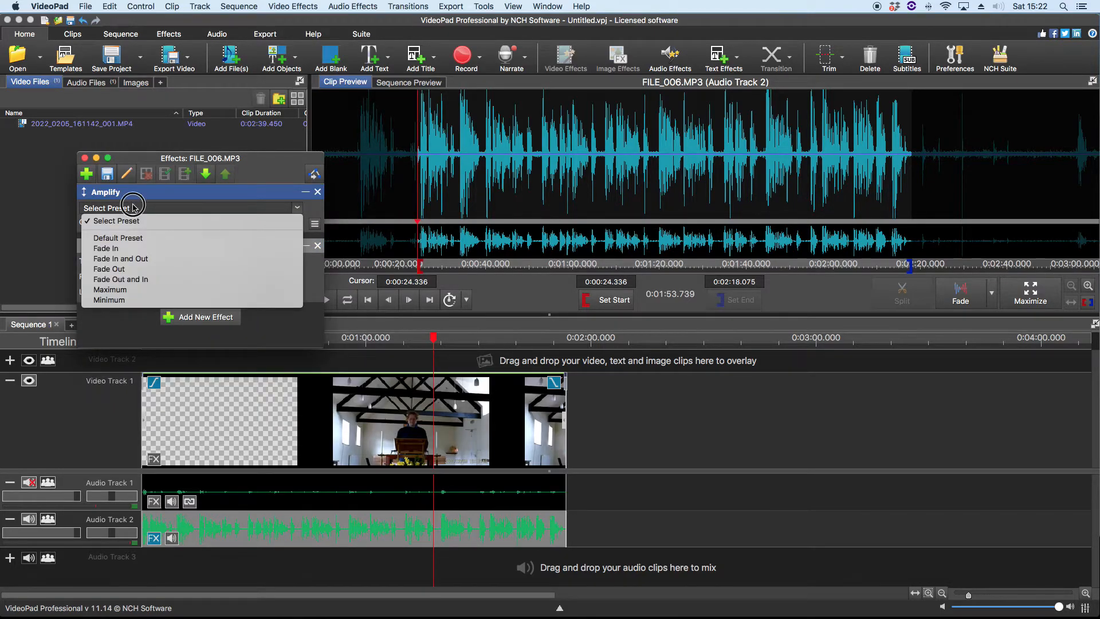
pyautogui.click(133, 206)
pyautogui.moveTo(129, 325); pyautogui.dragTo(129, 325)
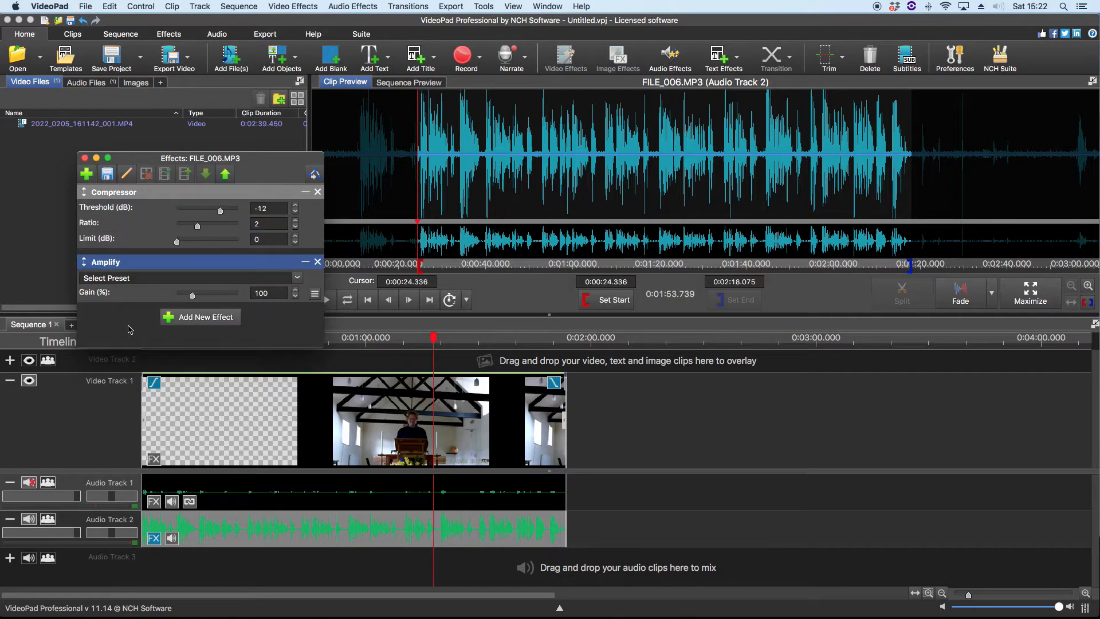
# Reset the Amplify effect to its default preset and set its gain to 88% while listening to the sequence
pyautogui.click(148, 278)
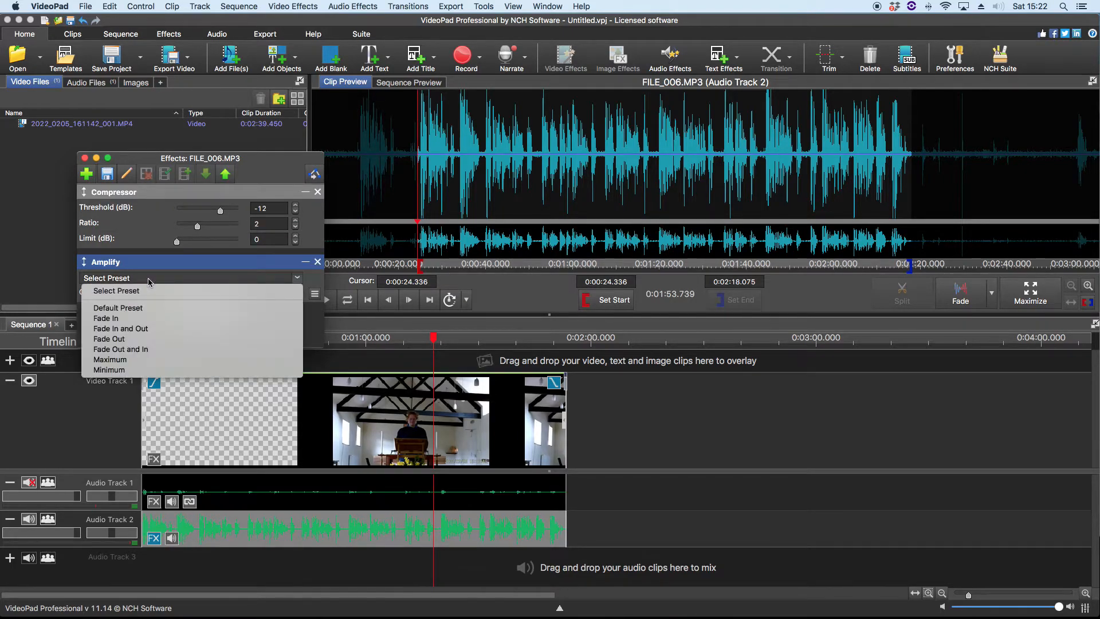
pyautogui.click(142, 308)
pyautogui.moveTo(195, 297); pyautogui.dragTo(191, 298)
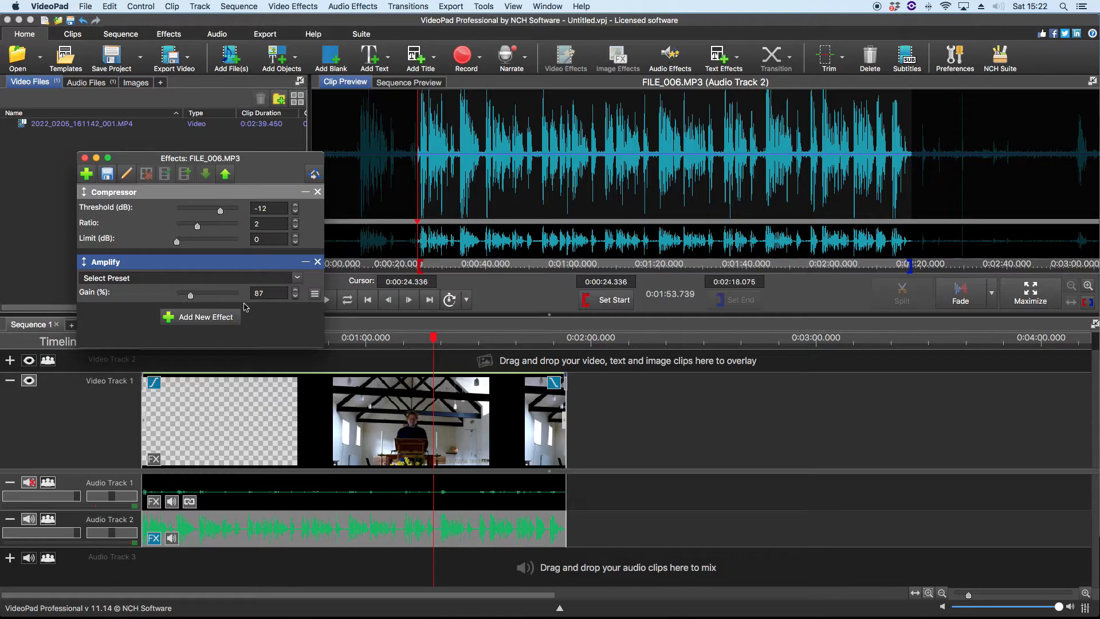
pyautogui.moveTo(191, 296)
pyautogui.mouseDown()
pyautogui.moveTo(209, 296)
pyautogui.moveTo(192, 296)
pyautogui.mouseUp()
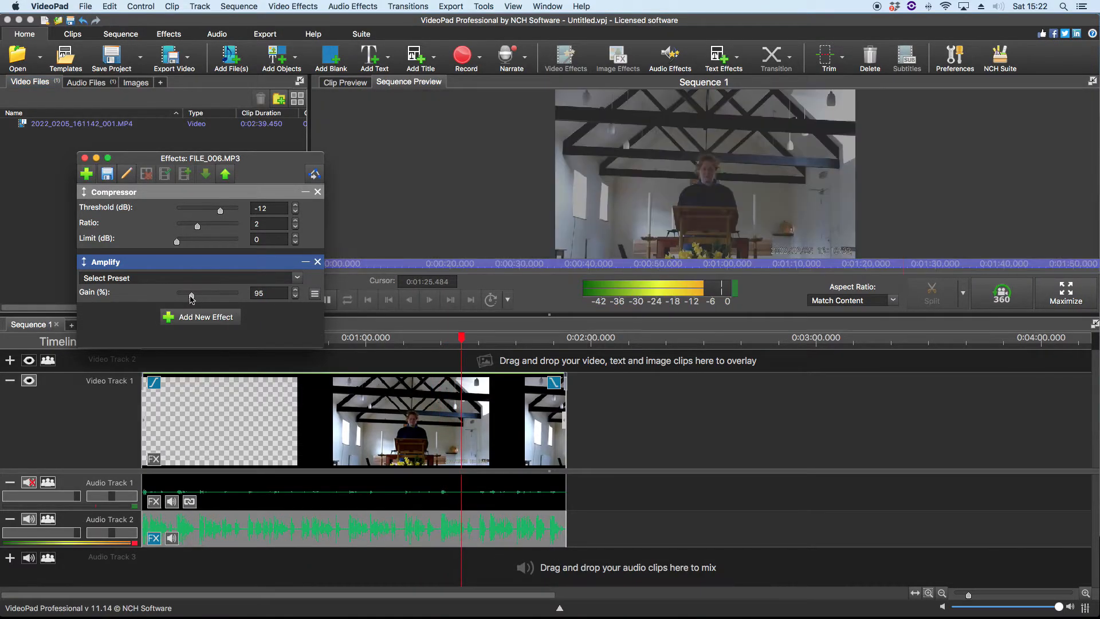
pyautogui.moveTo(190, 299); pyautogui.dragTo(190, 296)
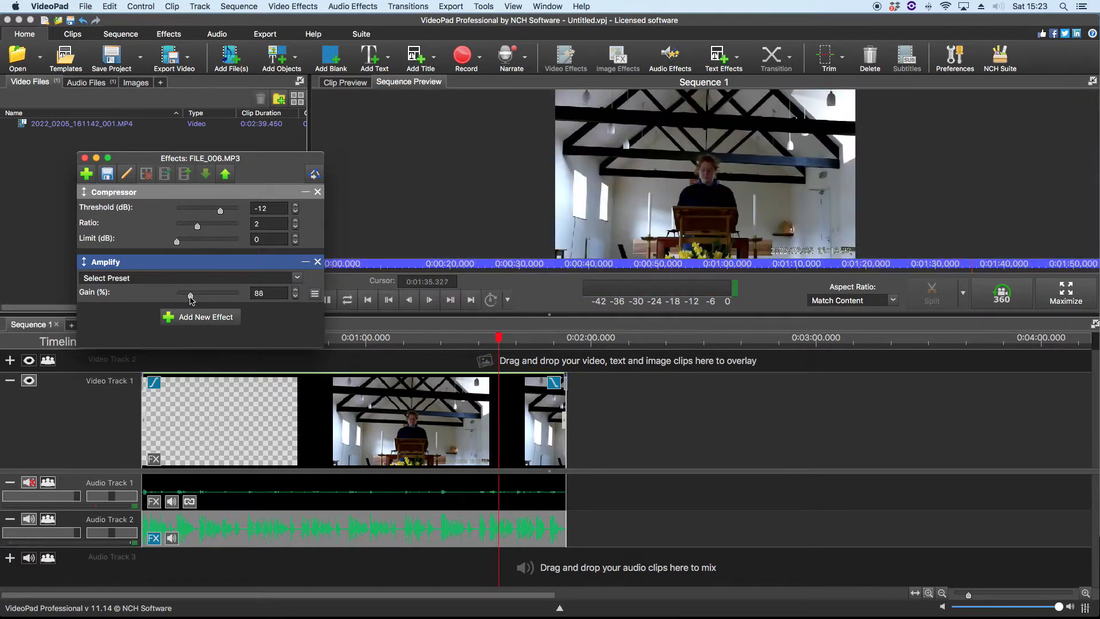
pyautogui.press('space')
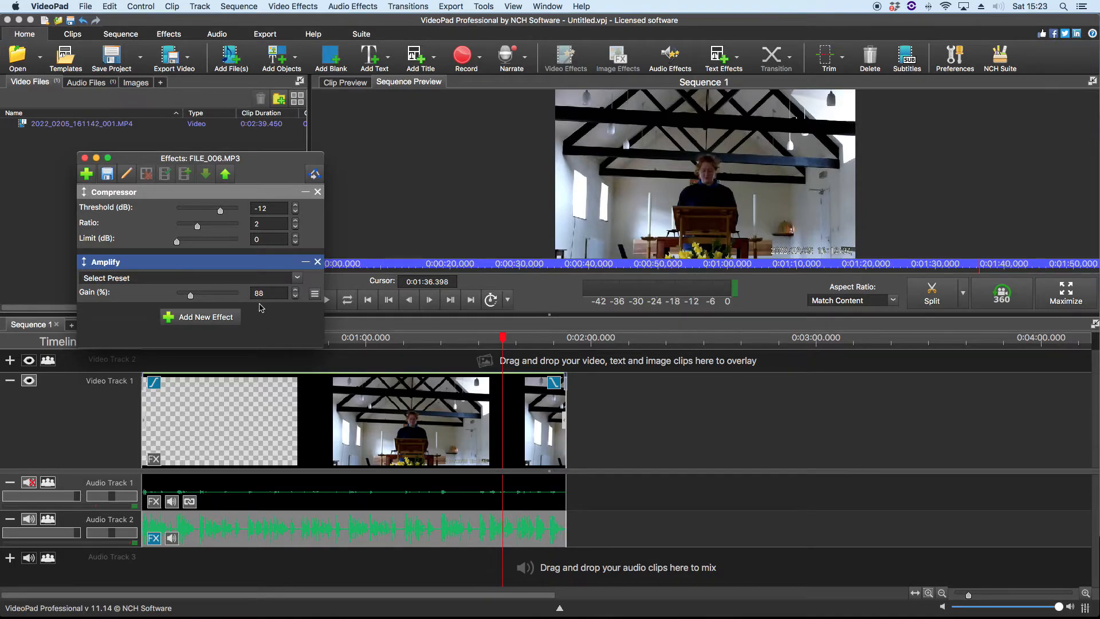
# Add a Low Pass effect to the FILE_006.MP3 clip and move it below Amplify in the effect chain
pyautogui.click(234, 317)
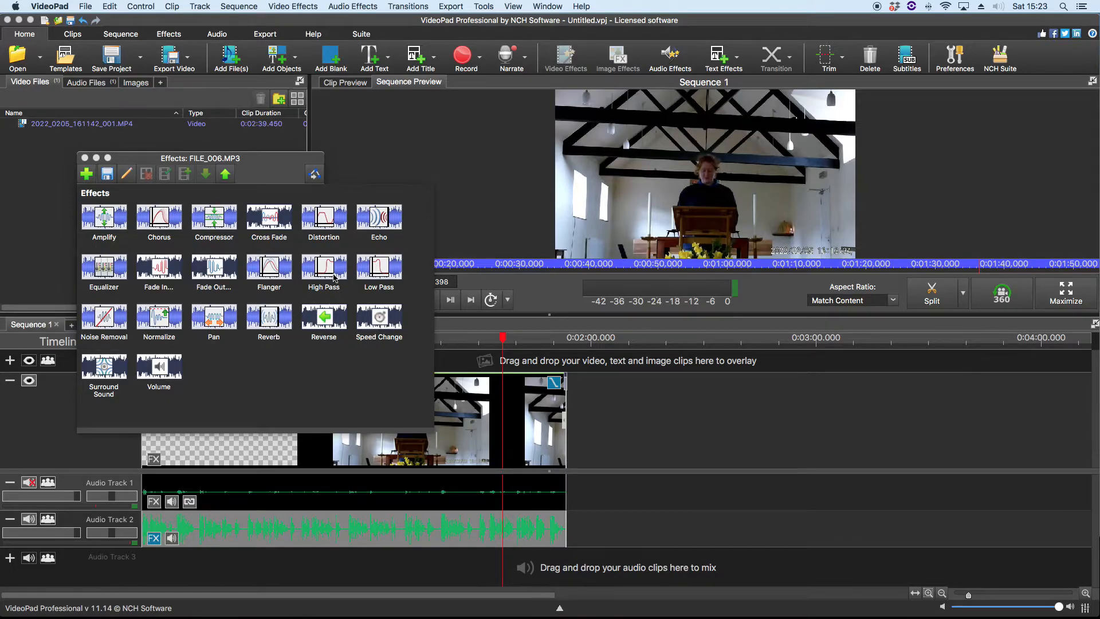
pyautogui.click(377, 277)
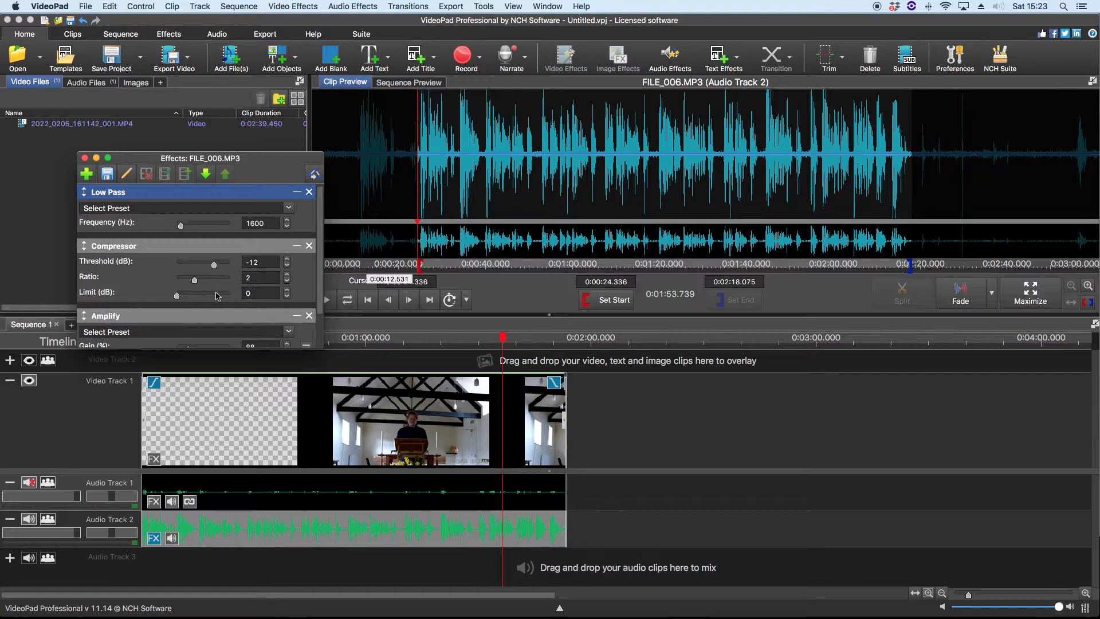
pyautogui.moveTo(179, 195); pyautogui.dragTo(152, 317)
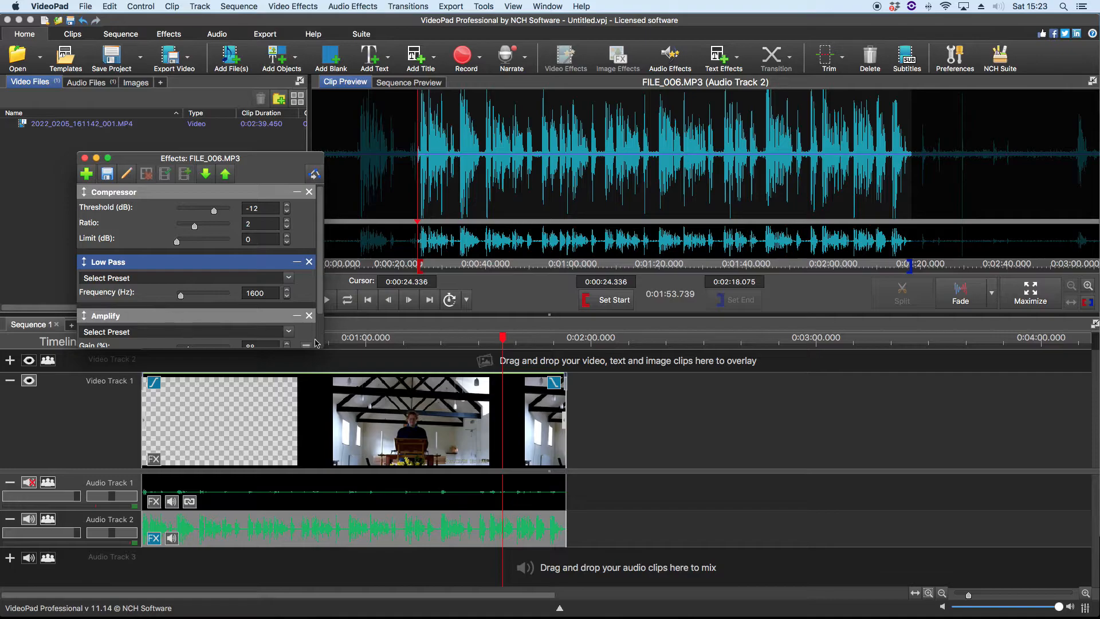
pyautogui.moveTo(321, 266); pyautogui.dragTo(323, 308)
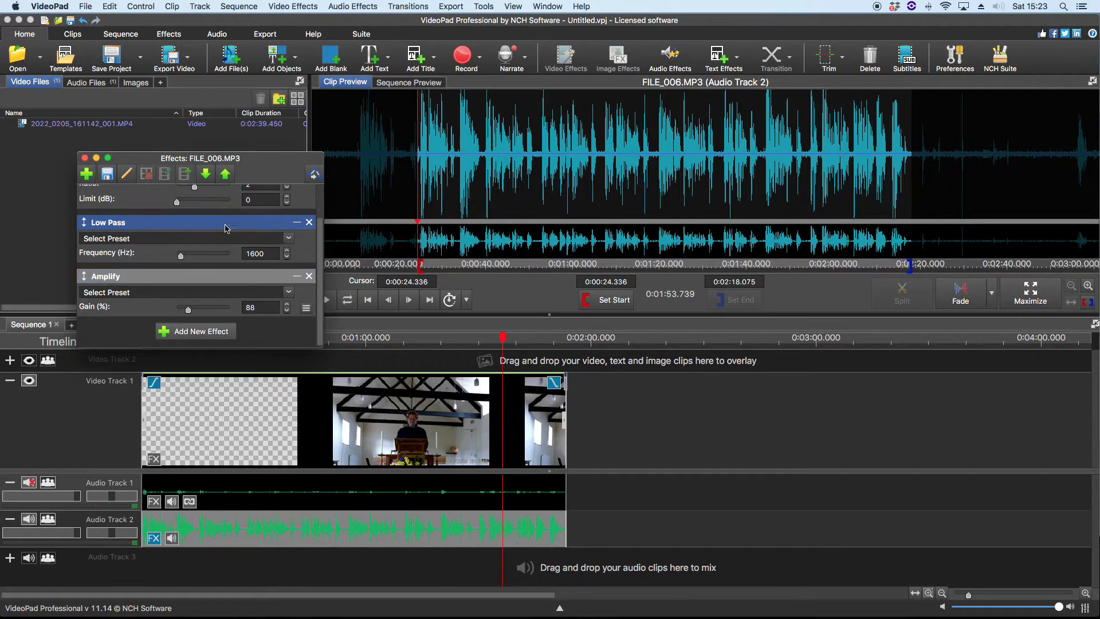
pyautogui.moveTo(189, 345); pyautogui.dragTo(189, 326)
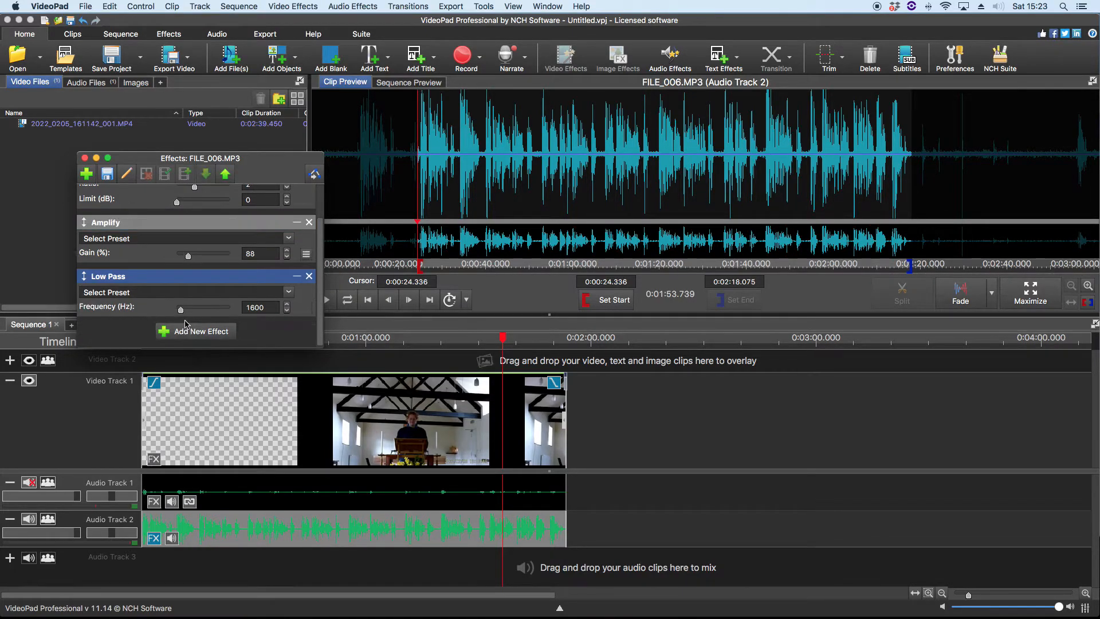
# Apply the Human Voice Cleanup preset to the Low Pass effect and play a short passage to hear it
pyautogui.click(187, 292)
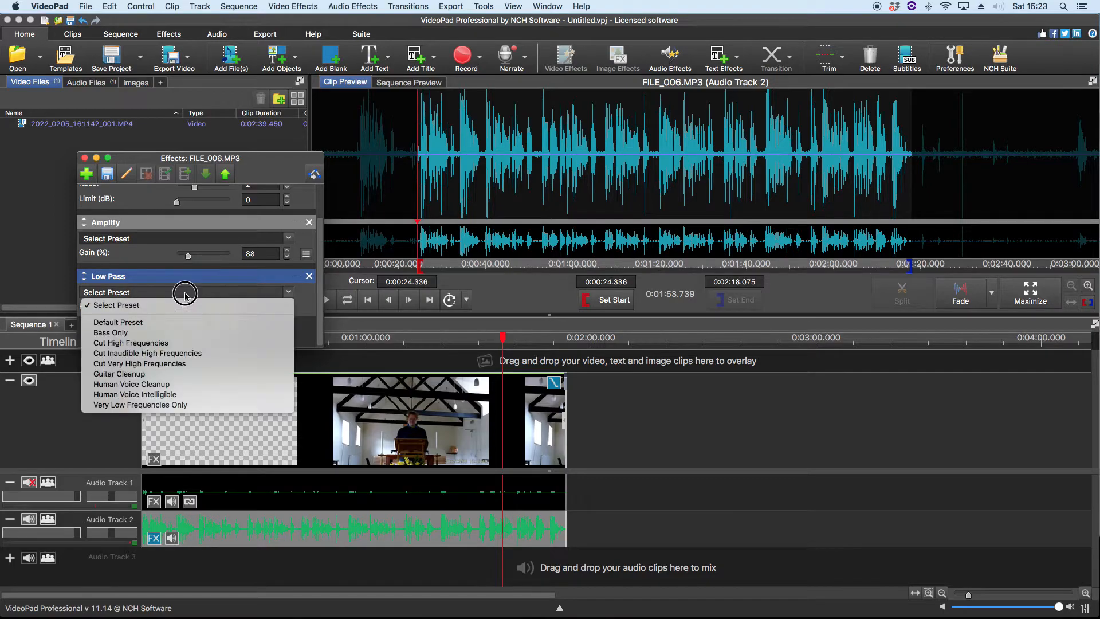
pyautogui.click(164, 386)
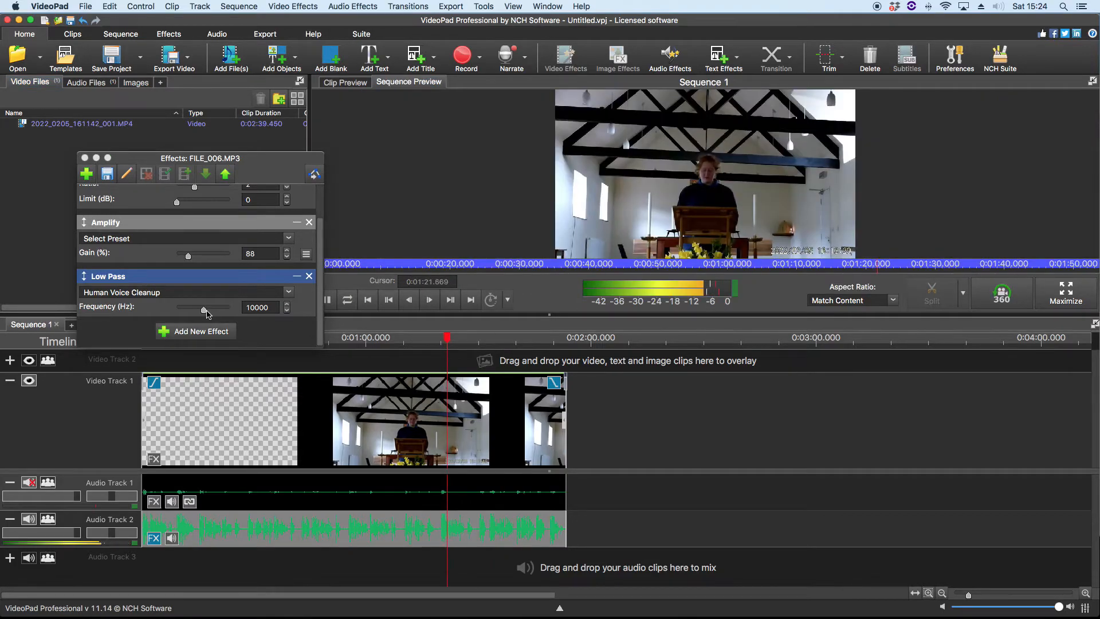
pyautogui.press('space')
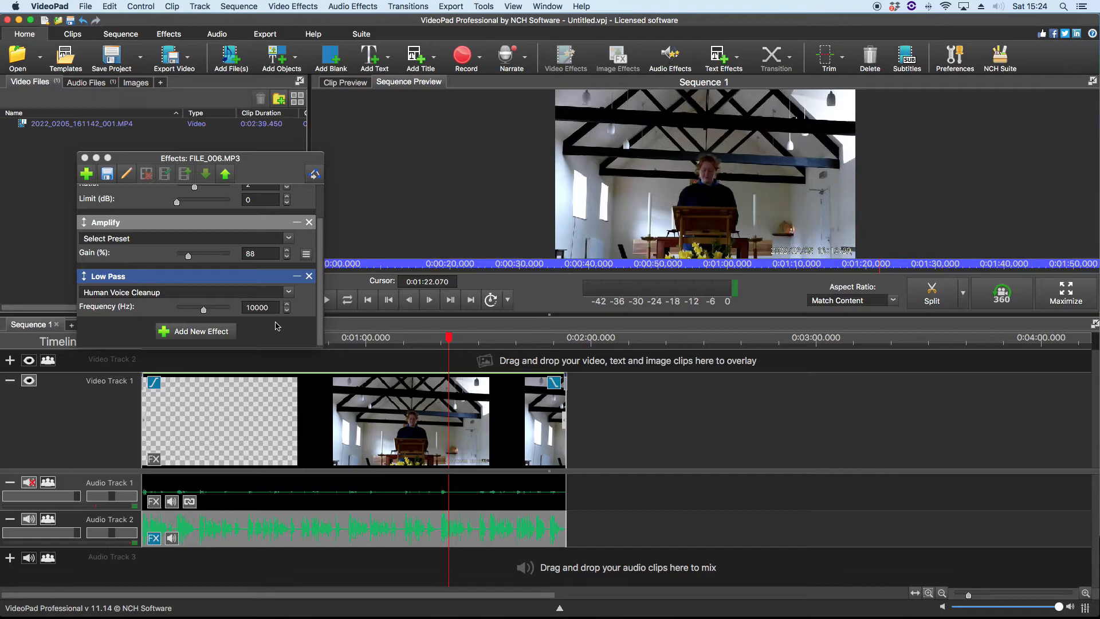
# Add a High Pass effect to the FILE_006.MP3 clip and move it below Low Pass, at the end of the effect chain
pyautogui.click(218, 335)
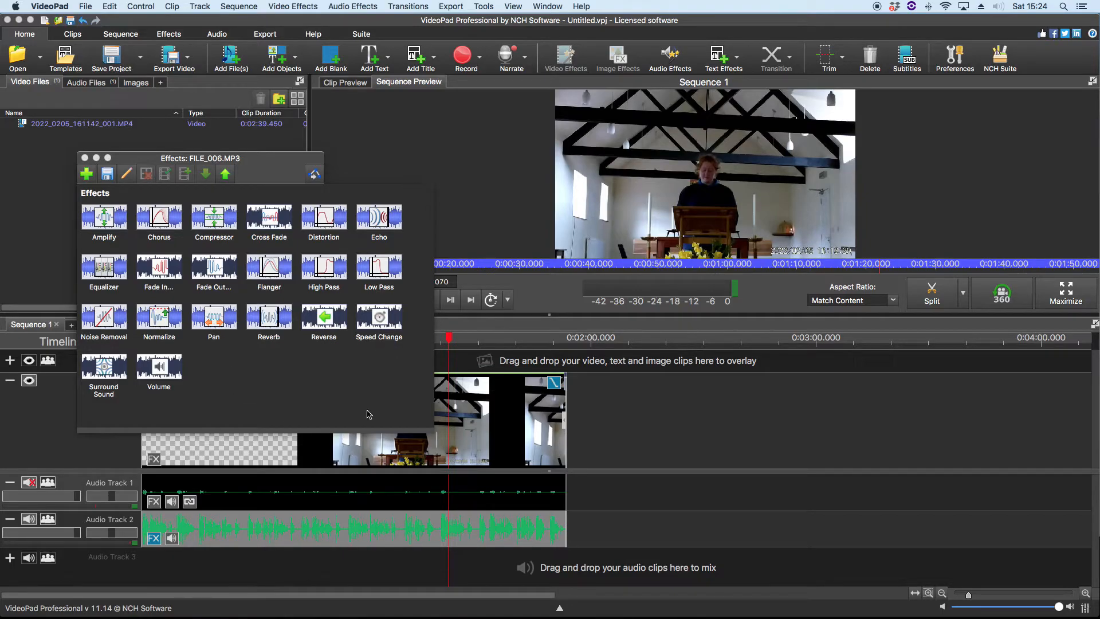
pyautogui.click(330, 273)
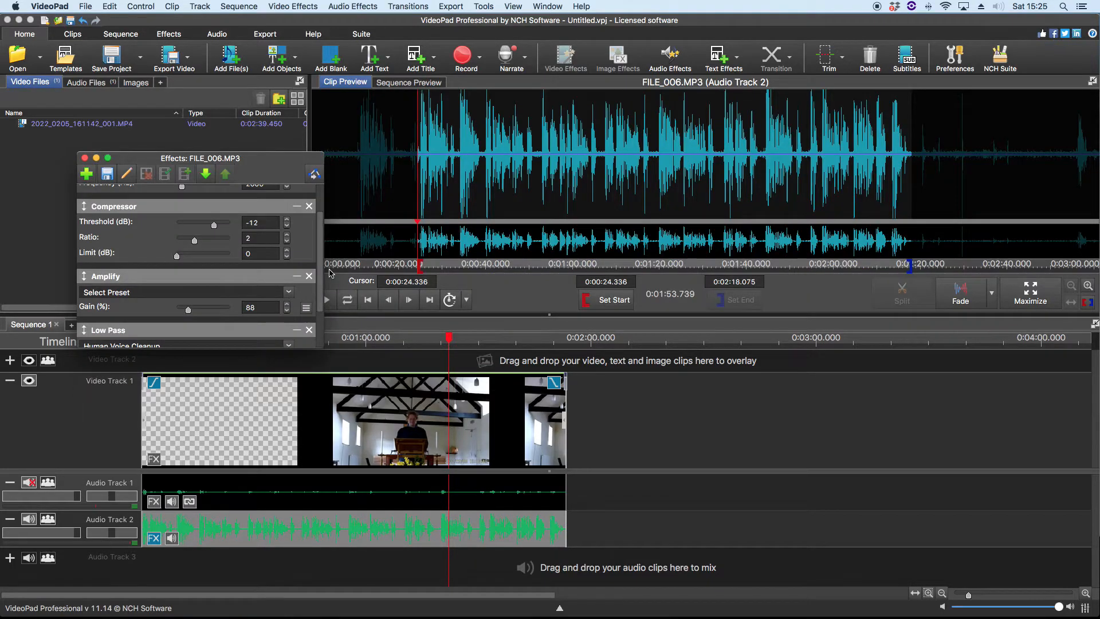
pyautogui.scroll(-1, 156, 305)
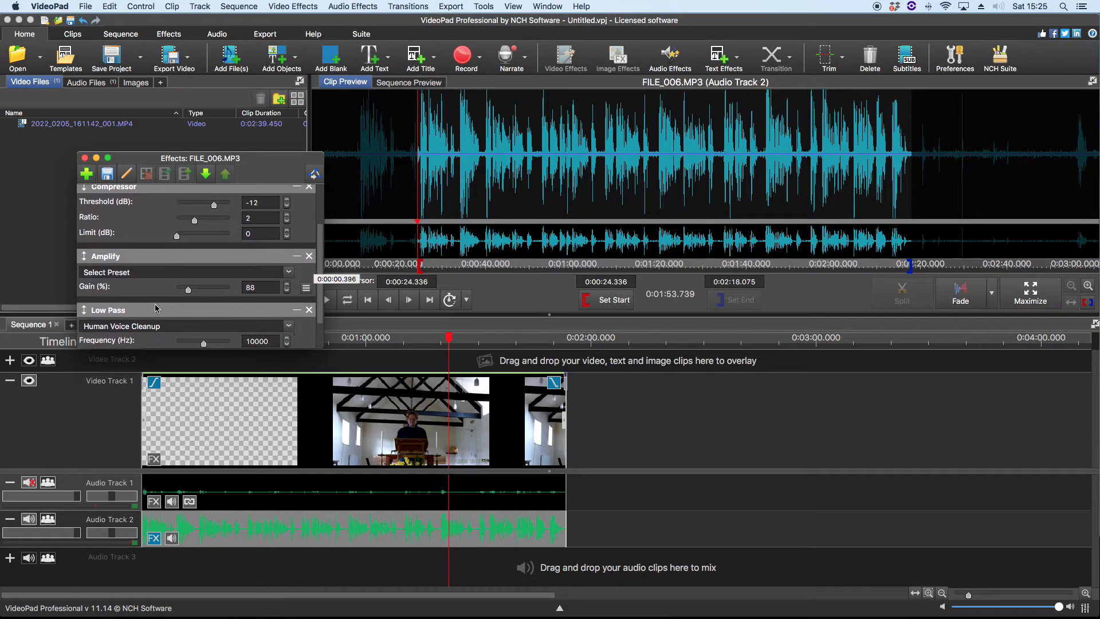
pyautogui.scroll(2, 102, 229)
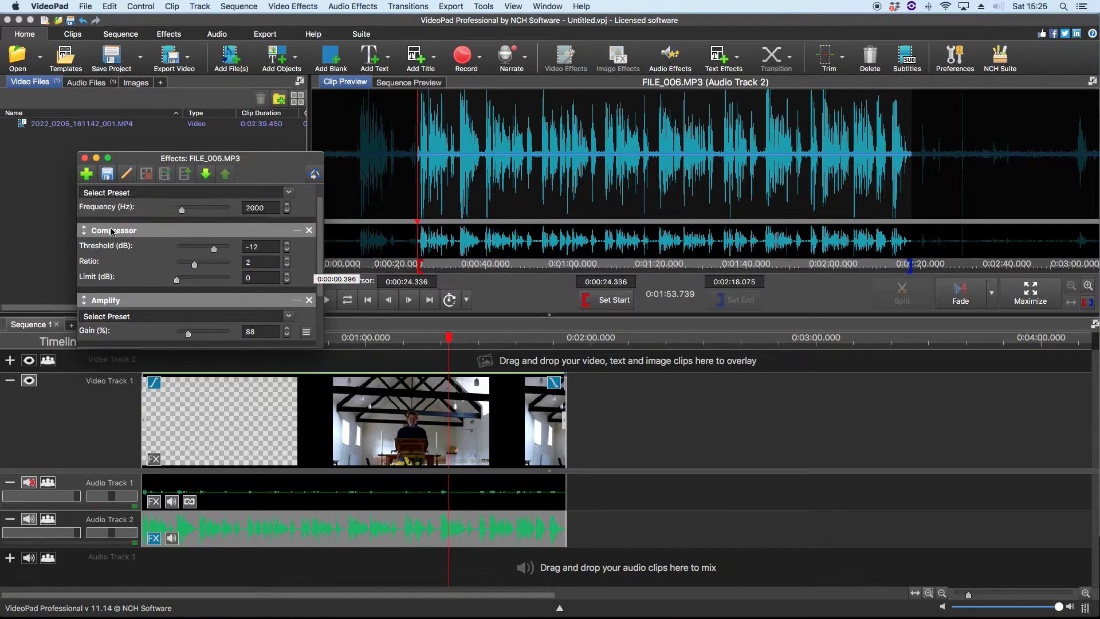
pyautogui.scroll(1, 137, 192)
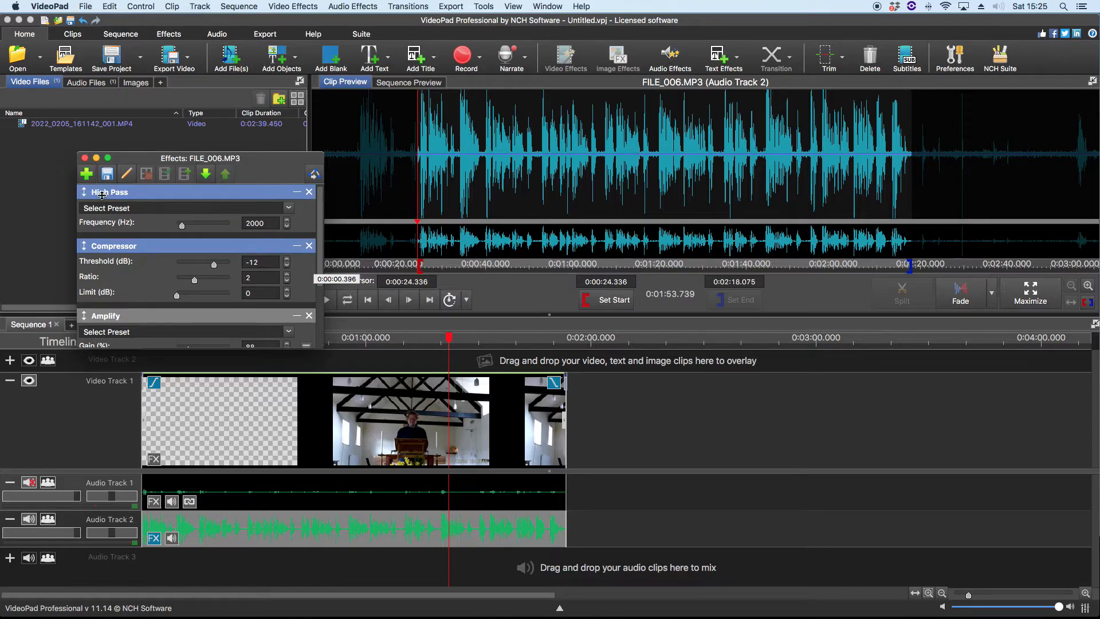
pyautogui.moveTo(86, 192); pyautogui.dragTo(115, 309)
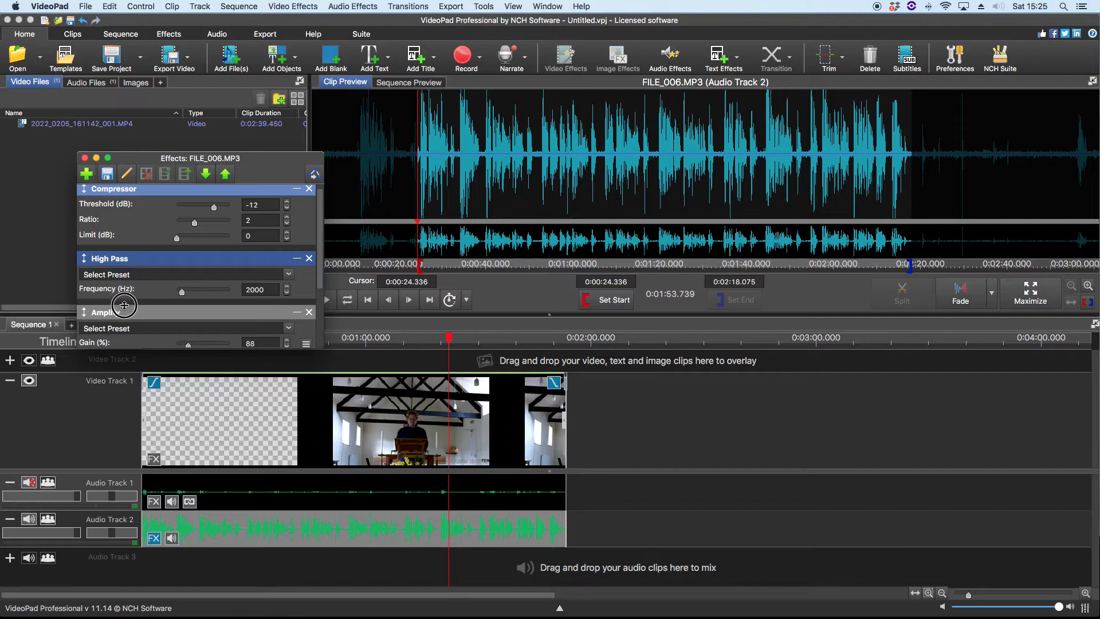
pyautogui.moveTo(121, 260); pyautogui.dragTo(122, 312)
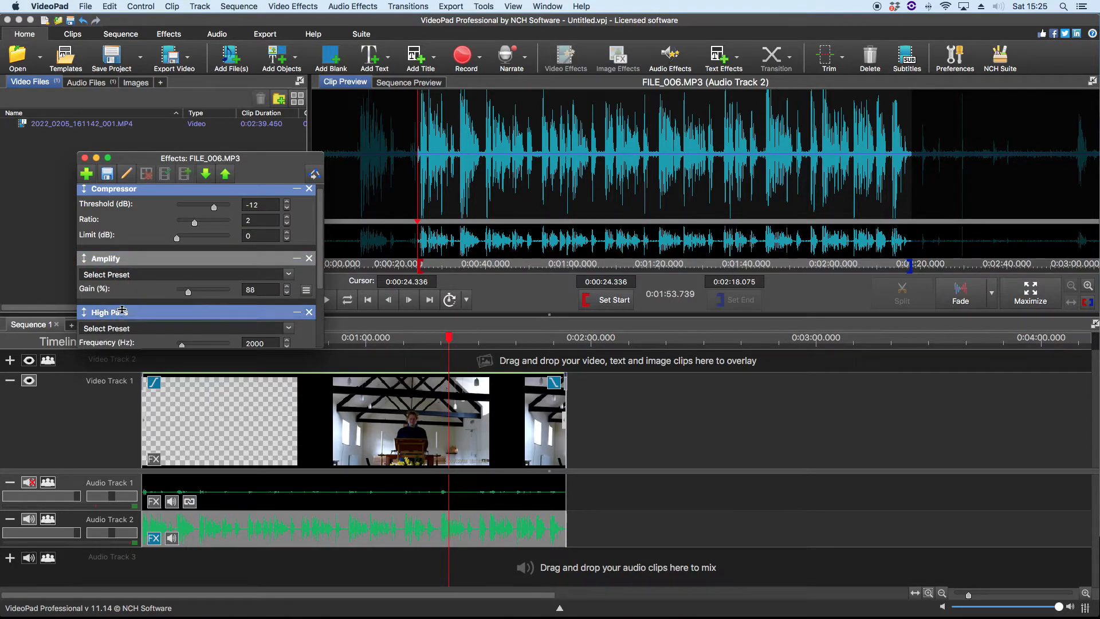
pyautogui.scroll(-5, 321, 217)
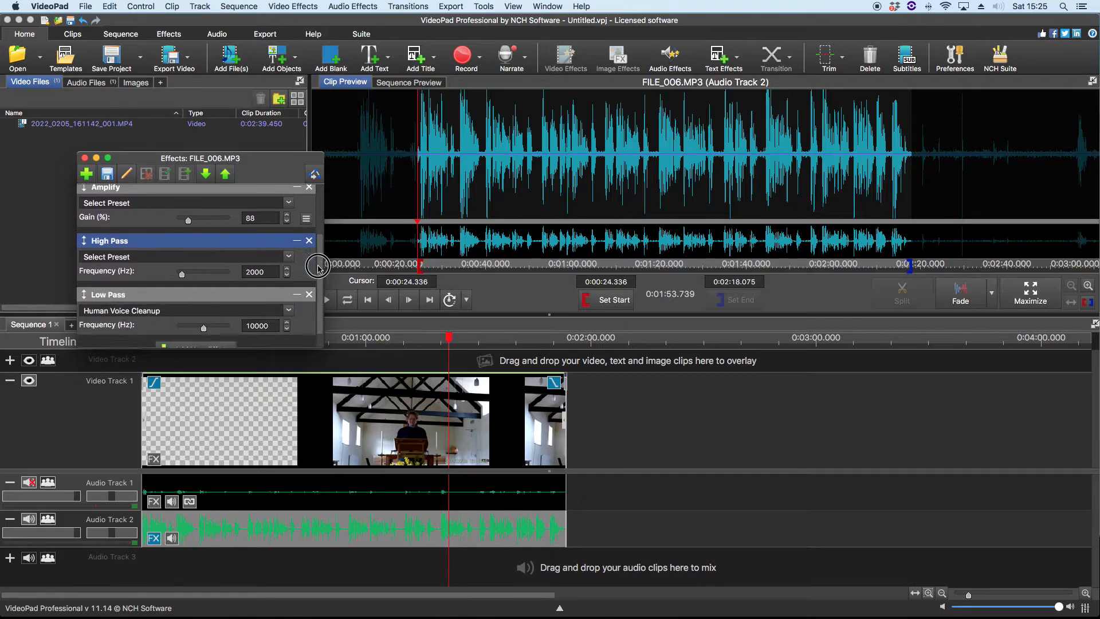
pyautogui.moveTo(135, 221); pyautogui.dragTo(148, 301)
pyautogui.moveTo(321, 276); pyautogui.dragTo(319, 184)
pyautogui.moveTo(316, 223); pyautogui.dragTo(315, 279)
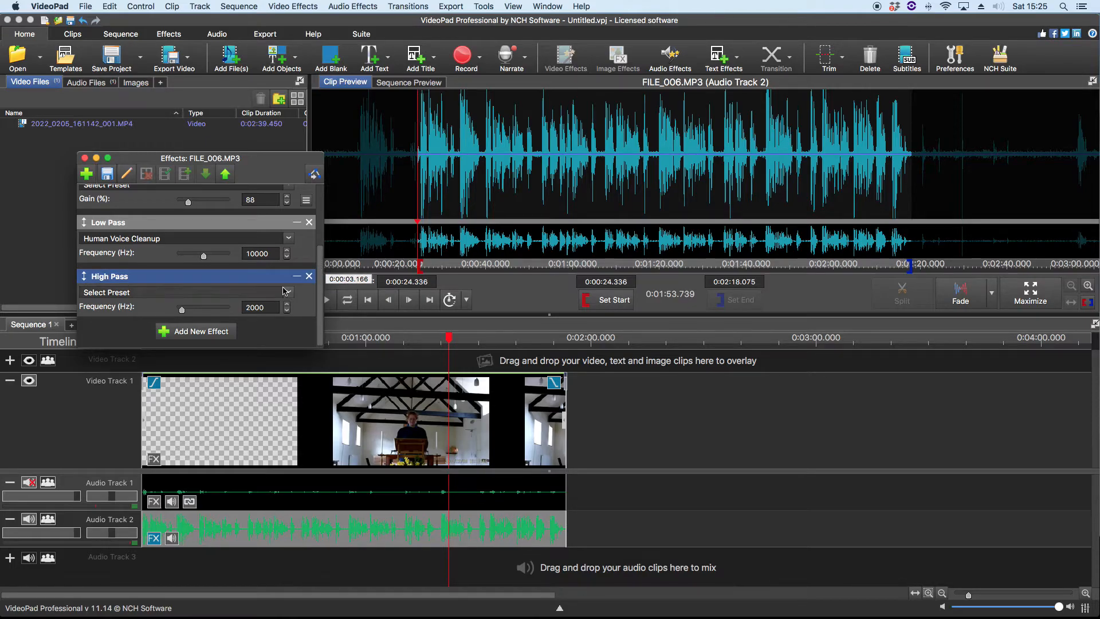
# Apply the General Audio Cleanup preset to the High Pass effect and play from about 0:01:22 to hear it
pyautogui.click(211, 294)
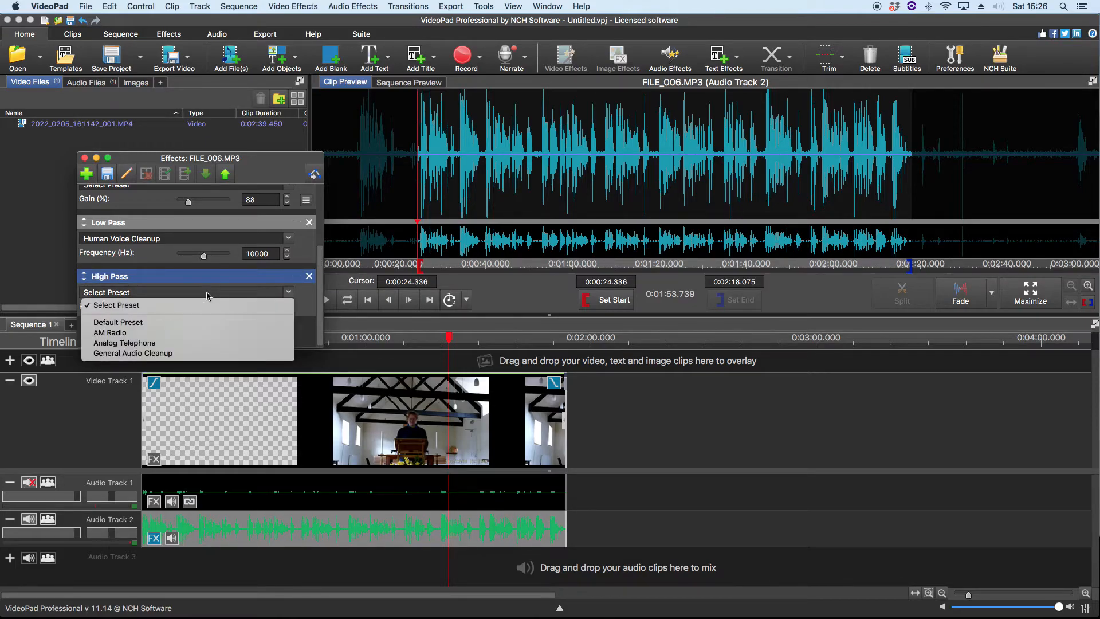
pyautogui.click(152, 354)
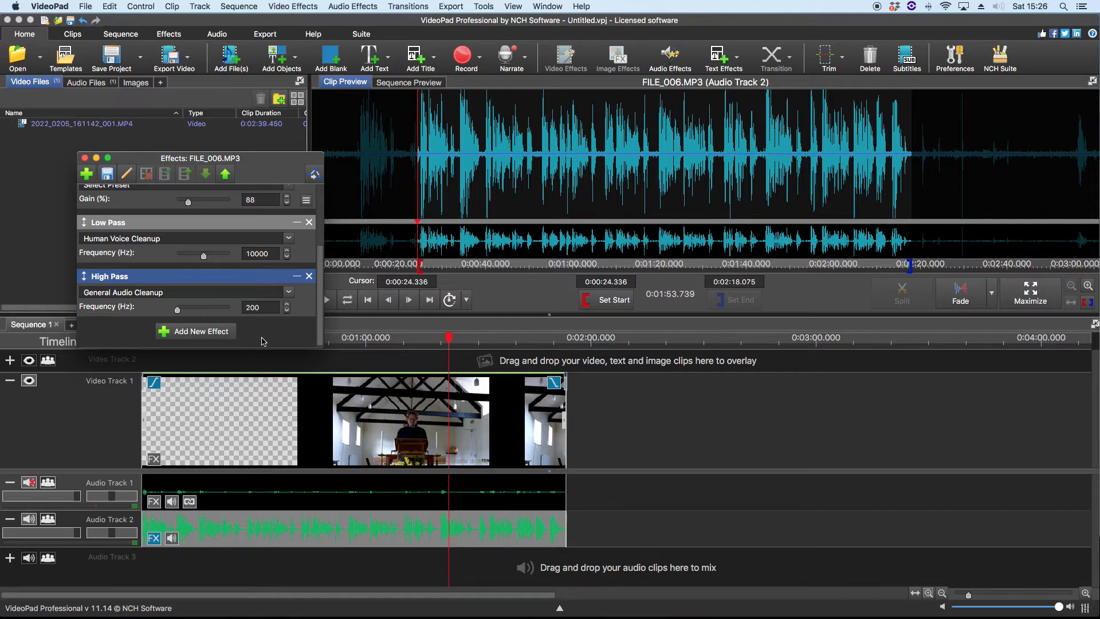
pyautogui.press('space')
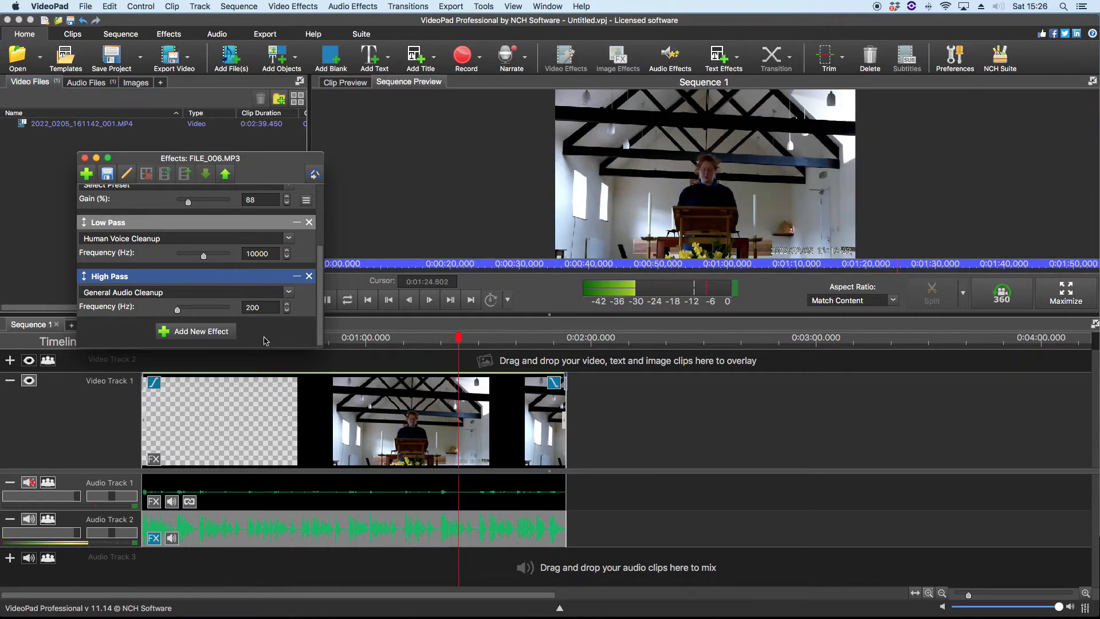
pyautogui.press('space')
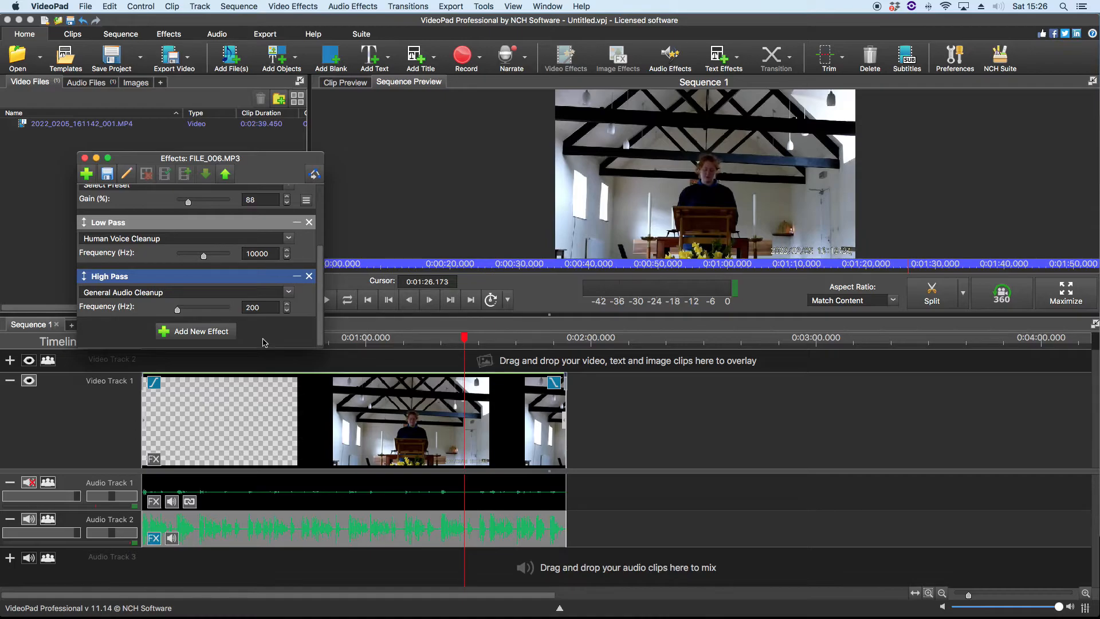
# Add a Noise Removal effect to the FILE_006.MP3 clip and move it below High Pass, at the end of the effect chain
pyautogui.click(216, 332)
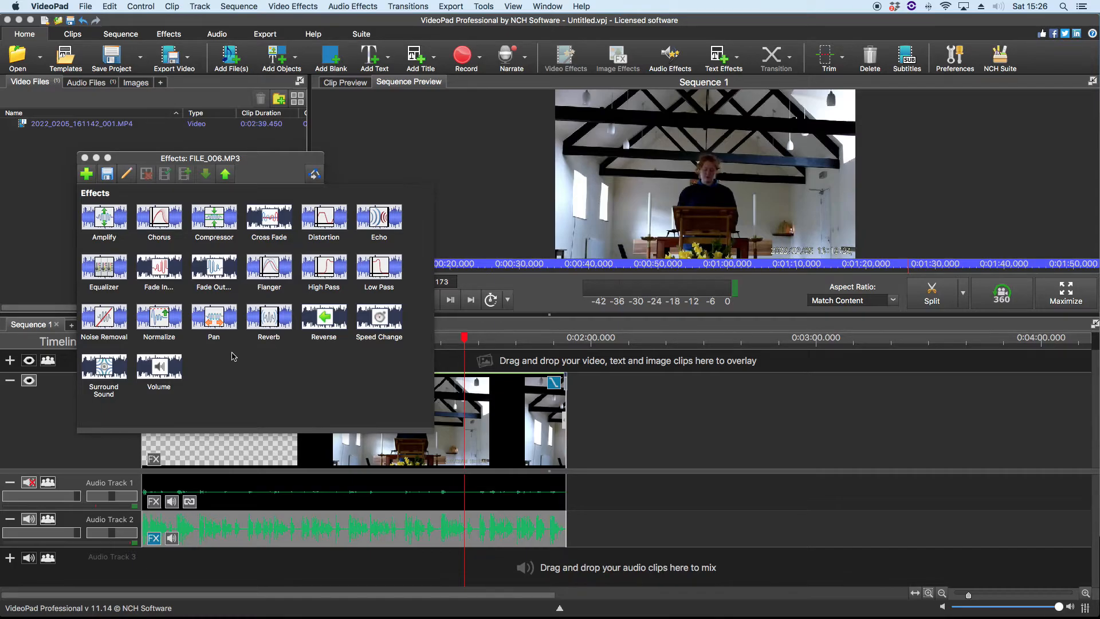
pyautogui.click(107, 321)
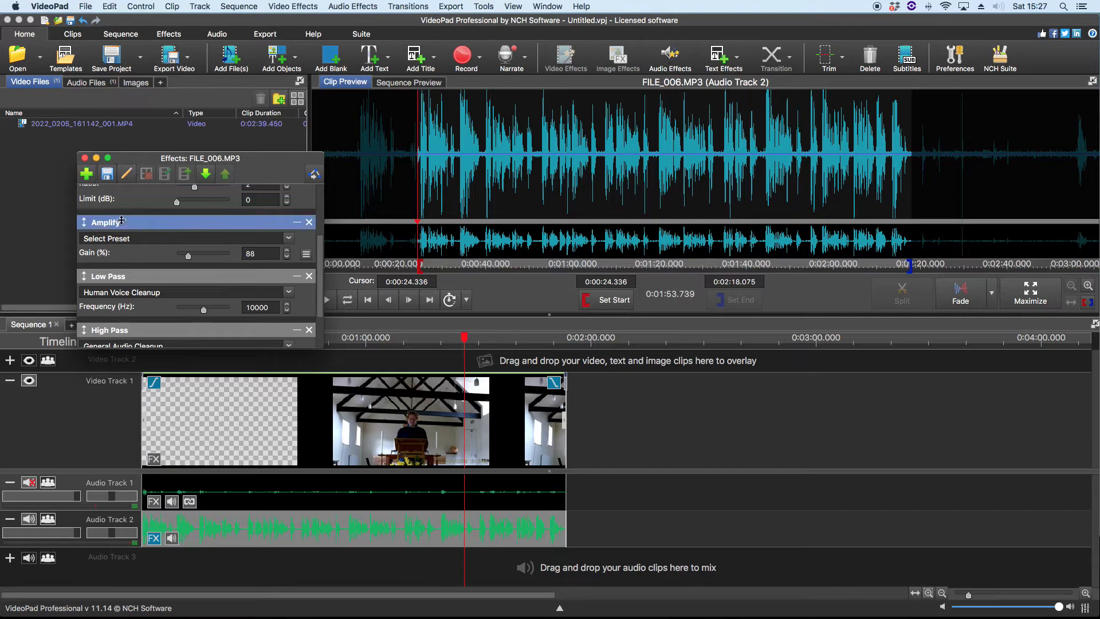
pyautogui.moveTo(319, 246); pyautogui.dragTo(319, 197)
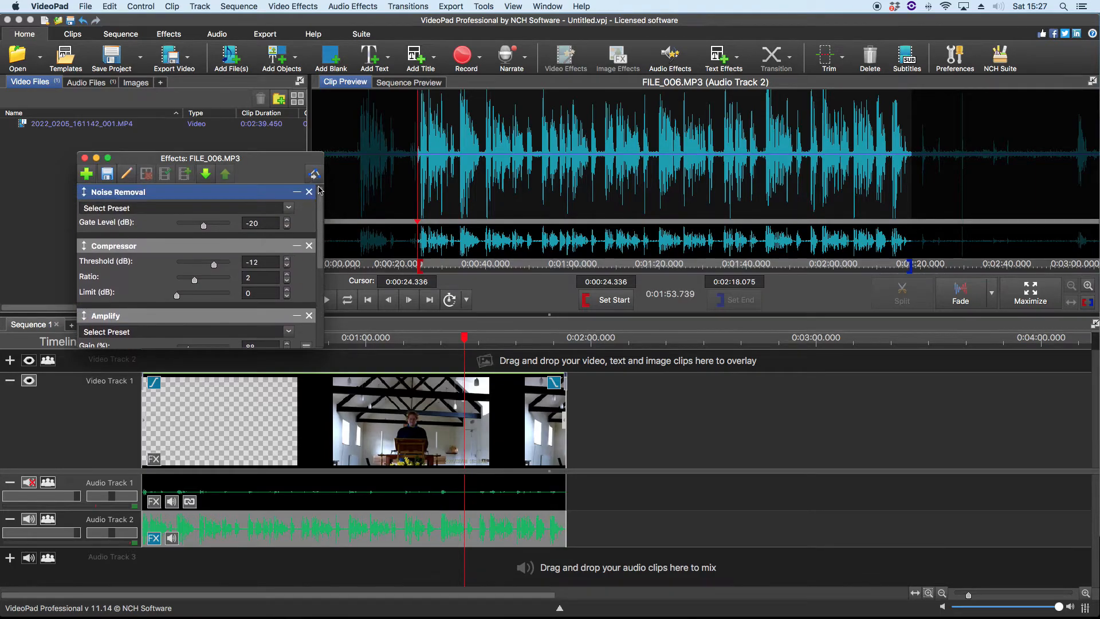
pyautogui.moveTo(221, 192); pyautogui.dragTo(181, 344)
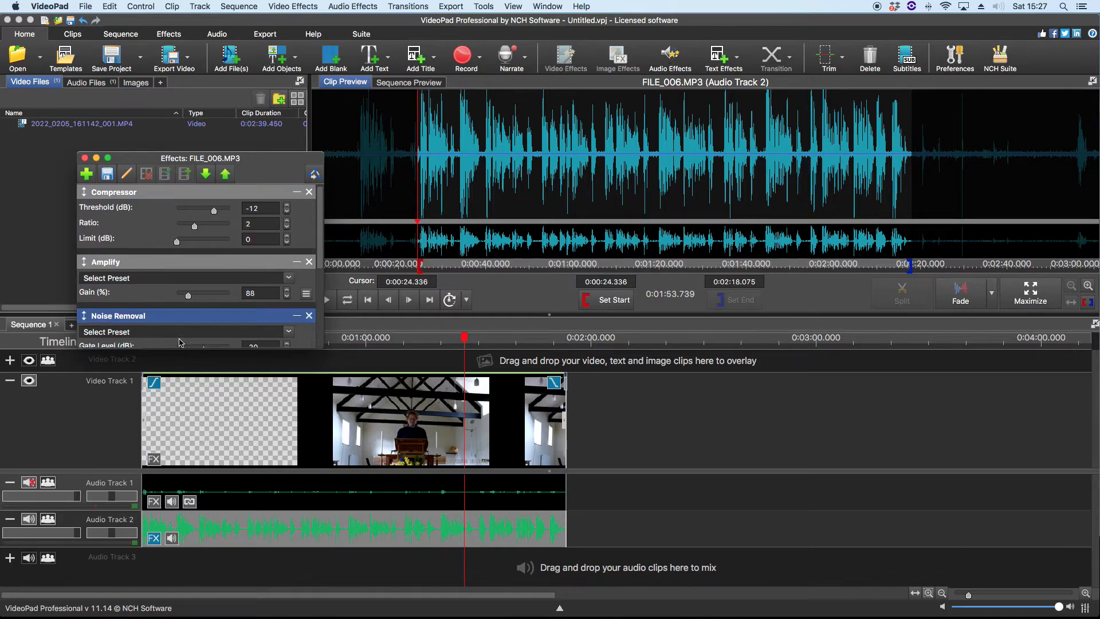
pyautogui.moveTo(321, 238); pyautogui.dragTo(319, 291)
pyautogui.moveTo(248, 215); pyautogui.dragTo(209, 314)
pyautogui.moveTo(321, 287); pyautogui.dragTo(314, 344)
# Apply the Remove Hum and Hiss preset to the Noise Removal effect and play from about 0:01:26 to hear it
pyautogui.click(185, 292)
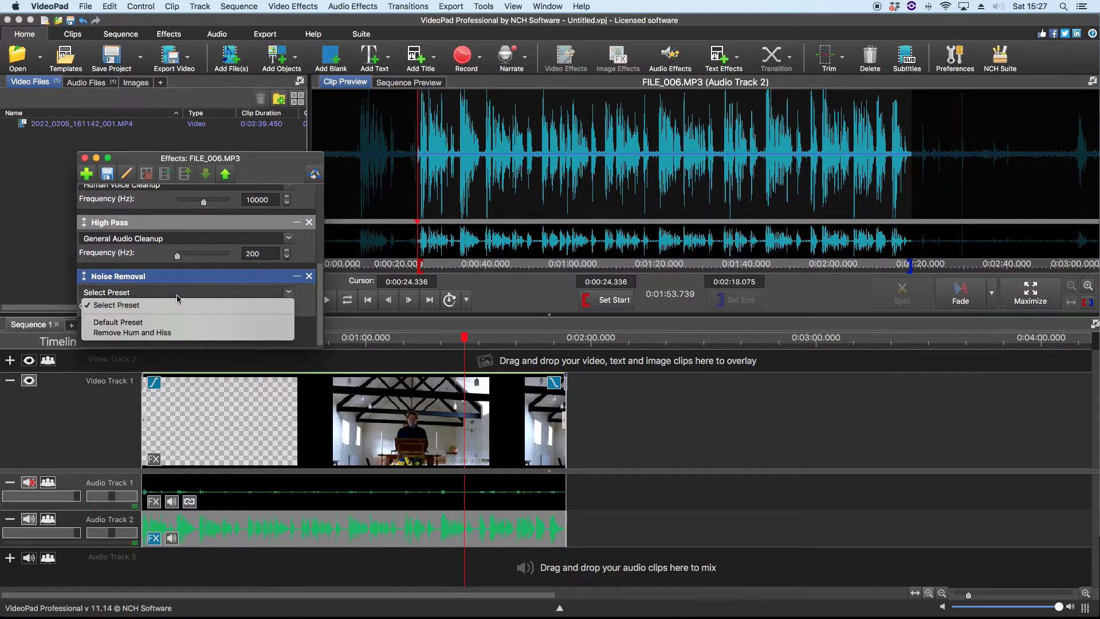
pyautogui.click(155, 333)
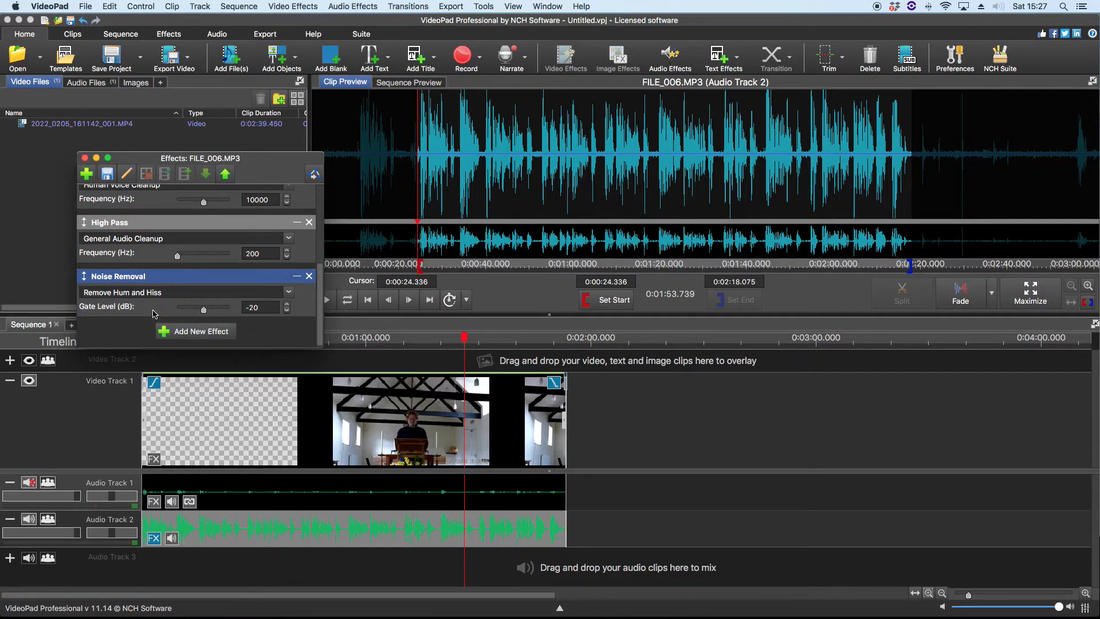
pyautogui.press('space')
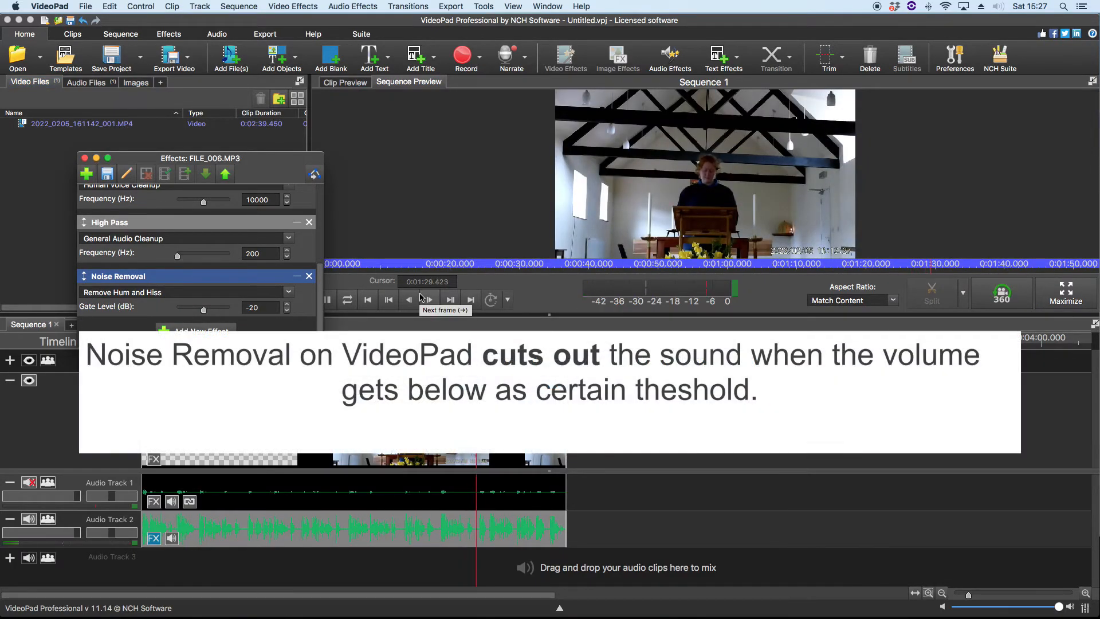
# Unmute Audio Track 1 and slightly lower the volume of Audio Track 2 during playback
pyautogui.click(28, 482)
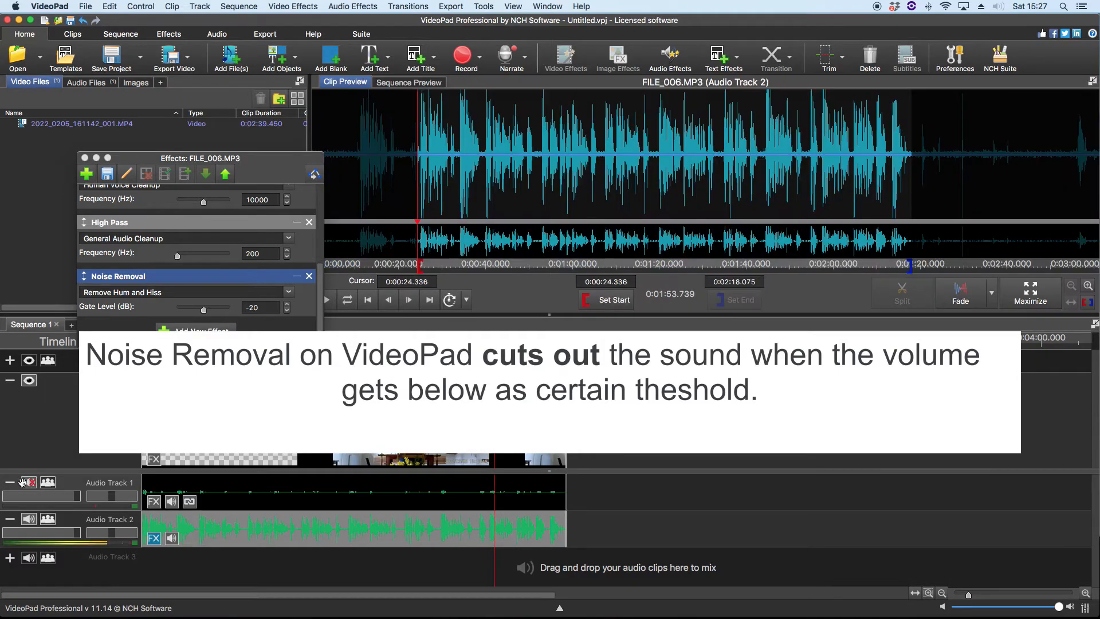
pyautogui.click(26, 482)
pyautogui.moveTo(77, 532)
pyautogui.mouseDown()
pyautogui.moveTo(12, 532)
pyautogui.moveTo(71, 534)
pyautogui.mouseUp()
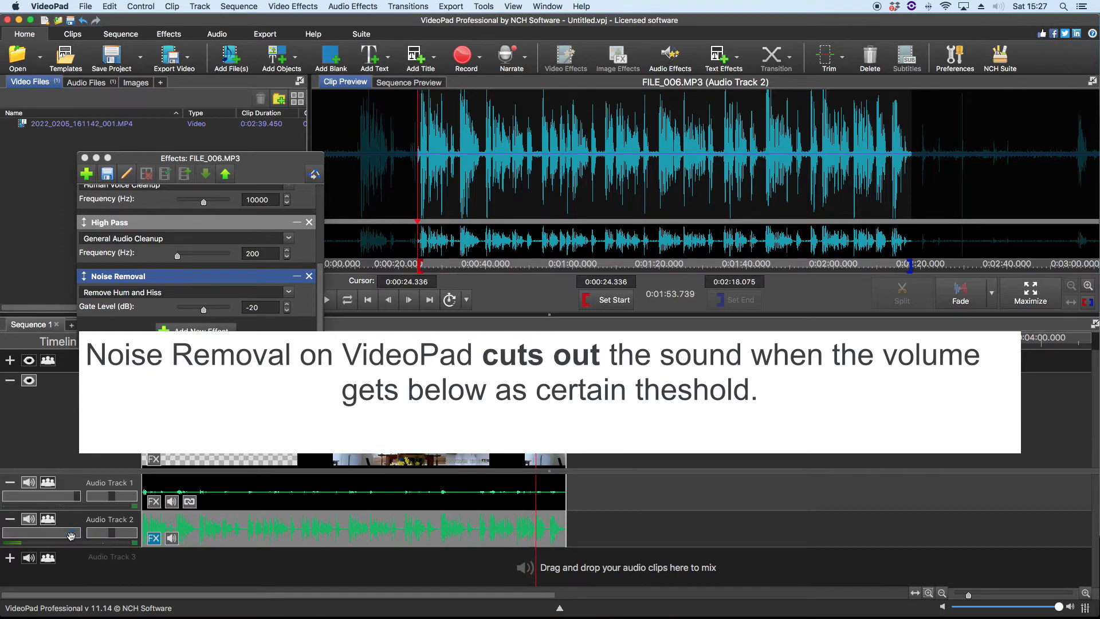
# Raise the volume of Audio Track 2 and review the effects applied to the FILE_006.MP3 clip
pyautogui.moveTo(75, 535); pyautogui.dragTo(95, 533)
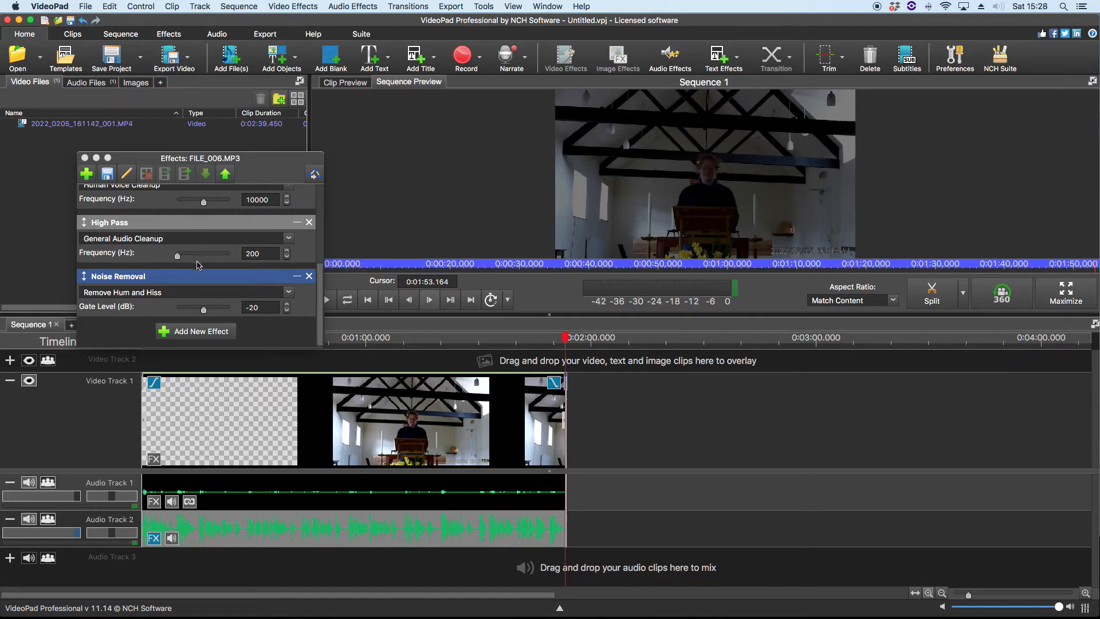
pyautogui.scroll(3, 198, 266)
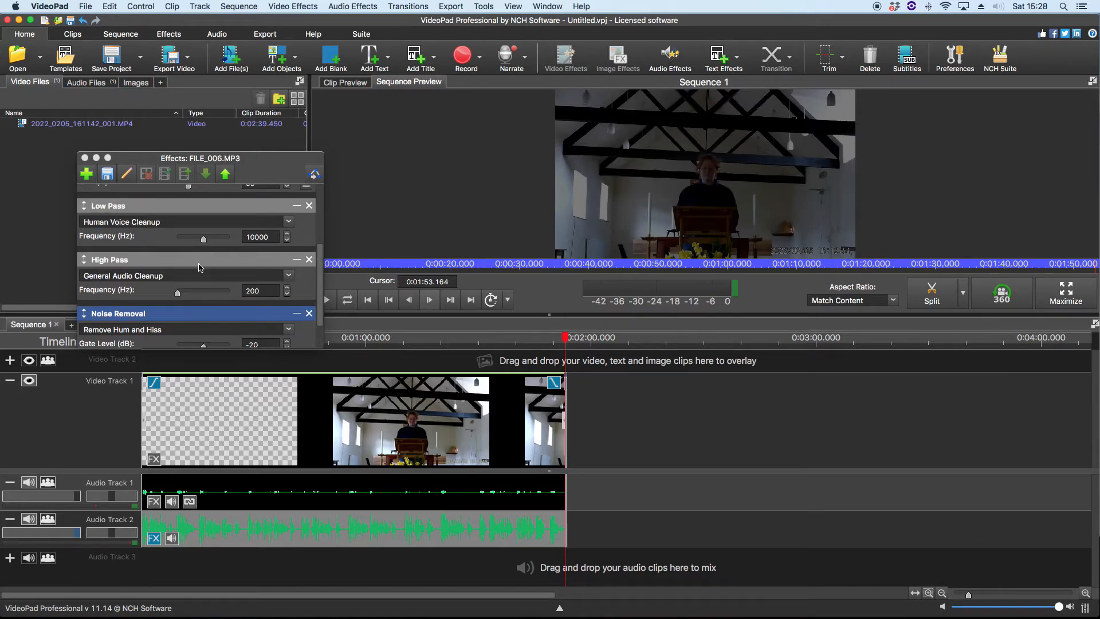
pyautogui.scroll(-1, 143, 249)
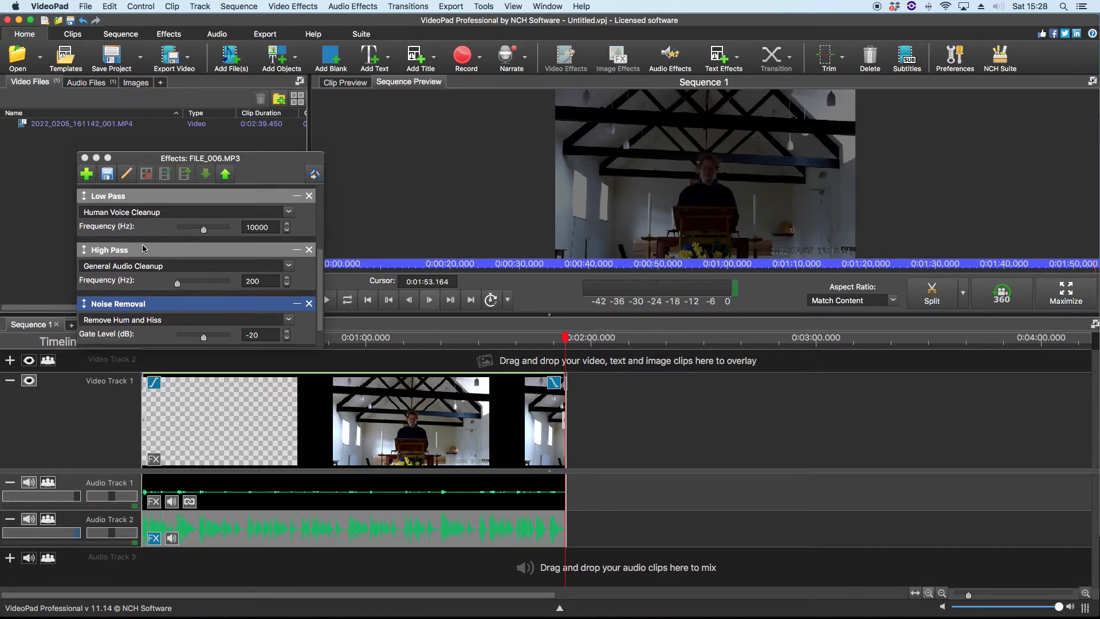
pyautogui.moveTo(320, 267); pyautogui.dragTo(312, 180)
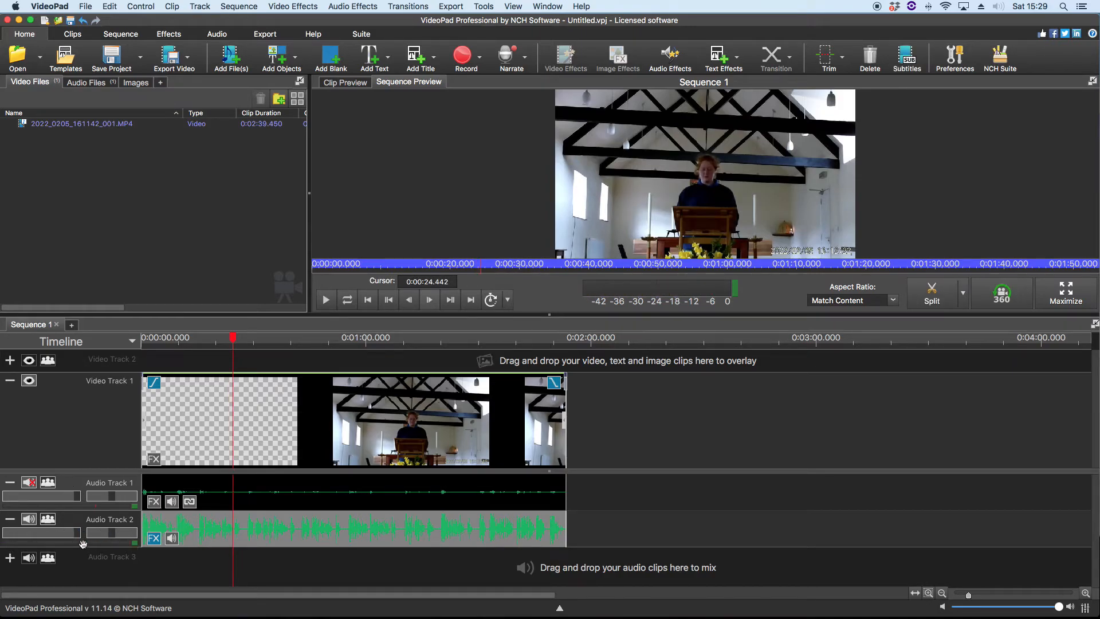
# Play the sequence from about 0:00:24 with Audio Track 1 muted and slightly lower the volume of Audio Track 2
pyautogui.press('space')
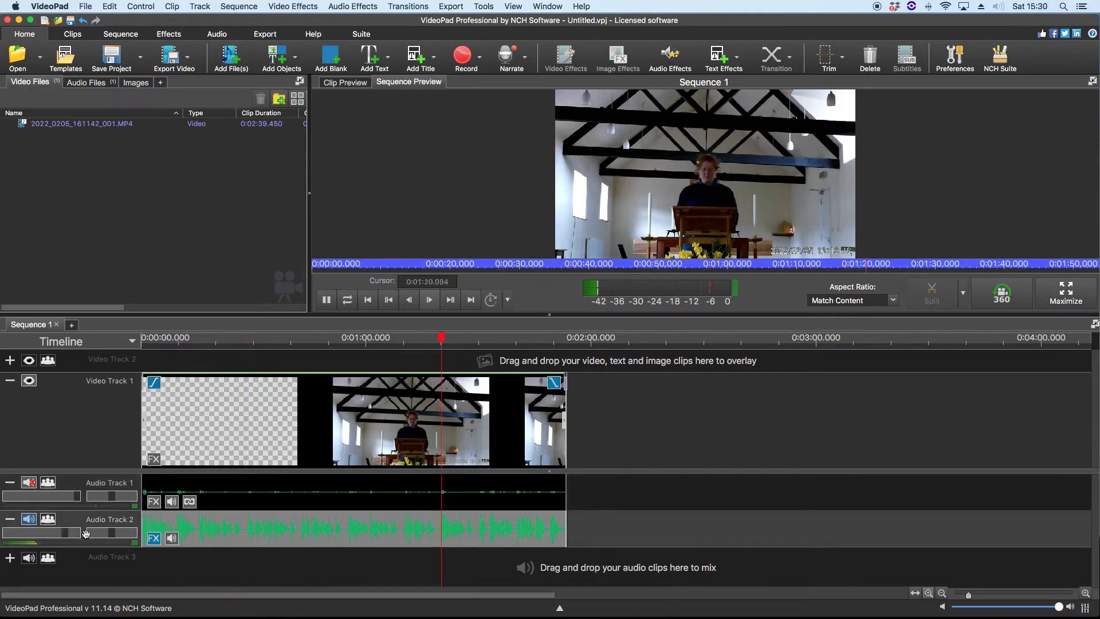
pyautogui.press('space')
# Add an Equalizer effect to the FILE_006.MP3 clip on Audio Track 2, at the start of its effect chain
pyautogui.click(154, 538)
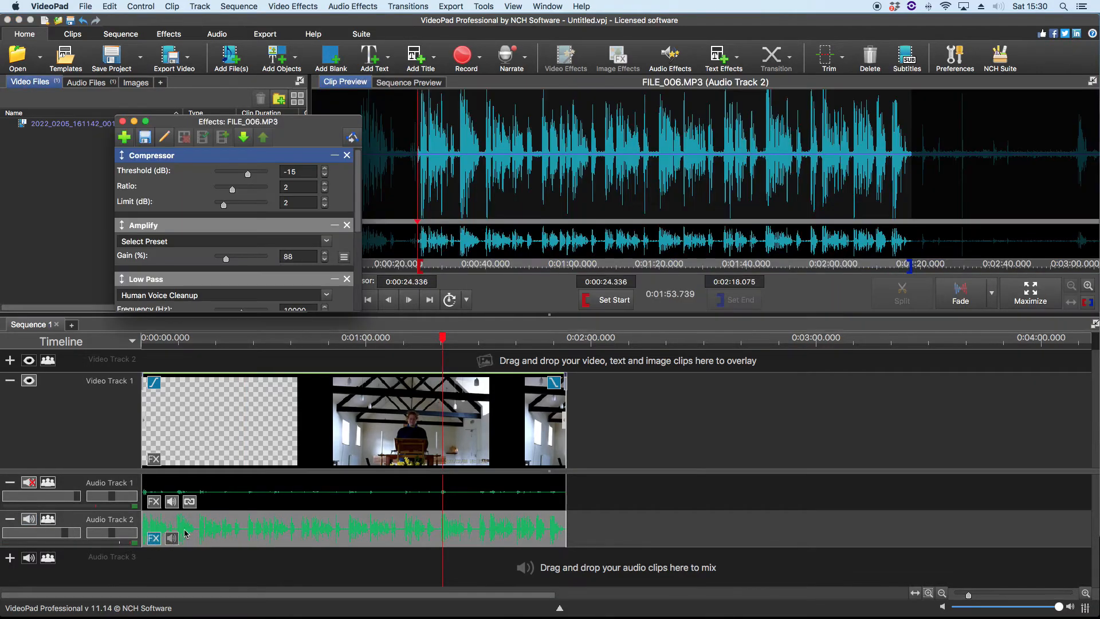
pyautogui.moveTo(357, 203); pyautogui.dragTo(357, 298)
pyautogui.click(232, 295)
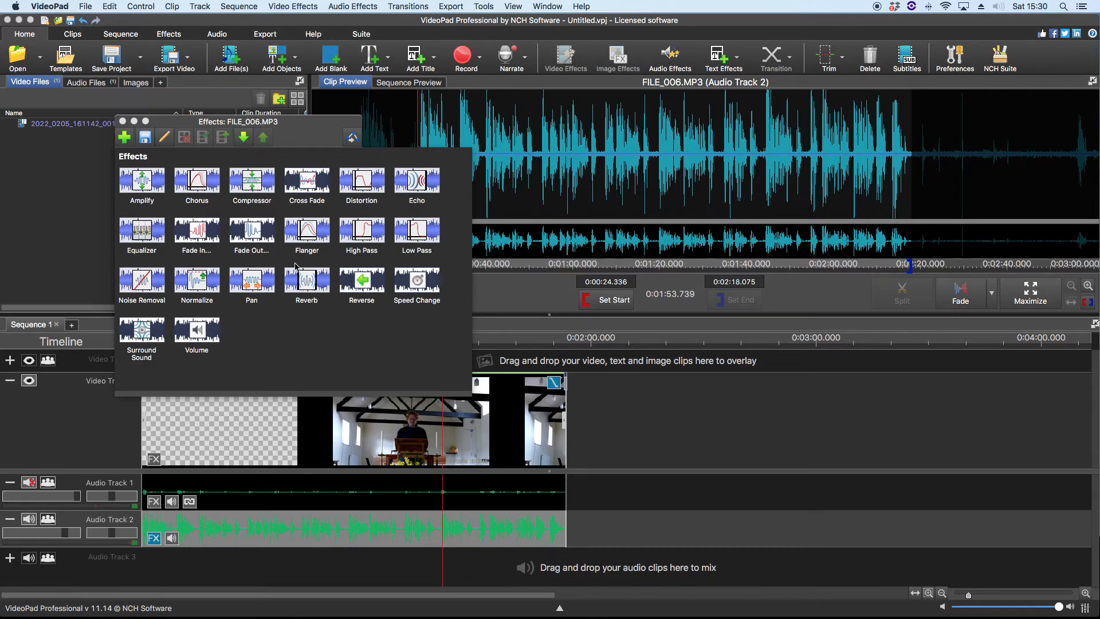
pyautogui.click(152, 232)
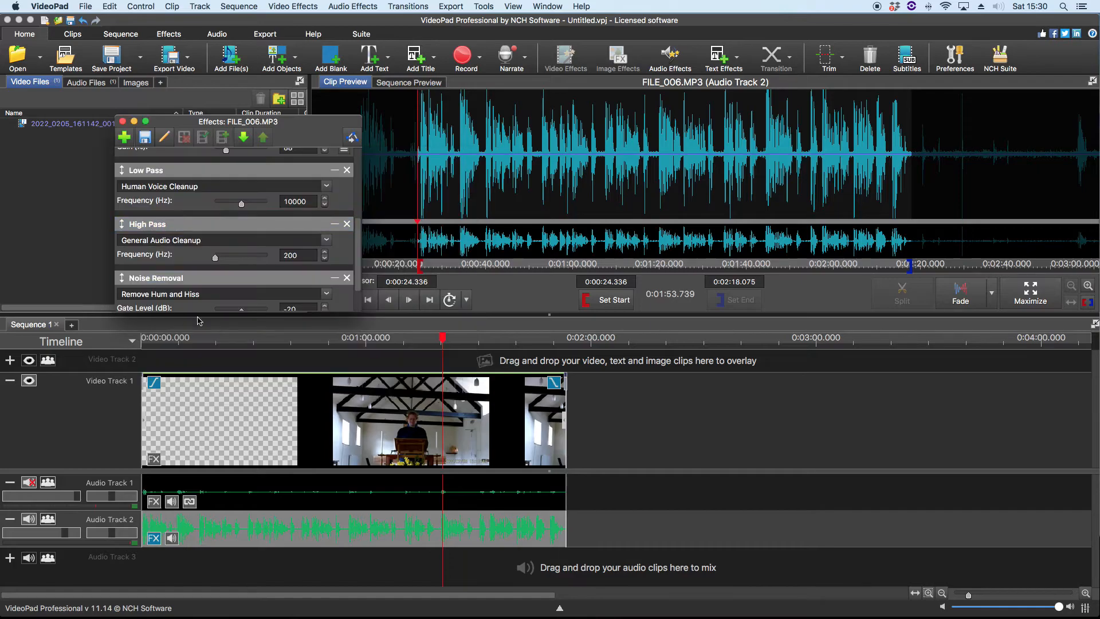
pyautogui.moveTo(360, 240); pyautogui.dragTo(367, 310)
pyautogui.scroll(10, 240, 172)
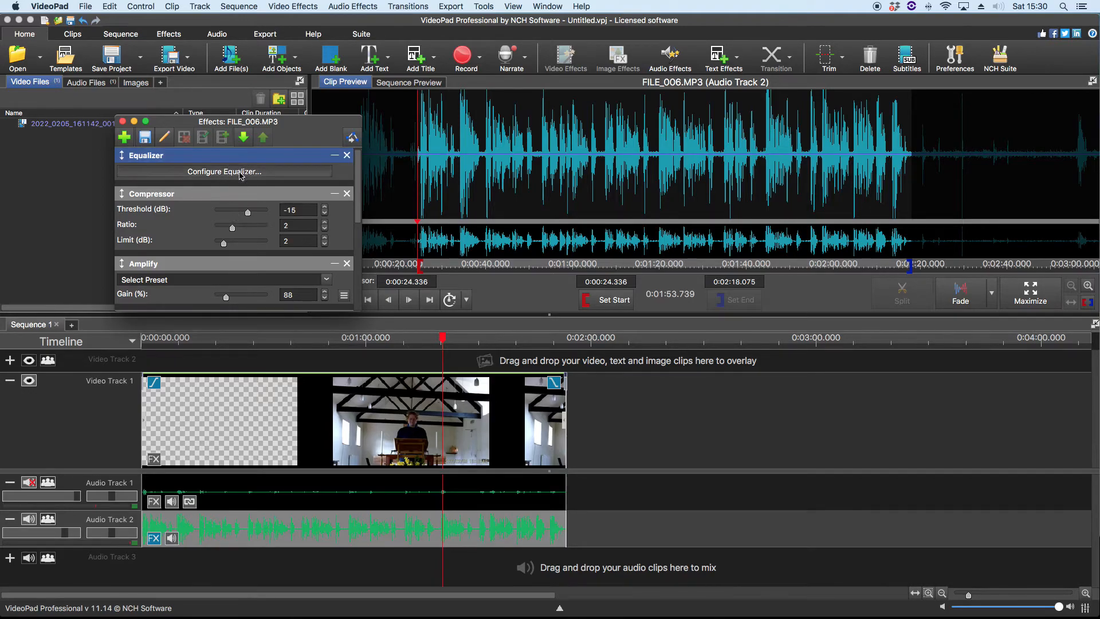
# Open the Equalizer configuration and compare its Visual, Graphic and Parametric modes
pyautogui.click(241, 173)
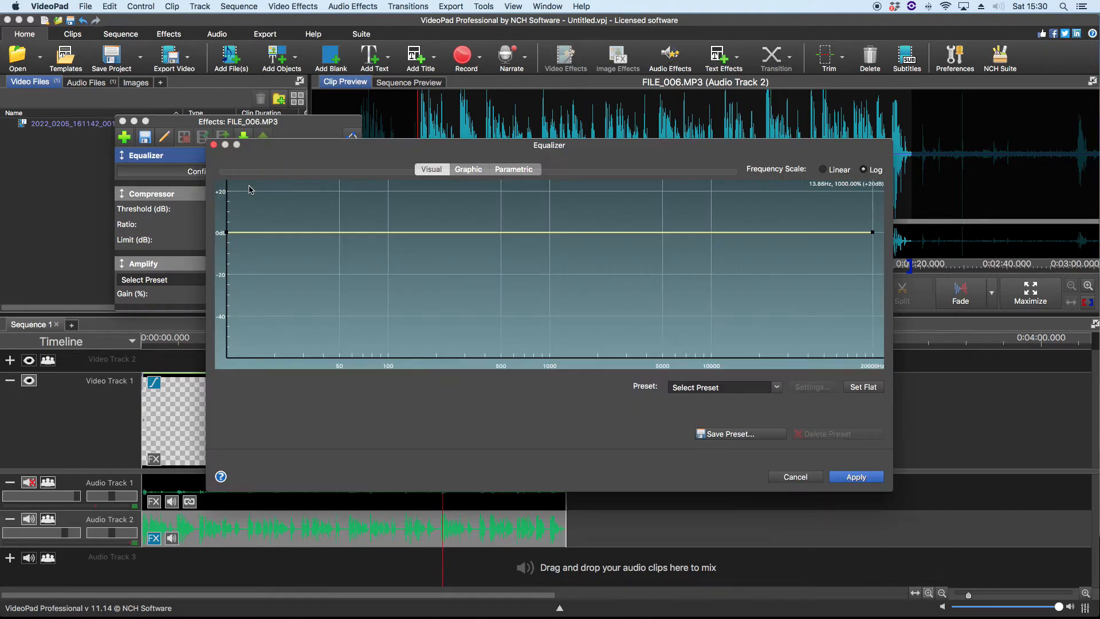
pyautogui.click(468, 171)
pyautogui.click(517, 175)
pyautogui.click(481, 172)
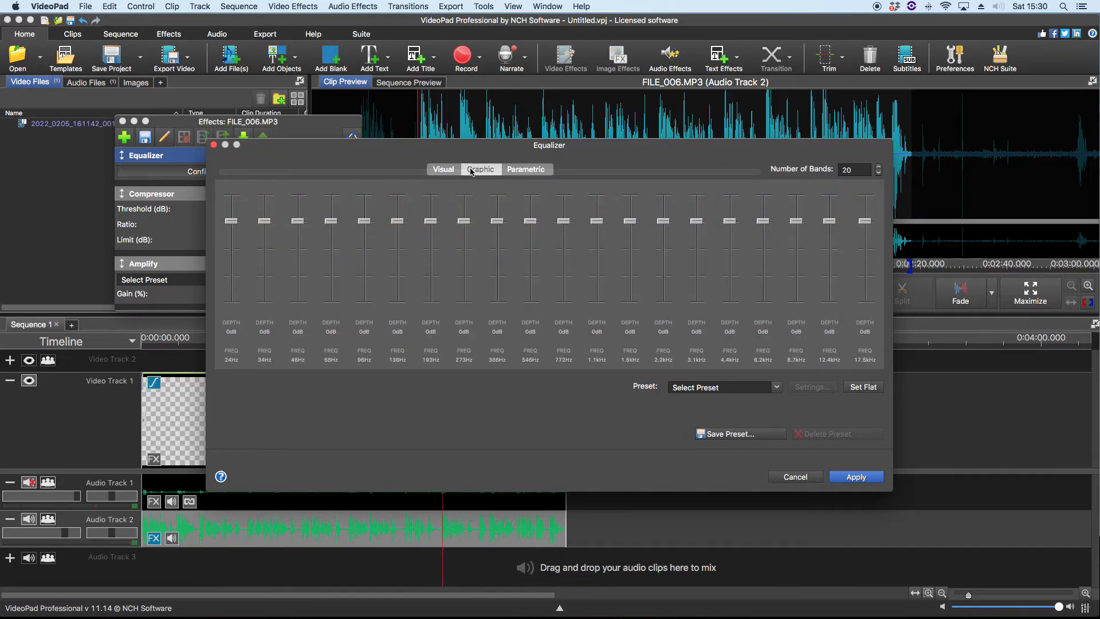
pyautogui.click(523, 171)
pyautogui.click(488, 171)
pyautogui.click(527, 171)
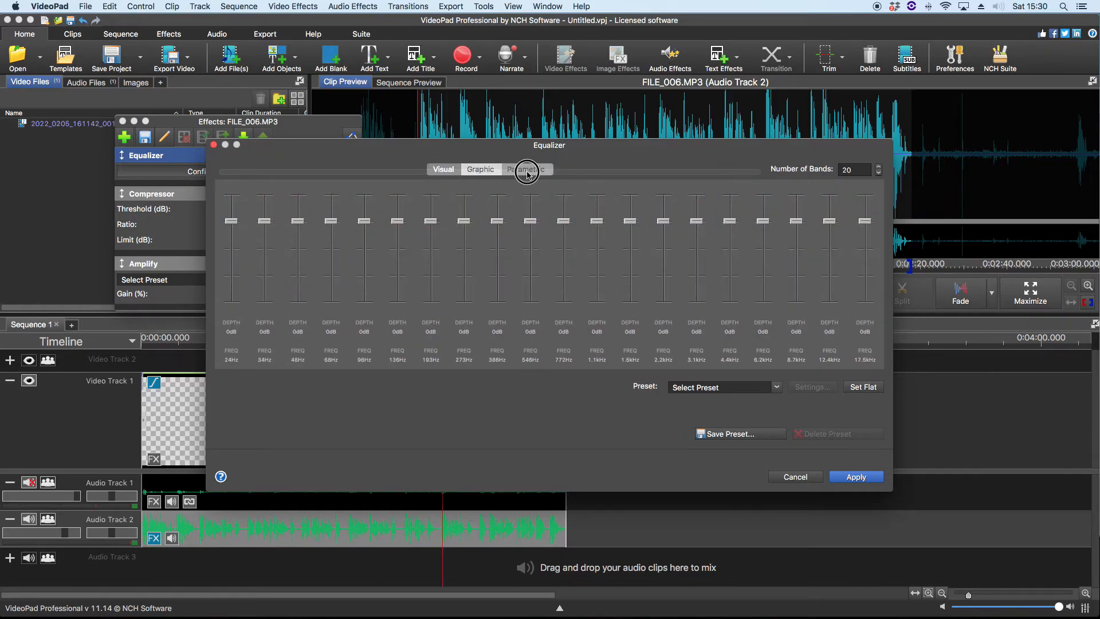
pyautogui.click(488, 171)
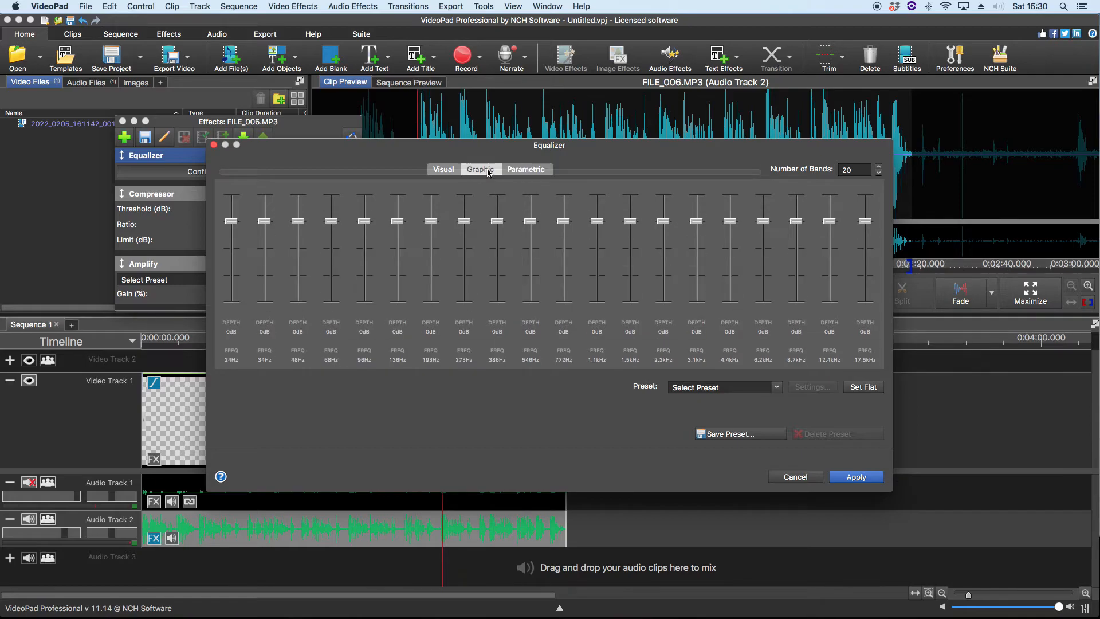
pyautogui.click(525, 170)
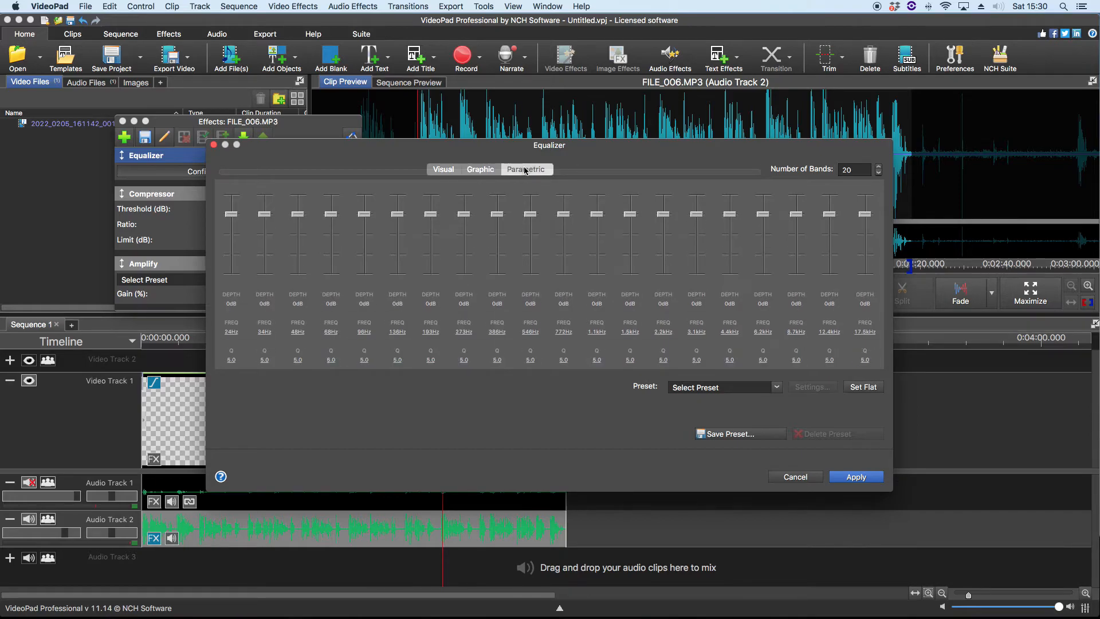
pyautogui.click(489, 171)
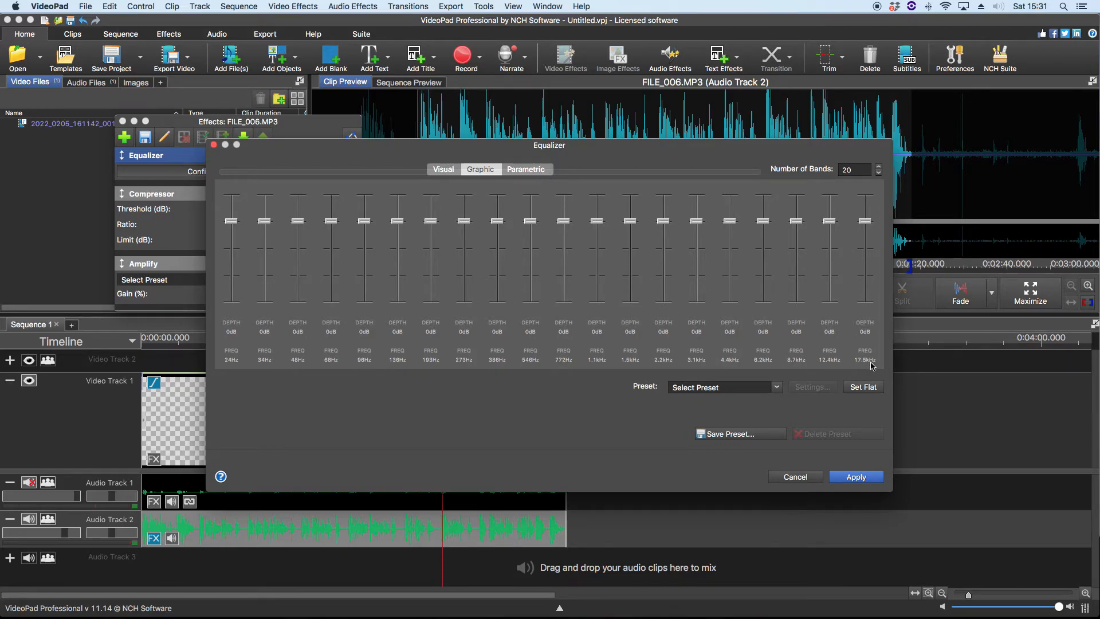
pyautogui.click(535, 173)
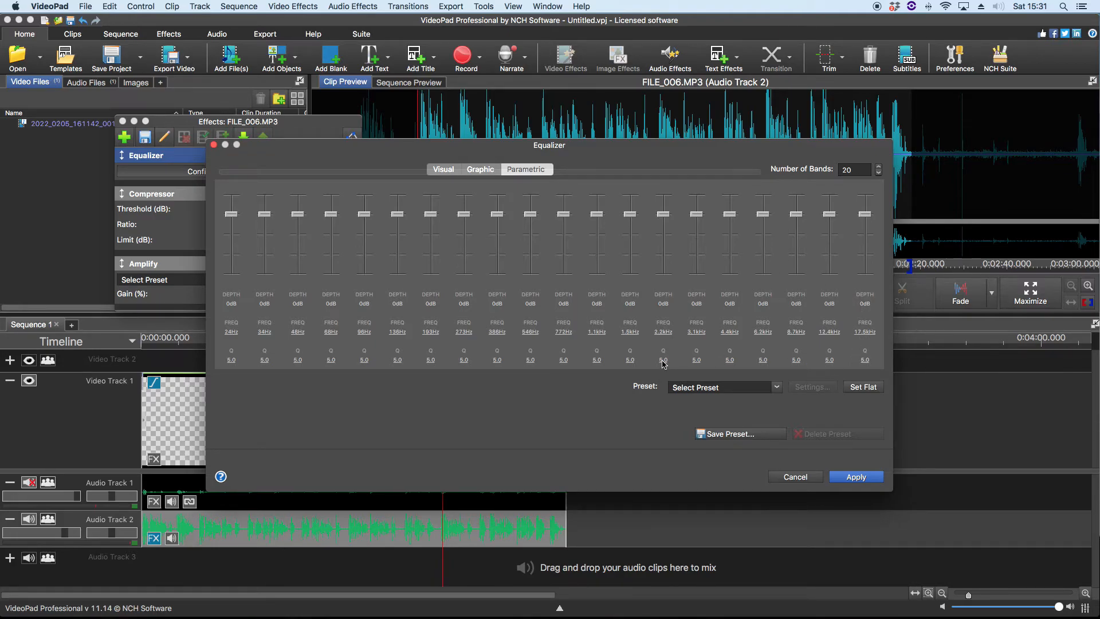
pyautogui.click(563, 360)
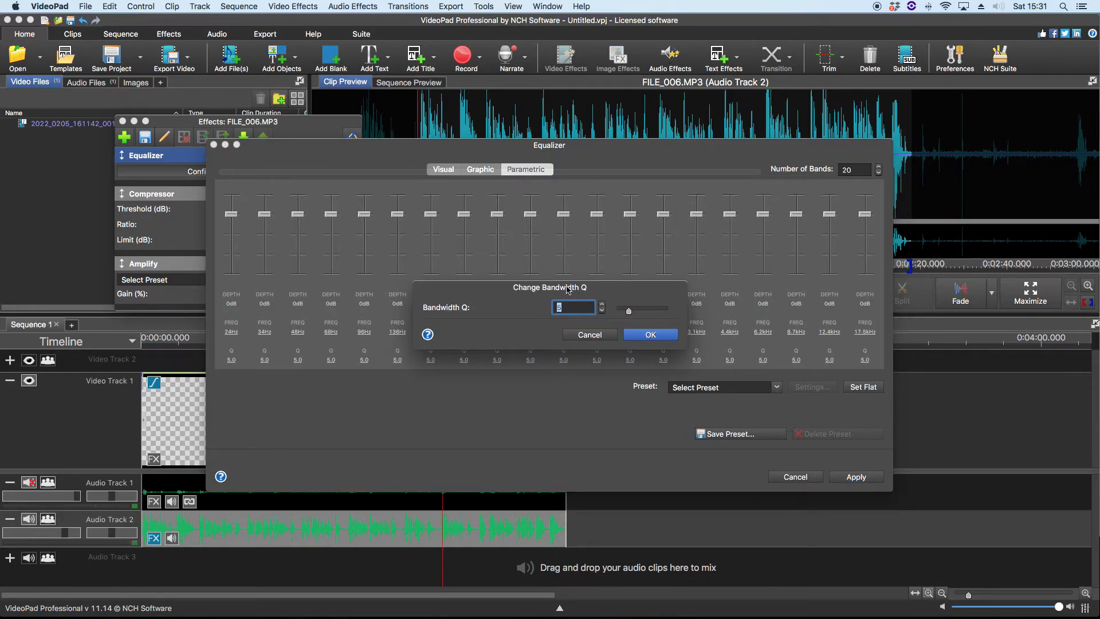
pyautogui.click(601, 304)
pyautogui.click(573, 335)
# Try pulling the middle of the equalizer's Visual curve down by more than 20 dB and reset the curve to flat
pyautogui.click(443, 169)
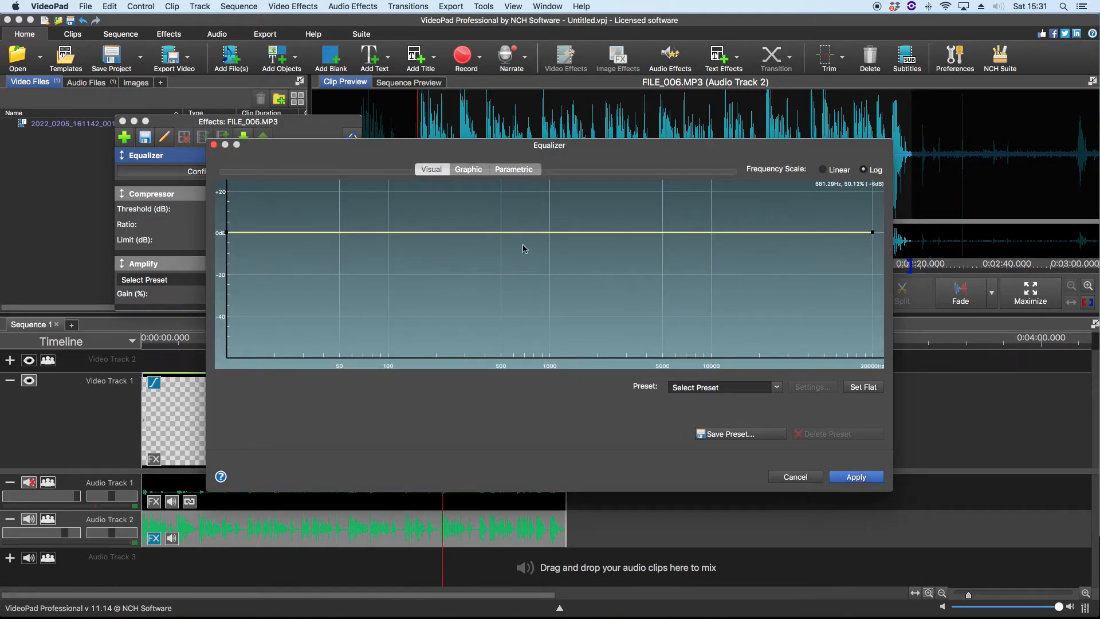
pyautogui.moveTo(523, 232); pyautogui.dragTo(528, 273)
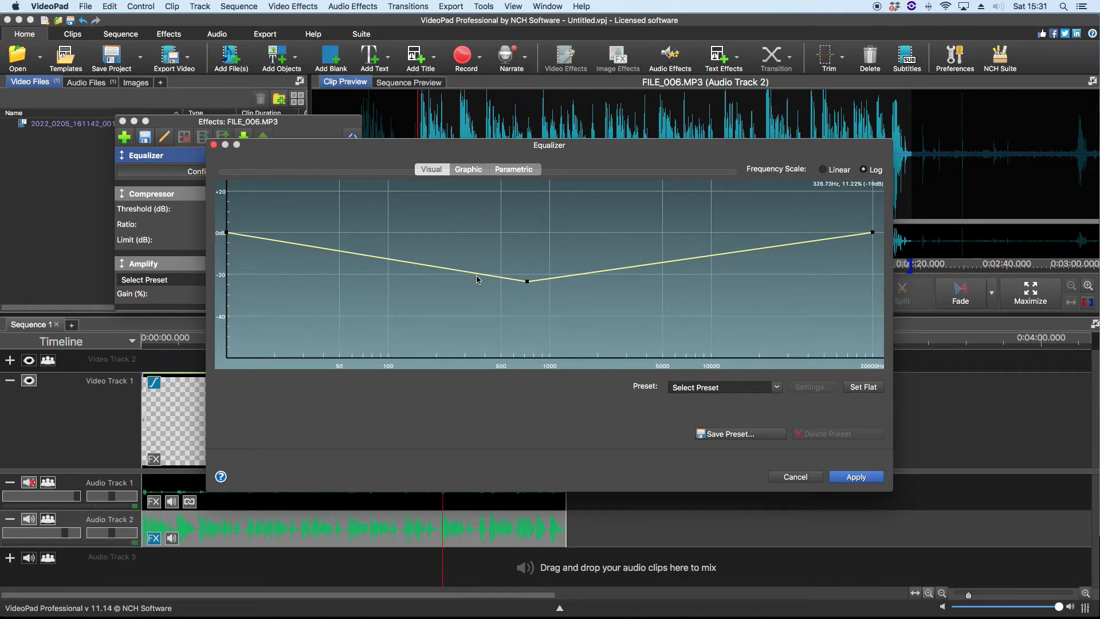
pyautogui.moveTo(527, 281); pyautogui.dragTo(527, 306)
pyautogui.moveTo(610, 335); pyautogui.dragTo(585, 293)
pyautogui.click(865, 388)
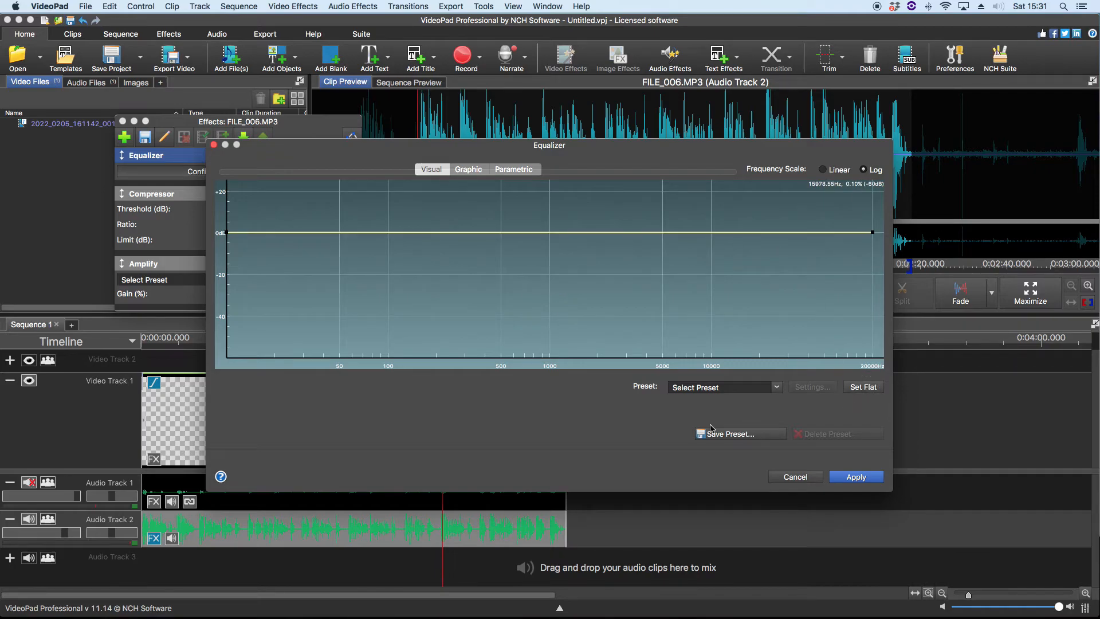
# Compare the Graphic and Parametric equalizer modes and inspect the bandwidth Q setting of the 546 Hz band without changing it
pyautogui.click(462, 172)
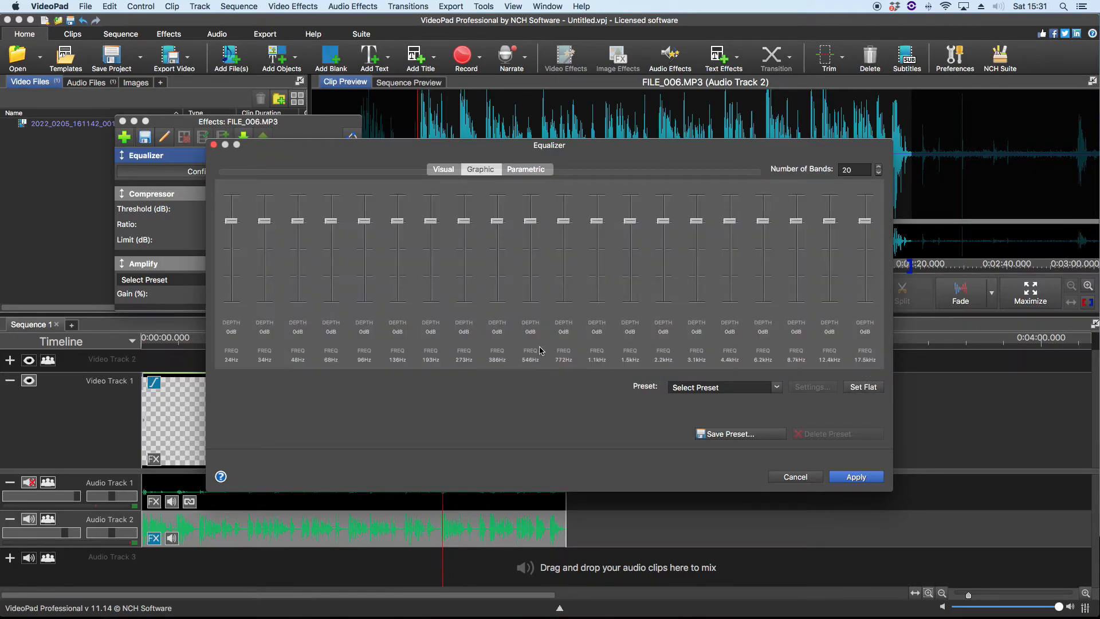
pyautogui.click(541, 171)
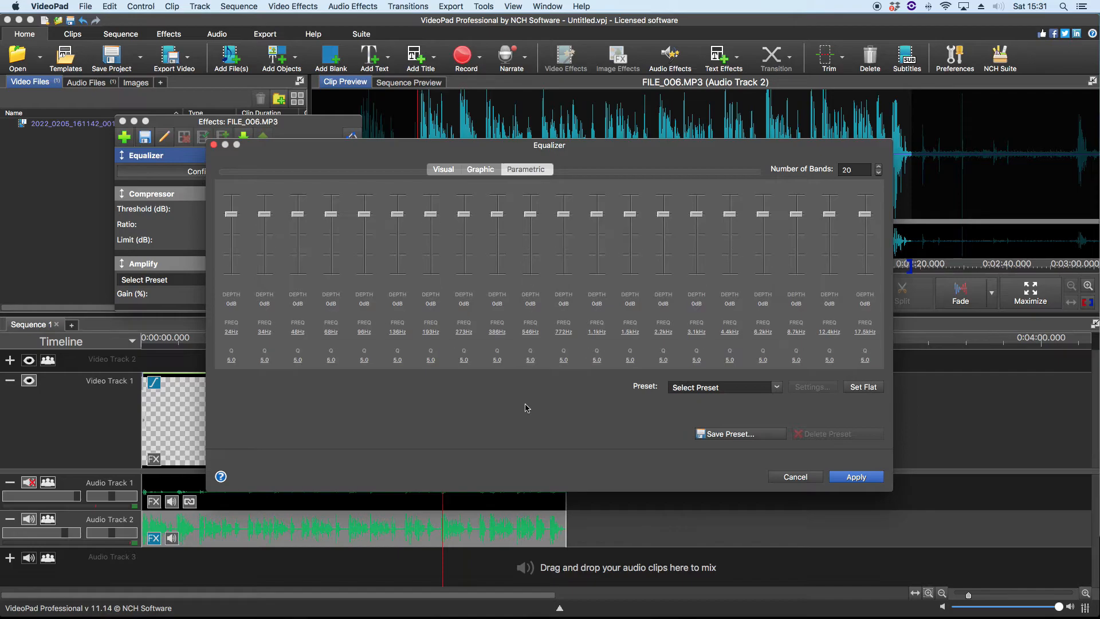
pyautogui.click(530, 361)
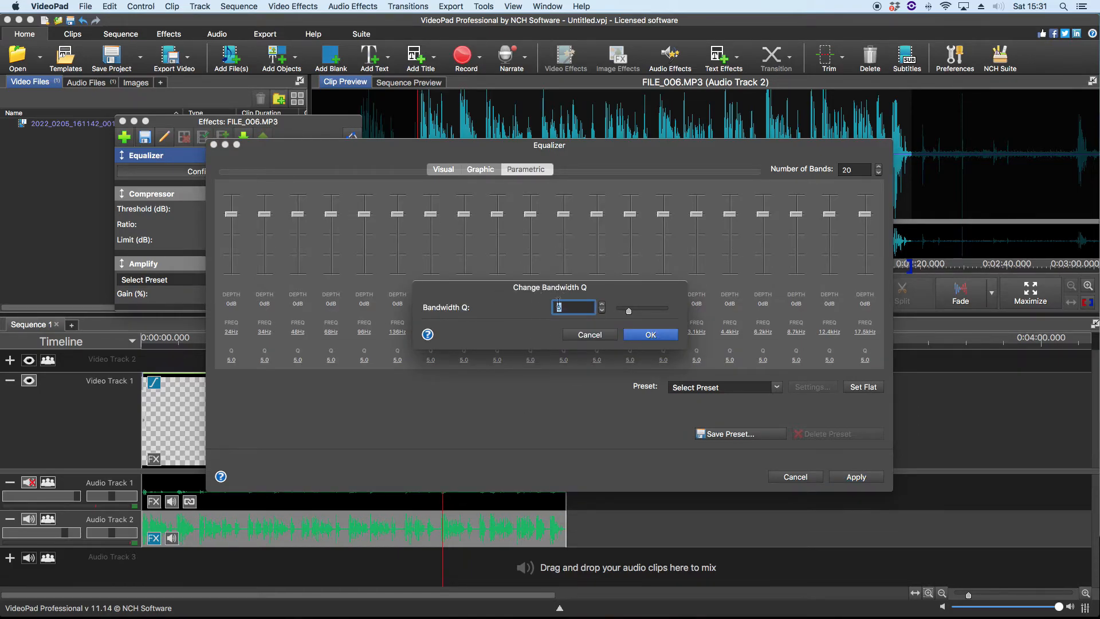
pyautogui.click(585, 336)
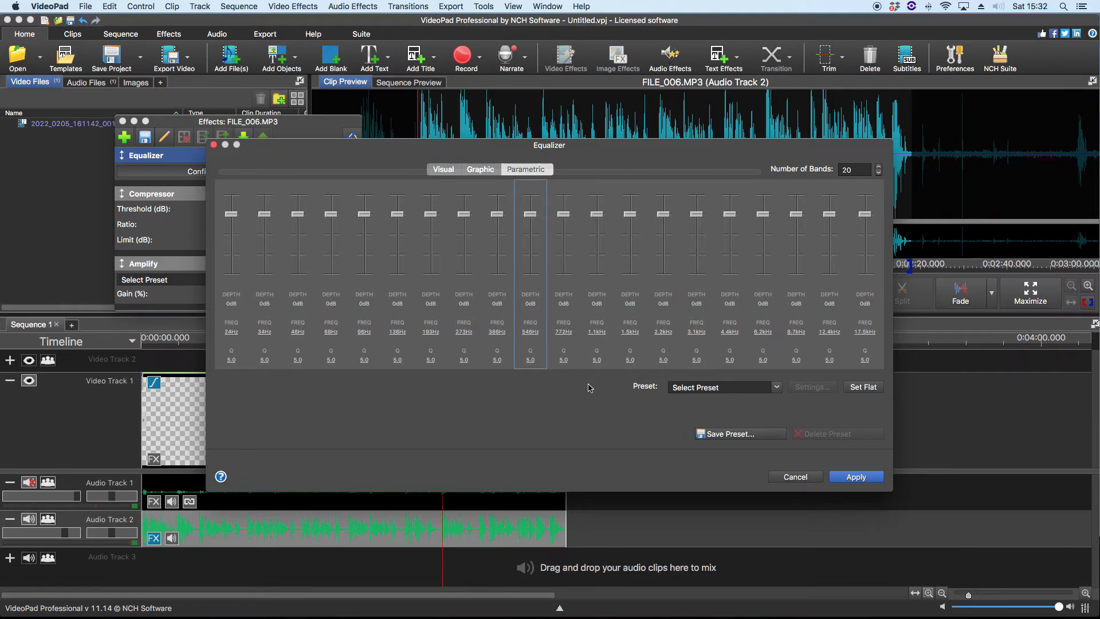
# In the Graphic equalizer, set 17.5 kHz to -24, 12.4 kHz to -18, 8.7 kHz to -12 and 6.2 kHz to -4 dB, apply and listen
pyautogui.click(483, 170)
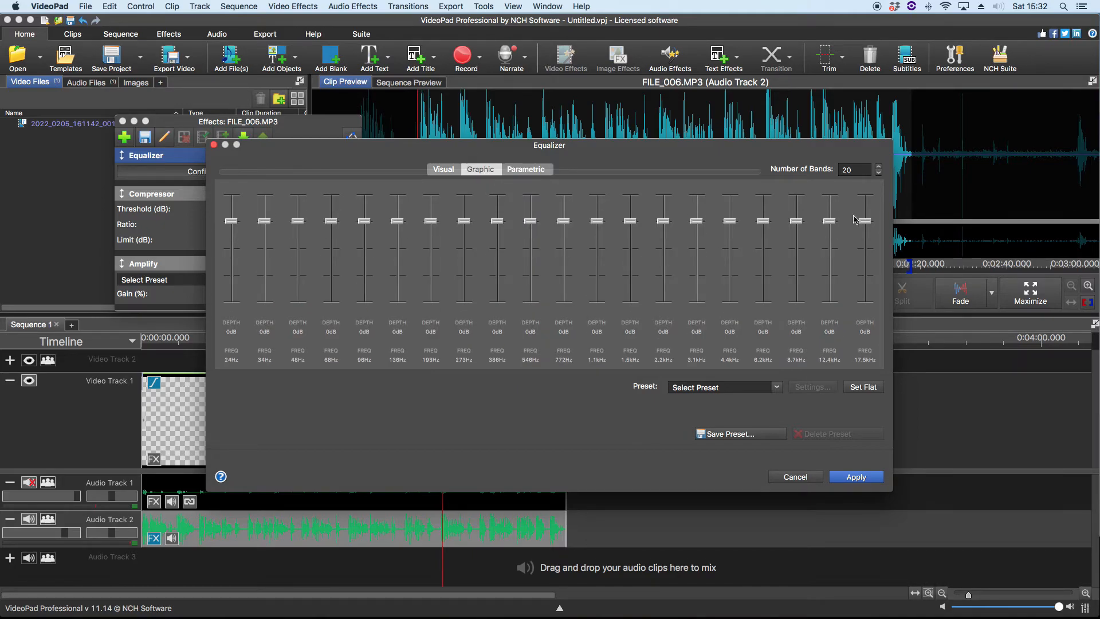
pyautogui.moveTo(866, 226); pyautogui.dragTo(865, 253)
pyautogui.moveTo(796, 233); pyautogui.dragTo(765, 233)
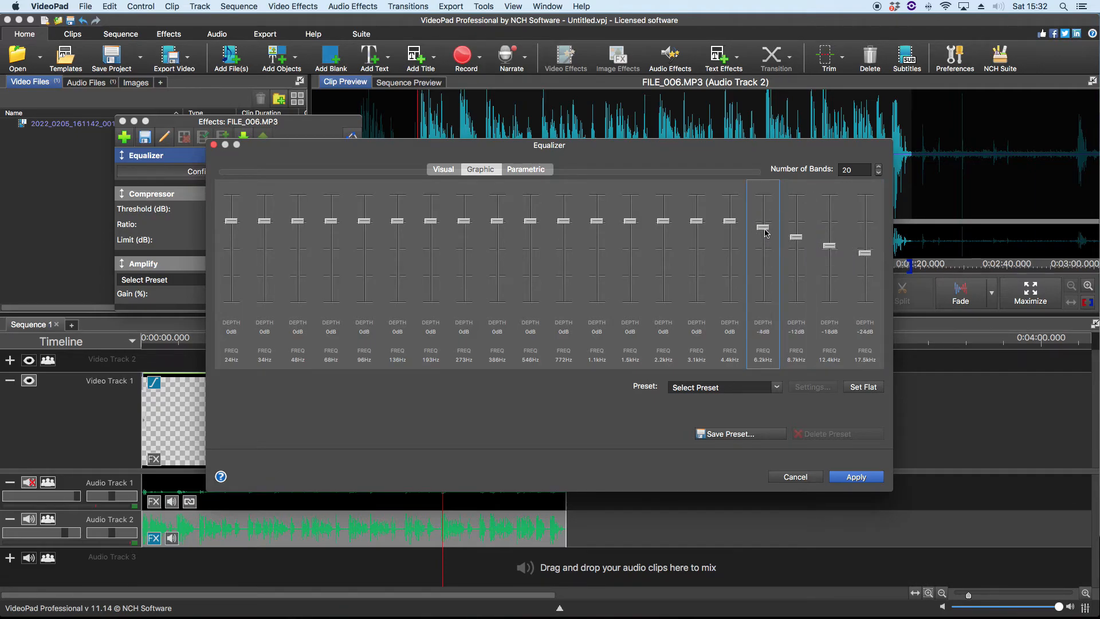
pyautogui.click(848, 478)
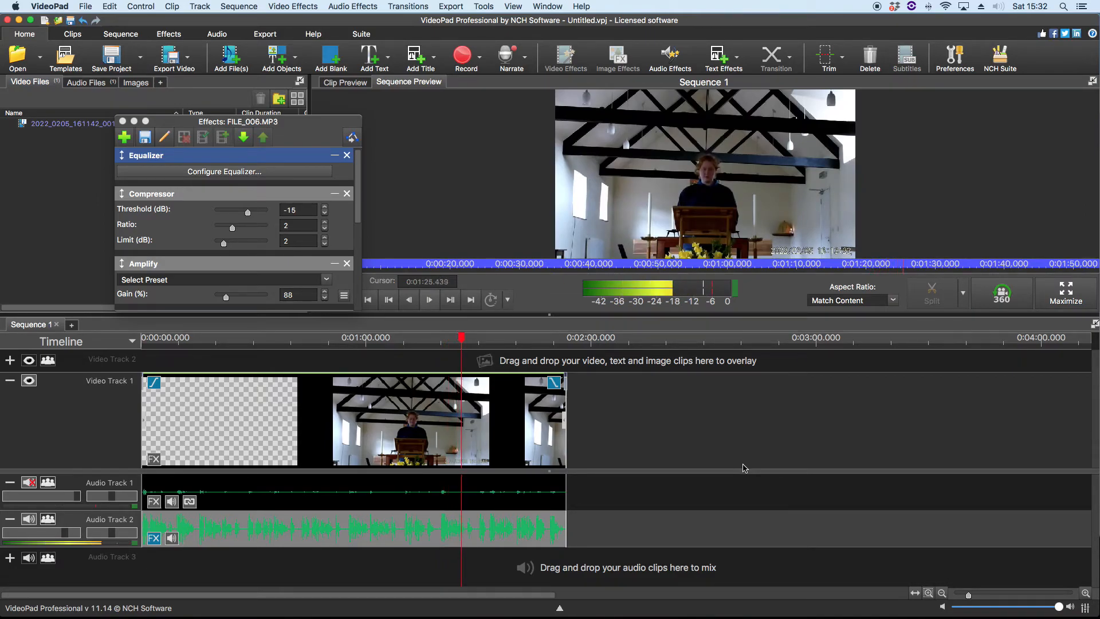
pyautogui.press('space')
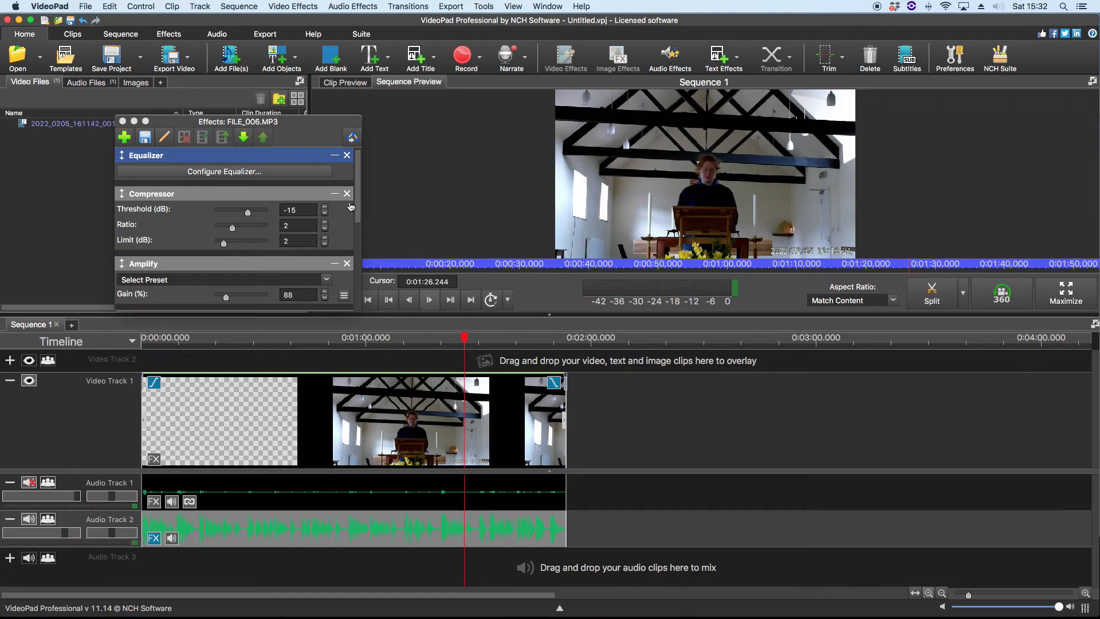
# Reopen the FILE_006.MP3 clip's Graphic equalizer and set the 8.7 kHz band to -8 dB
pyautogui.click(310, 178)
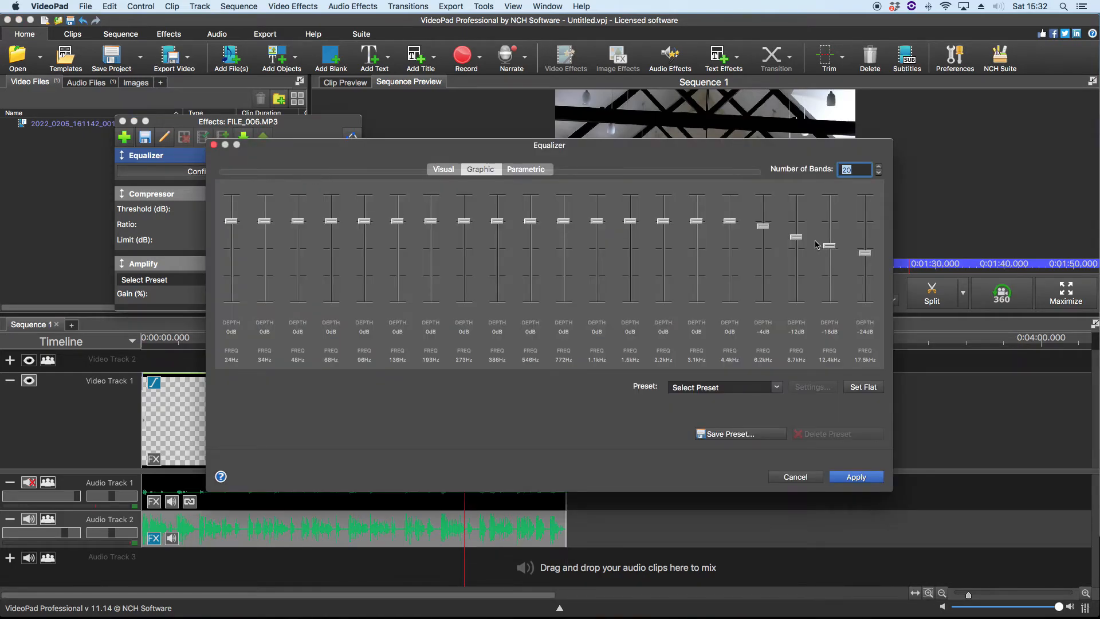
pyautogui.moveTo(796, 237); pyautogui.dragTo(801, 237)
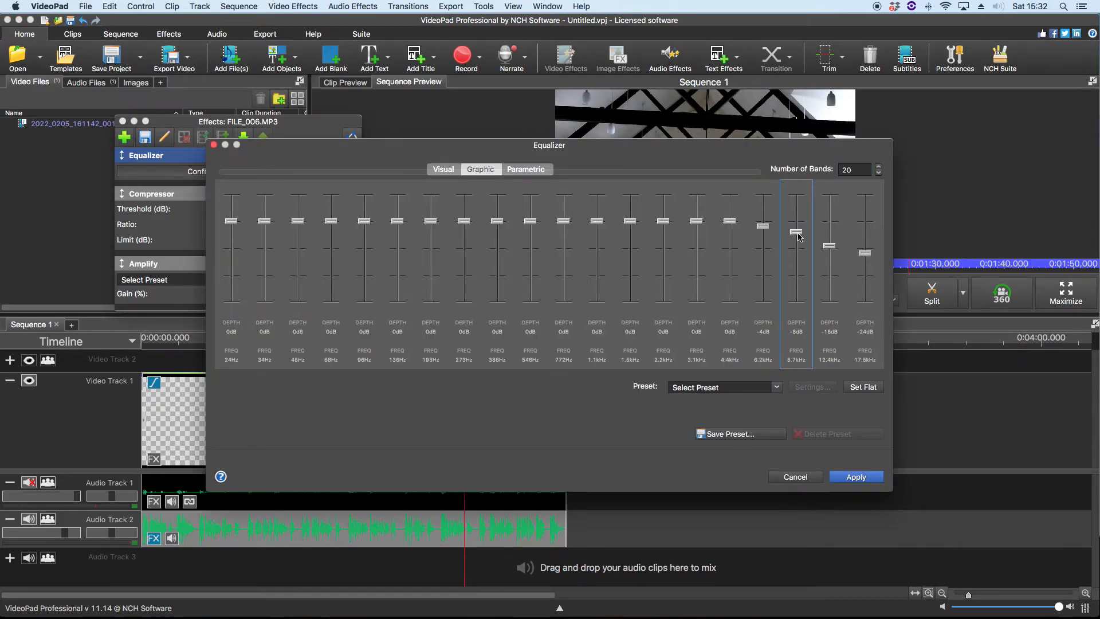
pyautogui.click(730, 222)
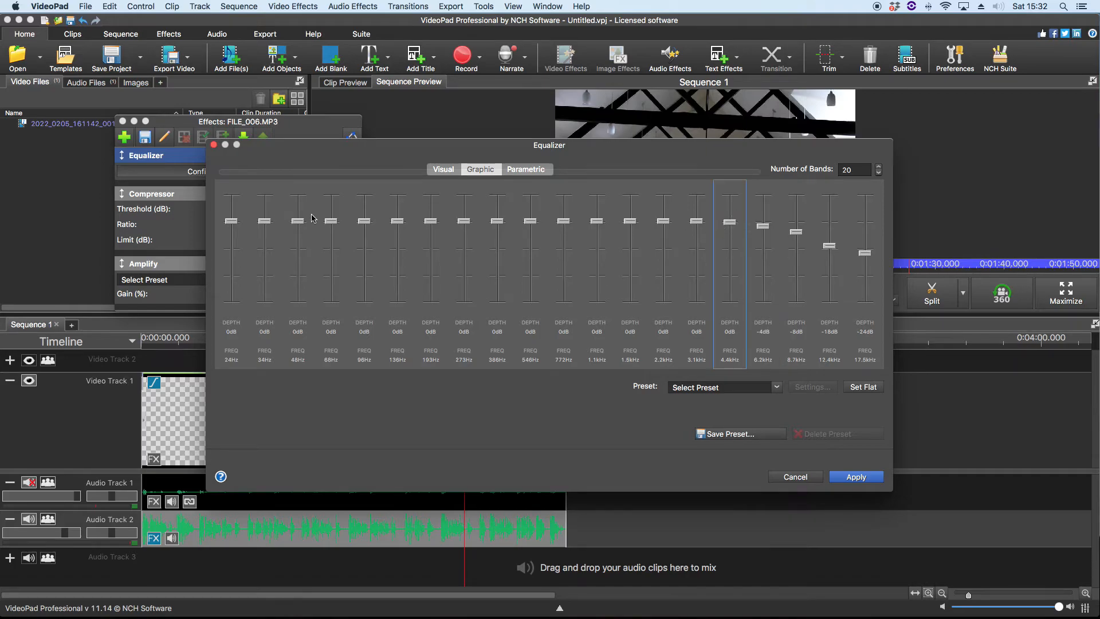
# Cut the low bands, 24 Hz to -42, 34 Hz to -29, 48 Hz to -28 and 68 Hz to -32 dB, and apply the equalizer
pyautogui.moveTo(334, 224); pyautogui.dragTo(393, 229)
pyautogui.click(868, 478)
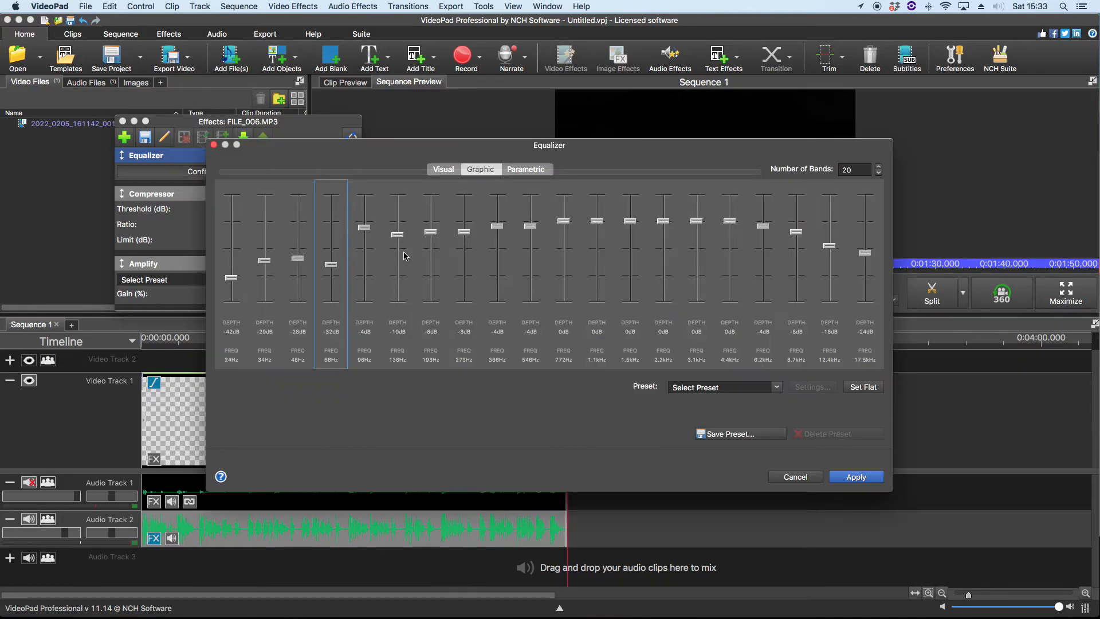
pyautogui.click(856, 477)
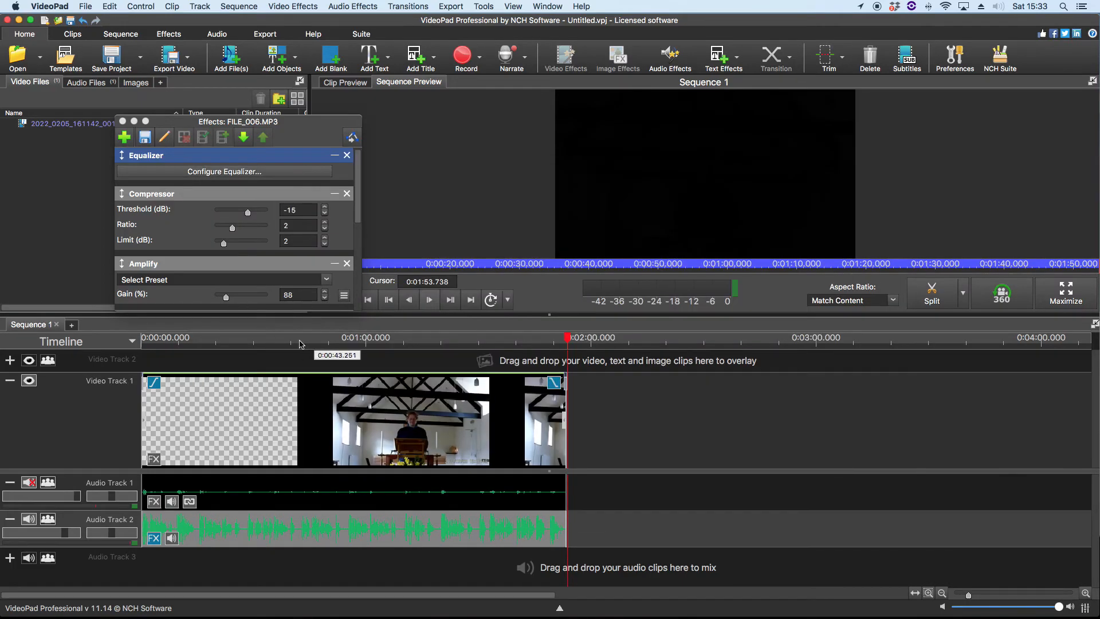
# Play from about 0:00:38 and, in the Graphic equalizer, cut 24–193 Hz to -60, 273 Hz to -20, 386 Hz to -14 and 546 Hz to -12 dB
pyautogui.click(286, 343)
pyautogui.moveTo(287, 345)
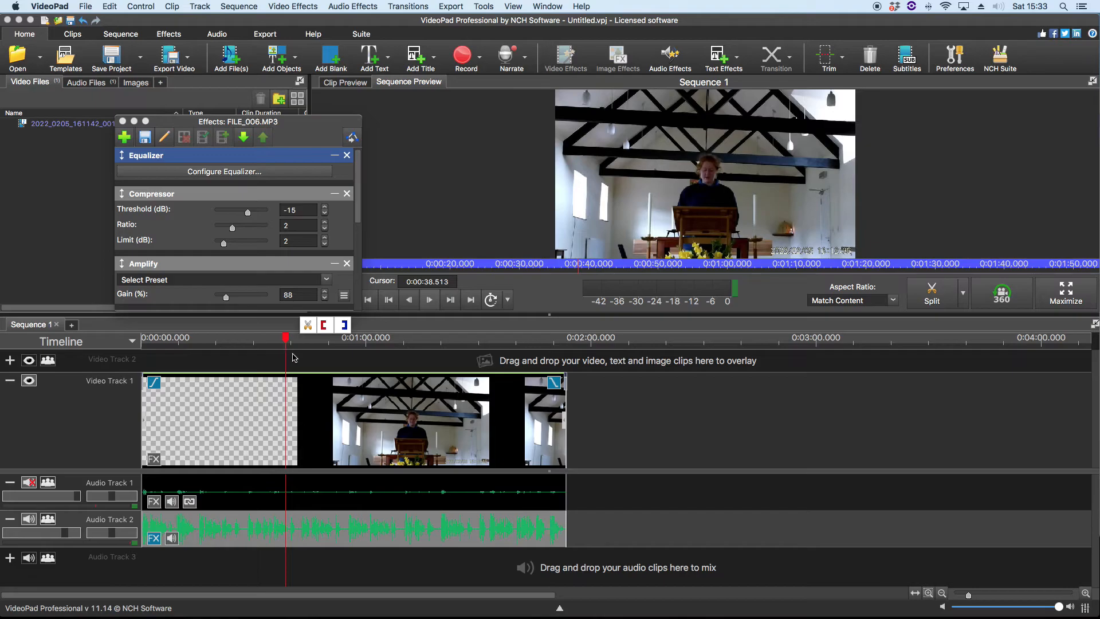
pyautogui.click(255, 172)
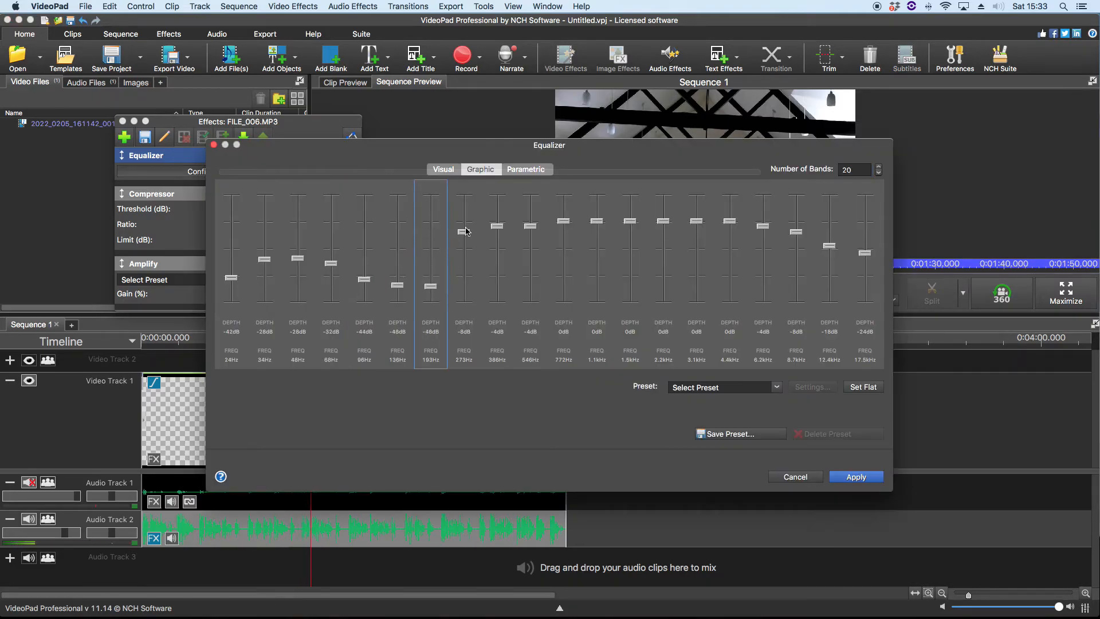
pyautogui.moveTo(459, 255)
pyautogui.mouseDown()
pyautogui.moveTo(264, 295)
pyautogui.moveTo(364, 301)
pyautogui.moveTo(496, 229)
pyautogui.moveTo(531, 288)
pyautogui.moveTo(531, 238)
pyautogui.moveTo(497, 240)
pyautogui.mouseUp()
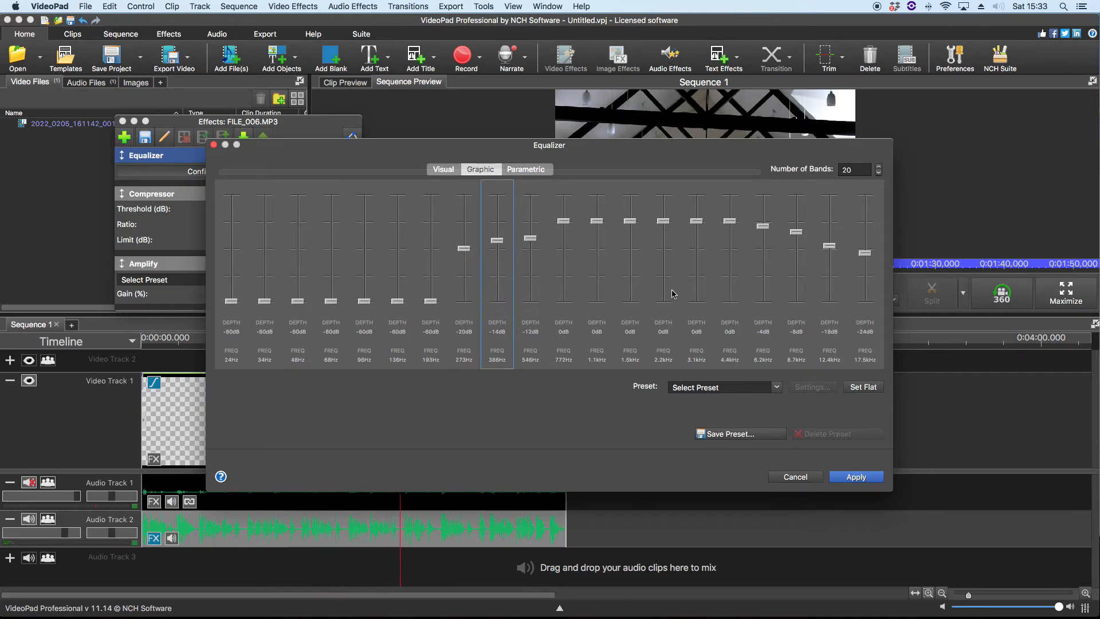
# Set 3.1 kHz to -3, 4.4 kHz to -4, 6.2 kHz to -8 and 8.7 kHz to -20 dB, and apply the equalizer
pyautogui.moveTo(697, 238); pyautogui.dragTo(796, 248)
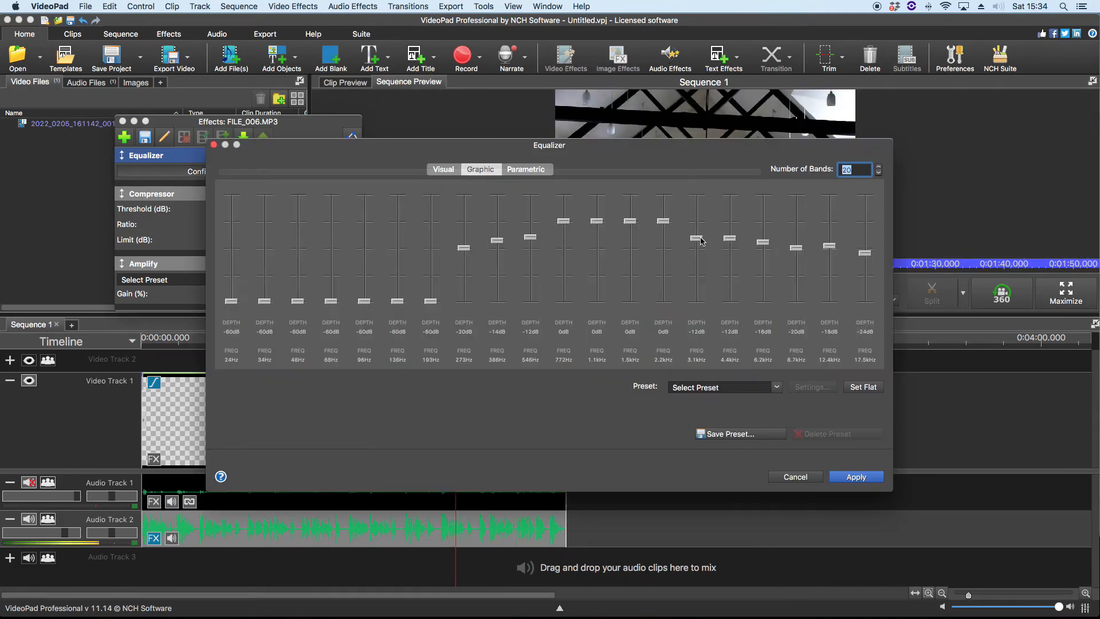
pyautogui.moveTo(697, 238); pyautogui.dragTo(696, 225)
pyautogui.moveTo(730, 238); pyautogui.dragTo(730, 226)
pyautogui.moveTo(763, 242); pyautogui.dragTo(763, 232)
pyautogui.click(856, 478)
# Raise 136 Hz to -33, 193 Hz to -16, 273 Hz to -7, 386 Hz to -4 and 546 Hz to -6 dB, and apply the equalizer
pyautogui.click(229, 171)
pyautogui.moveTo(464, 248); pyautogui.dragTo(463, 237)
pyautogui.moveTo(431, 301); pyautogui.dragTo(430, 255)
pyautogui.moveTo(497, 240); pyautogui.dragTo(527, 228)
pyautogui.moveTo(496, 233); pyautogui.dragTo(497, 228)
pyautogui.moveTo(430, 254); pyautogui.dragTo(430, 241)
pyautogui.click(856, 477)
pyautogui.moveTo(398, 301); pyautogui.dragTo(398, 265)
pyautogui.click(247, 171)
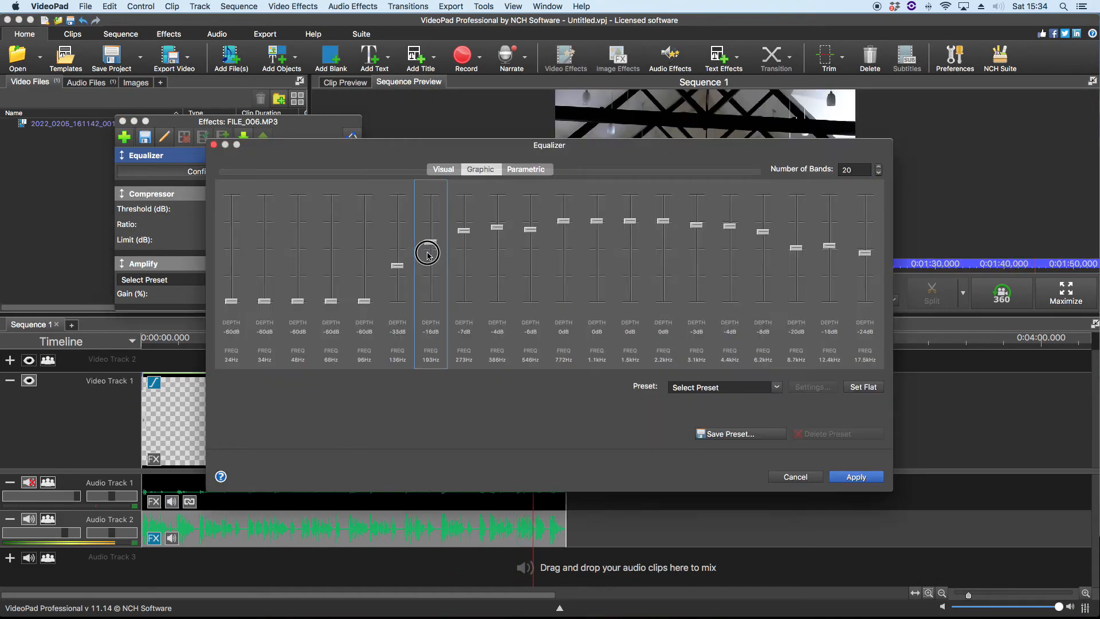
pyautogui.click(856, 477)
# Replay from around 0:01:10 and raise 193 Hz to -8, 273 Hz to -4 and 546 Hz to 0 dB in the equalizer
pyautogui.click(406, 343)
pyautogui.click(247, 171)
pyautogui.moveTo(531, 227); pyautogui.dragTo(531, 222)
pyautogui.moveTo(463, 240); pyautogui.dragTo(430, 233)
pyautogui.click(856, 477)
# Refine the equalizer by setting 136 Hz to -60, 8.7 kHz to -12, 12.4 kHz to -15 and 17.5 kHz to -30 dB
pyautogui.click(247, 171)
pyautogui.click(856, 477)
pyautogui.click(304, 173)
pyautogui.click(856, 477)
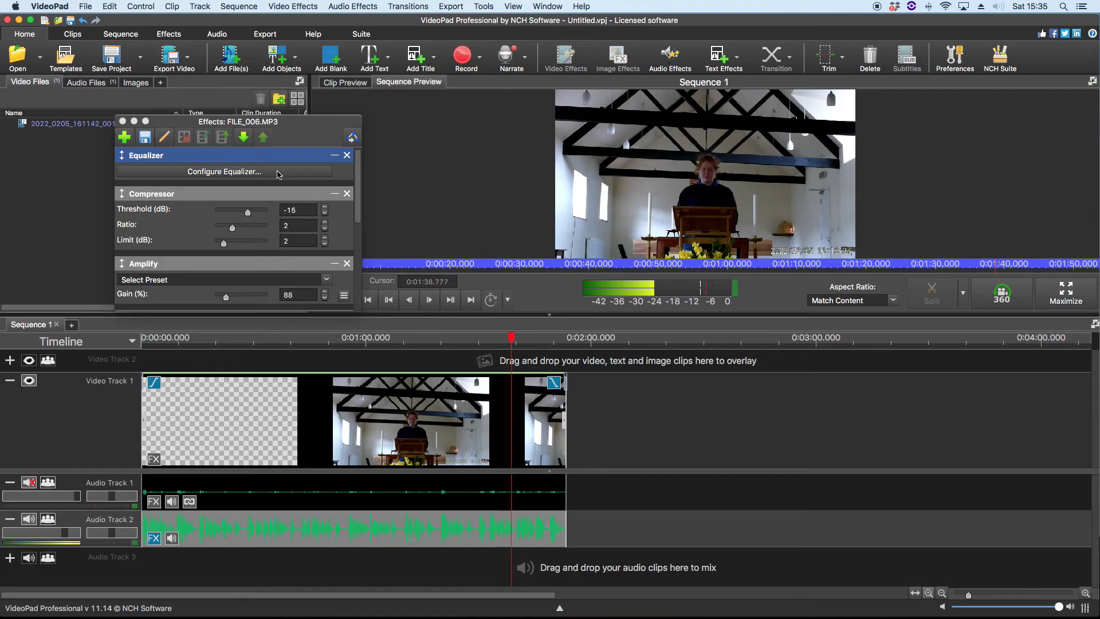
pyautogui.click(277, 173)
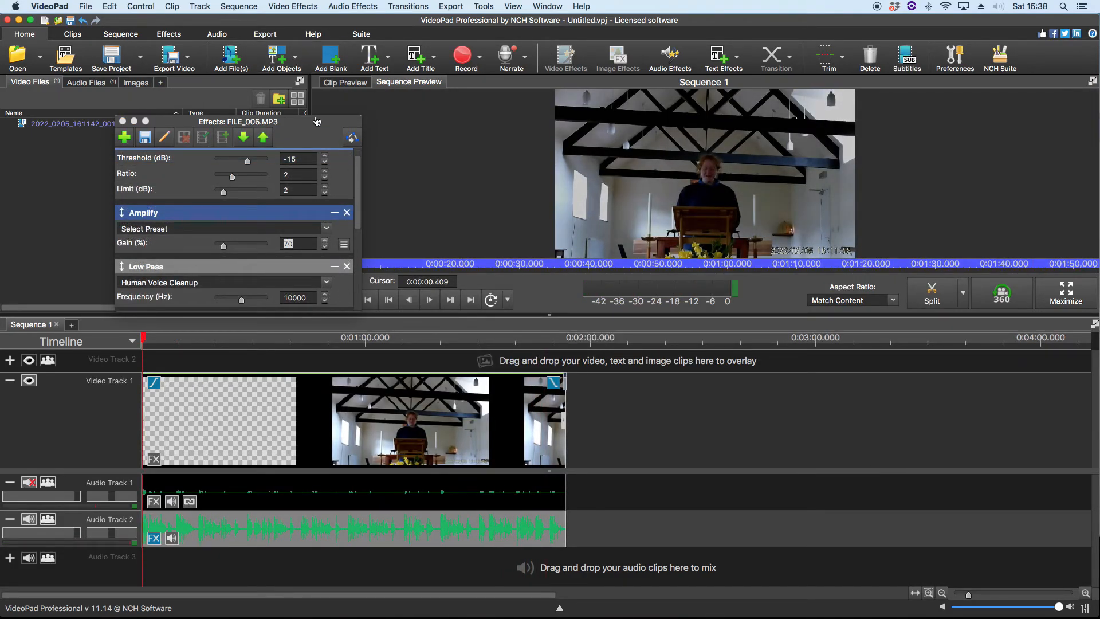
# Enlarge the effects window, review the FILE_006.MP3 clip's full effect chain and its equalizer bands, and close the window
pyautogui.moveTo(318, 122); pyautogui.dragTo(398, 112)
pyautogui.moveTo(447, 302); pyautogui.dragTo(476, 502)
pyautogui.click(255, 249)
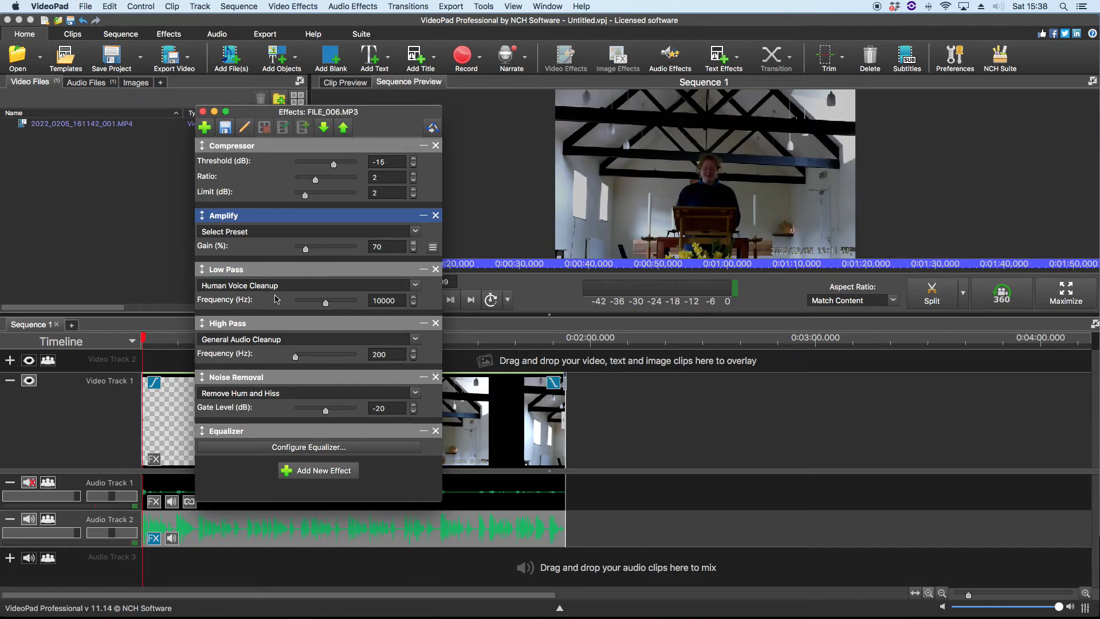
pyautogui.click(308, 451)
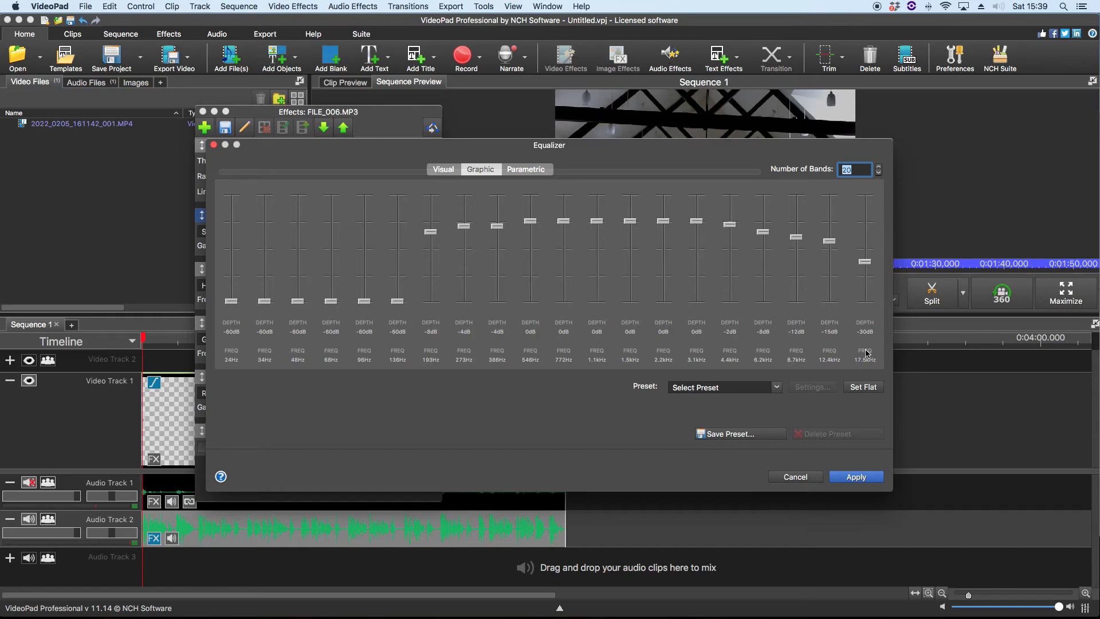
pyautogui.click(856, 477)
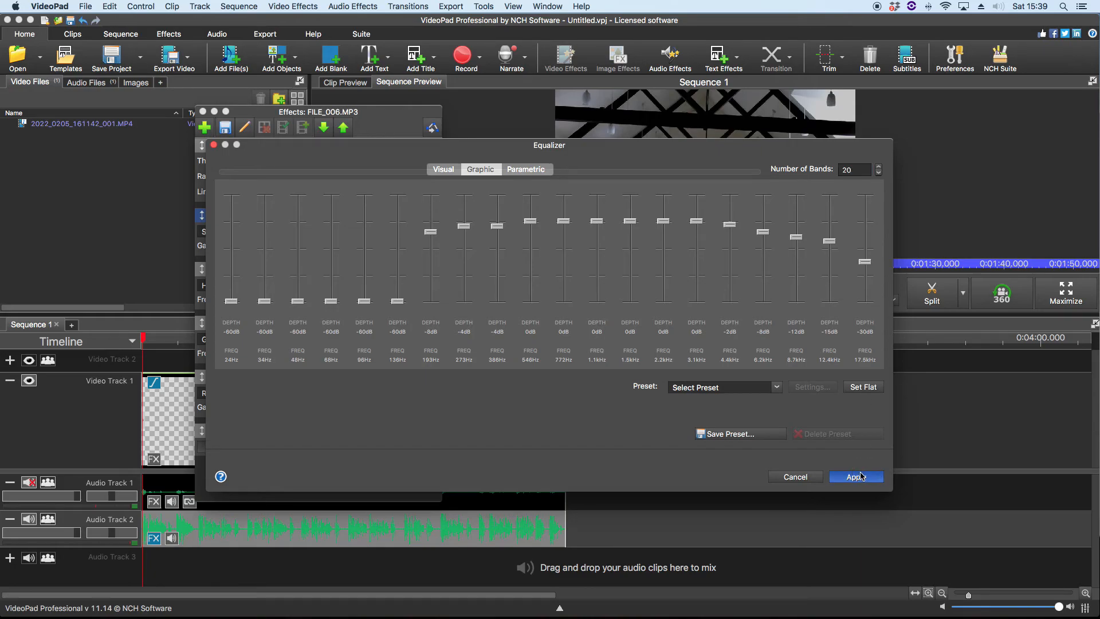
pyautogui.click(194, 263)
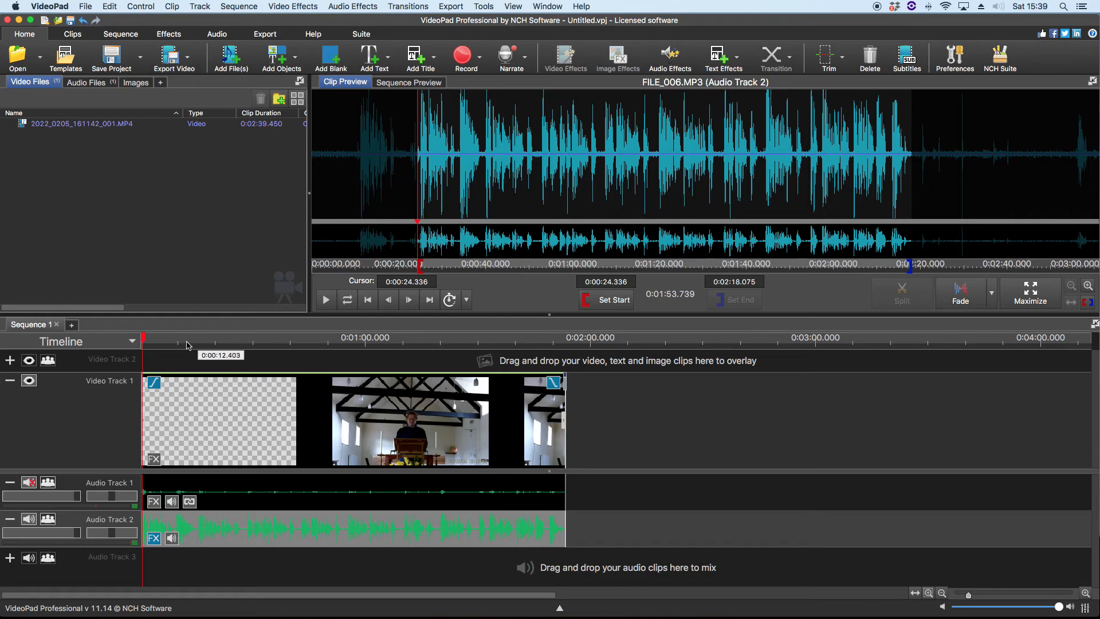
# Return the clip preview to the start and open the export settings for a video file
pyautogui.click(369, 300)
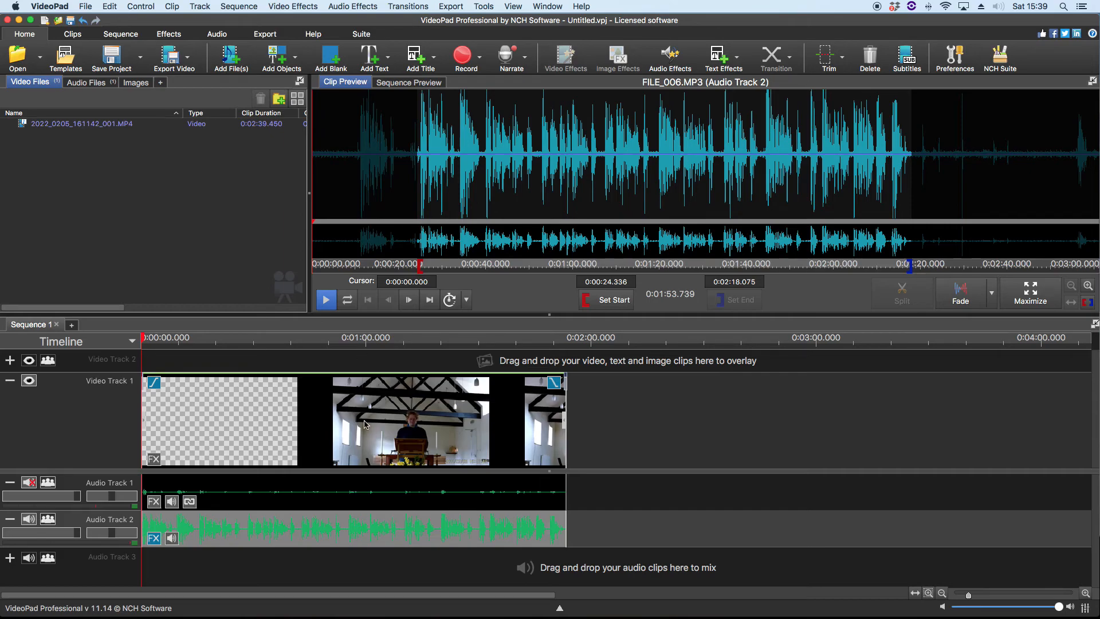
pyautogui.click(381, 496)
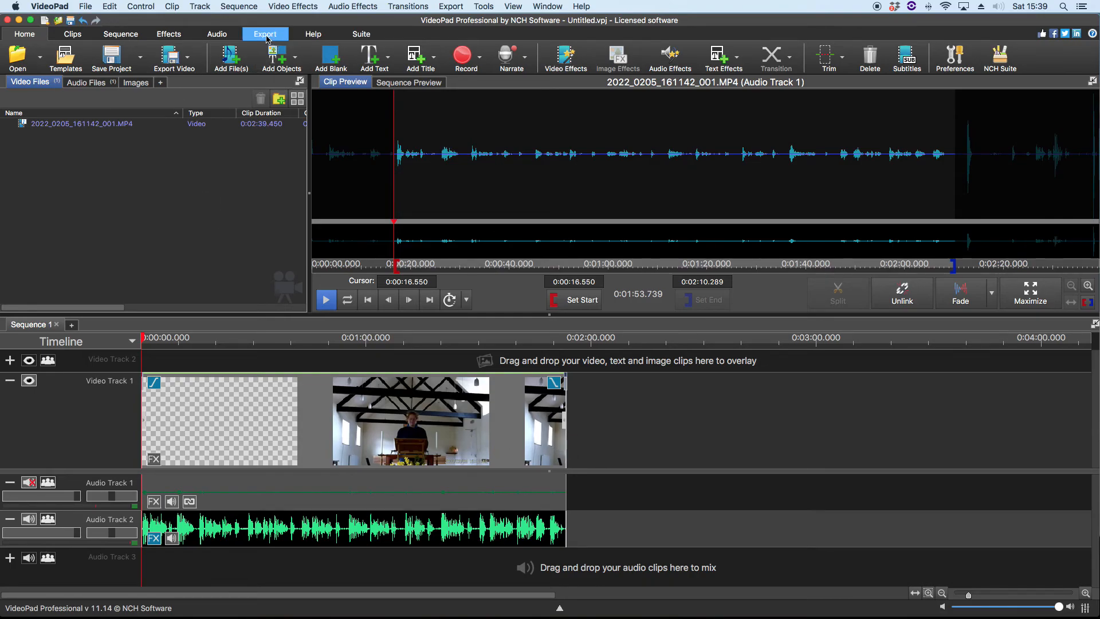
pyautogui.click(188, 60)
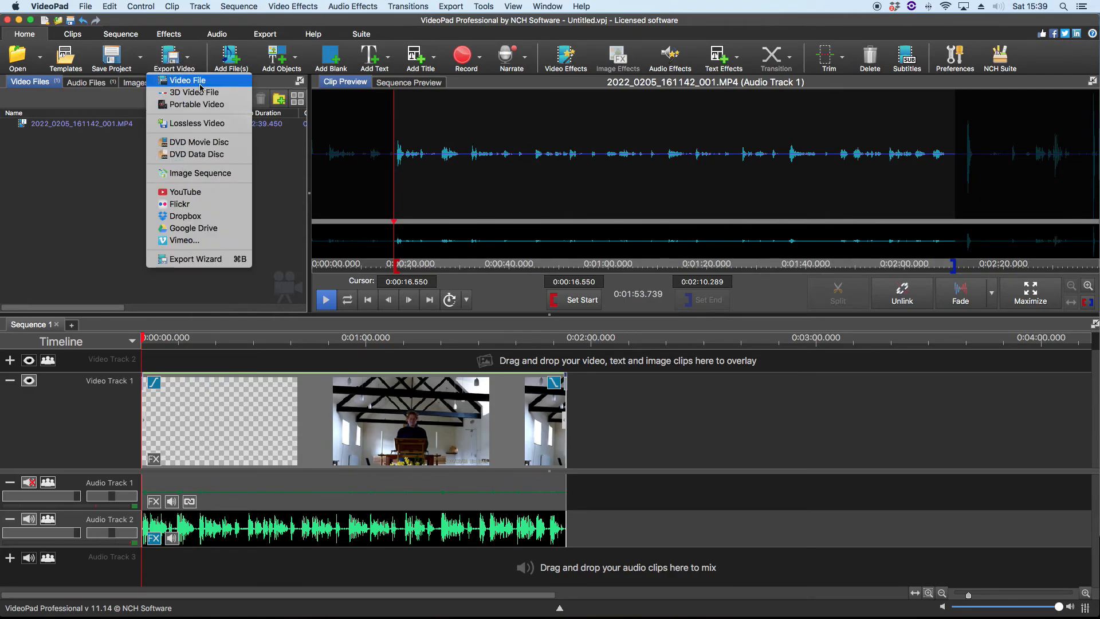
pyautogui.click(201, 83)
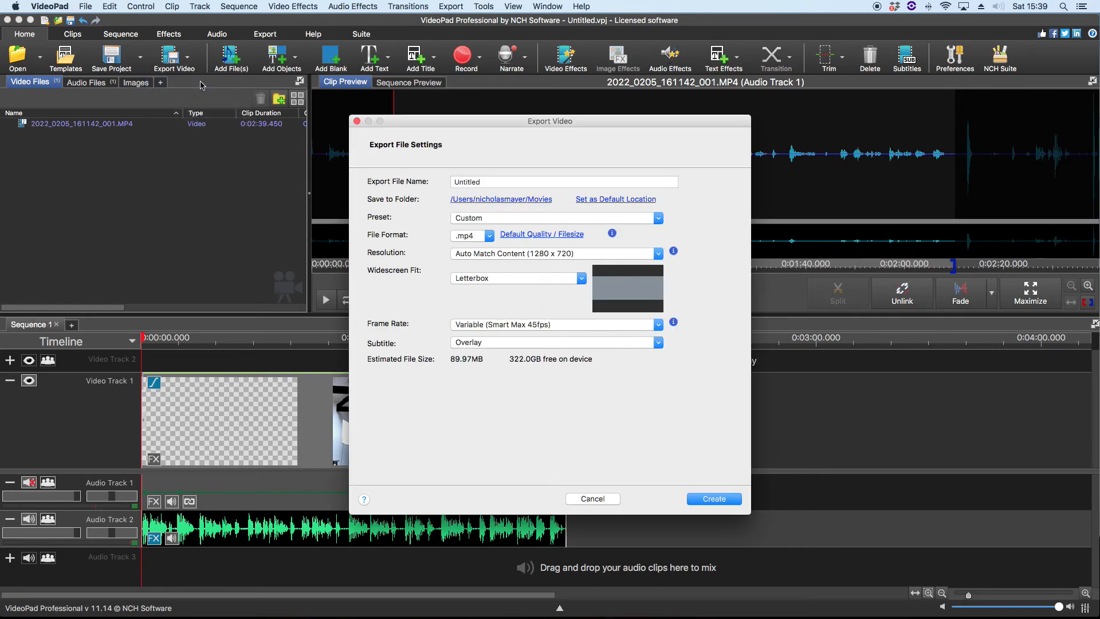
# Name the export file Demo 05.02.22 and set its destination to the Finished Videos folder in Recorded Services on the Desktop
pyautogui.click(493, 179)
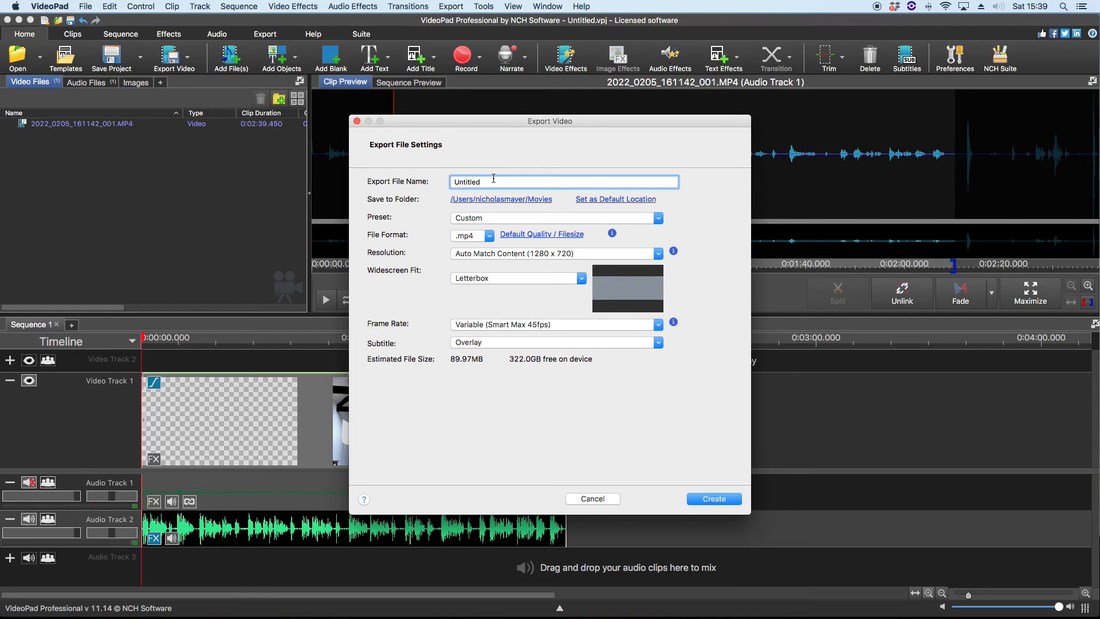
pyautogui.doubleClick(481, 182)
pyautogui.press('BackSpace')
pyautogui.write('Demo 05')
pyautogui.press('BackSpace')
pyautogui.write('02.')
pyautogui.write('22')
pyautogui.write('.')
pyautogui.click(496, 182)
pyautogui.write('.')
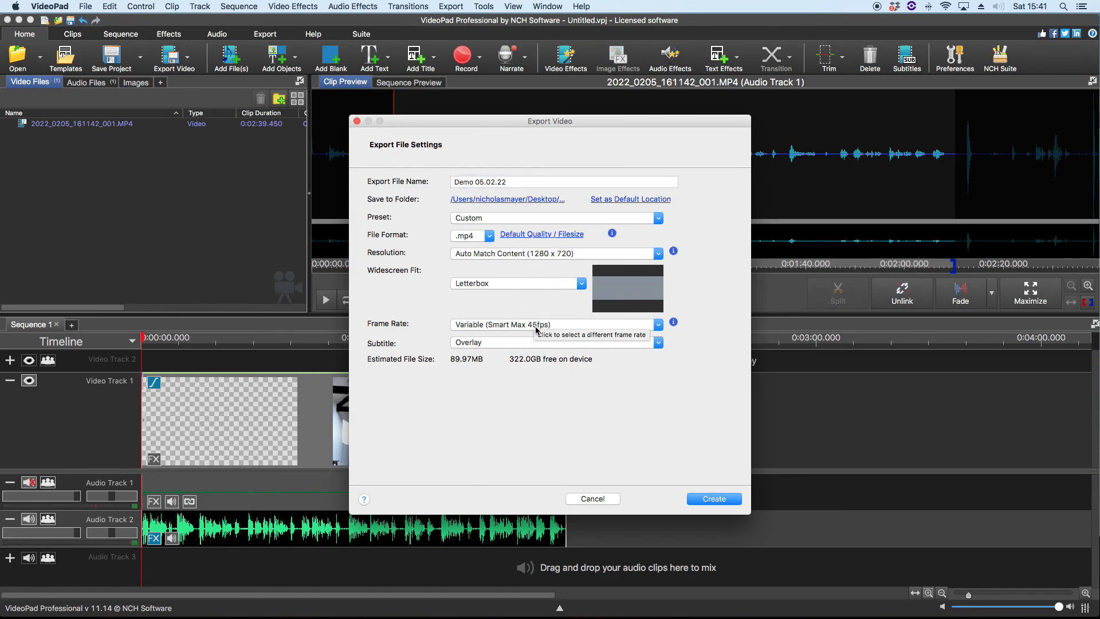
# Check the widescreen fit options, keep Letterbox, and start creating the .mp4 video
pyautogui.click(528, 285)
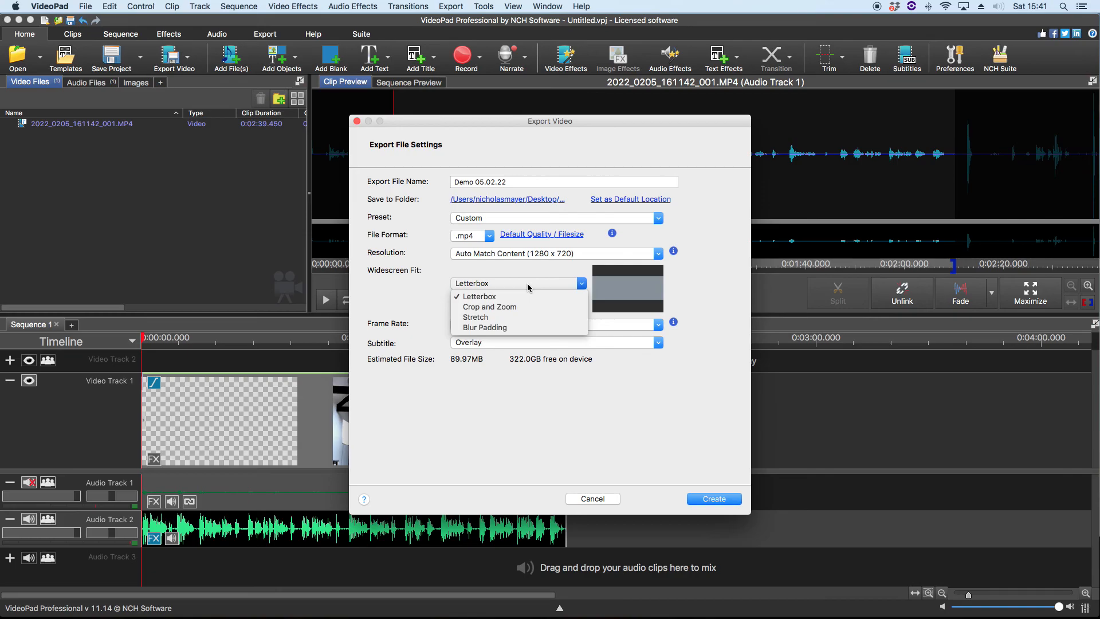
pyautogui.click(528, 284)
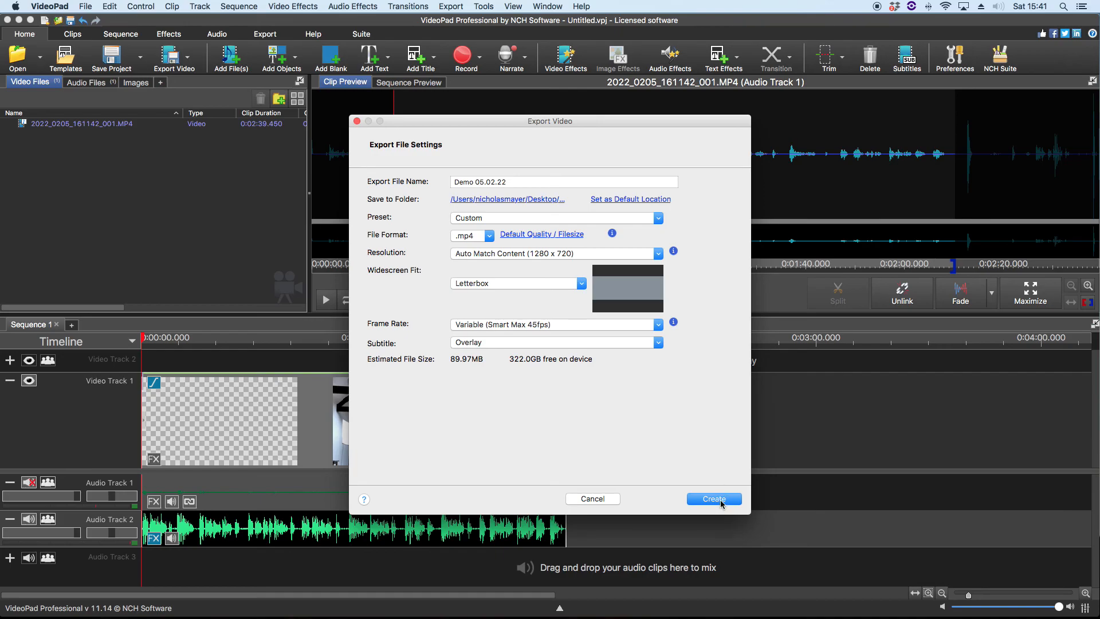
pyautogui.click(720, 500)
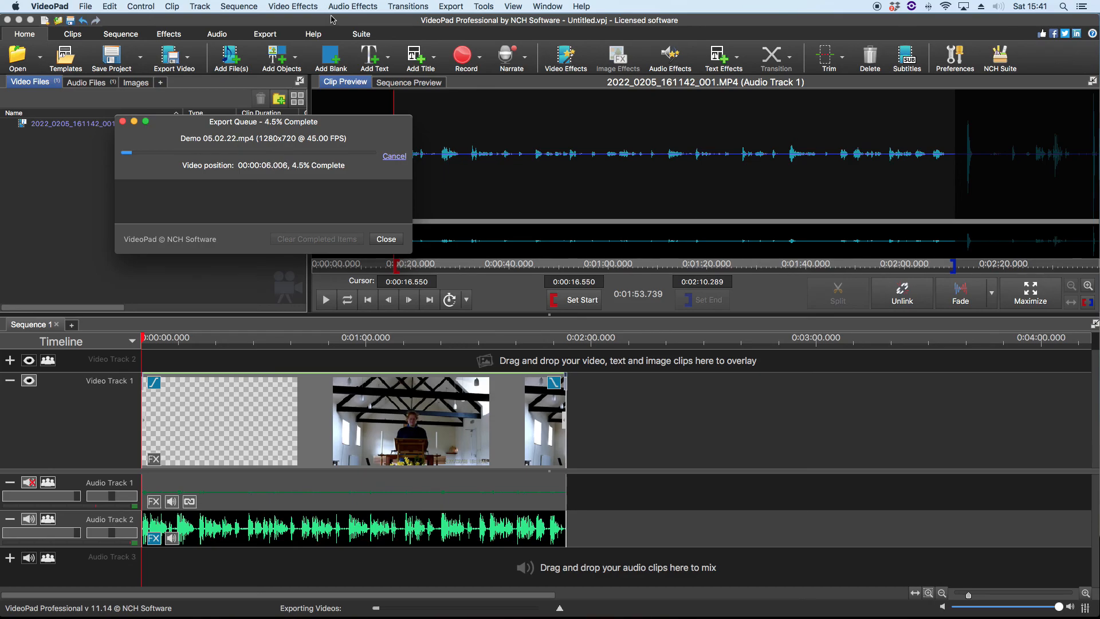
# Move the editor window down to uncover the desktop, and open the Finished Videos folder inside Recorded Services in Finder
pyautogui.moveTo(341, 25); pyautogui.dragTo(341, 143)
pyautogui.click(263, 64)
pyautogui.doubleClick(264, 64)
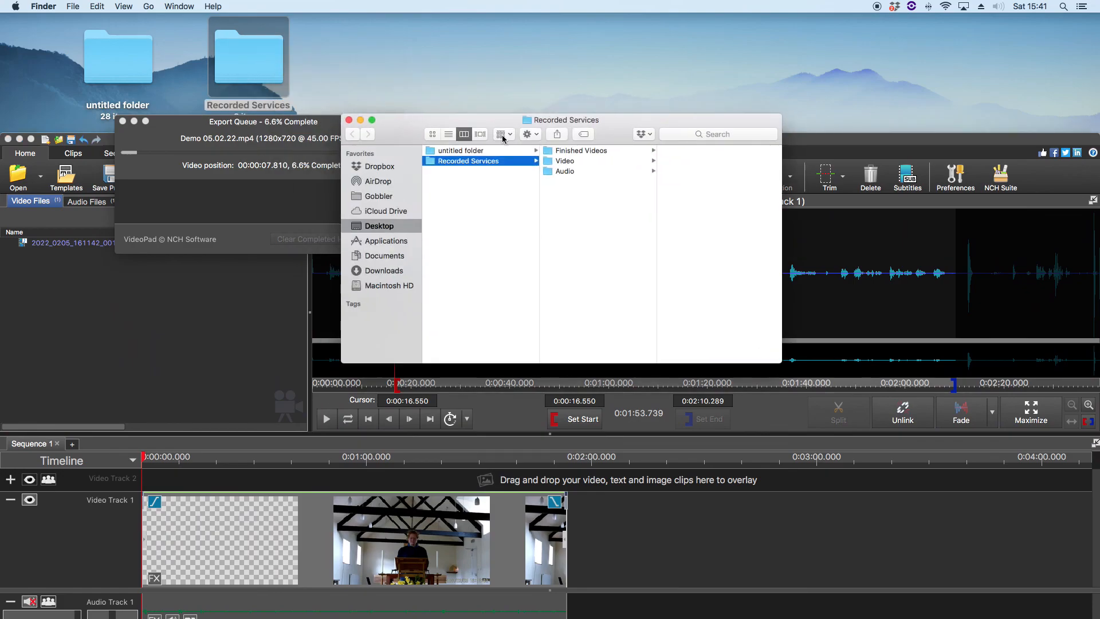
pyautogui.click(596, 151)
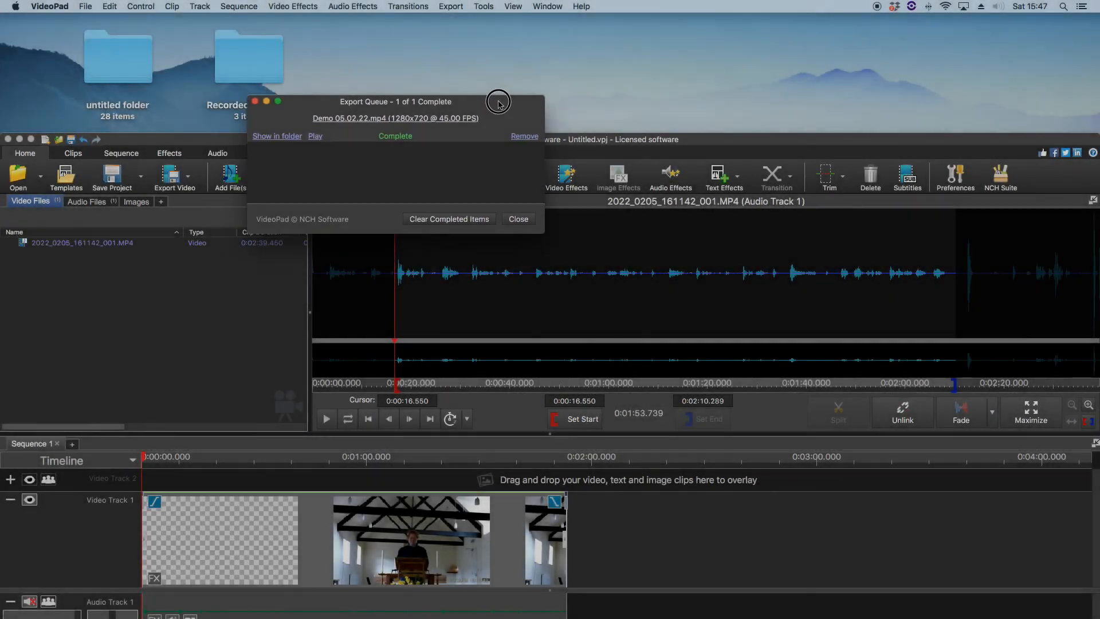
# Reveal the exported Demo 05.02.22.mp4 in its folder from the export queue and look over the Recorded Services folder structure
pyautogui.moveTo(463, 113); pyautogui.dragTo(662, 129)
pyautogui.click(445, 159)
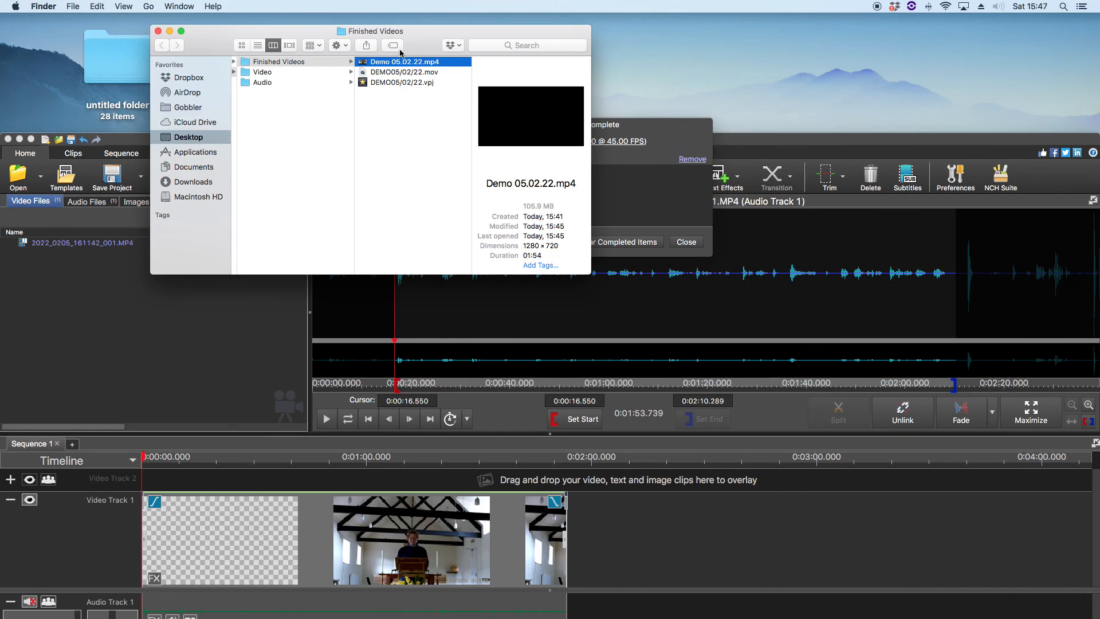
pyautogui.hscroll(-3, 402, 73)
pyautogui.hscroll(-3, 403, 73)
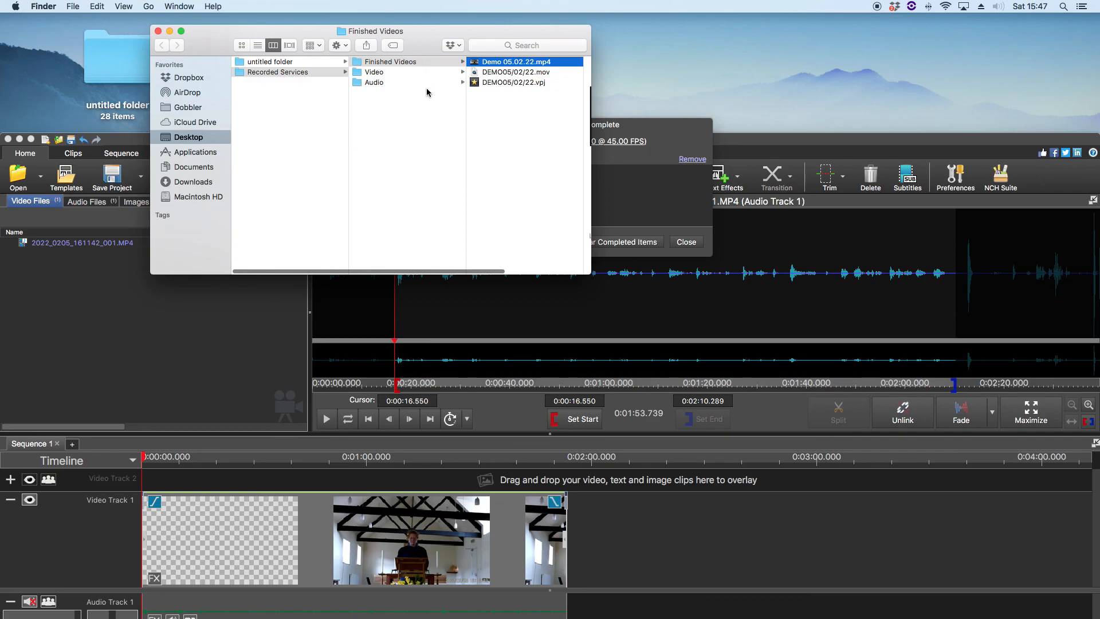
pyautogui.hscroll(3, 427, 94)
pyautogui.hscroll(2, 459, 76)
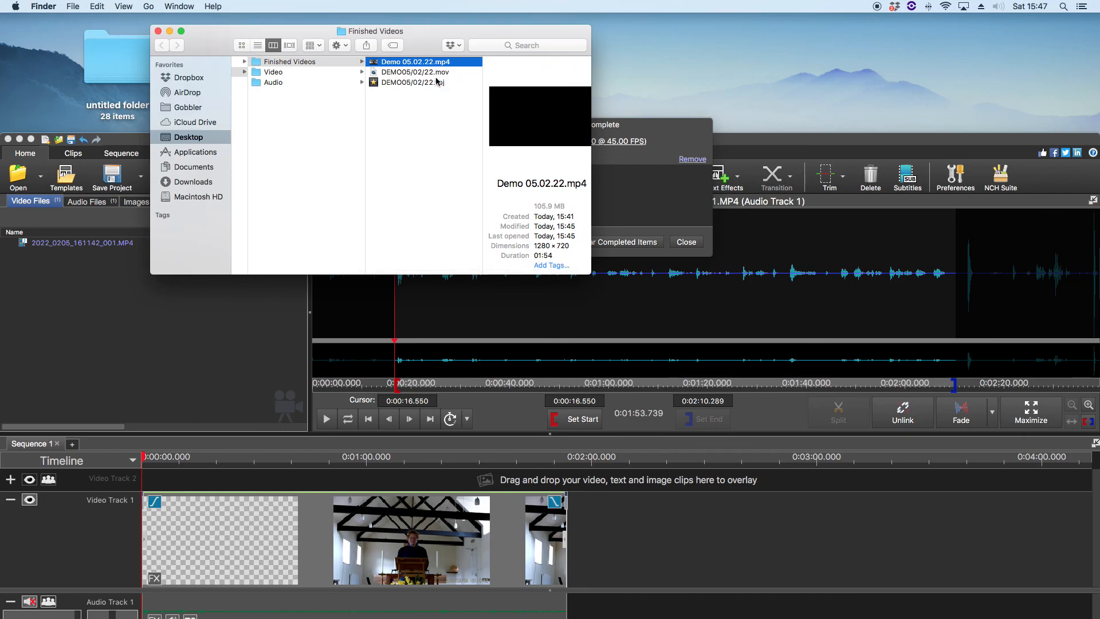
pyautogui.hscroll(-2, 371, 78)
pyautogui.hscroll(2, 369, 78)
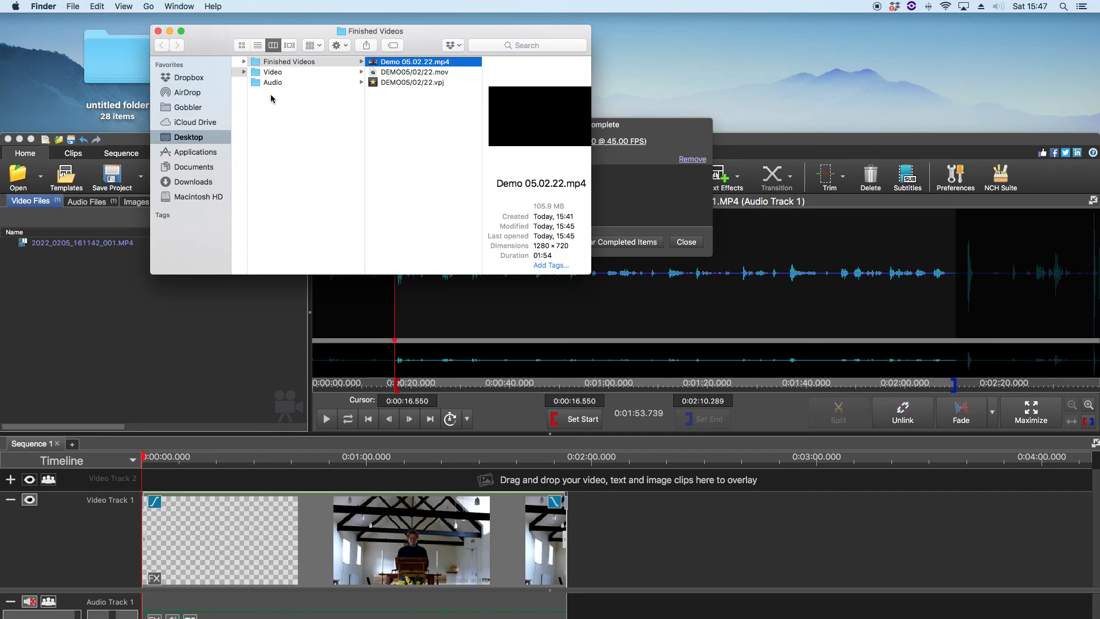
pyautogui.hscroll(-3, 281, 101)
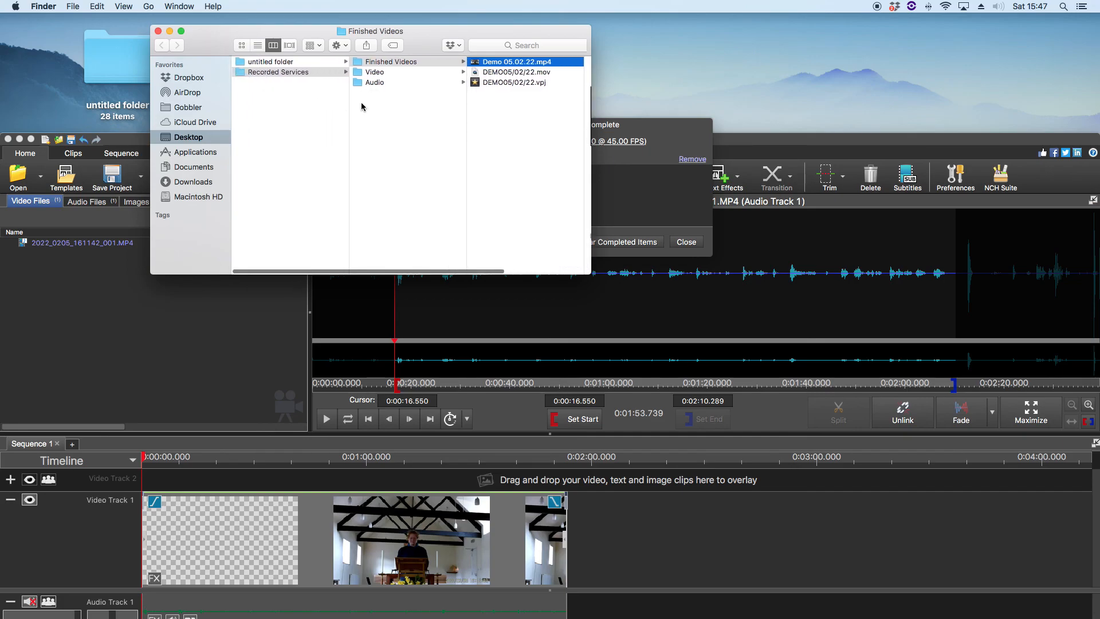
pyautogui.hscroll(2, 362, 103)
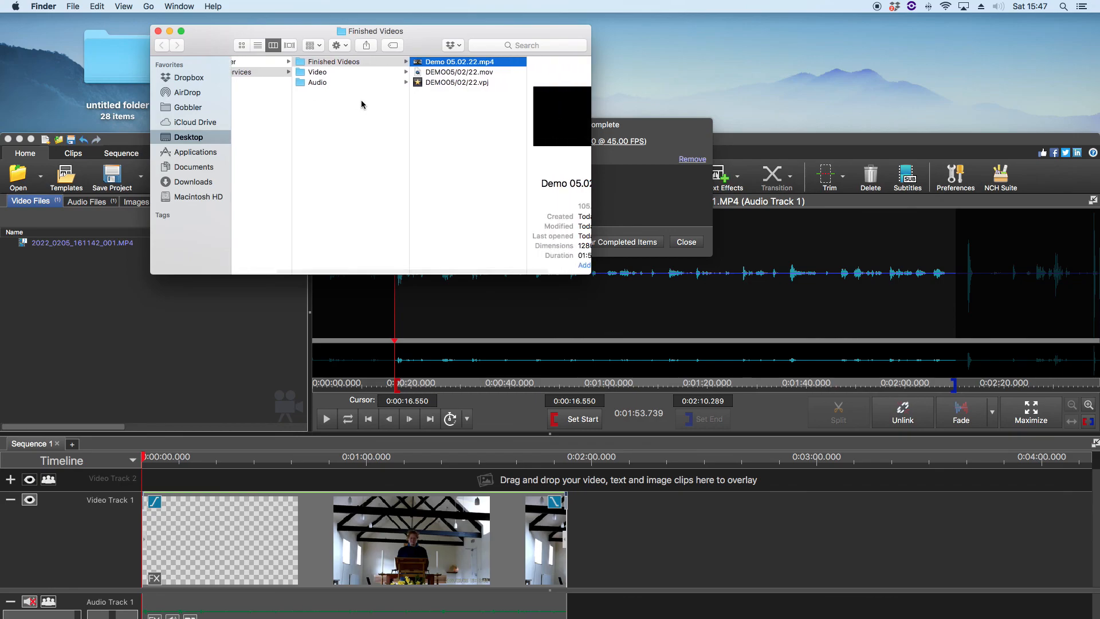